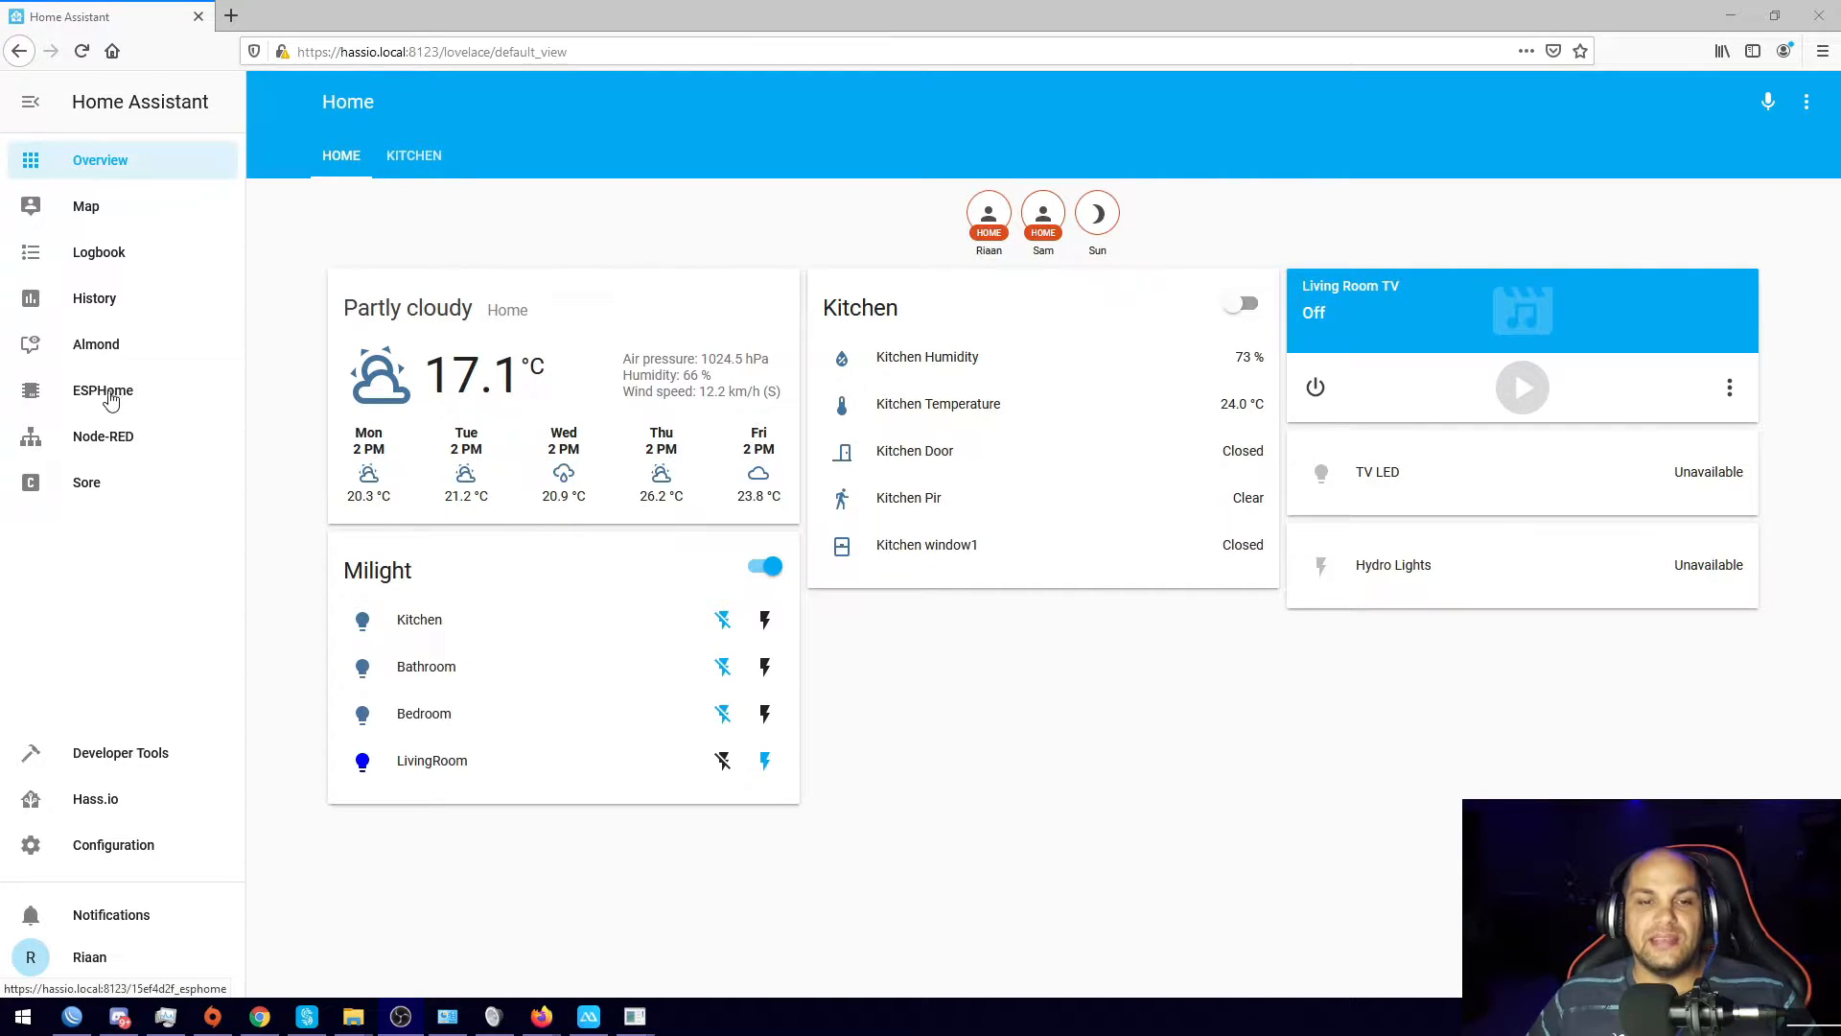
# Step: In ESPHome, confirm the kithenmulti.yaml doorbell binary sensor is named Ring, then return to Node-RED
pyautogui.click(109, 437)
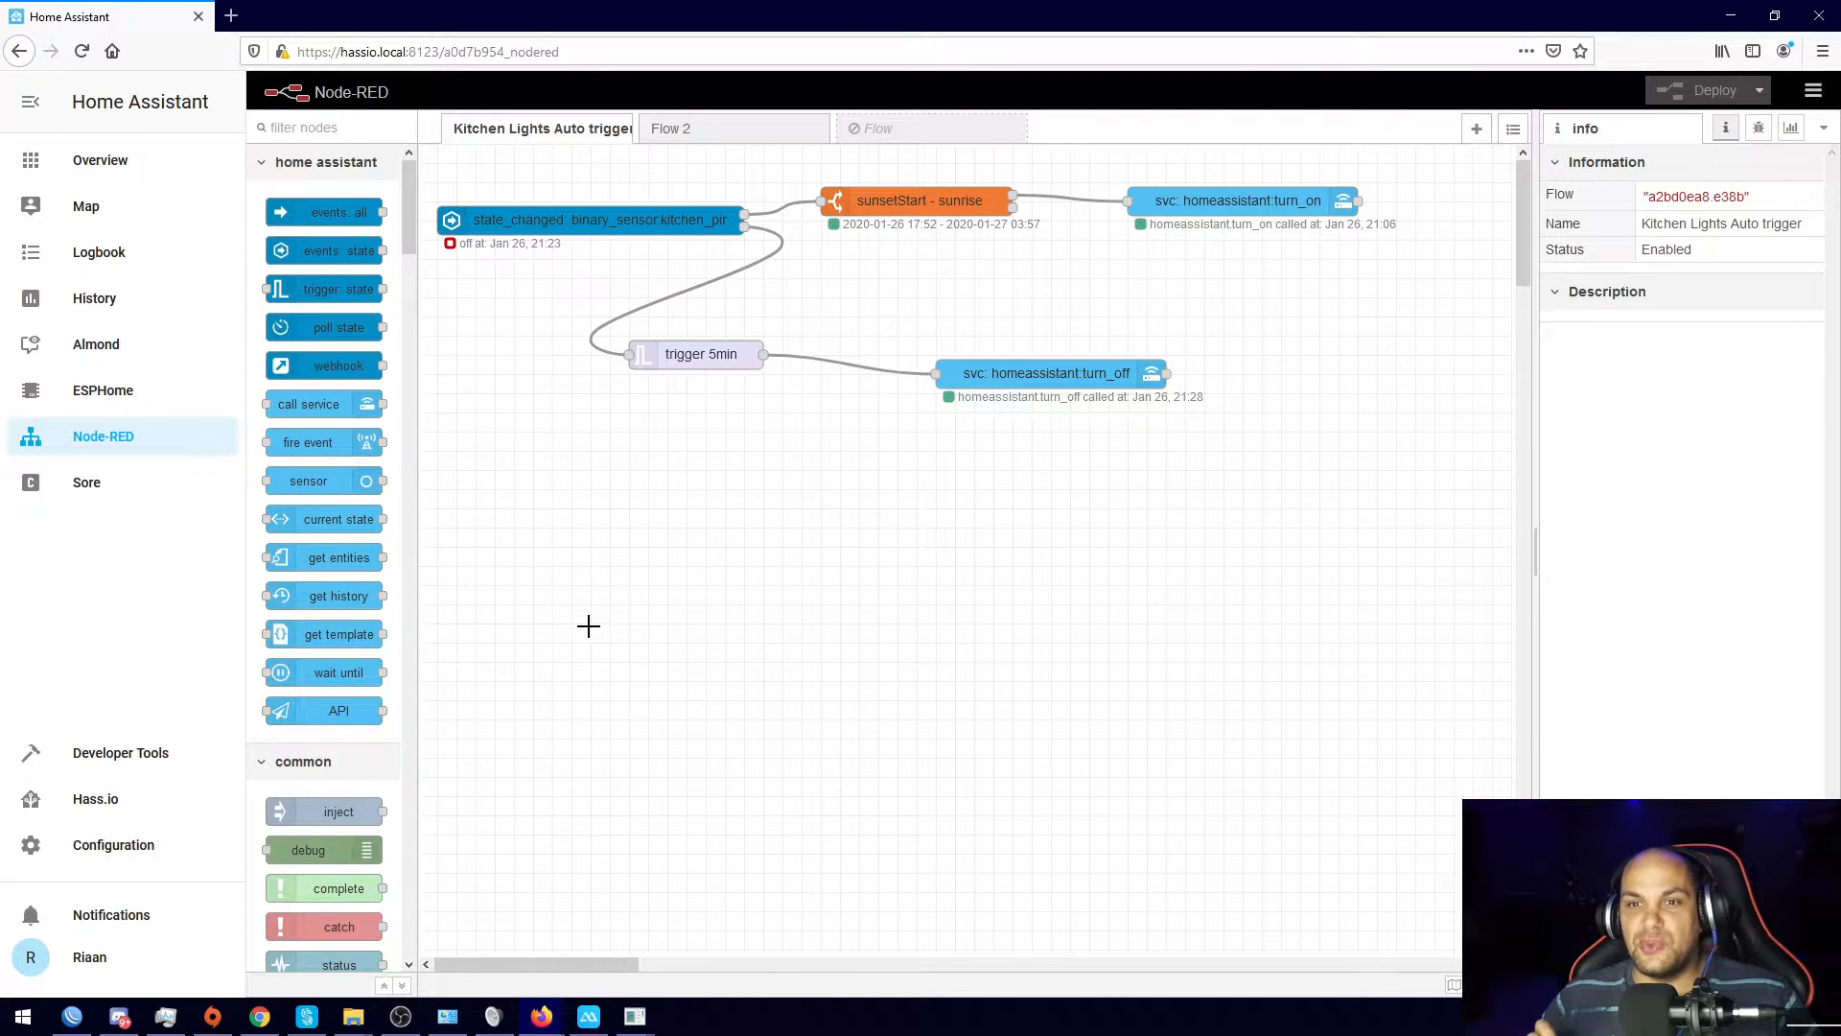
pyautogui.click(115, 388)
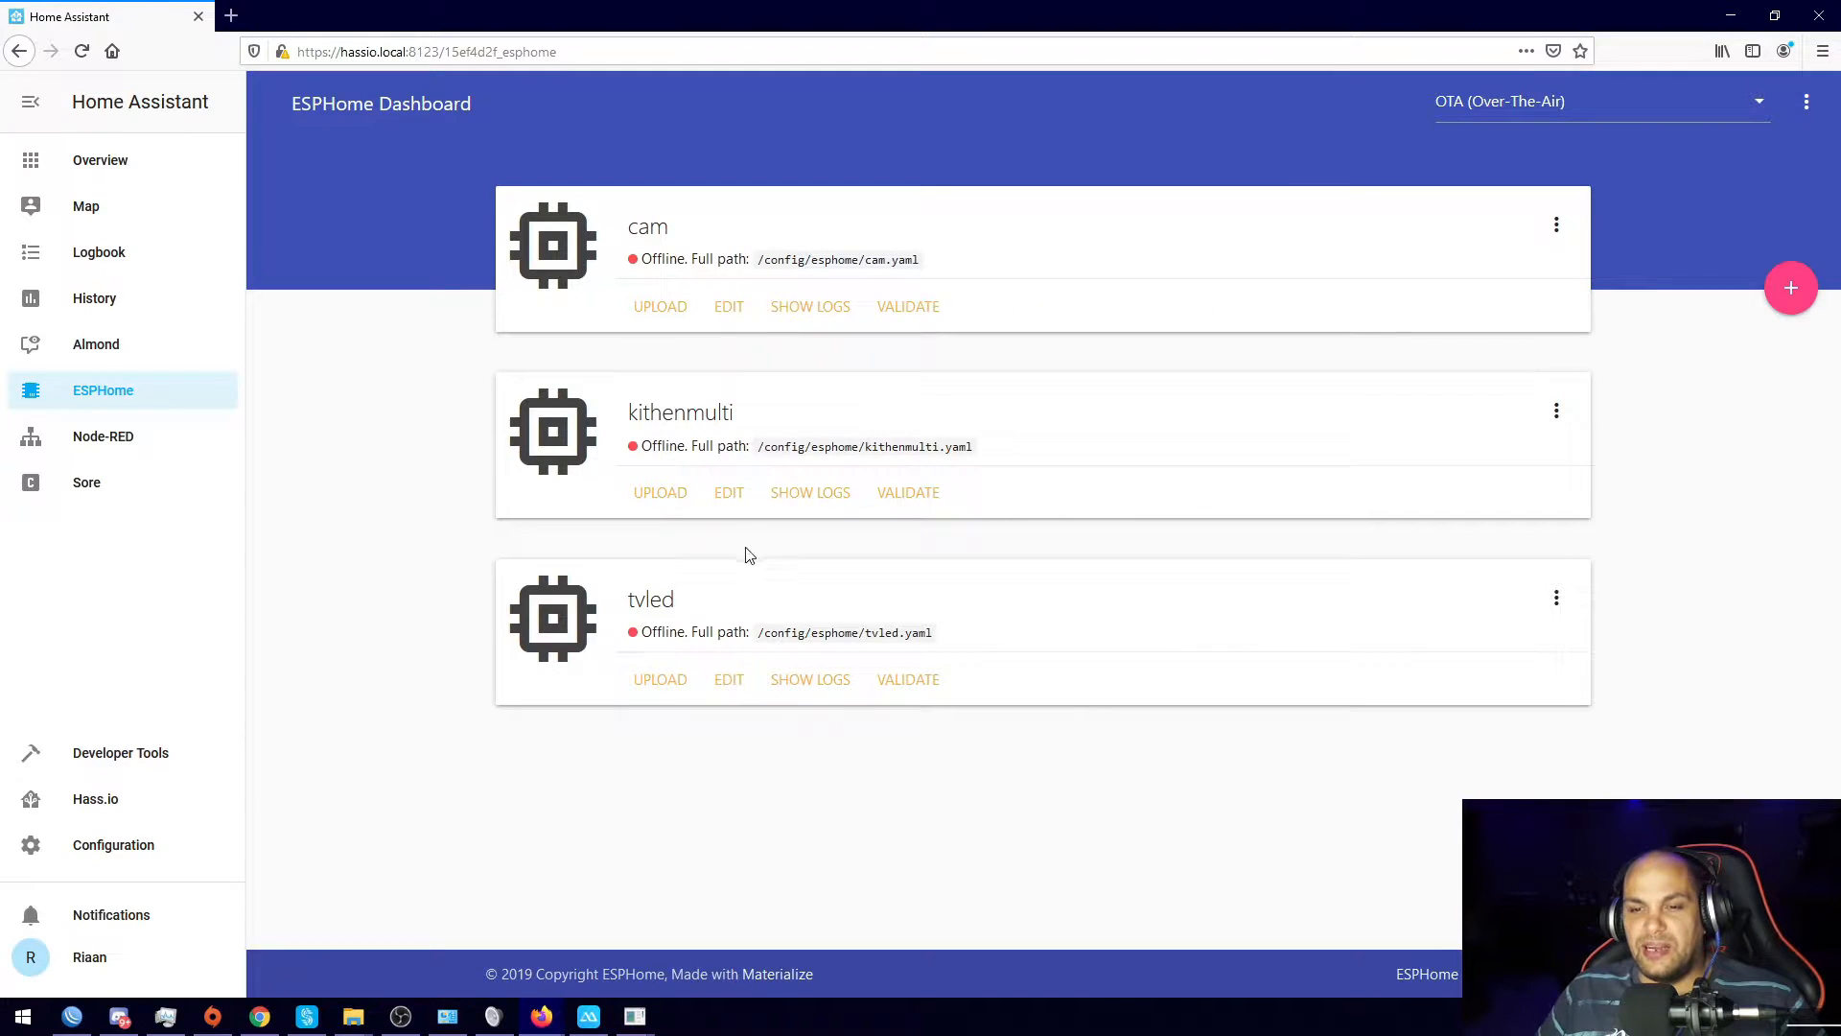
pyautogui.click(731, 493)
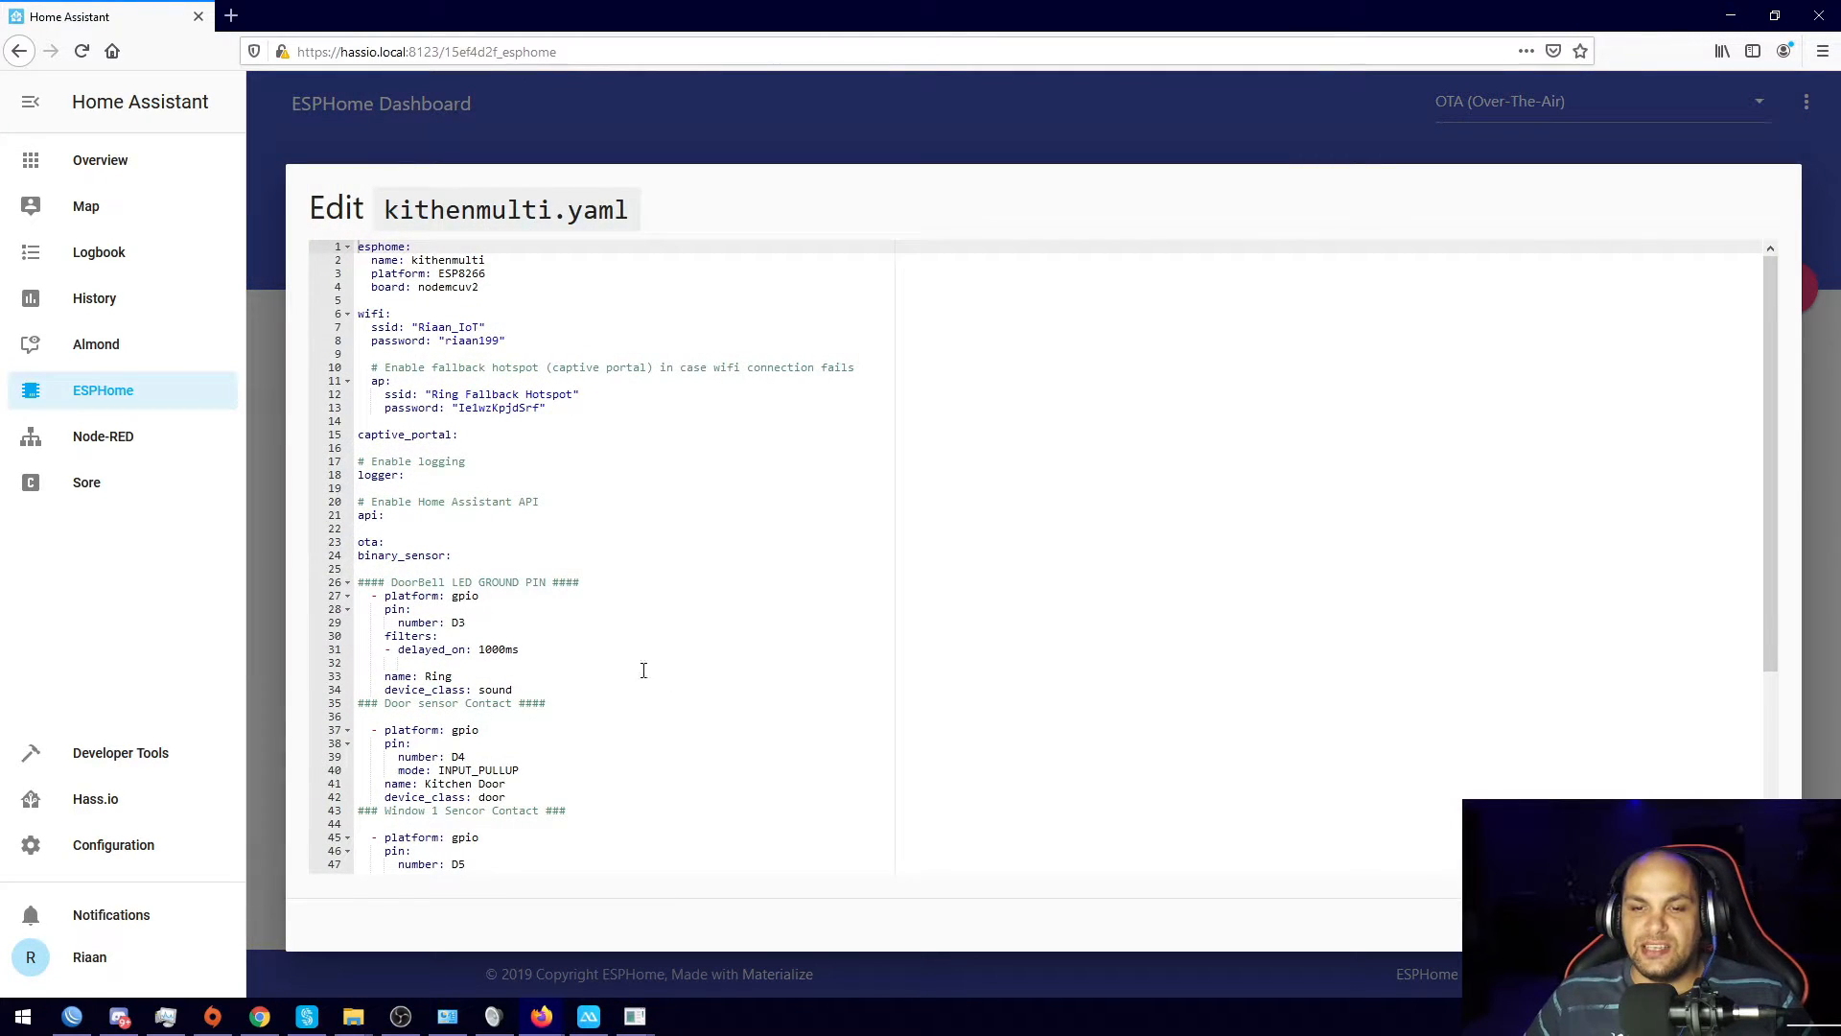
pyautogui.scroll(-7, 564, 659)
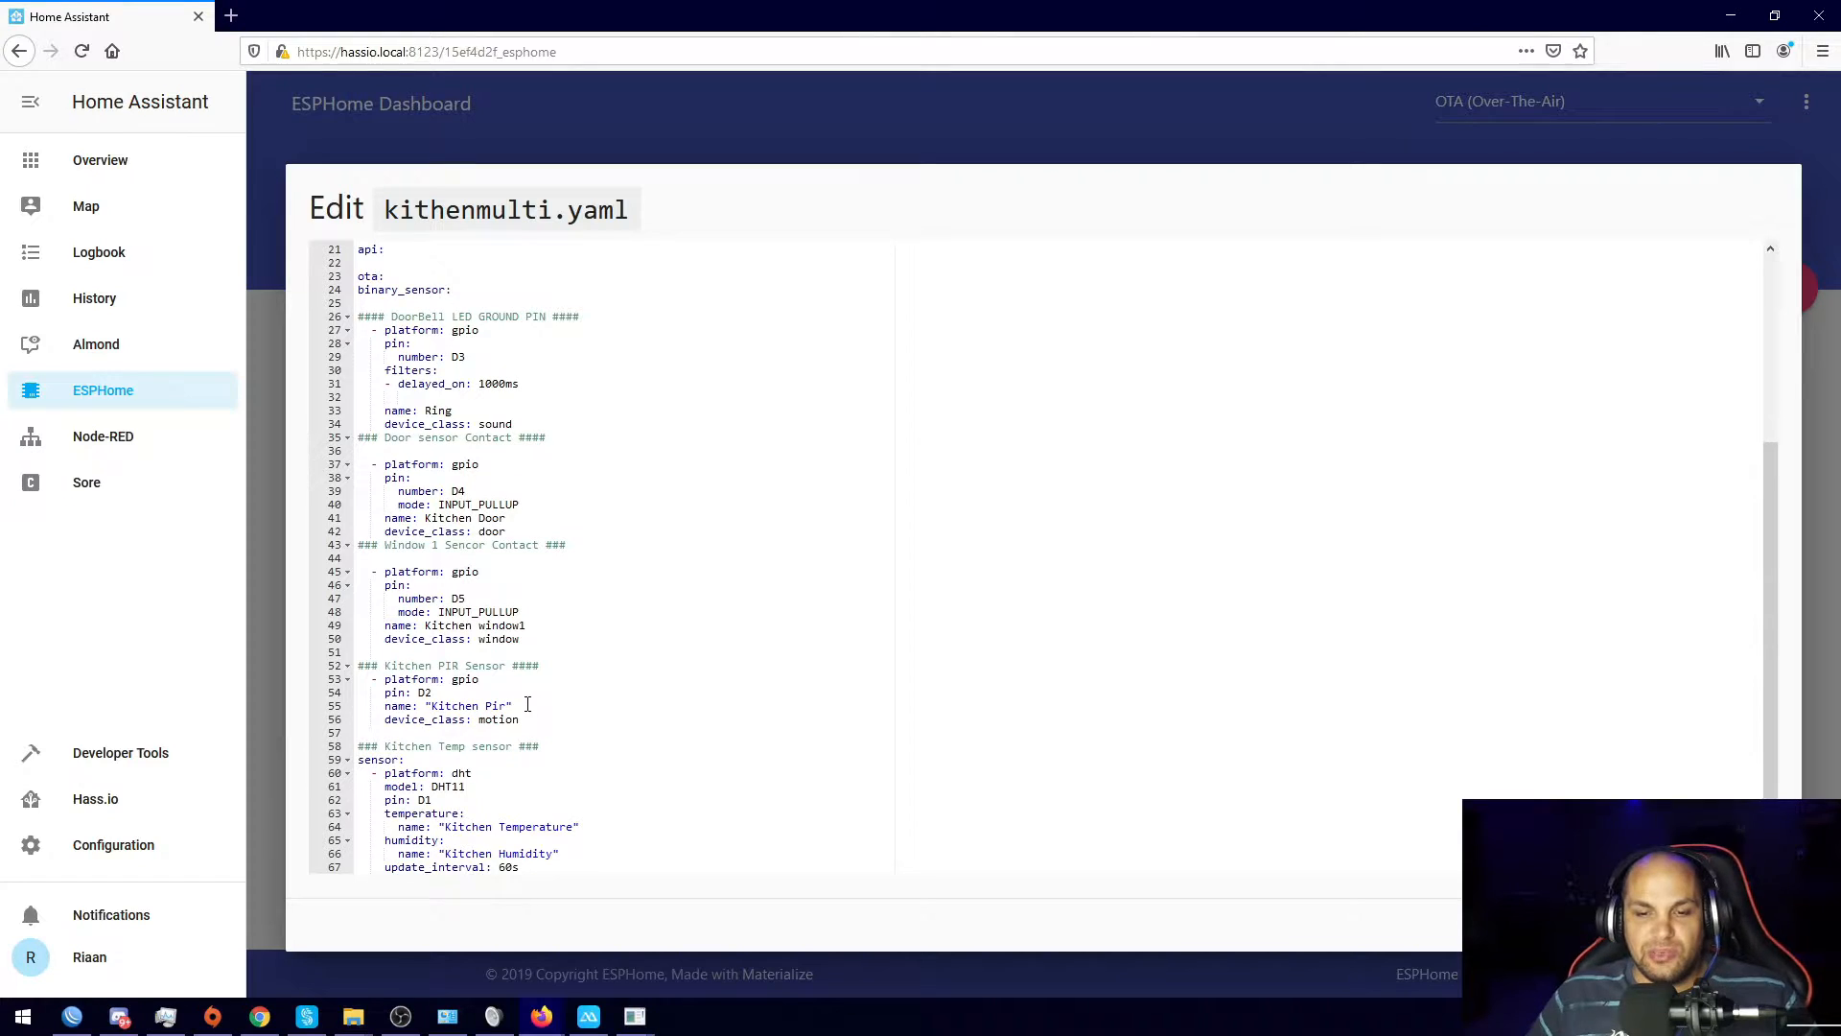
pyautogui.doubleClick(437, 410)
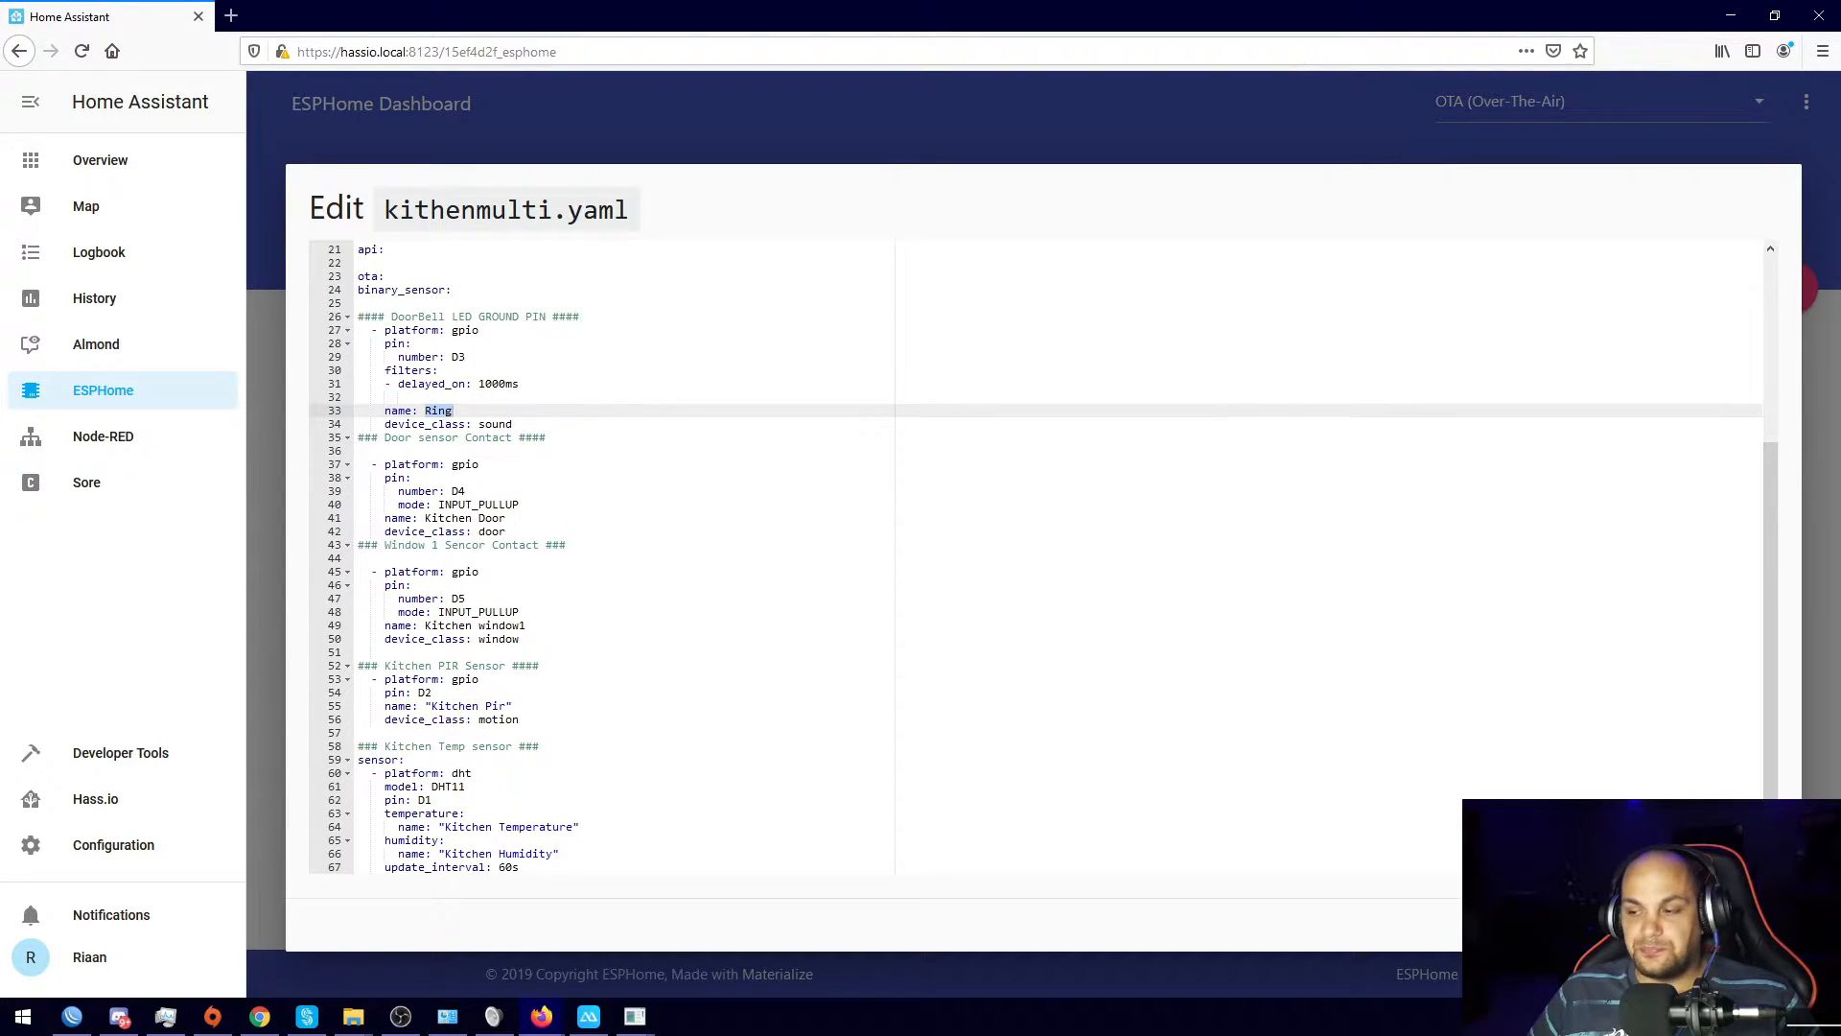
pyautogui.press('Escape')
pyautogui.click(119, 429)
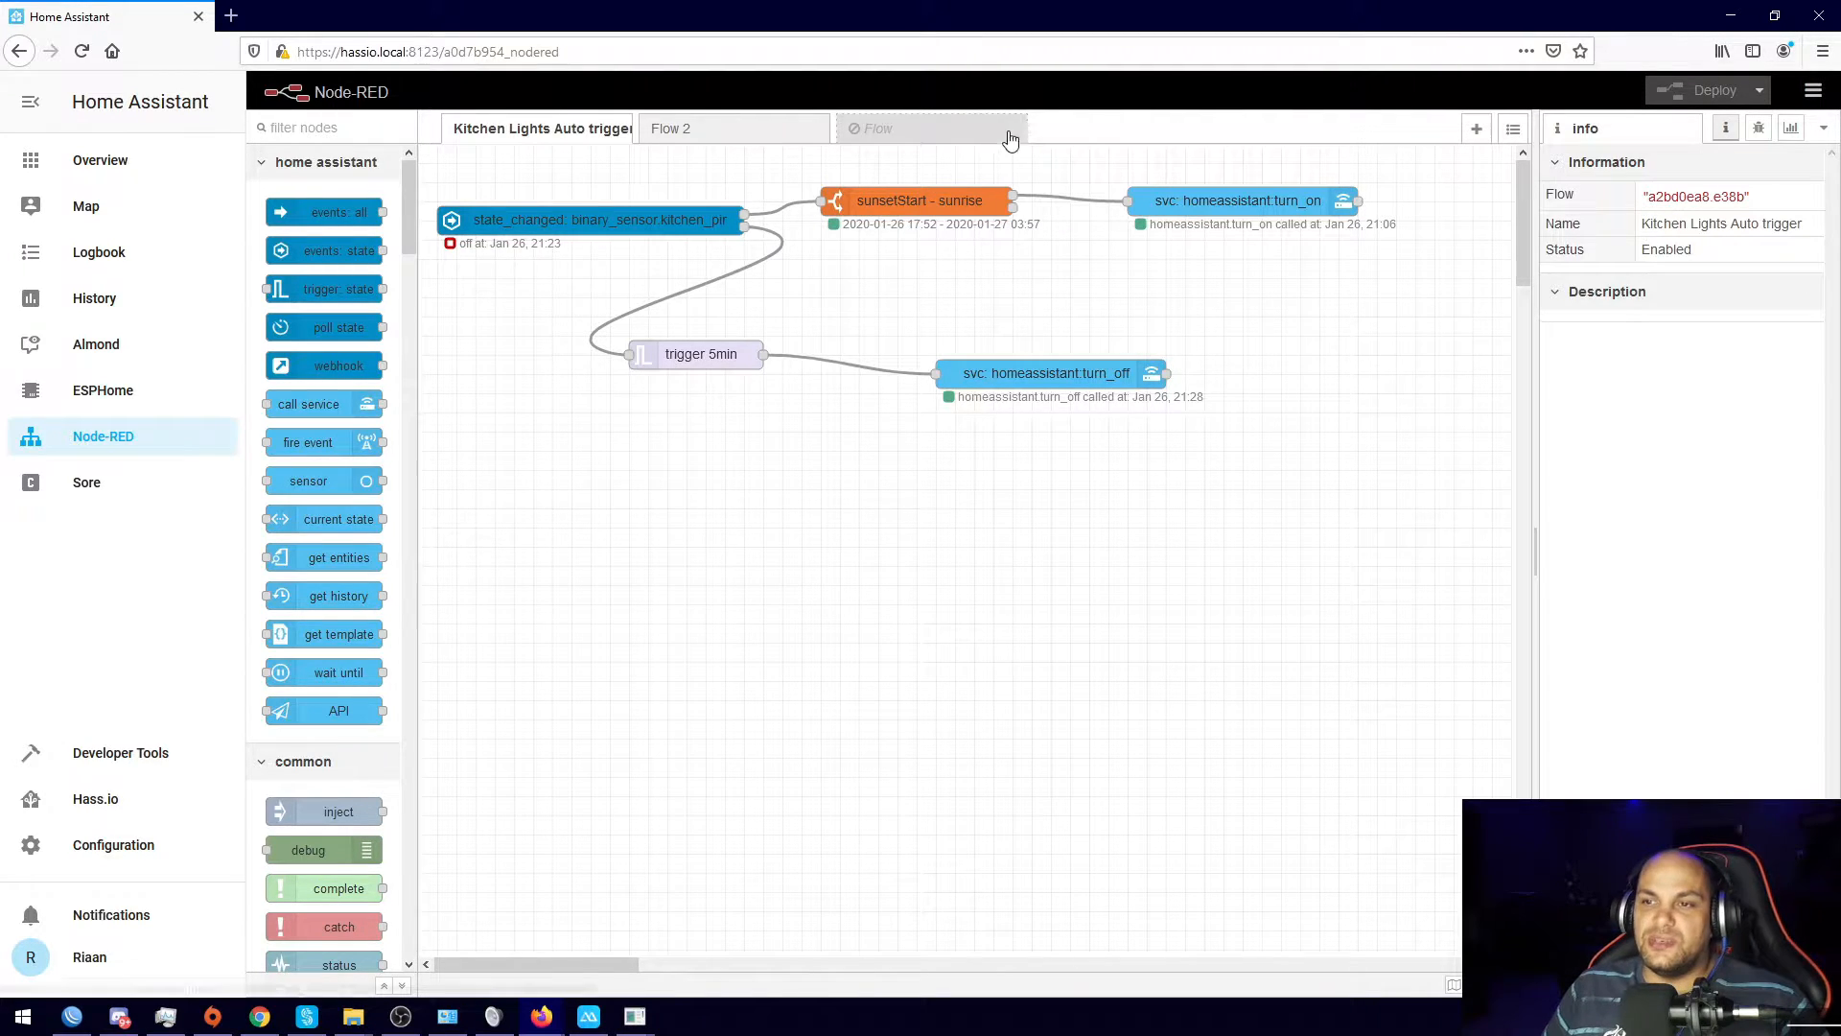
# Step: Create Flow 1 with an events: state node using the Home Assistant server
pyautogui.click(1475, 131)
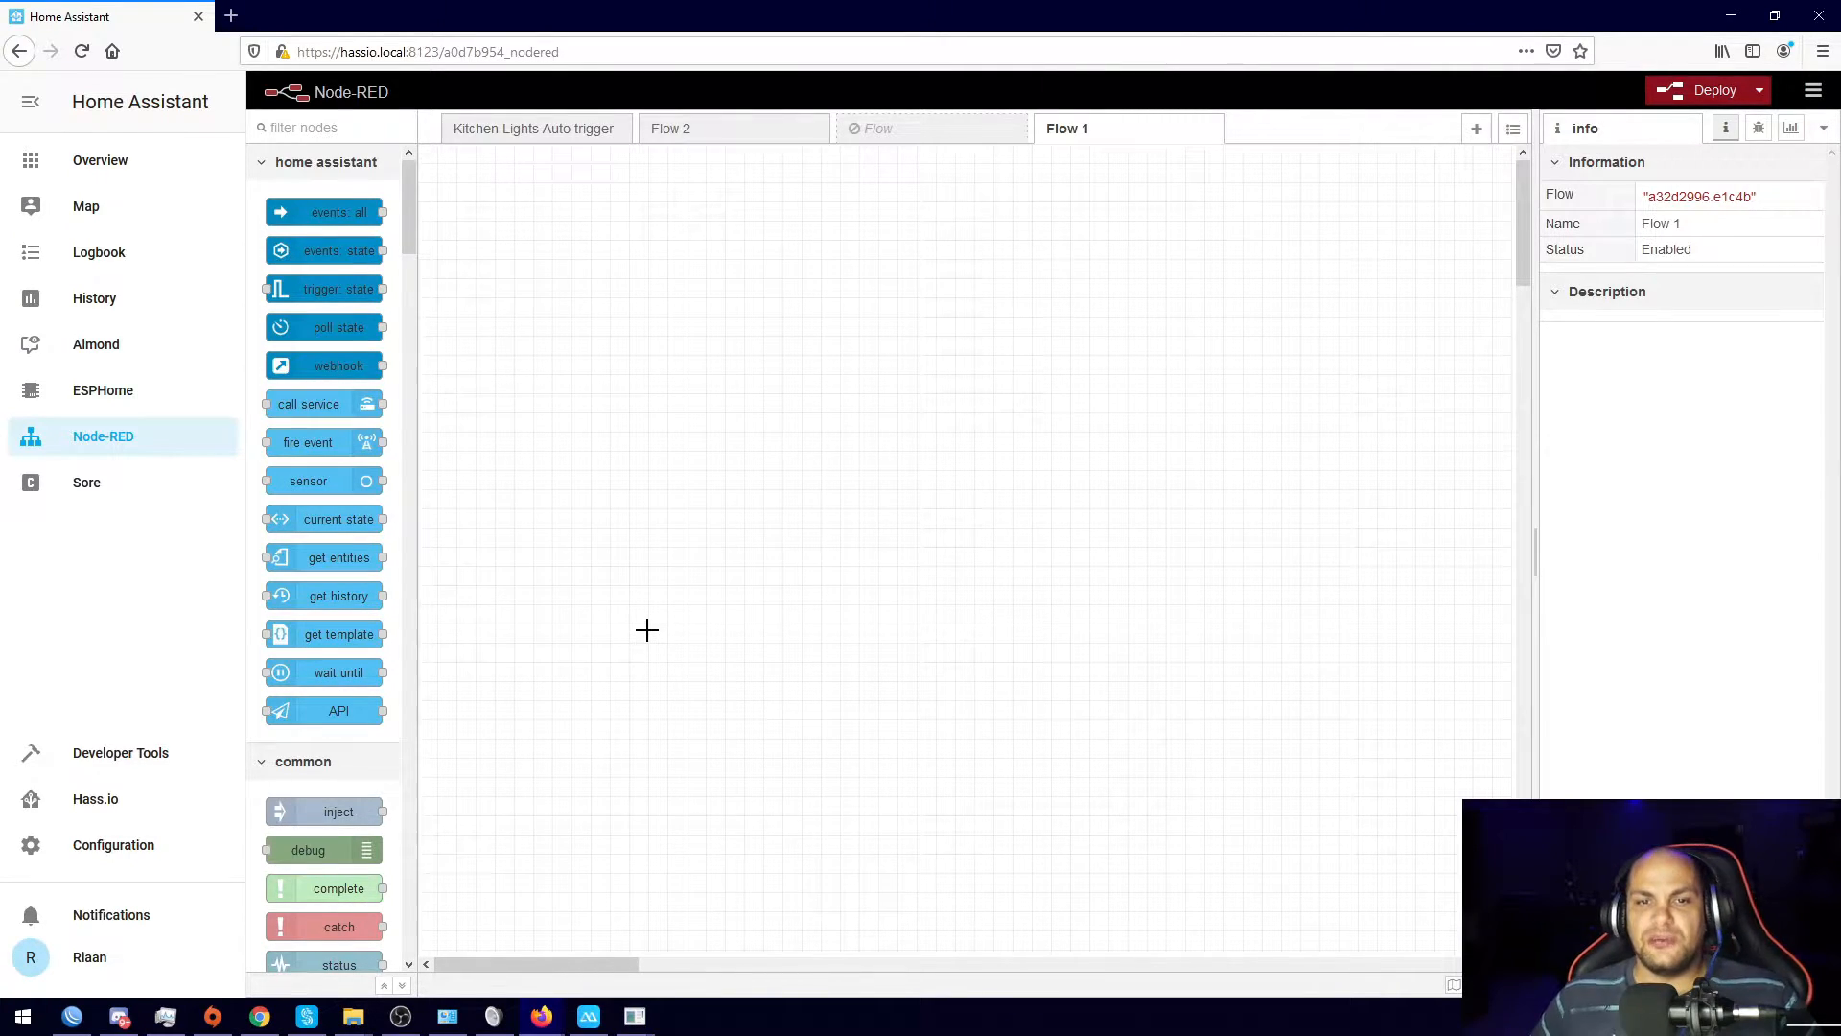
pyautogui.moveTo(312, 215); pyautogui.dragTo(562, 298)
pyautogui.doubleClick(617, 277)
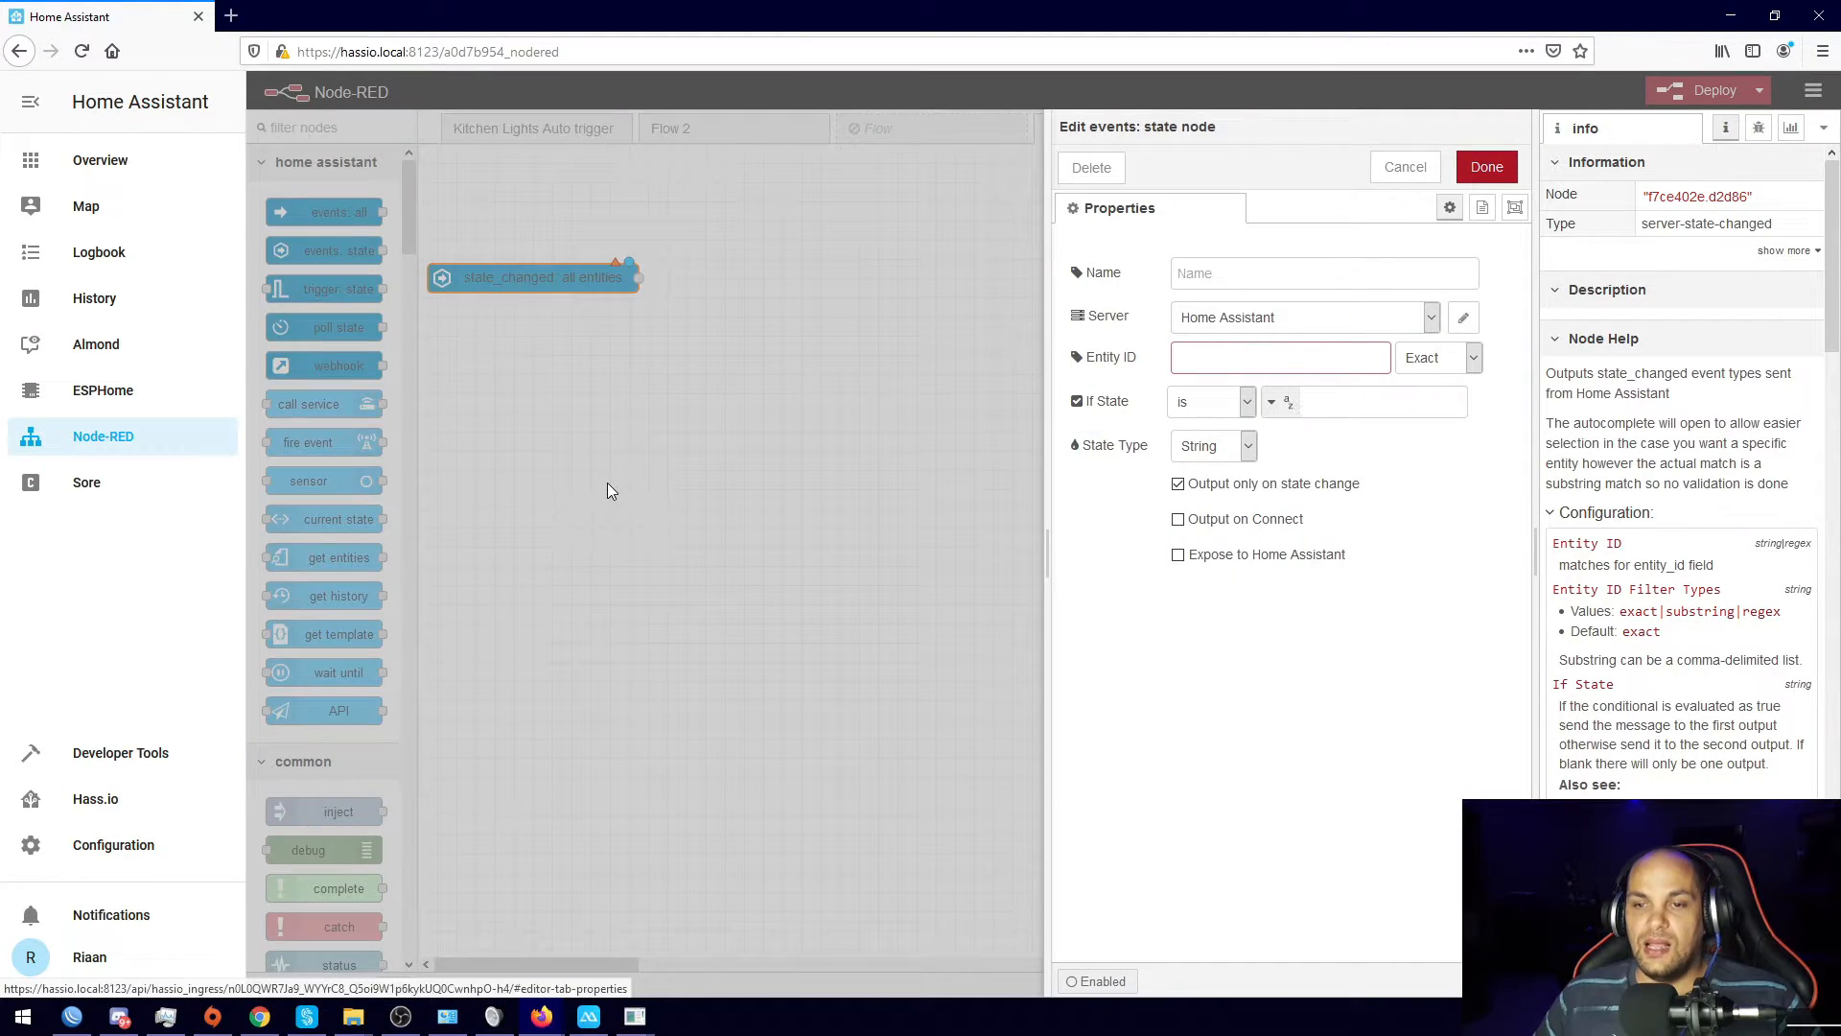
pyautogui.click(1297, 323)
pyautogui.click(1221, 345)
# Step: Set the state node to watch binary_sensor.ring and fire when its state is off
pyautogui.click(1236, 363)
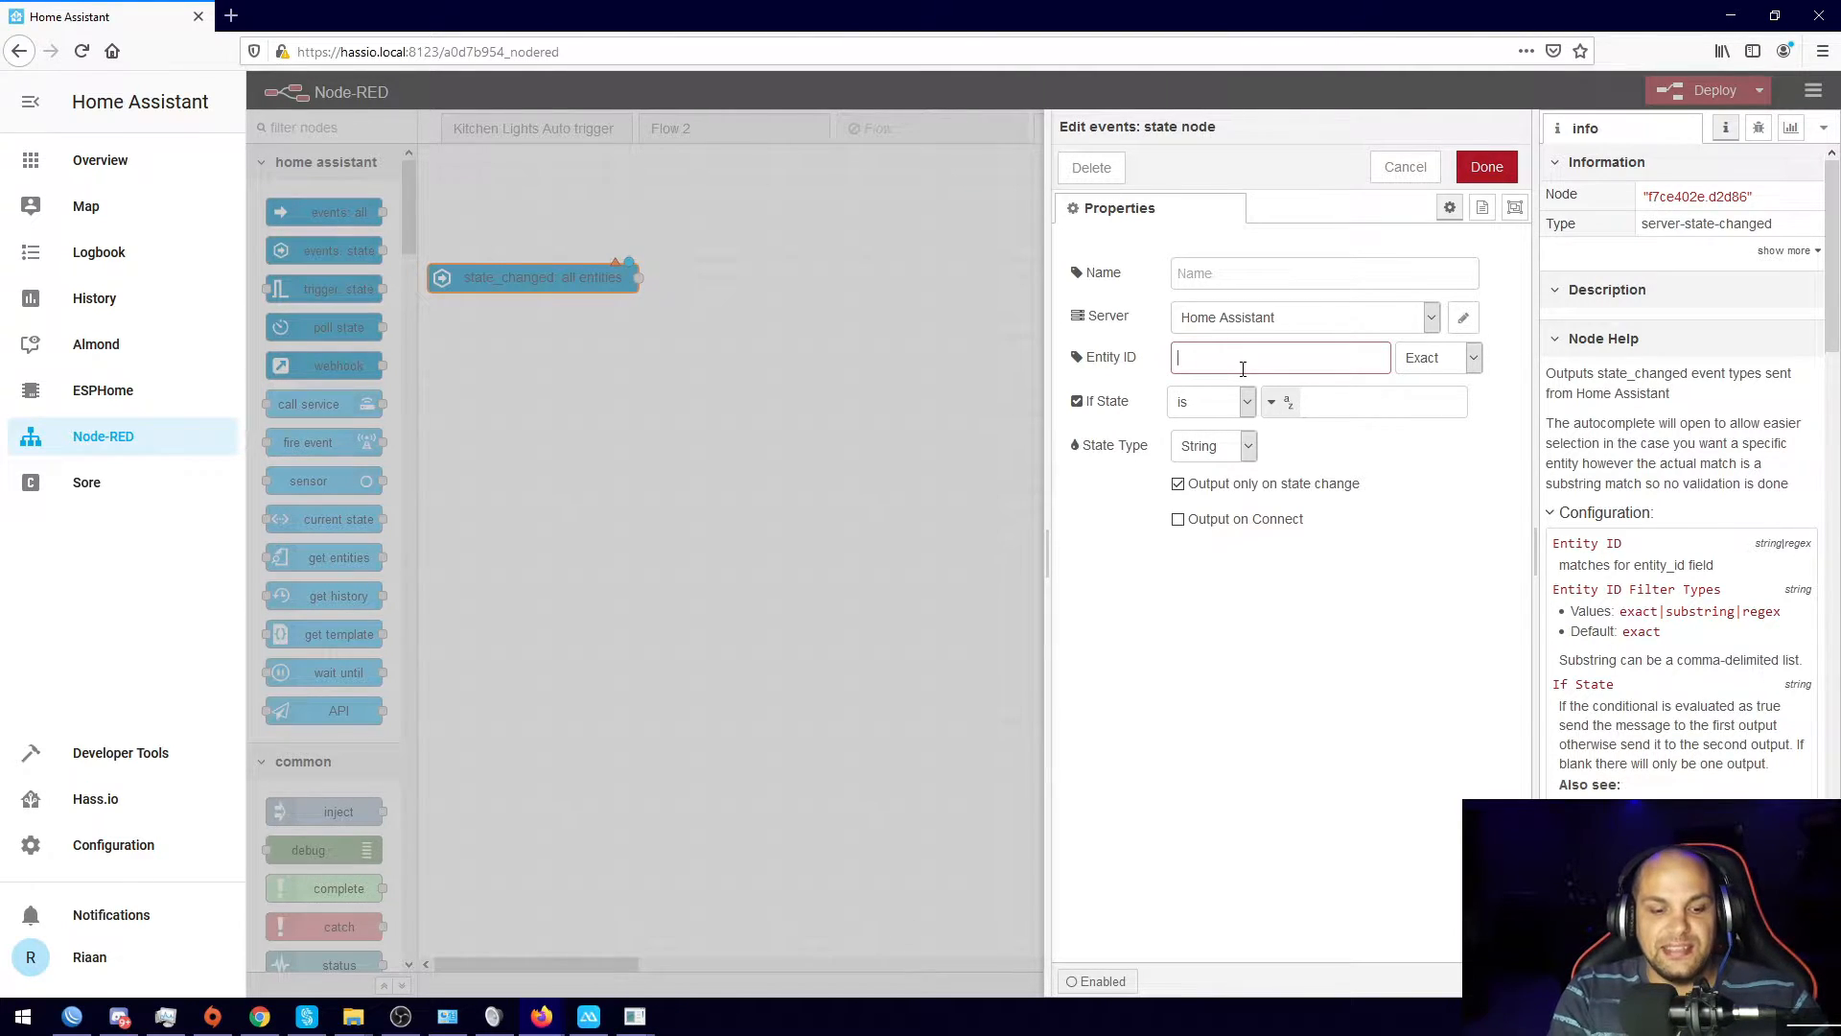
pyautogui.write('ri')
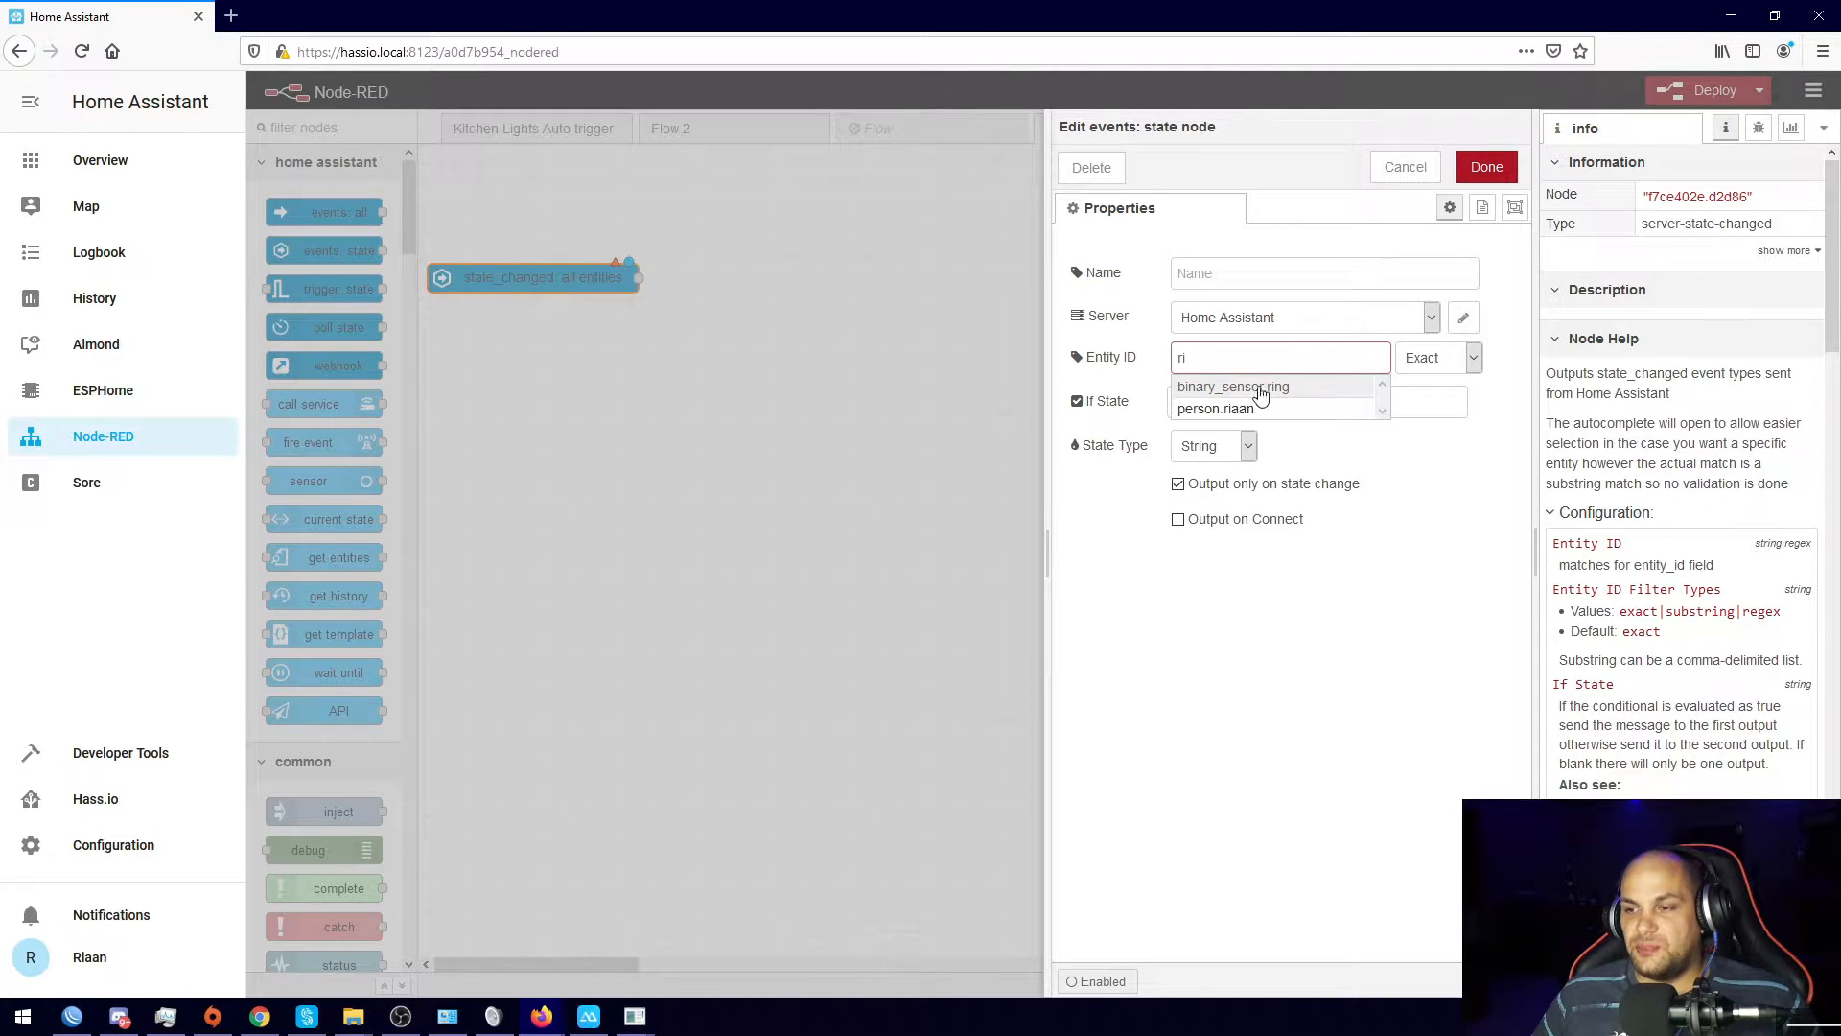
pyautogui.click(1246, 390)
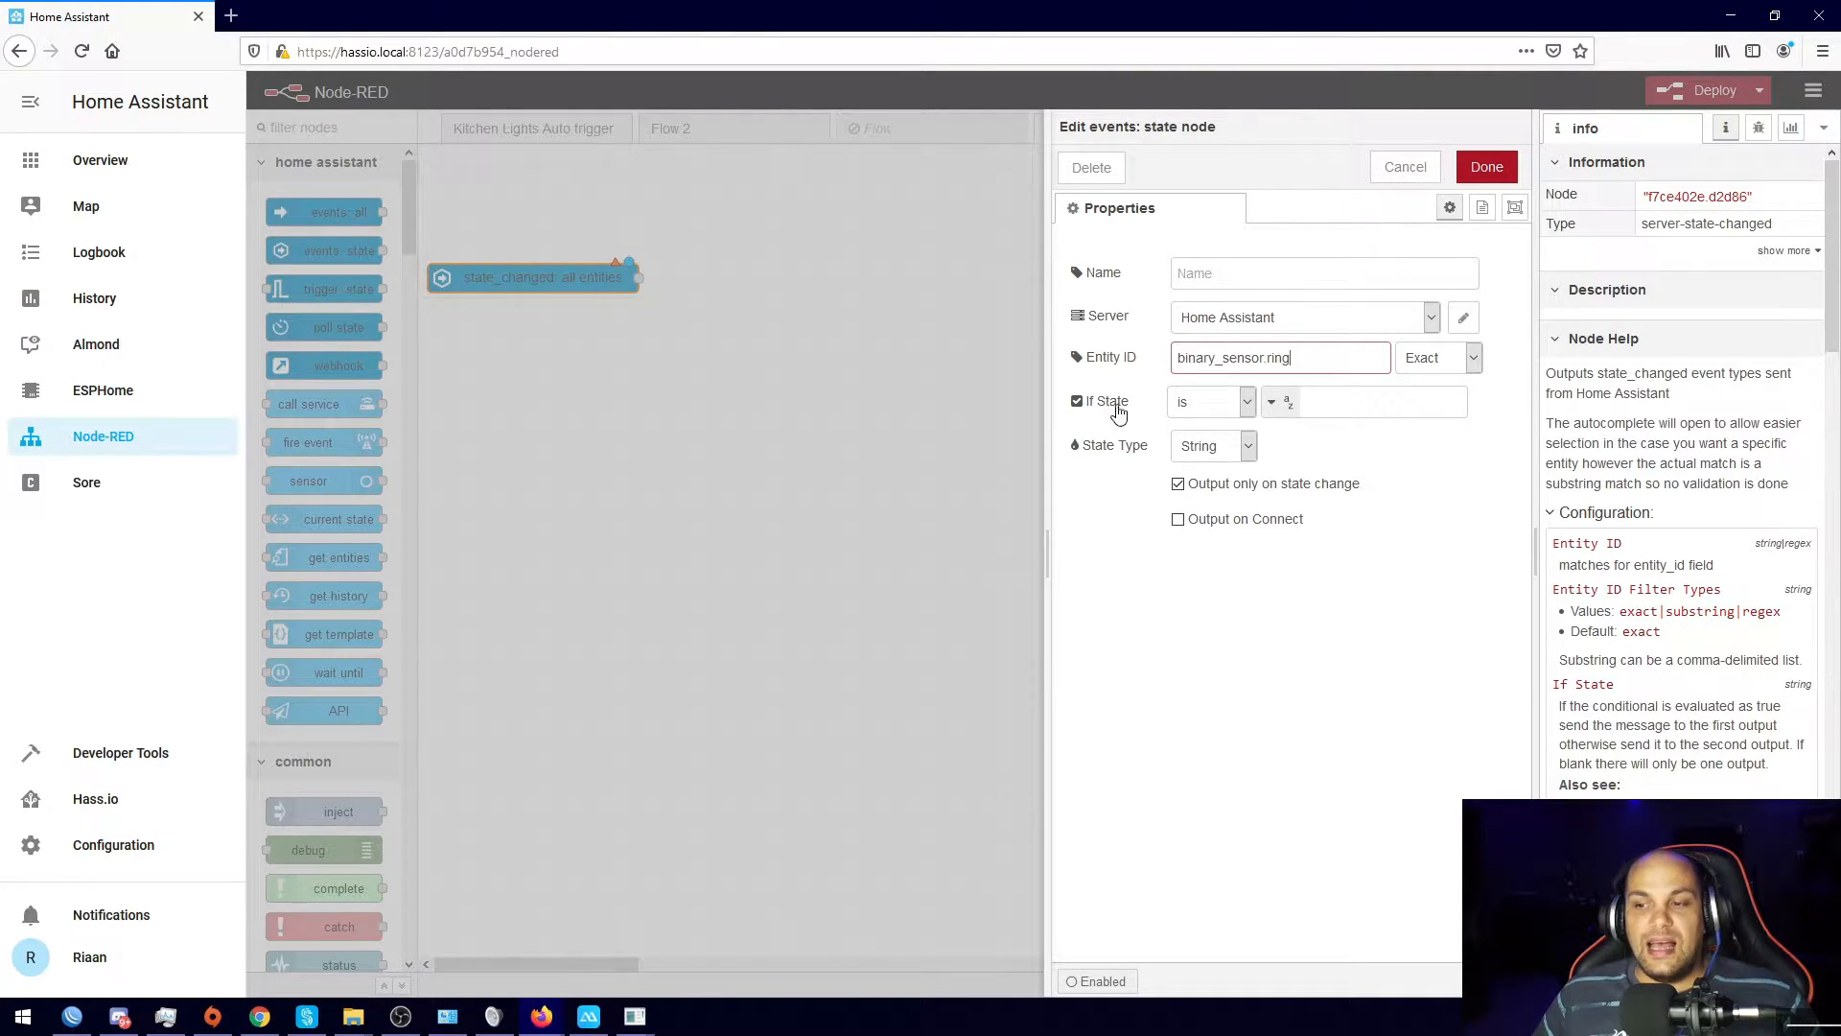
pyautogui.click(1362, 401)
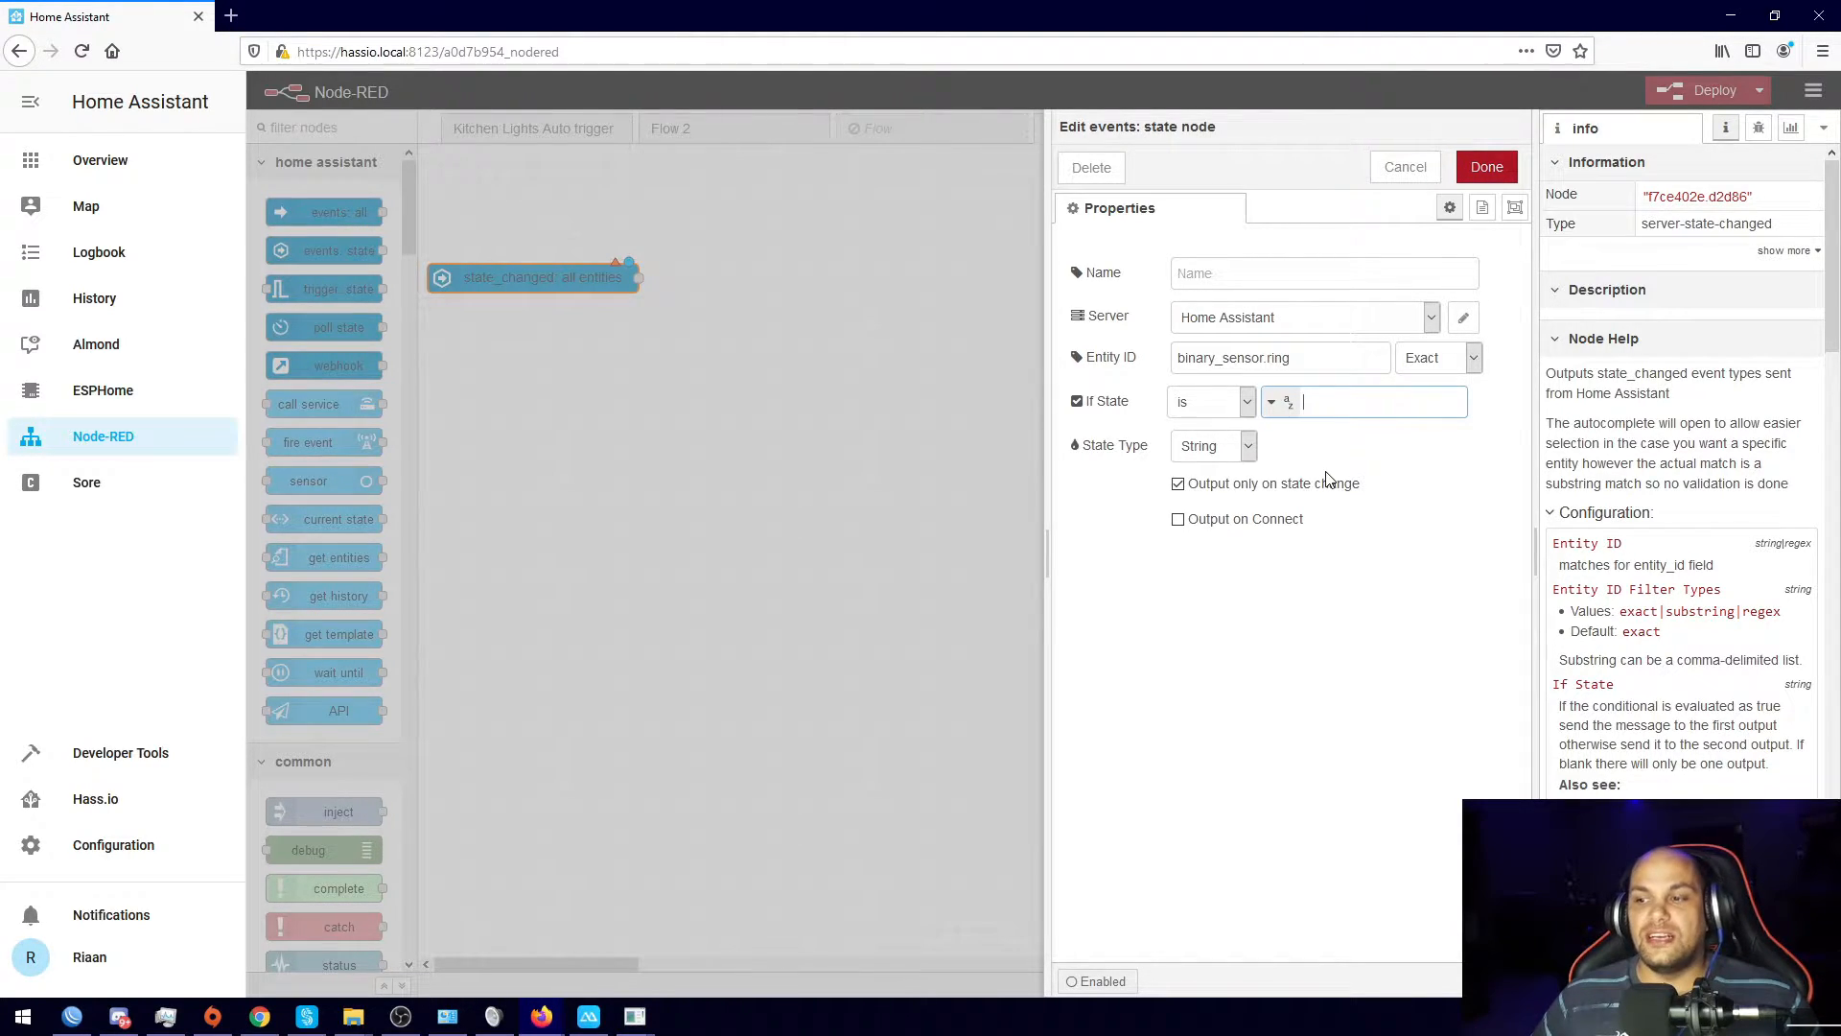
pyautogui.click(1247, 403)
pyautogui.click(1362, 396)
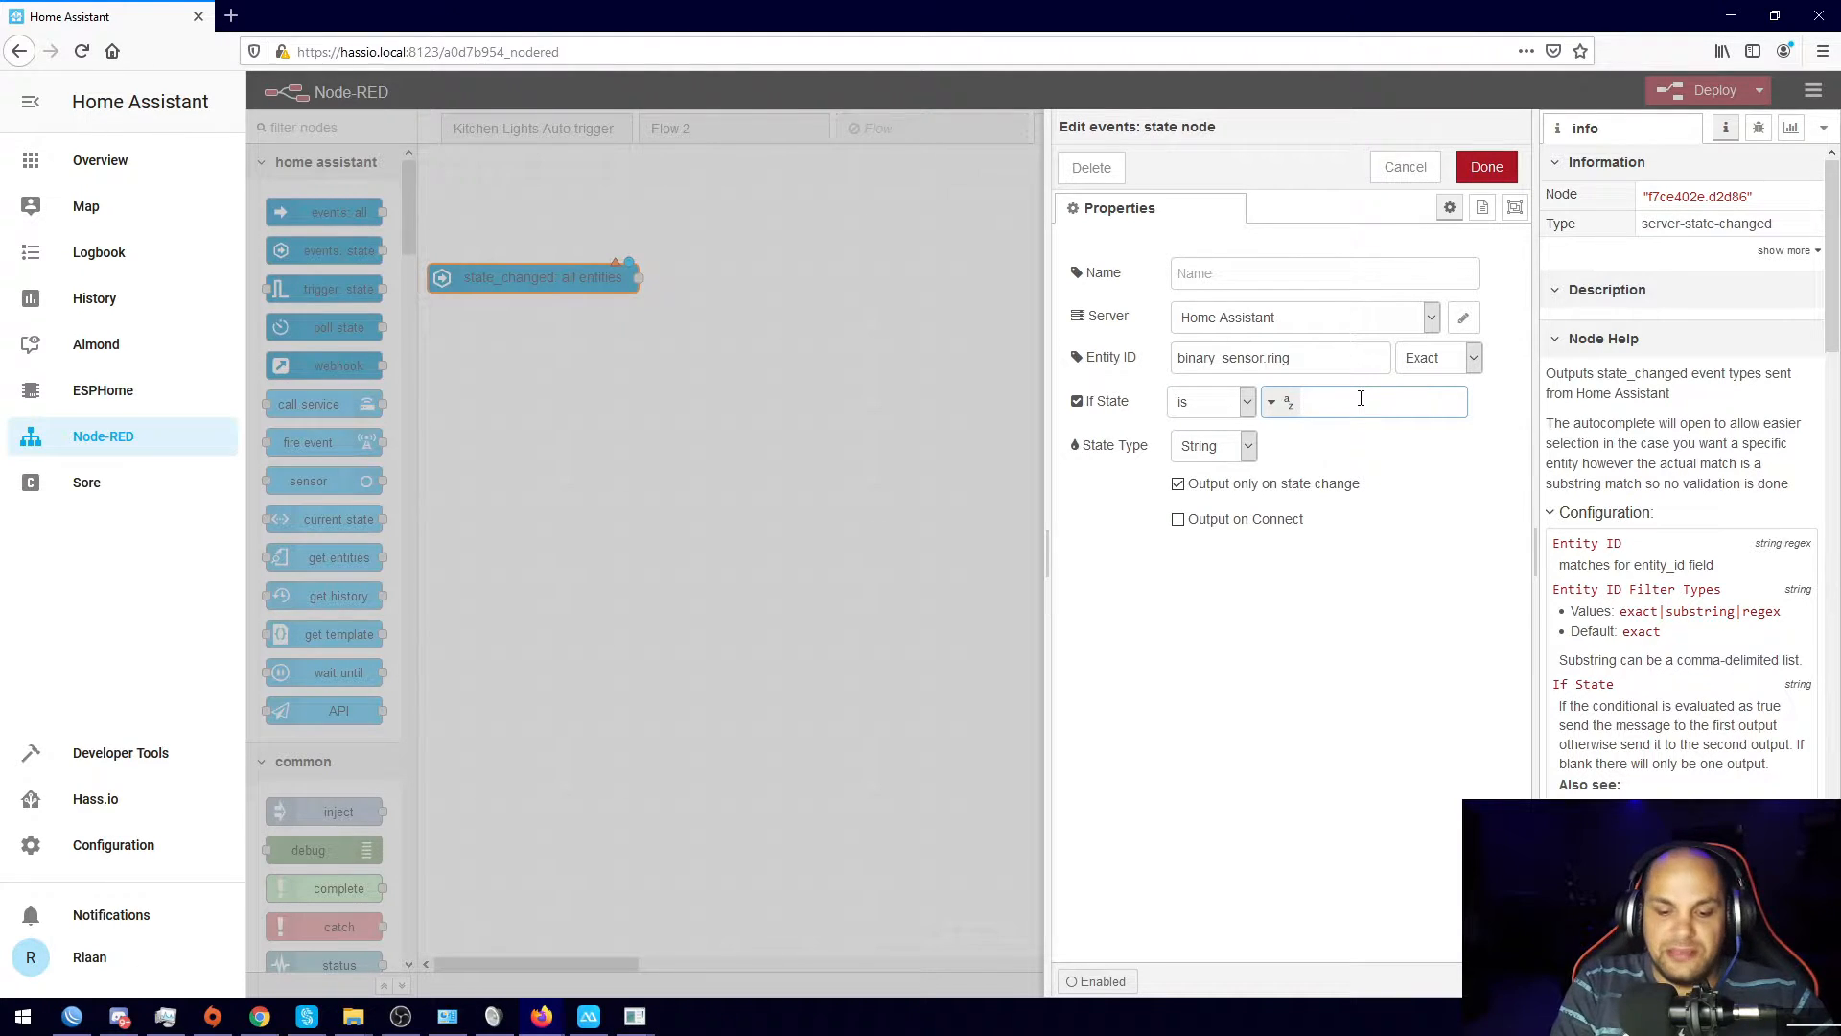
pyautogui.write('off')
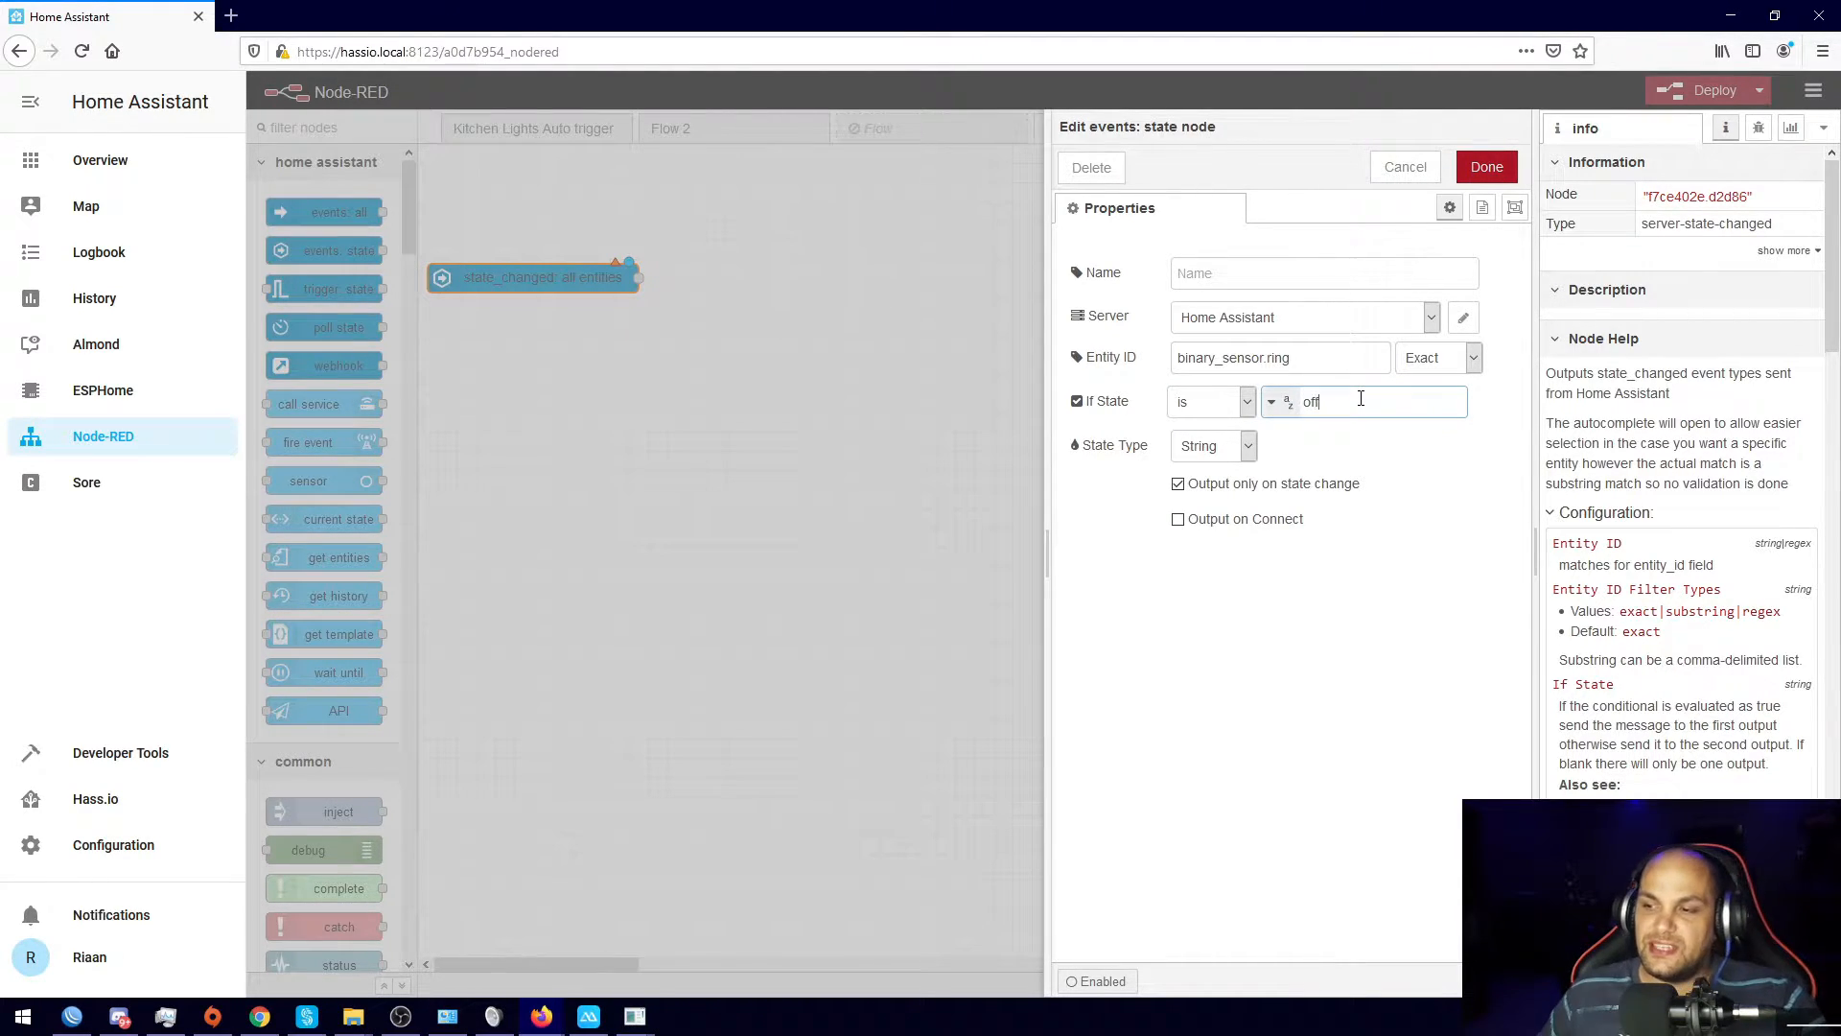
pyautogui.click(1394, 590)
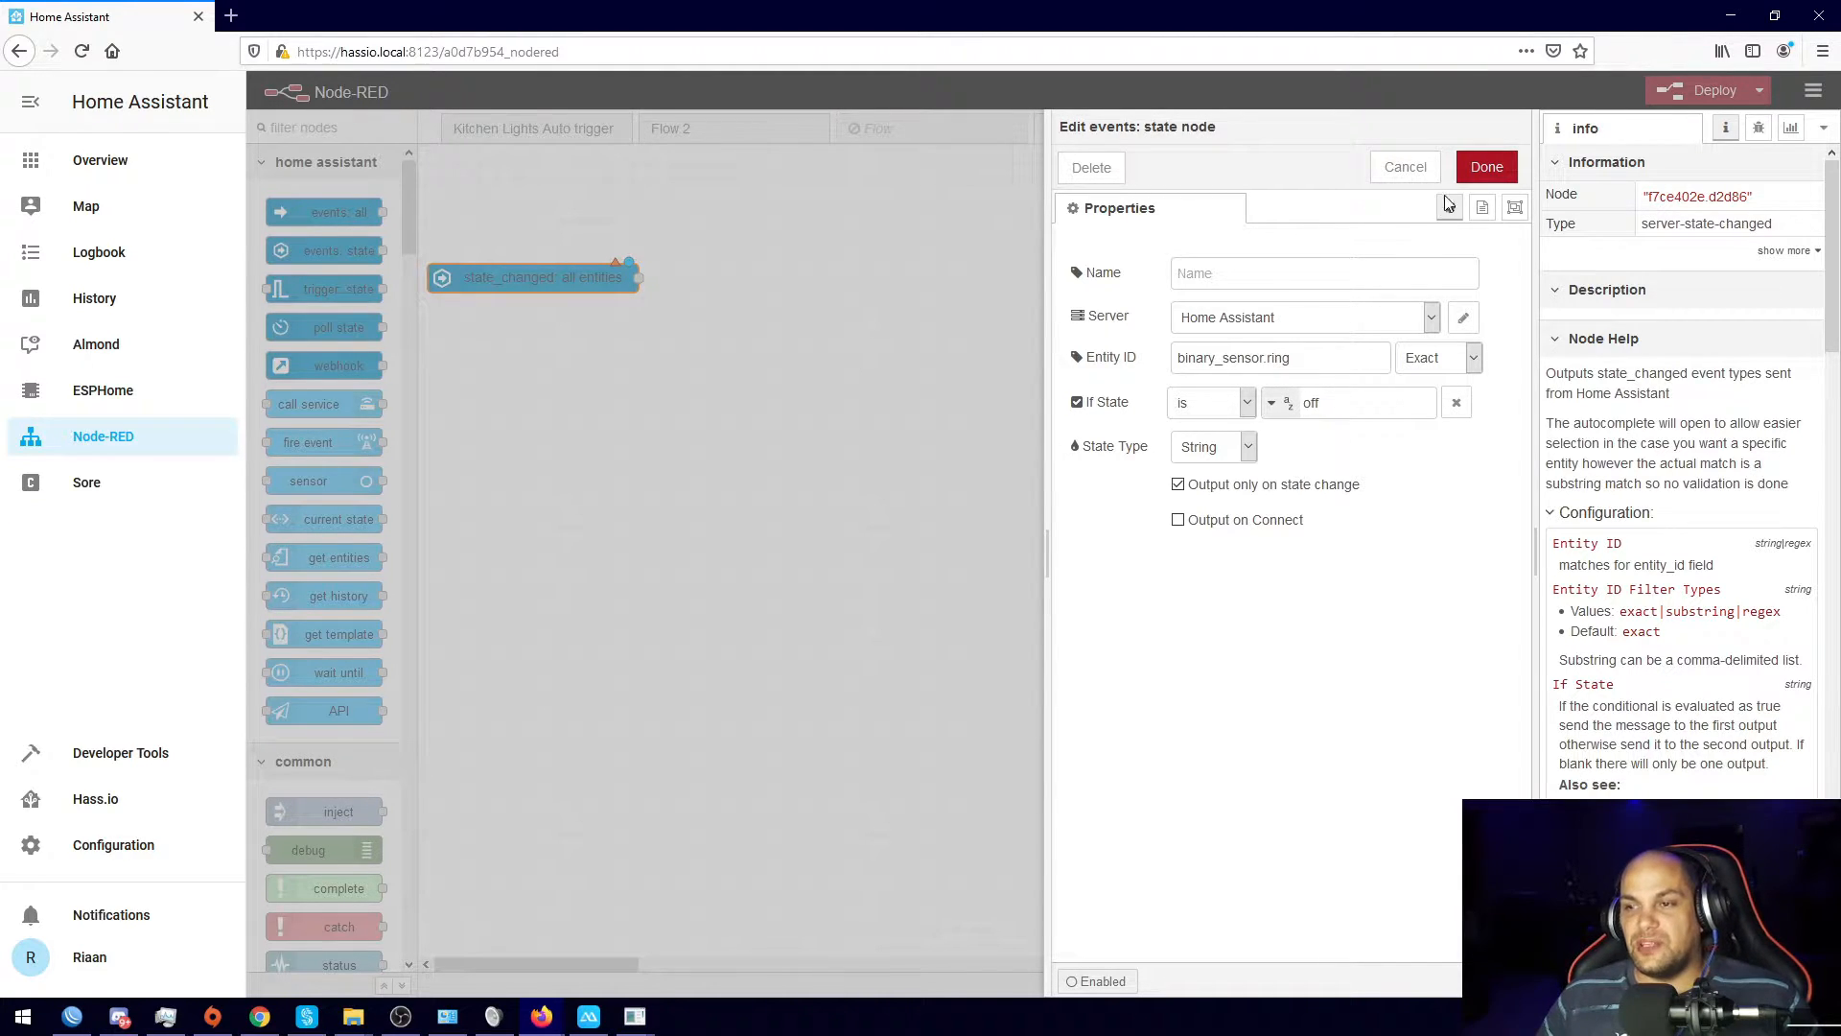
pyautogui.click(1488, 168)
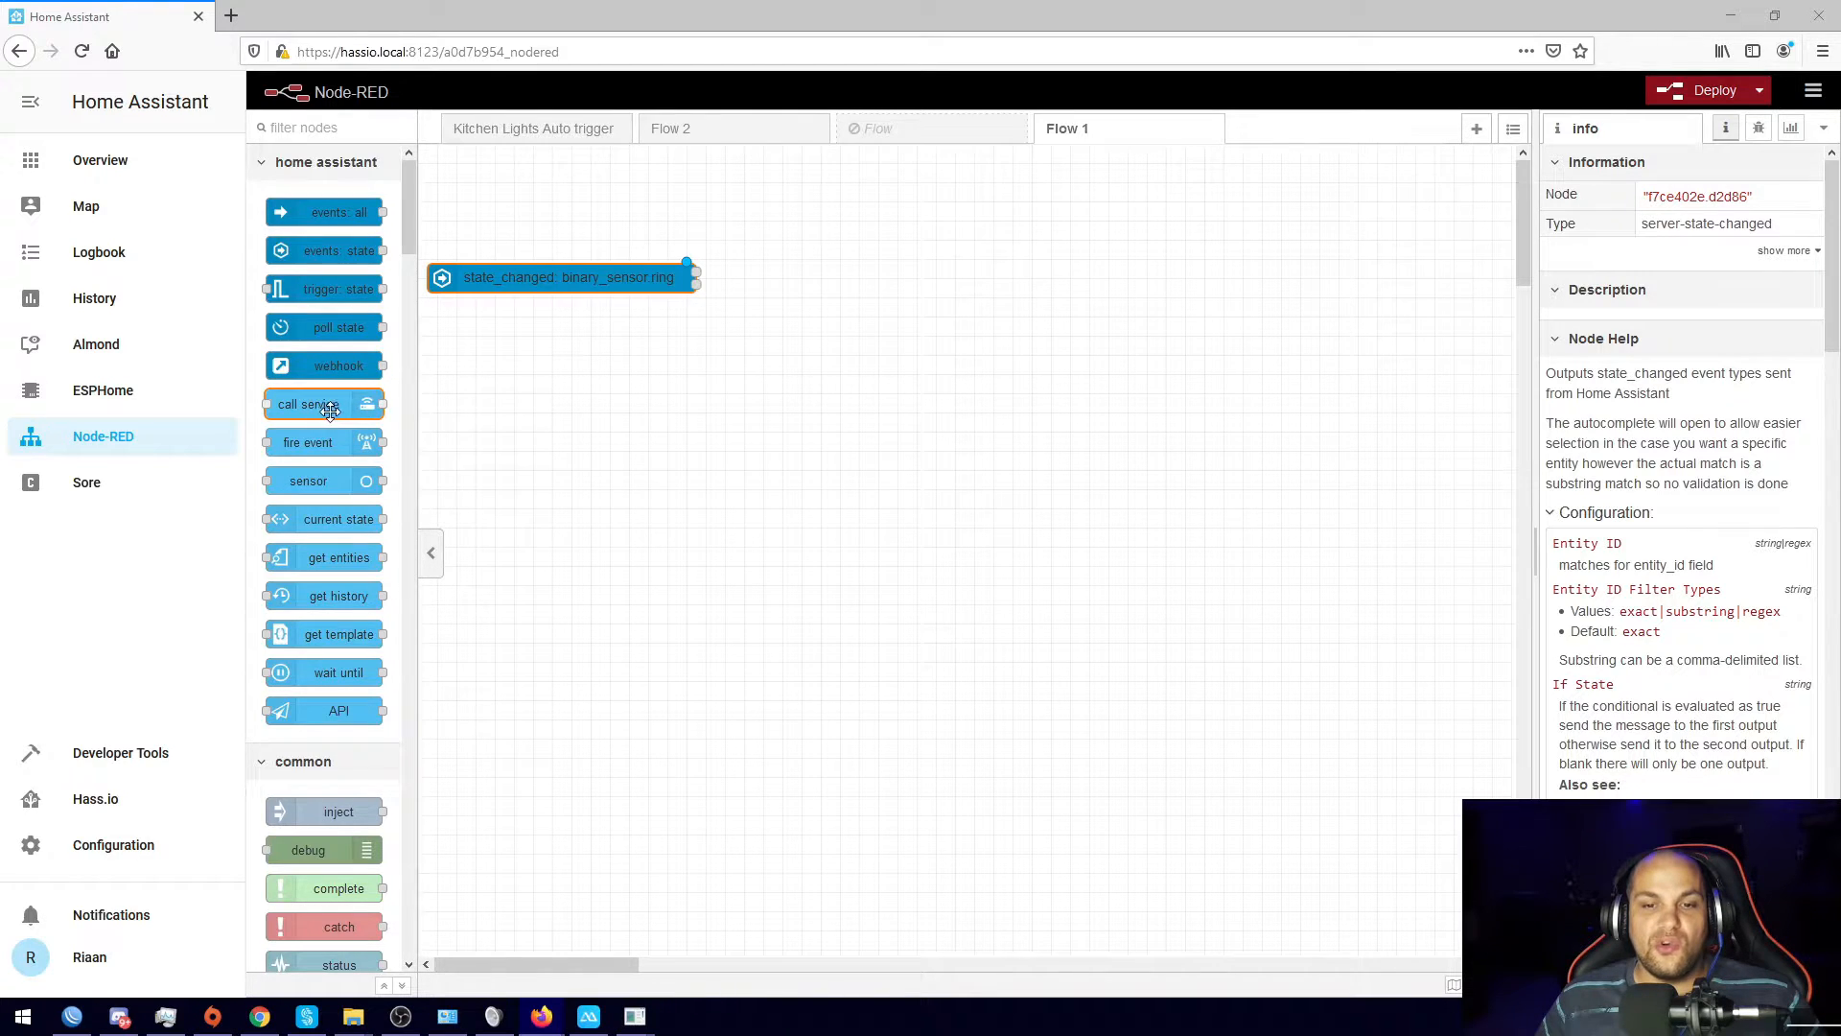
# Step: Add a call service node to Flow 1 and open its settings
pyautogui.moveTo(329, 410); pyautogui.dragTo(922, 277)
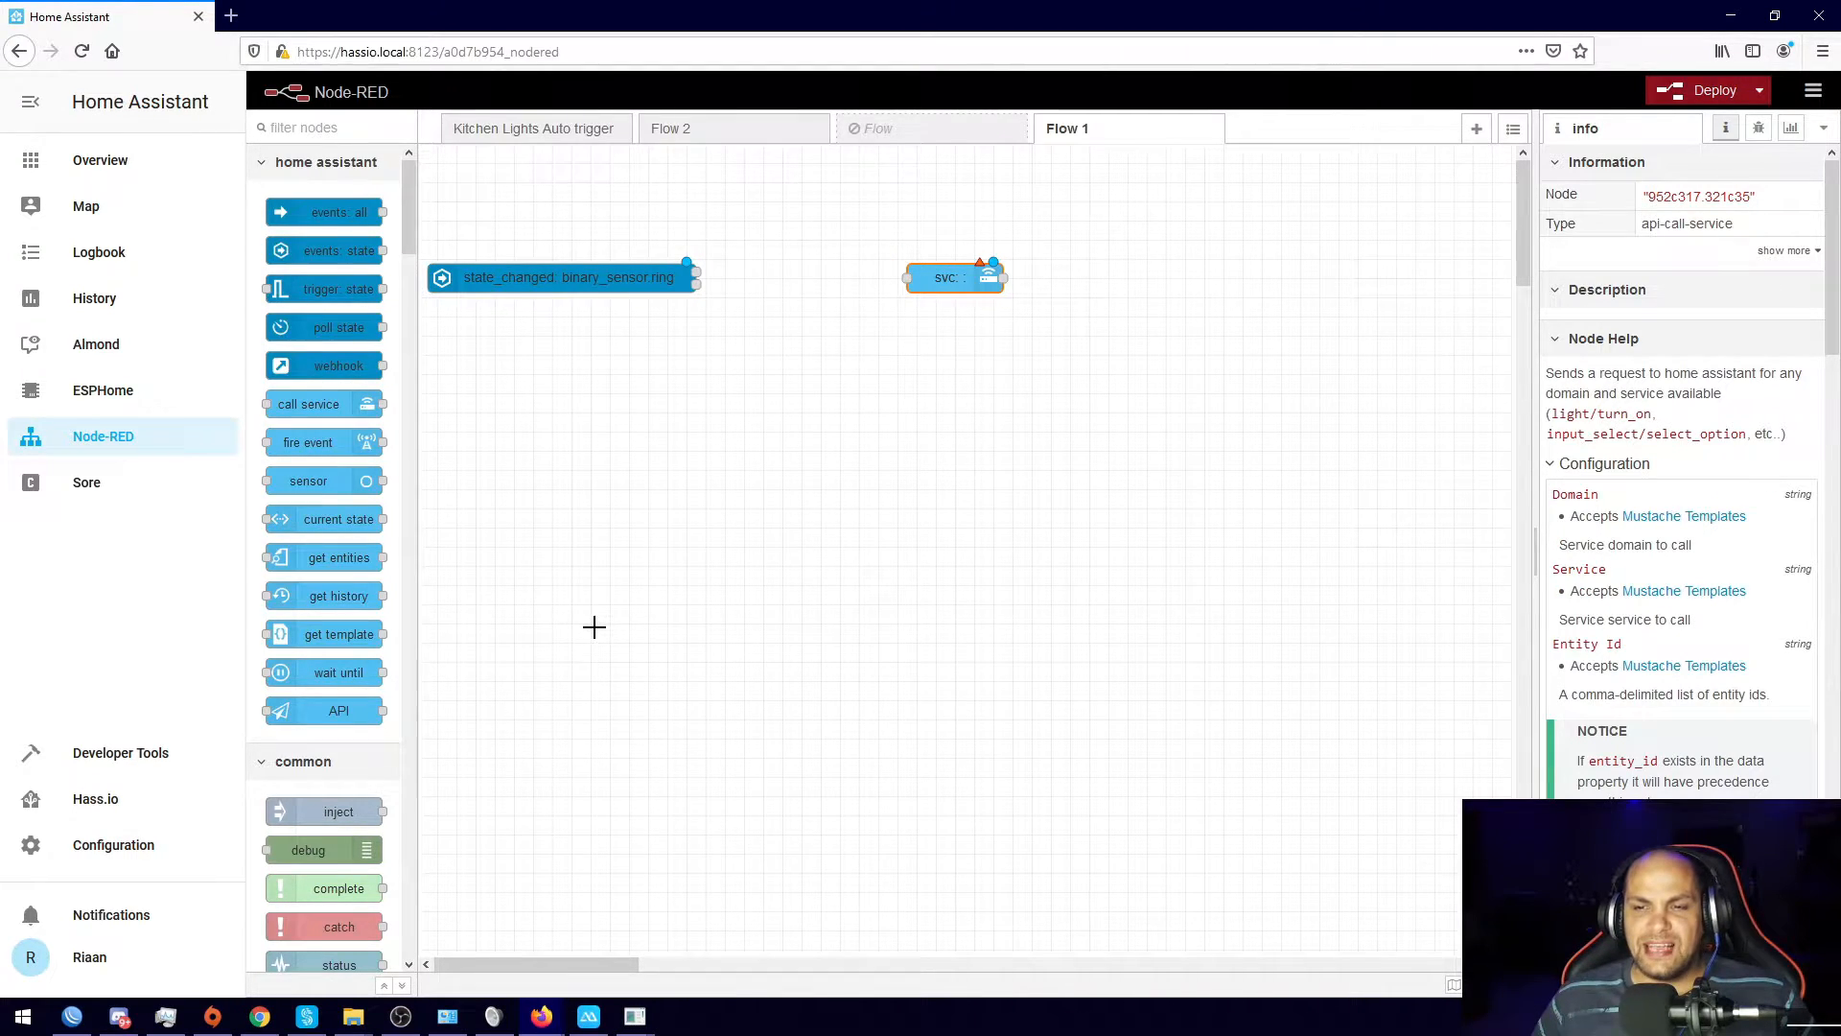
pyautogui.doubleClick(952, 277)
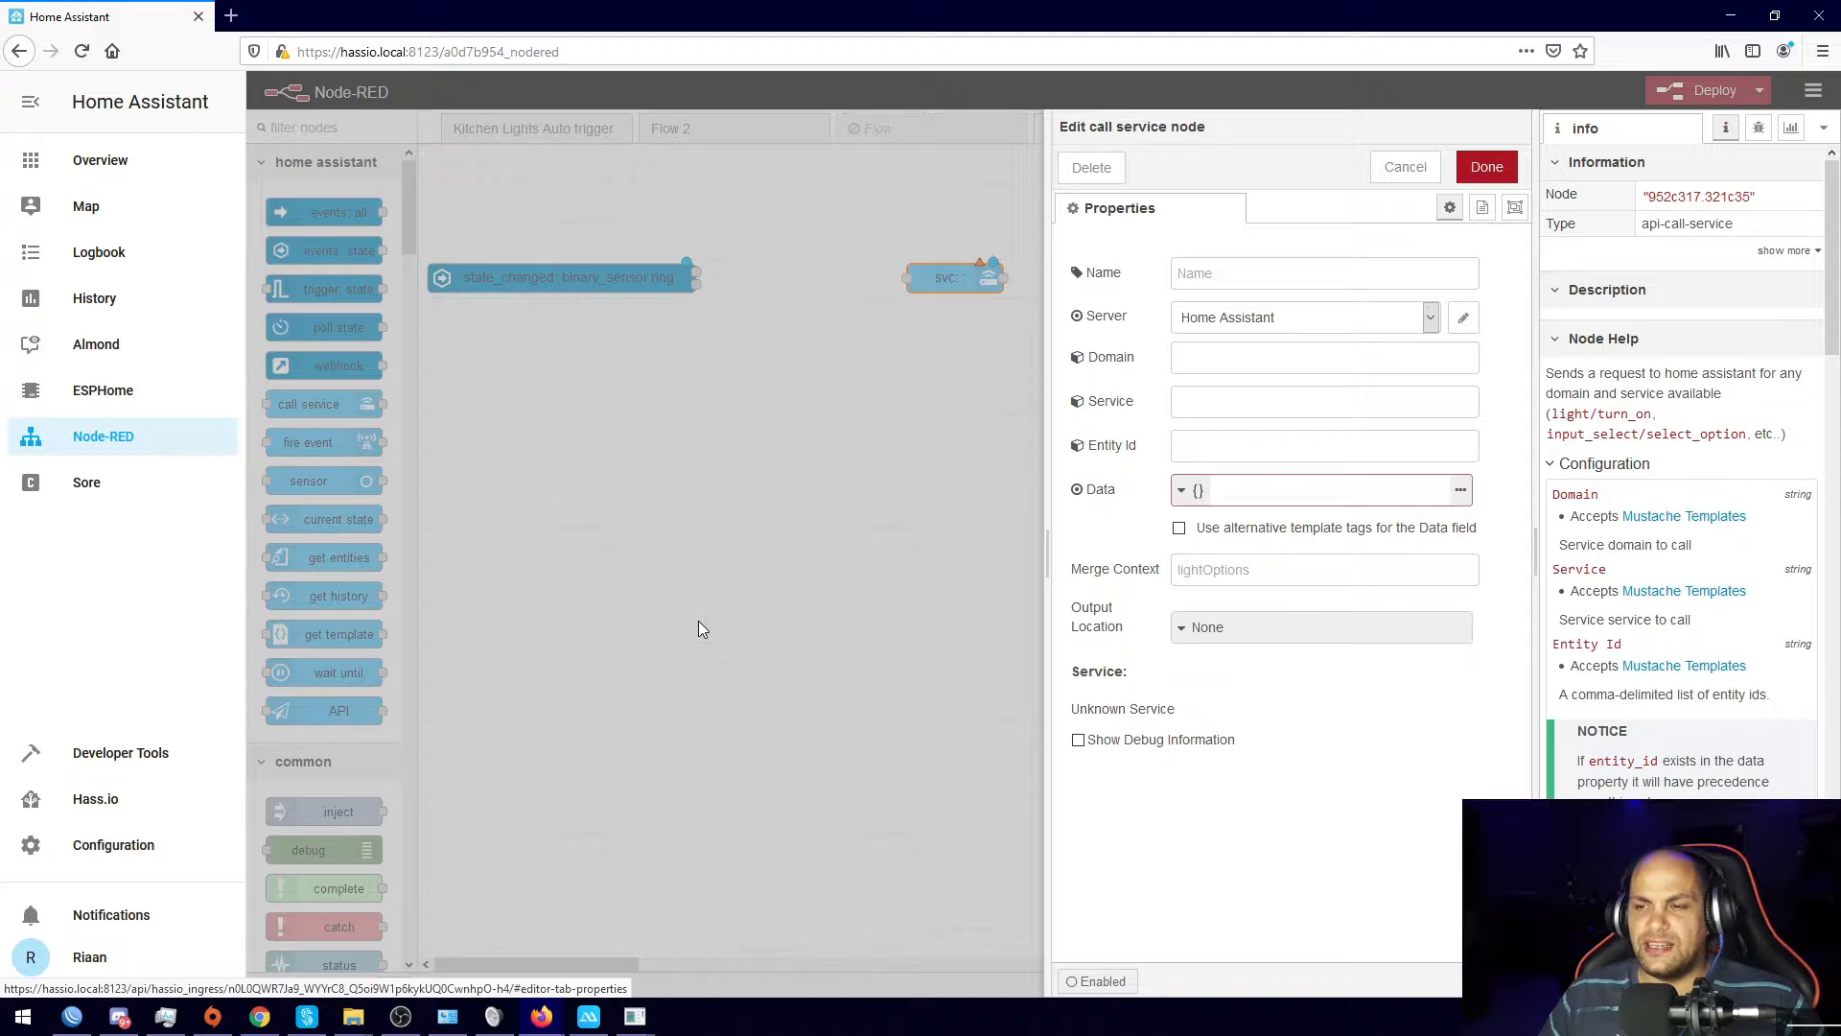
pyautogui.click(1225, 275)
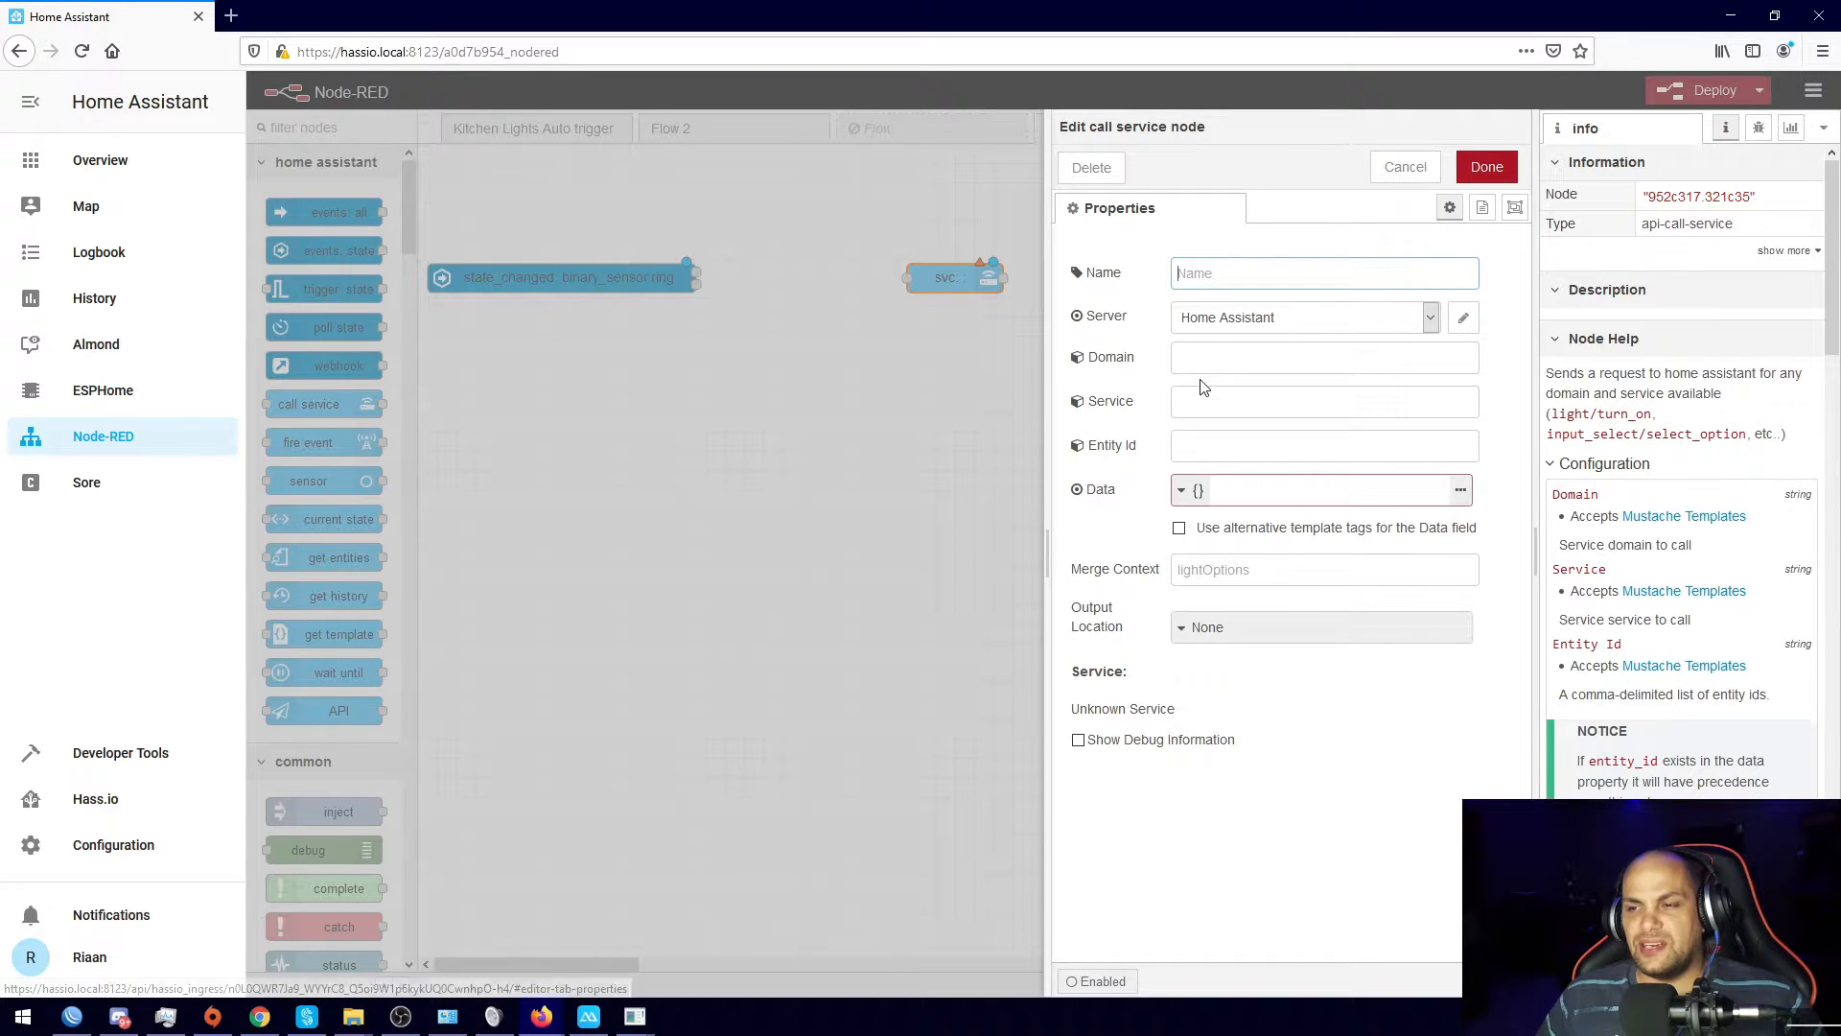
pyautogui.click(1006, 420)
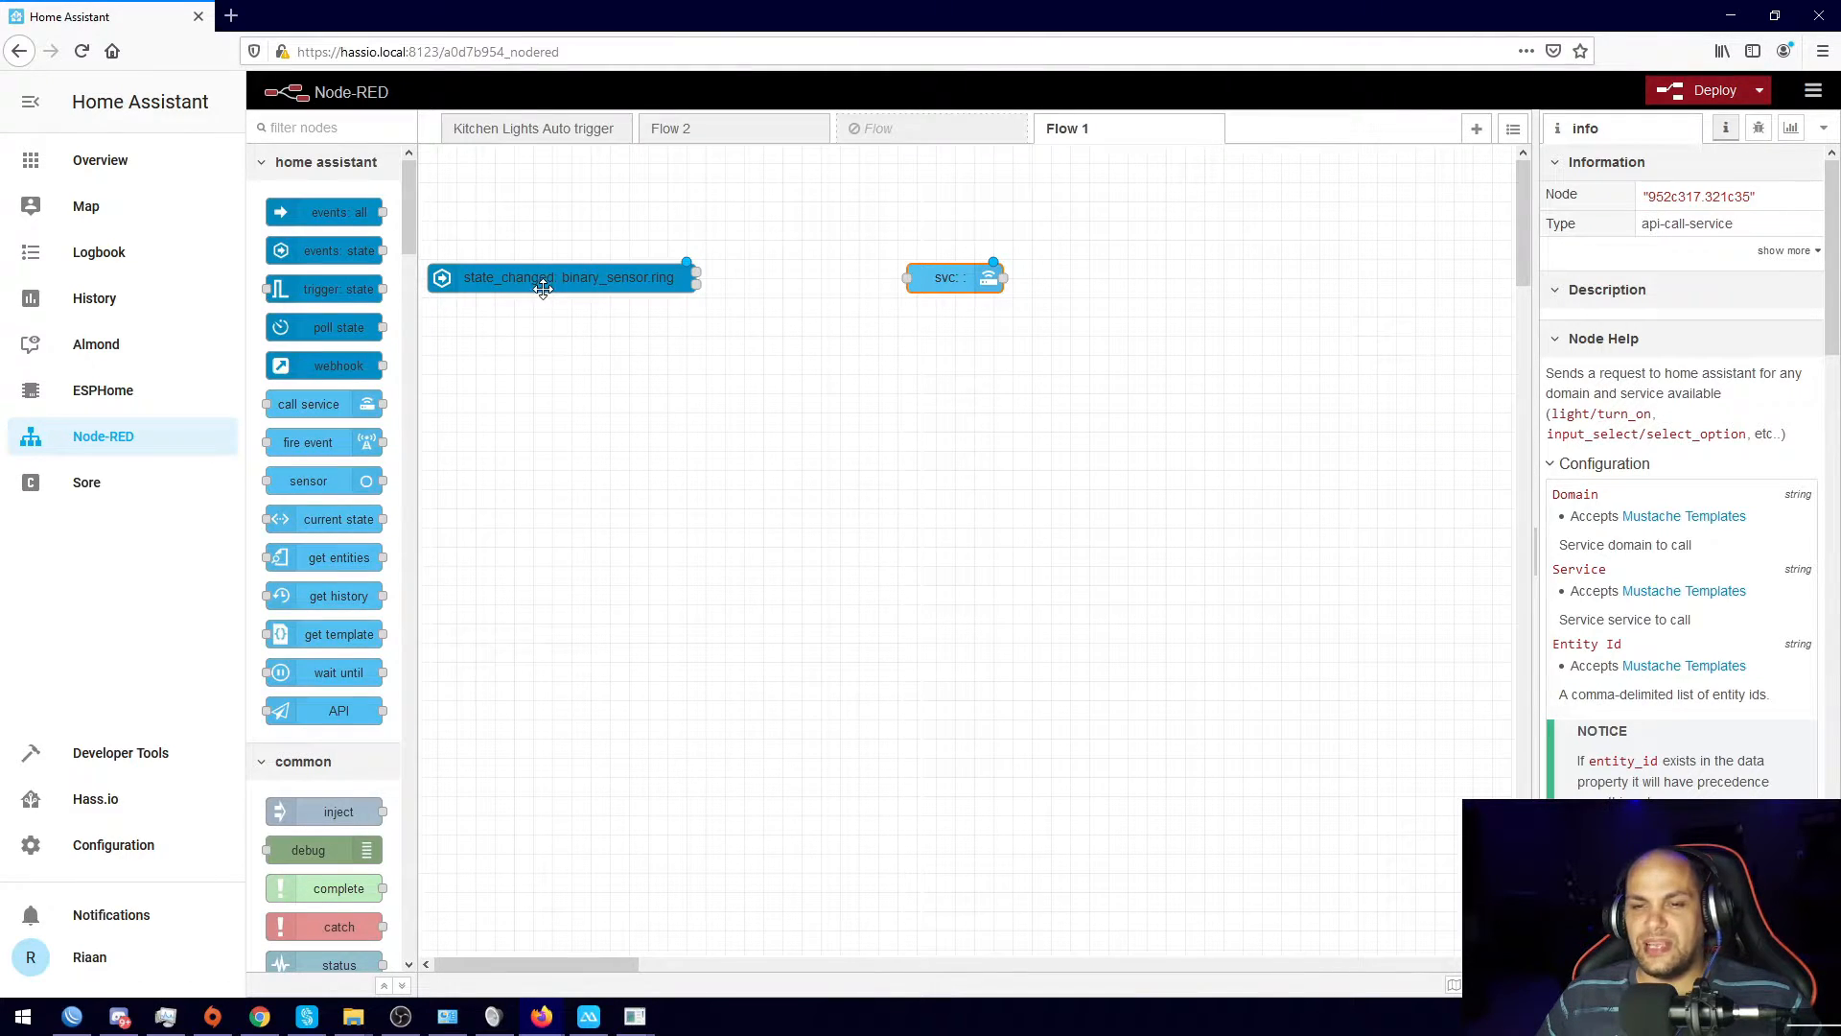
pyautogui.doubleClick(952, 277)
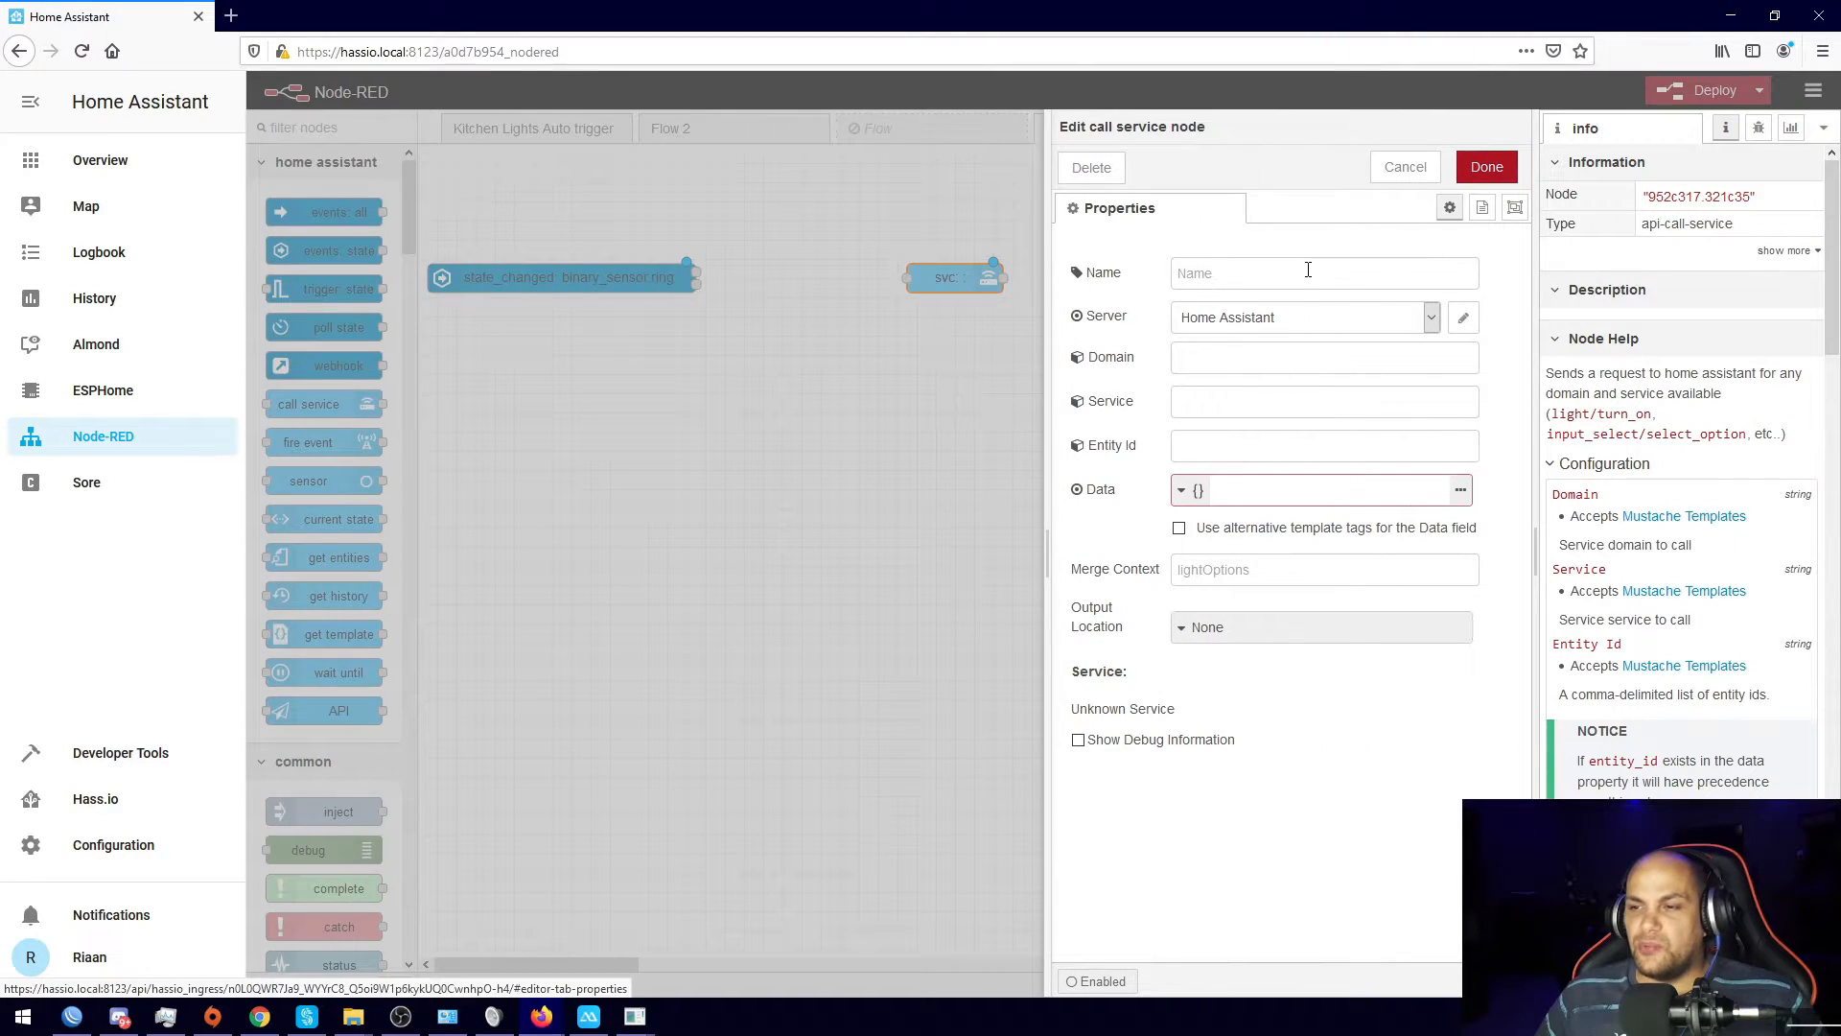
# Step: Set the call service node's domain to notify and service to mobile_app_vog_l29
pyautogui.click(1234, 354)
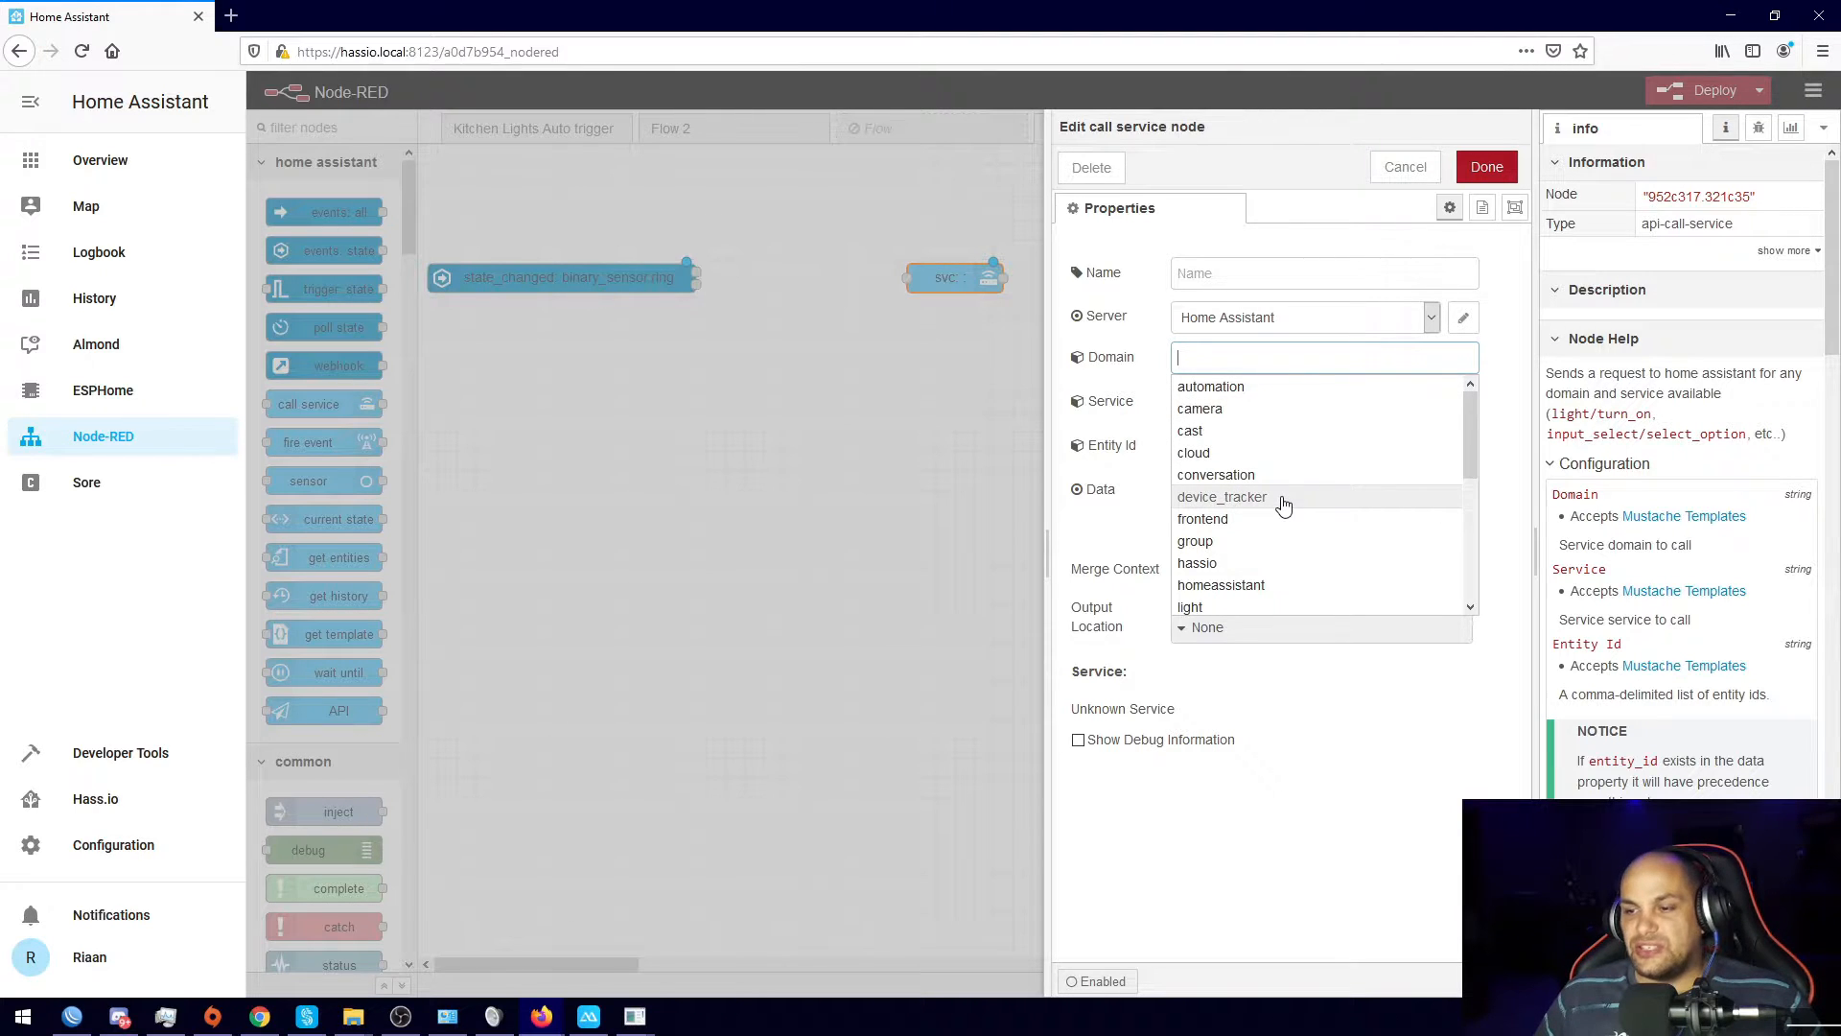
pyautogui.scroll(-3, 1280, 479)
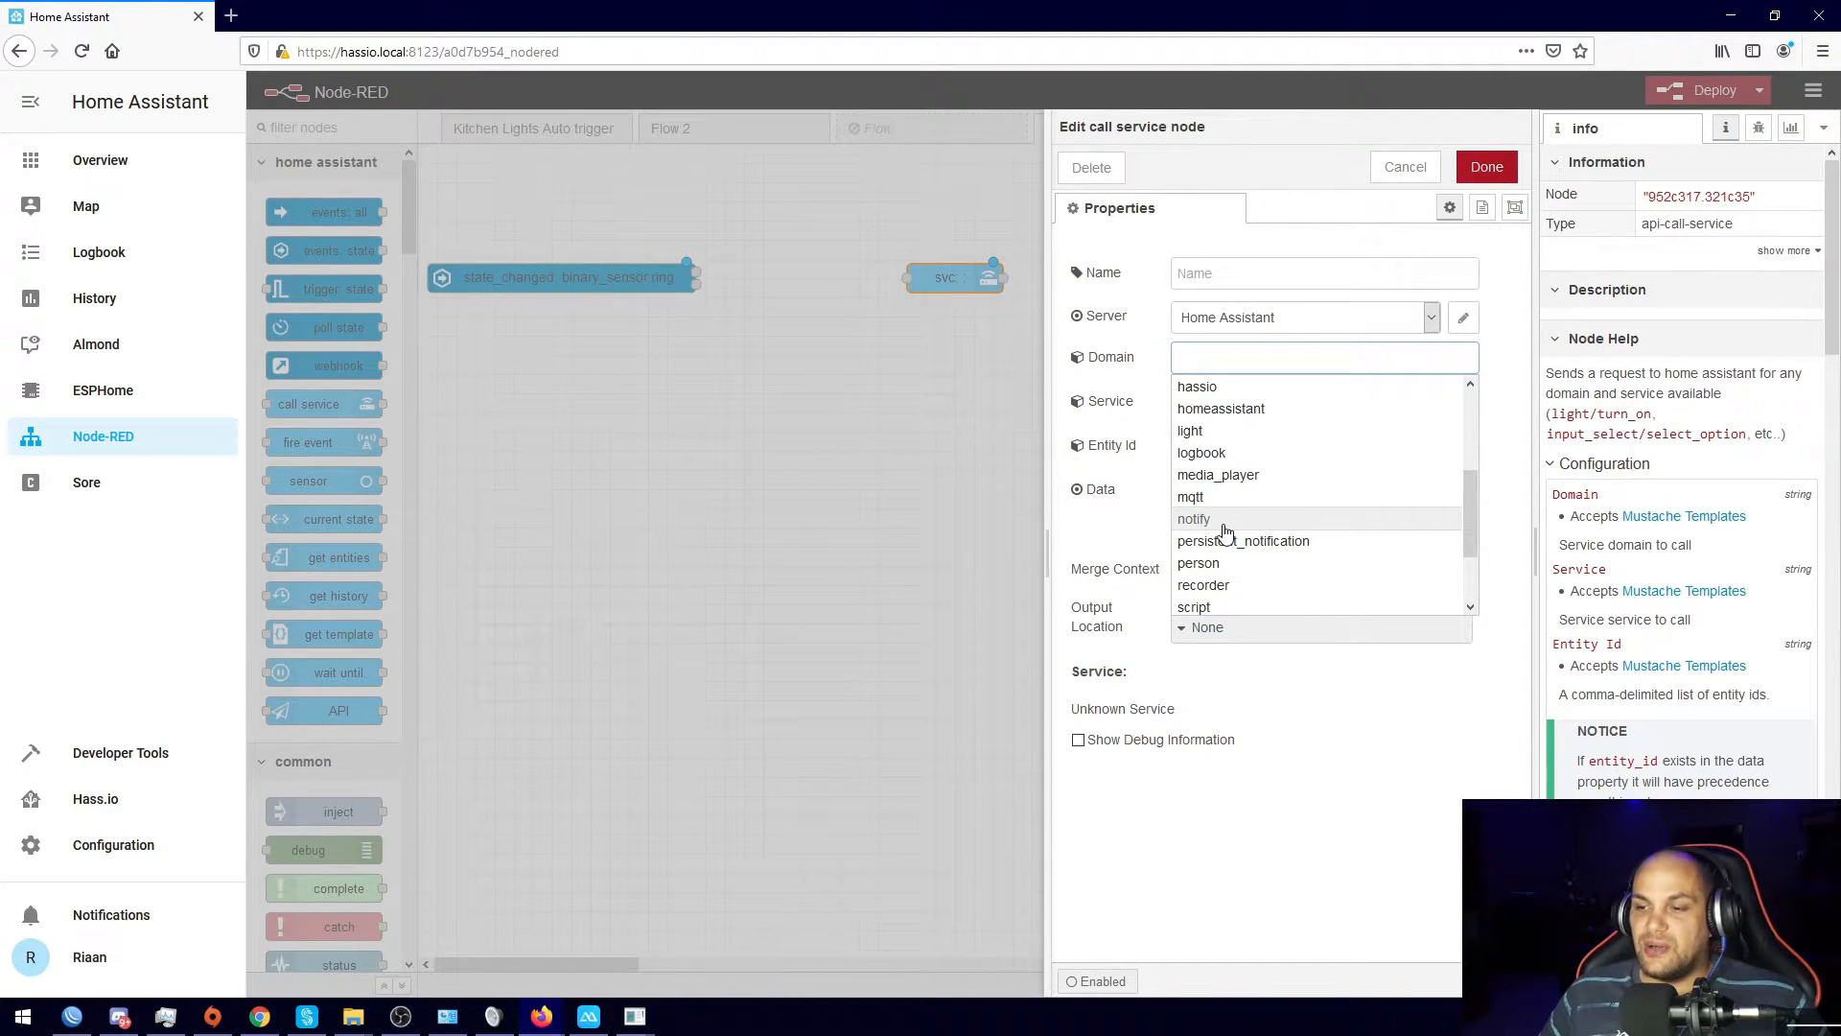
pyautogui.click(1226, 531)
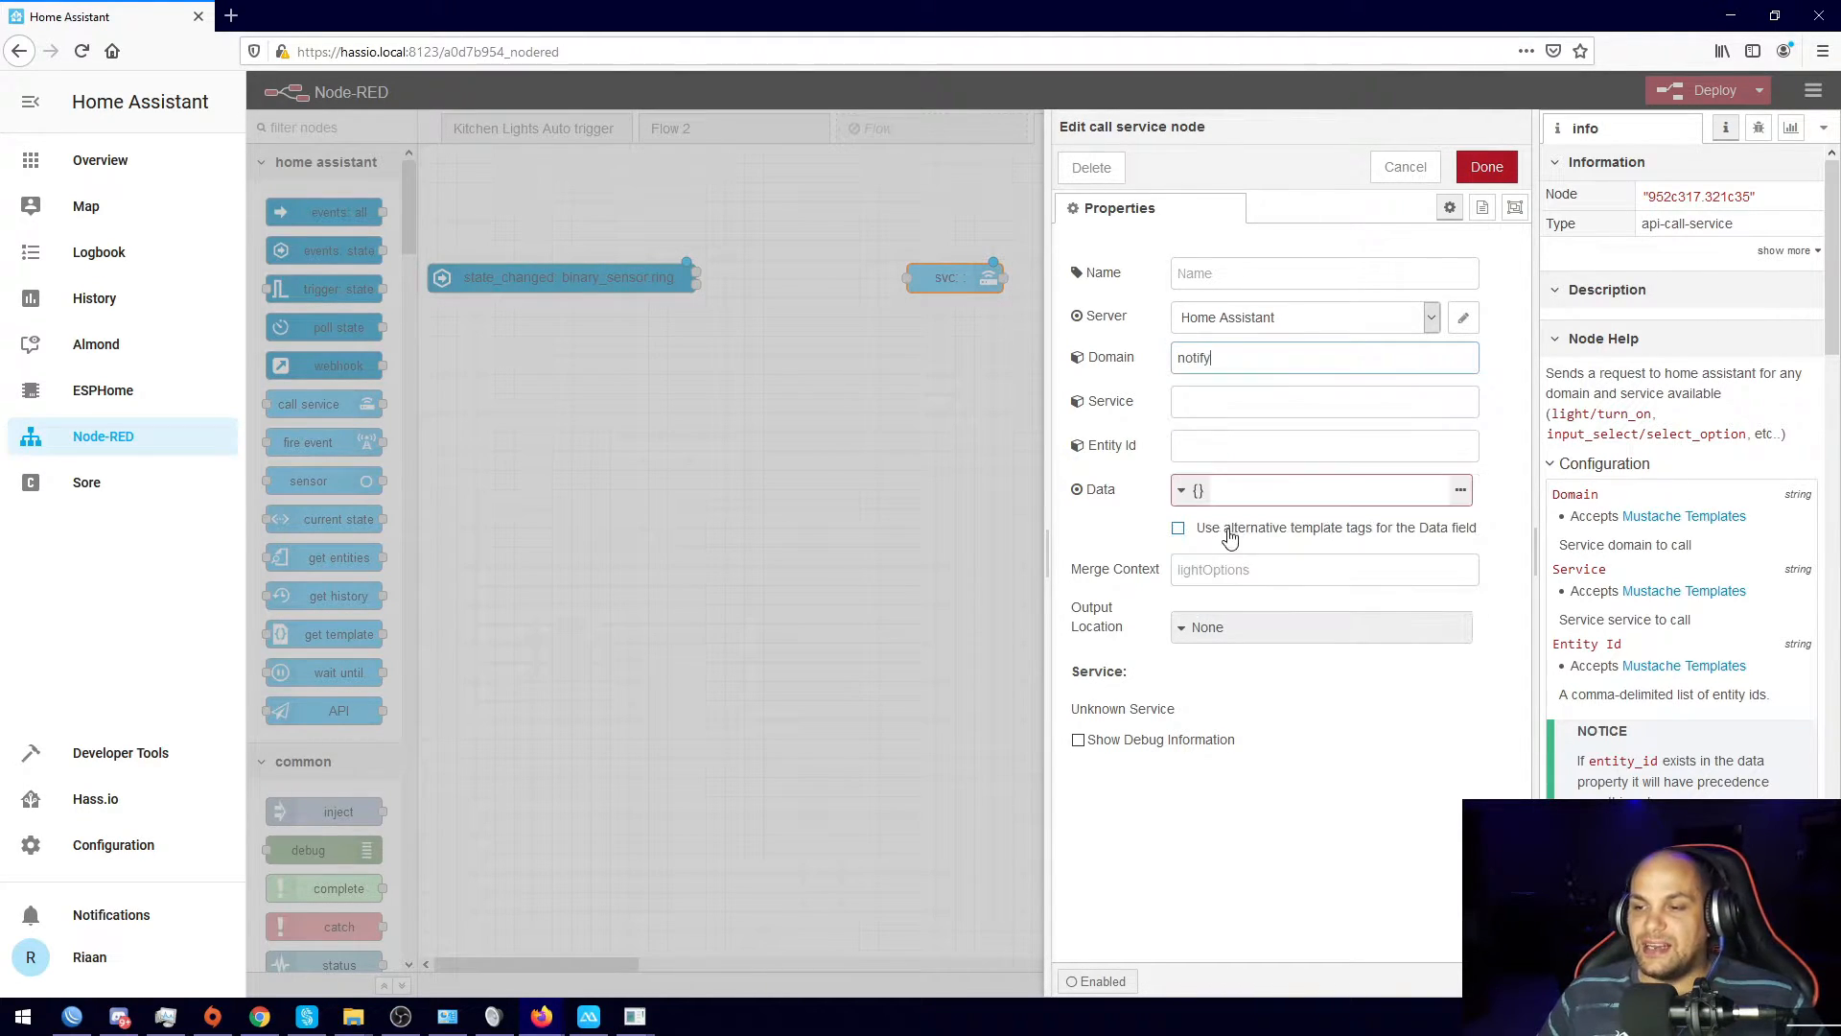
pyautogui.click(1245, 401)
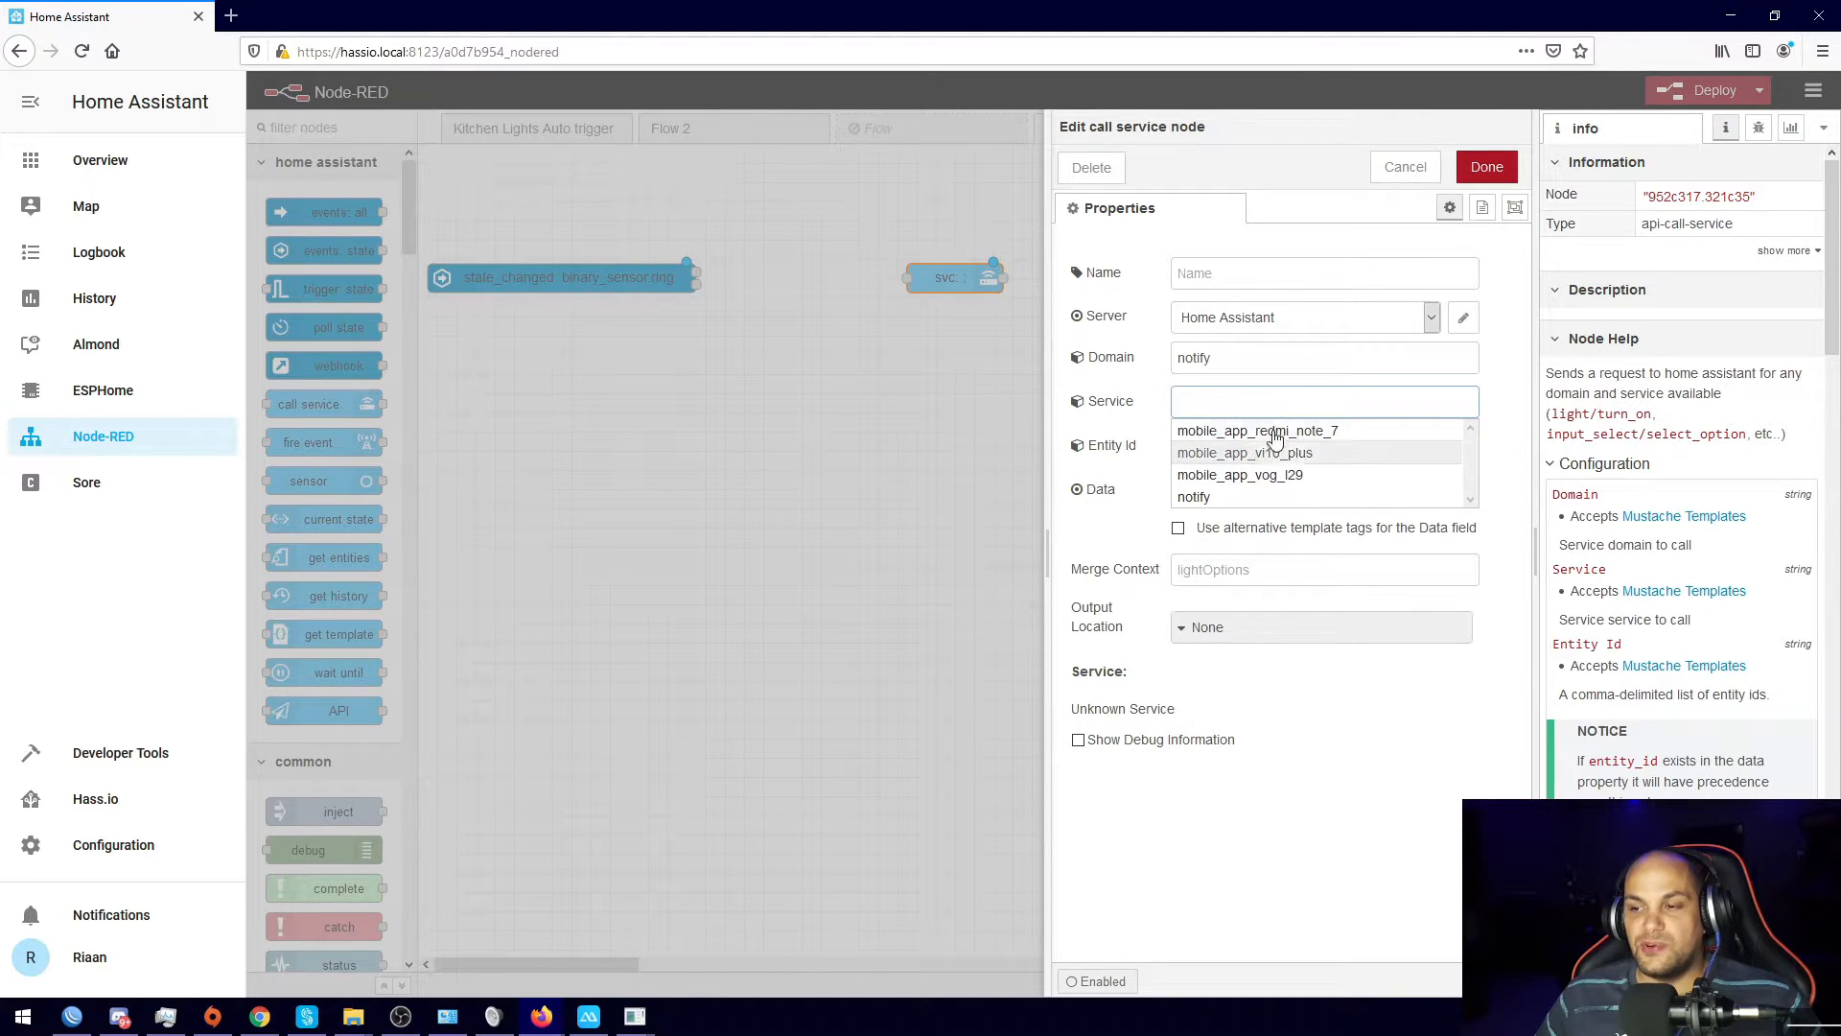
pyautogui.click(1237, 476)
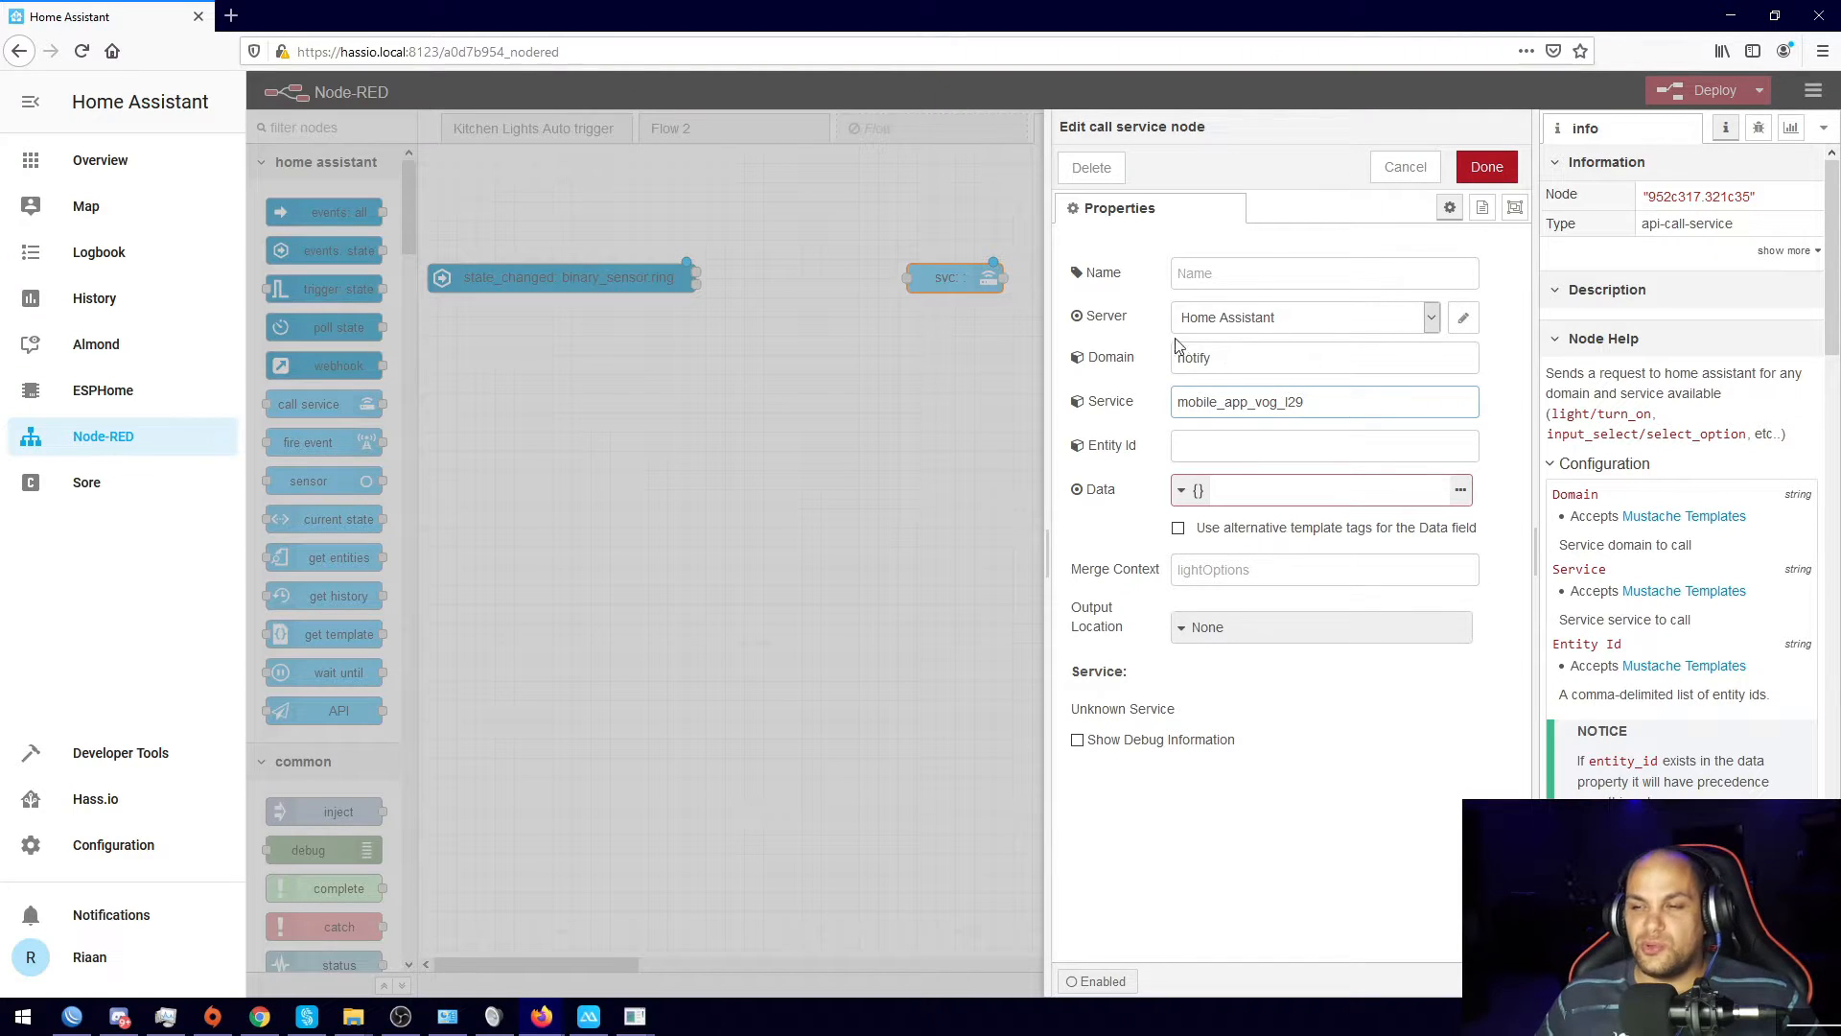
pyautogui.moveTo(1315, 406); pyautogui.dragTo(1153, 380)
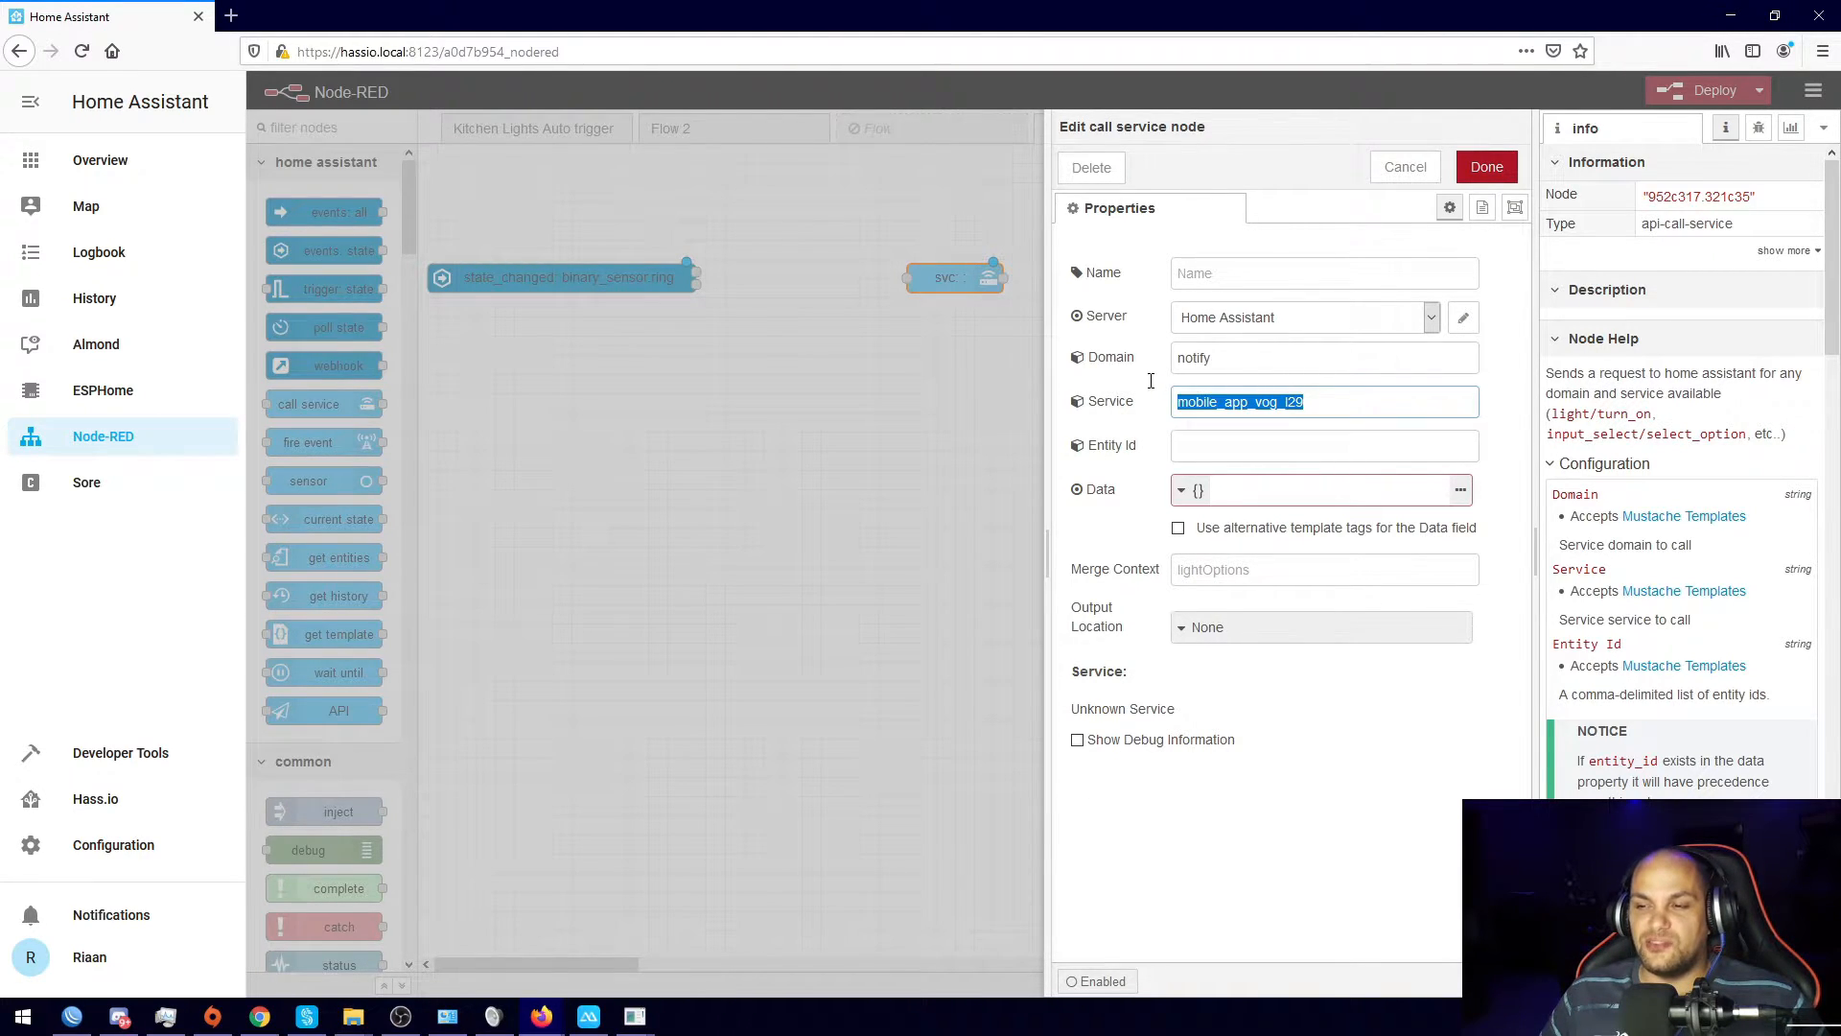
pyautogui.click(1317, 405)
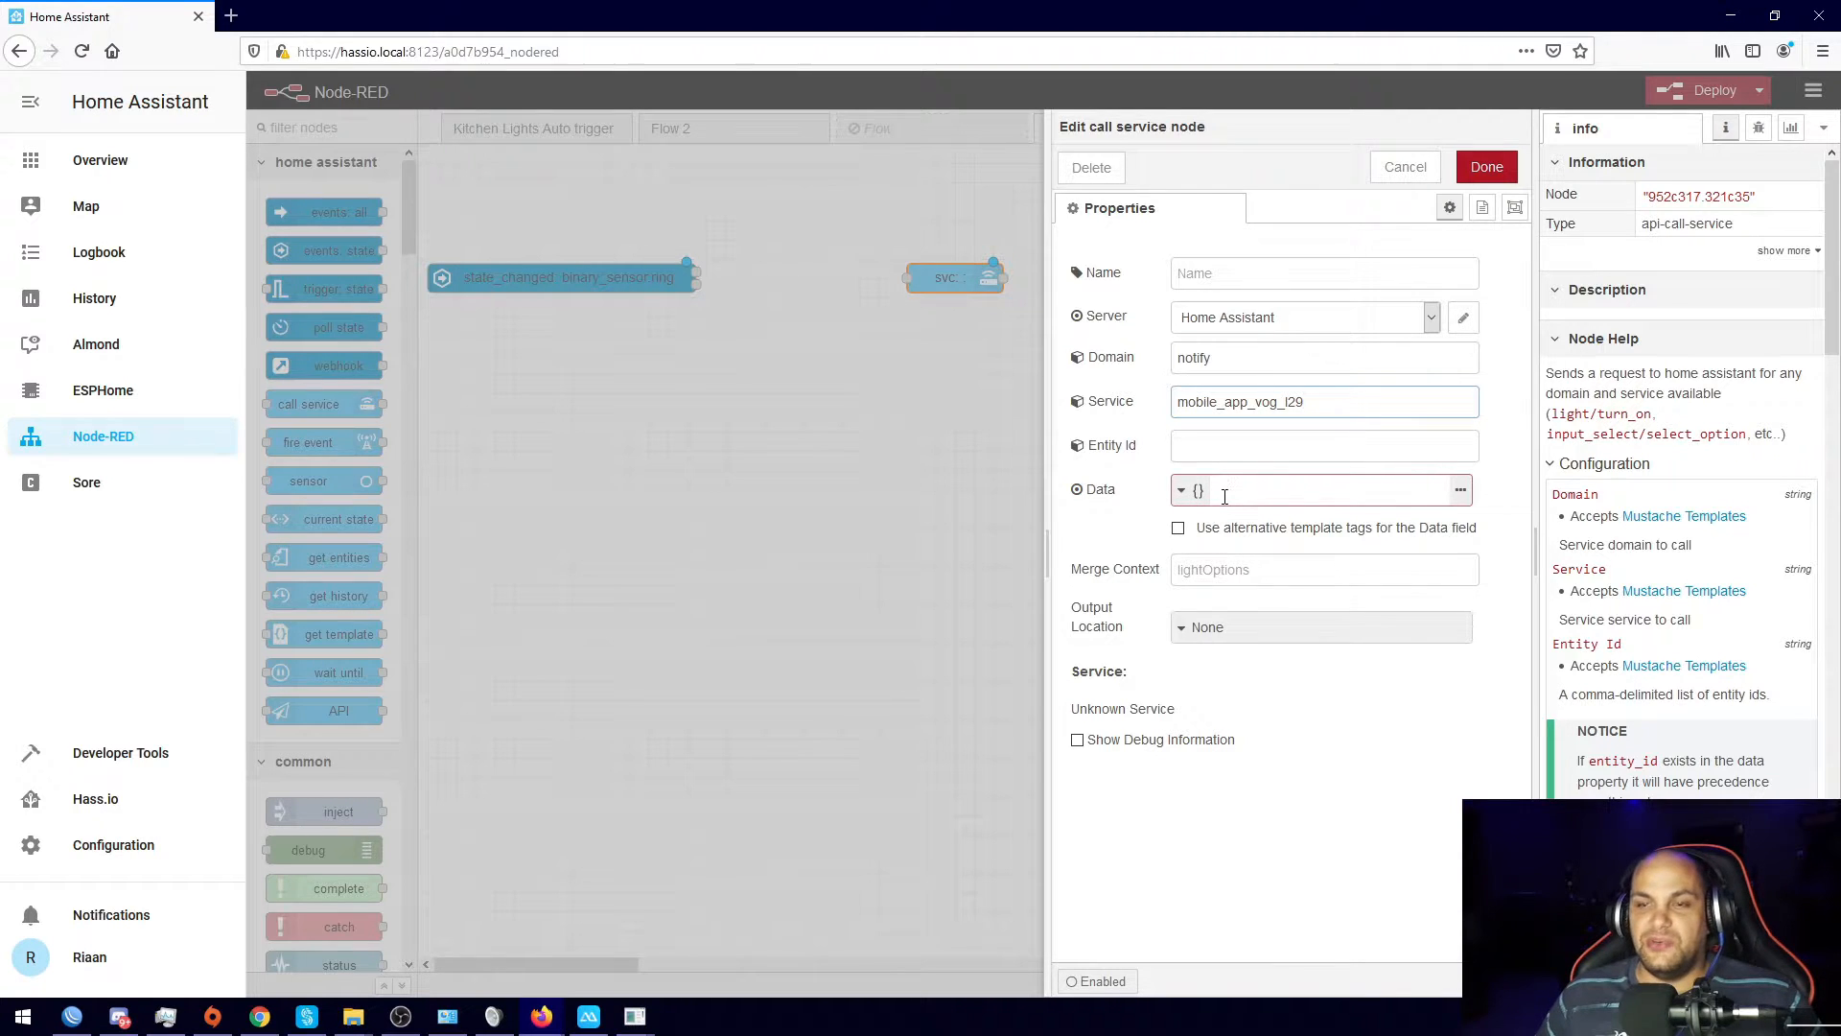
pyautogui.click(1282, 498)
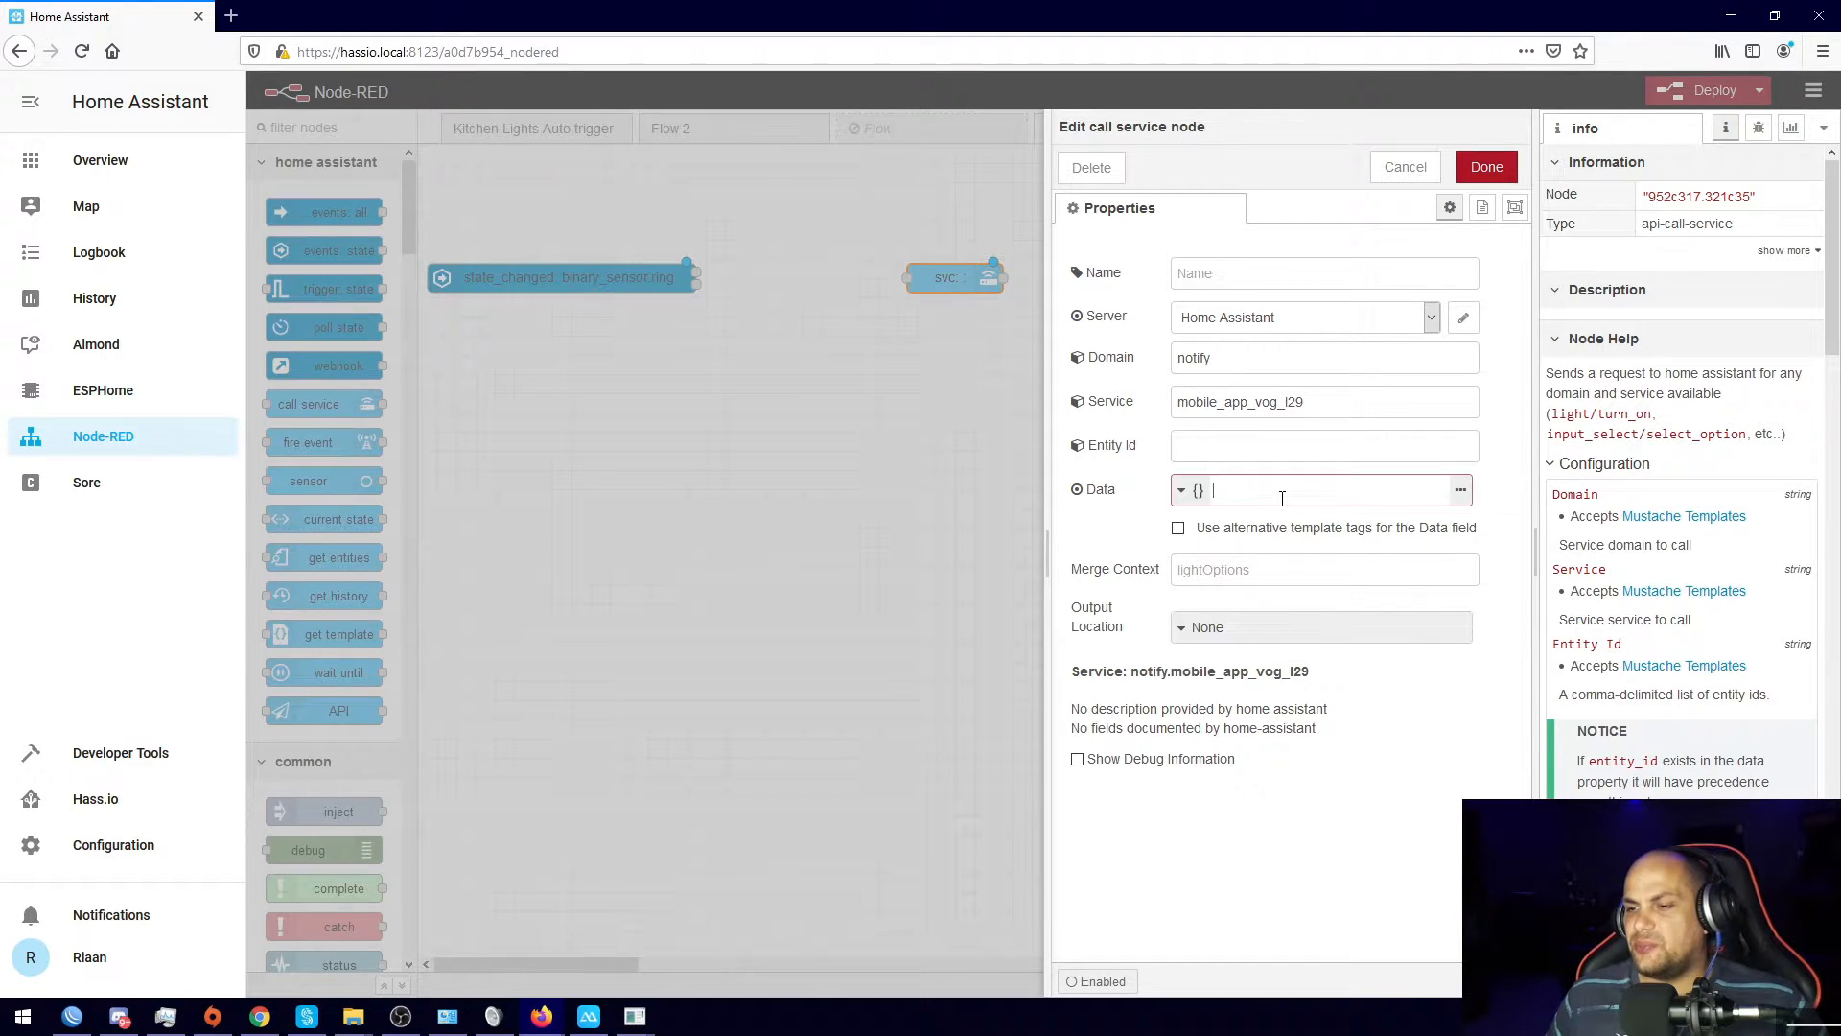
# Step: Paste data JSON with message 'Someone is at the door' and title 'Ring' into the notify node
pyautogui.click(1461, 491)
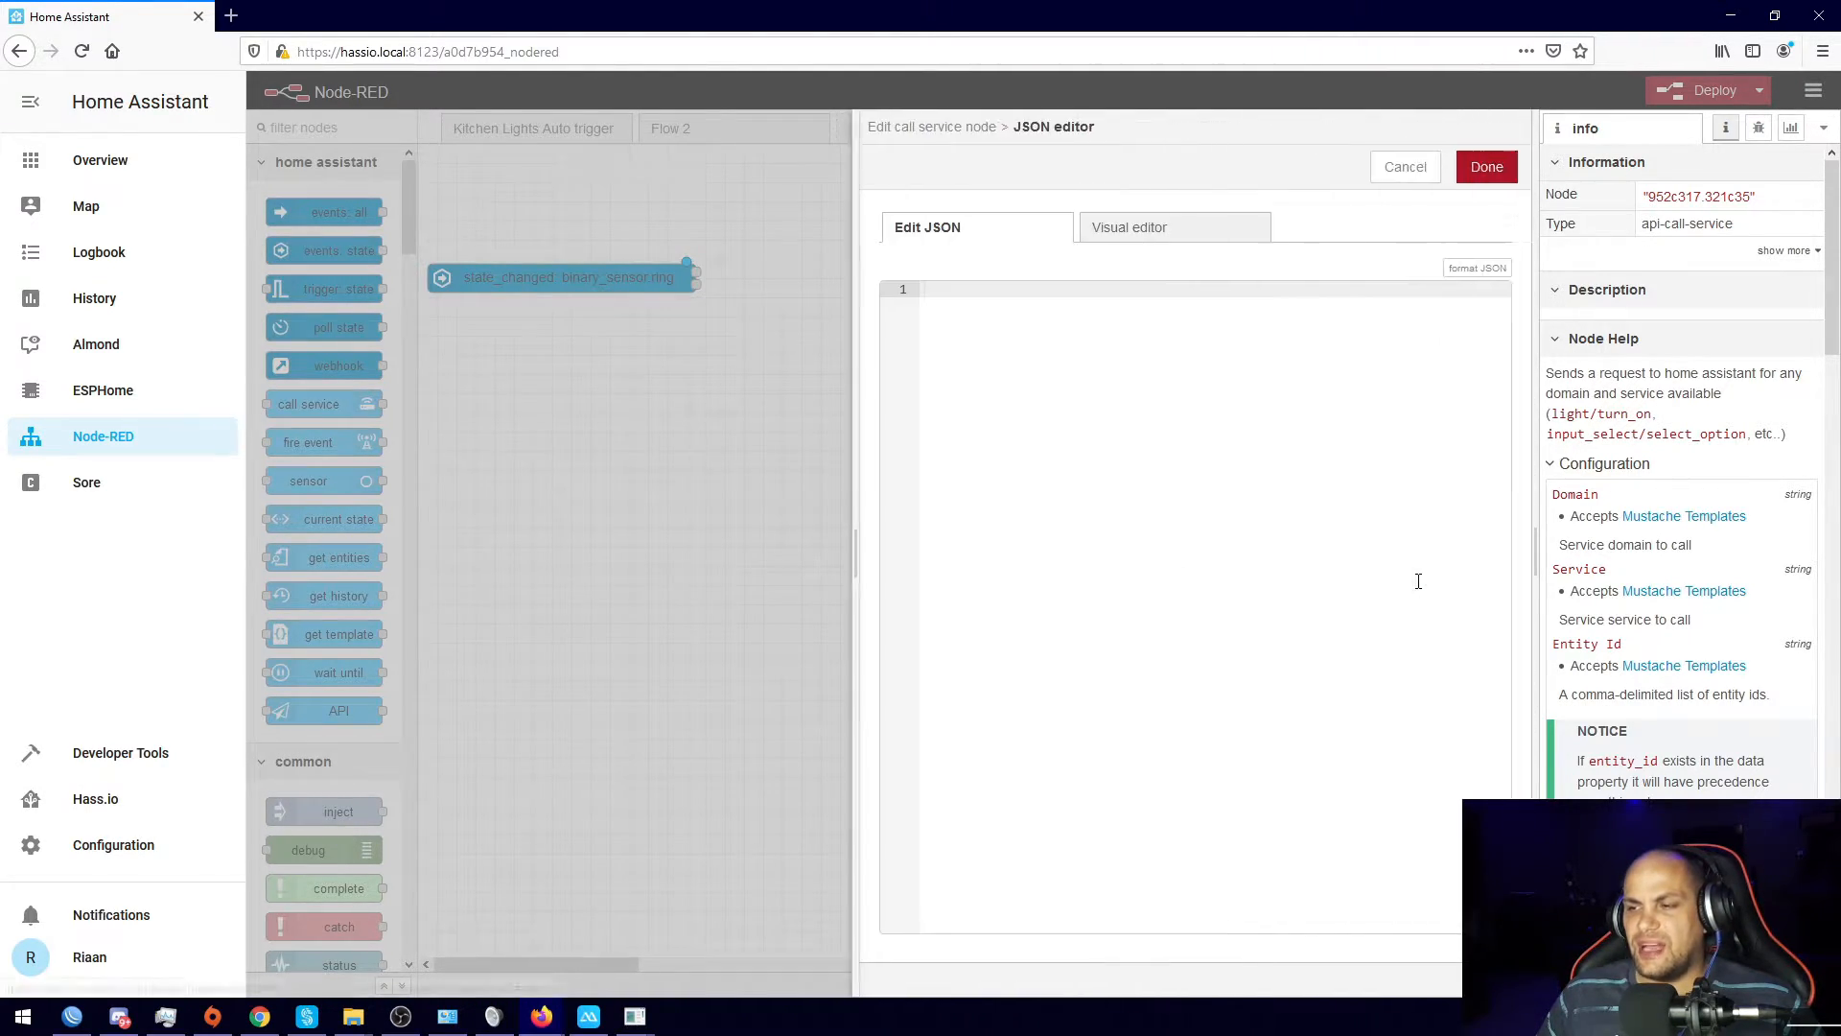
pyautogui.rightClick(951, 286)
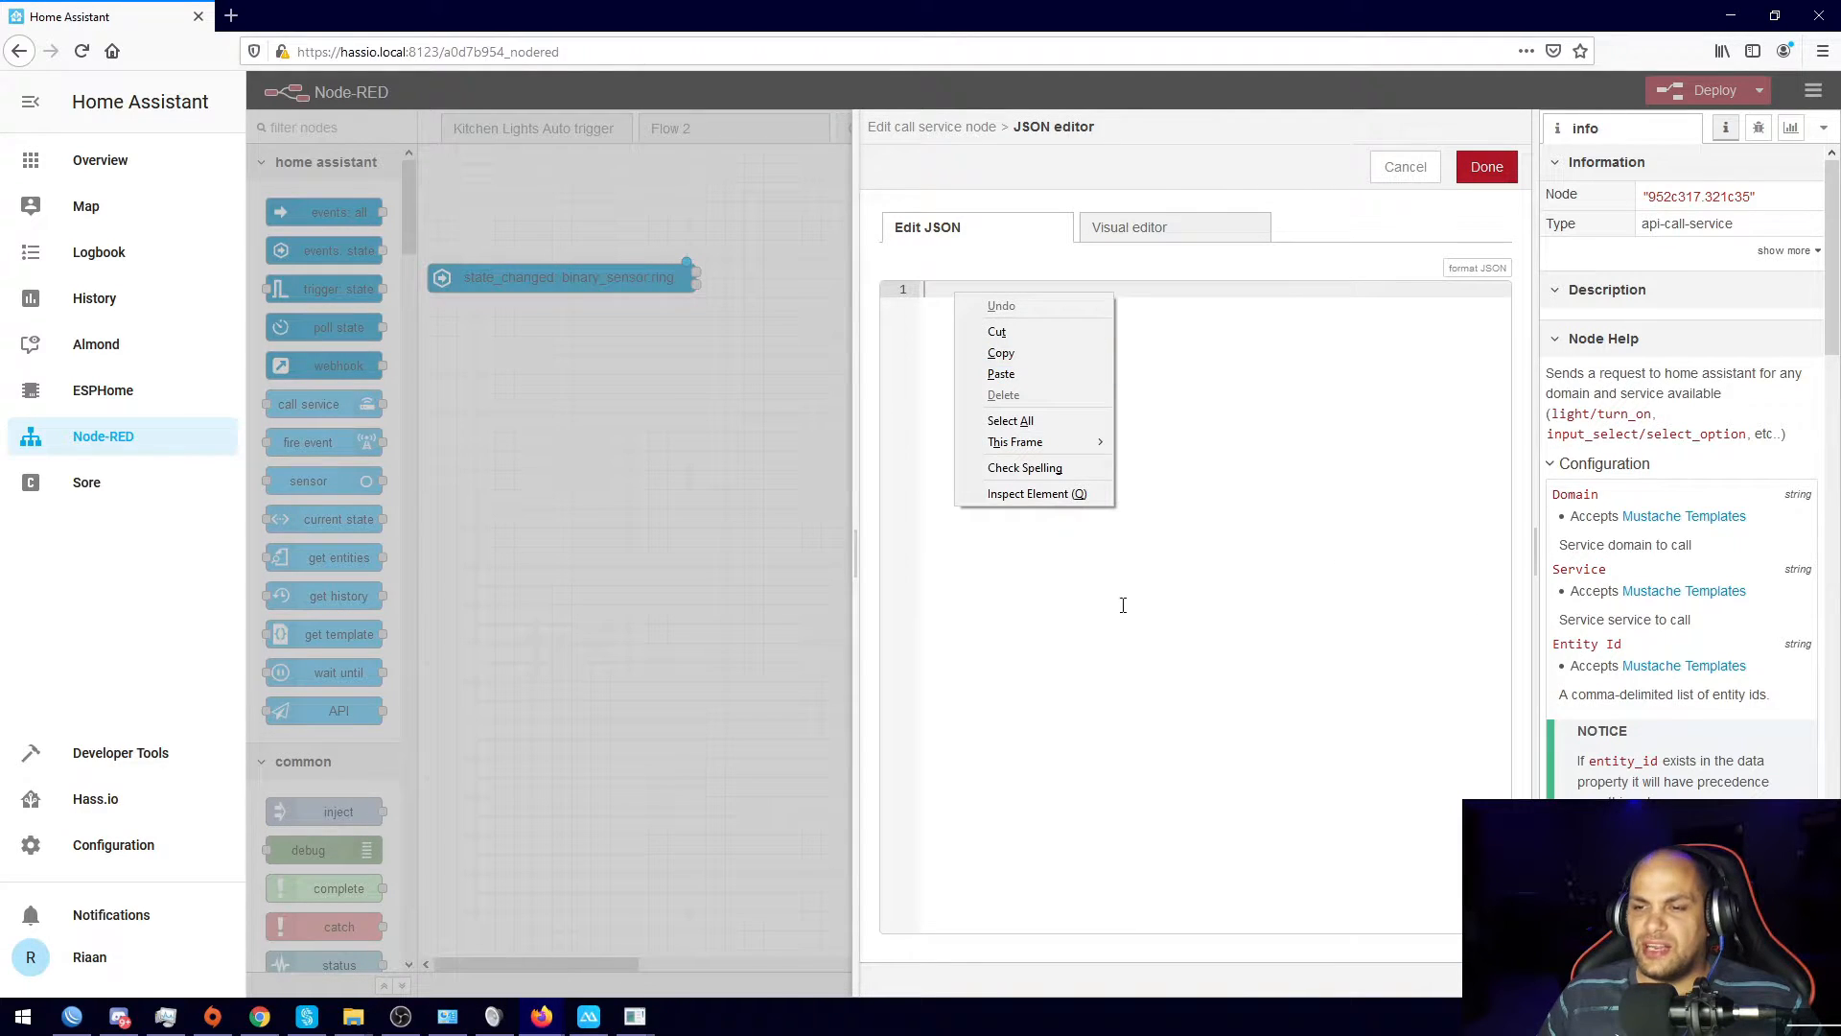
pyautogui.click(1037, 382)
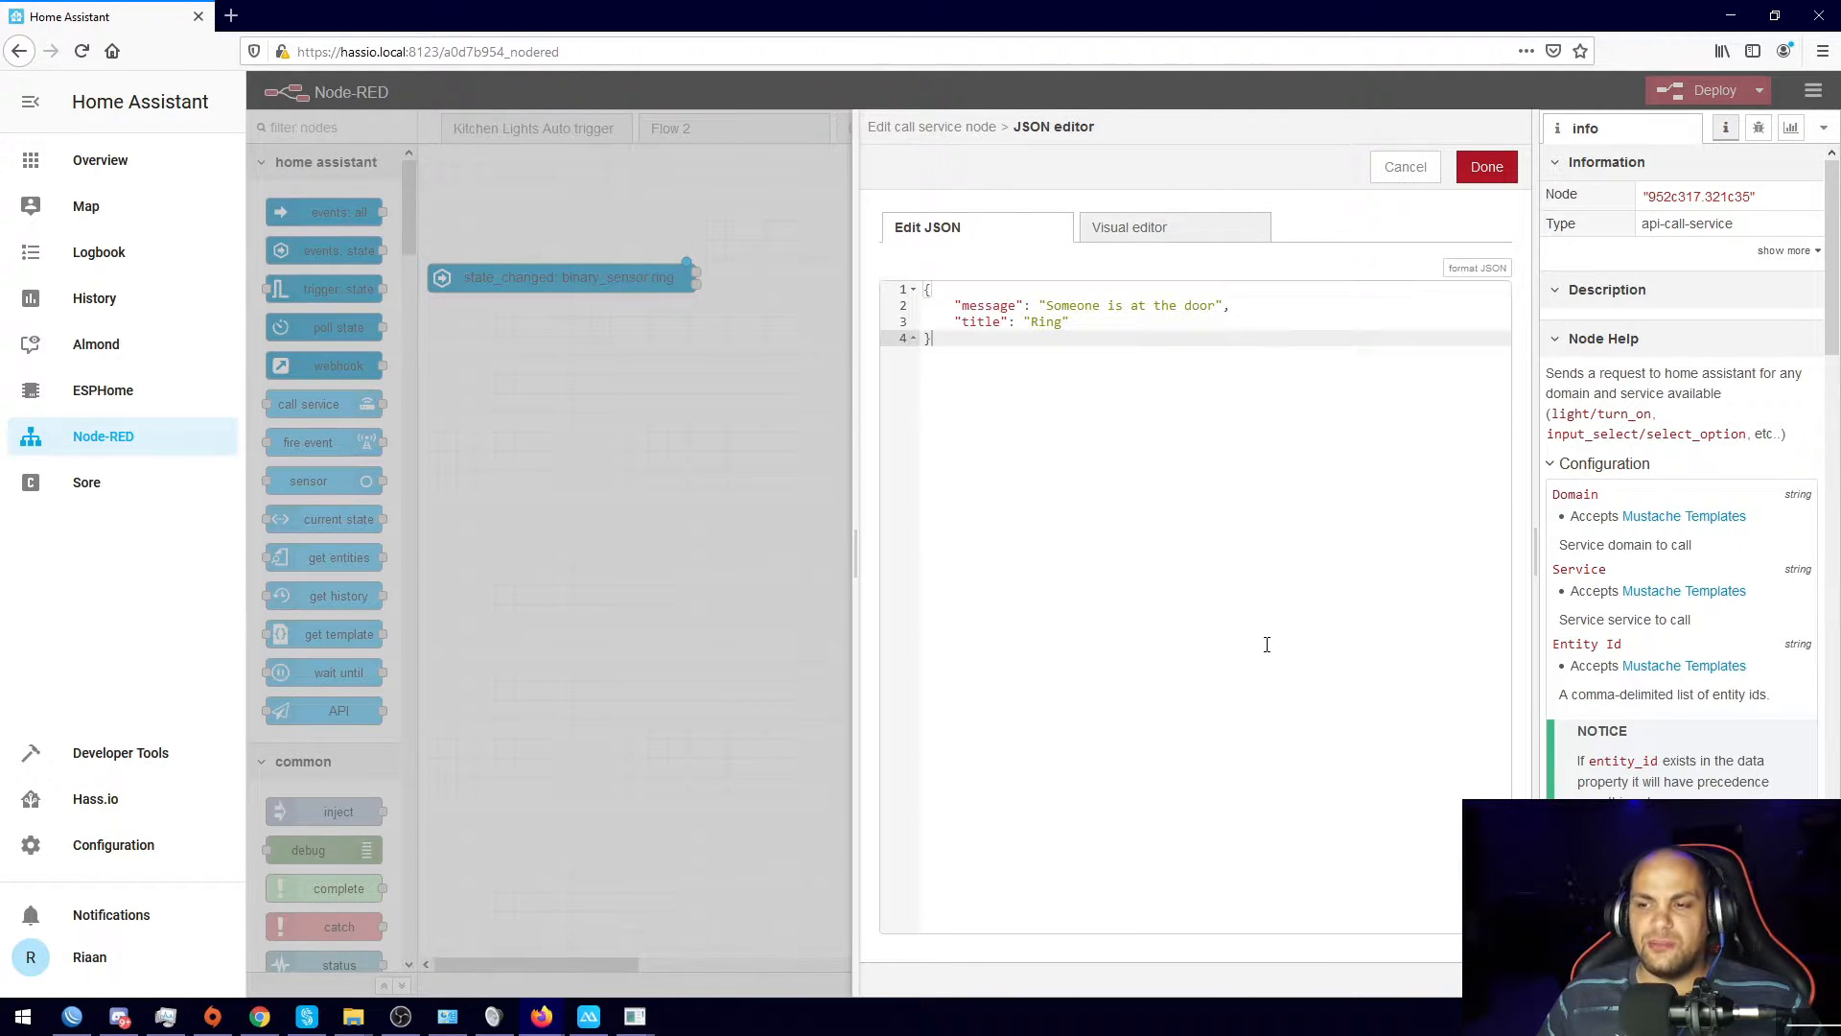
pyautogui.doubleClick(967, 306)
pyautogui.moveTo(1052, 305); pyautogui.dragTo(1216, 305)
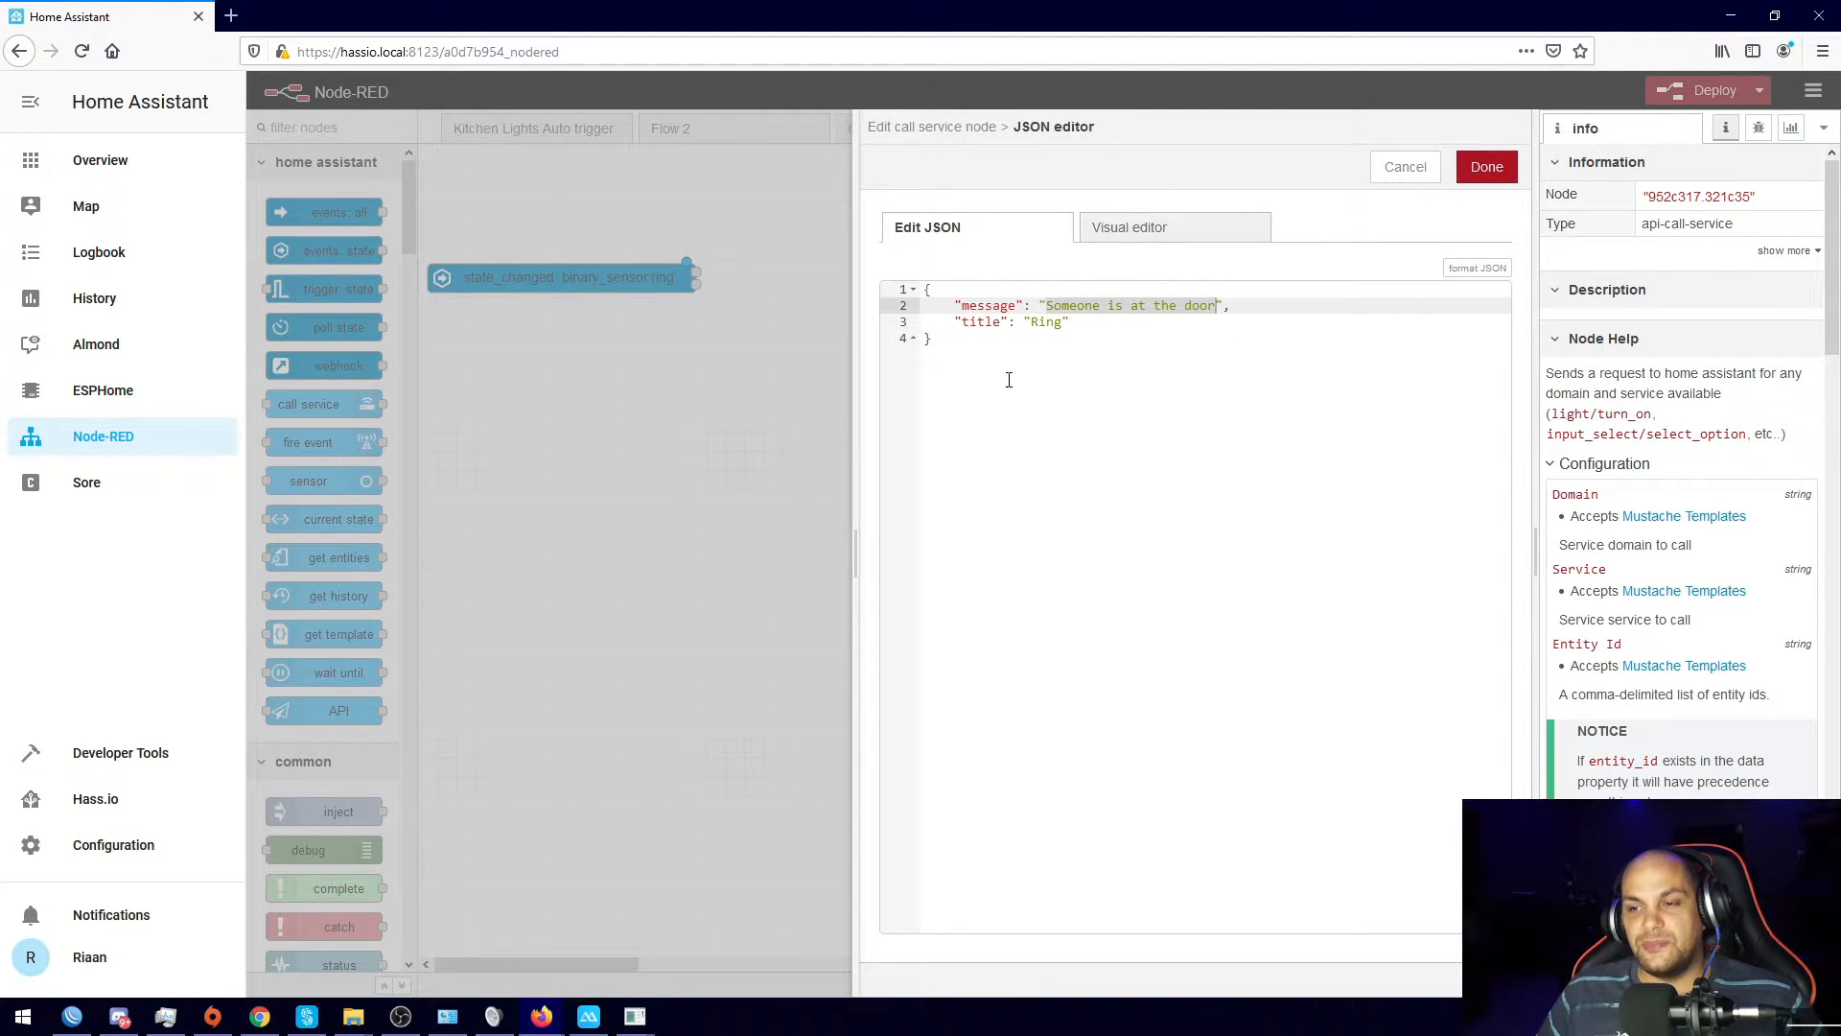
pyautogui.moveTo(961, 321); pyautogui.dragTo(1025, 323)
pyautogui.click(1038, 324)
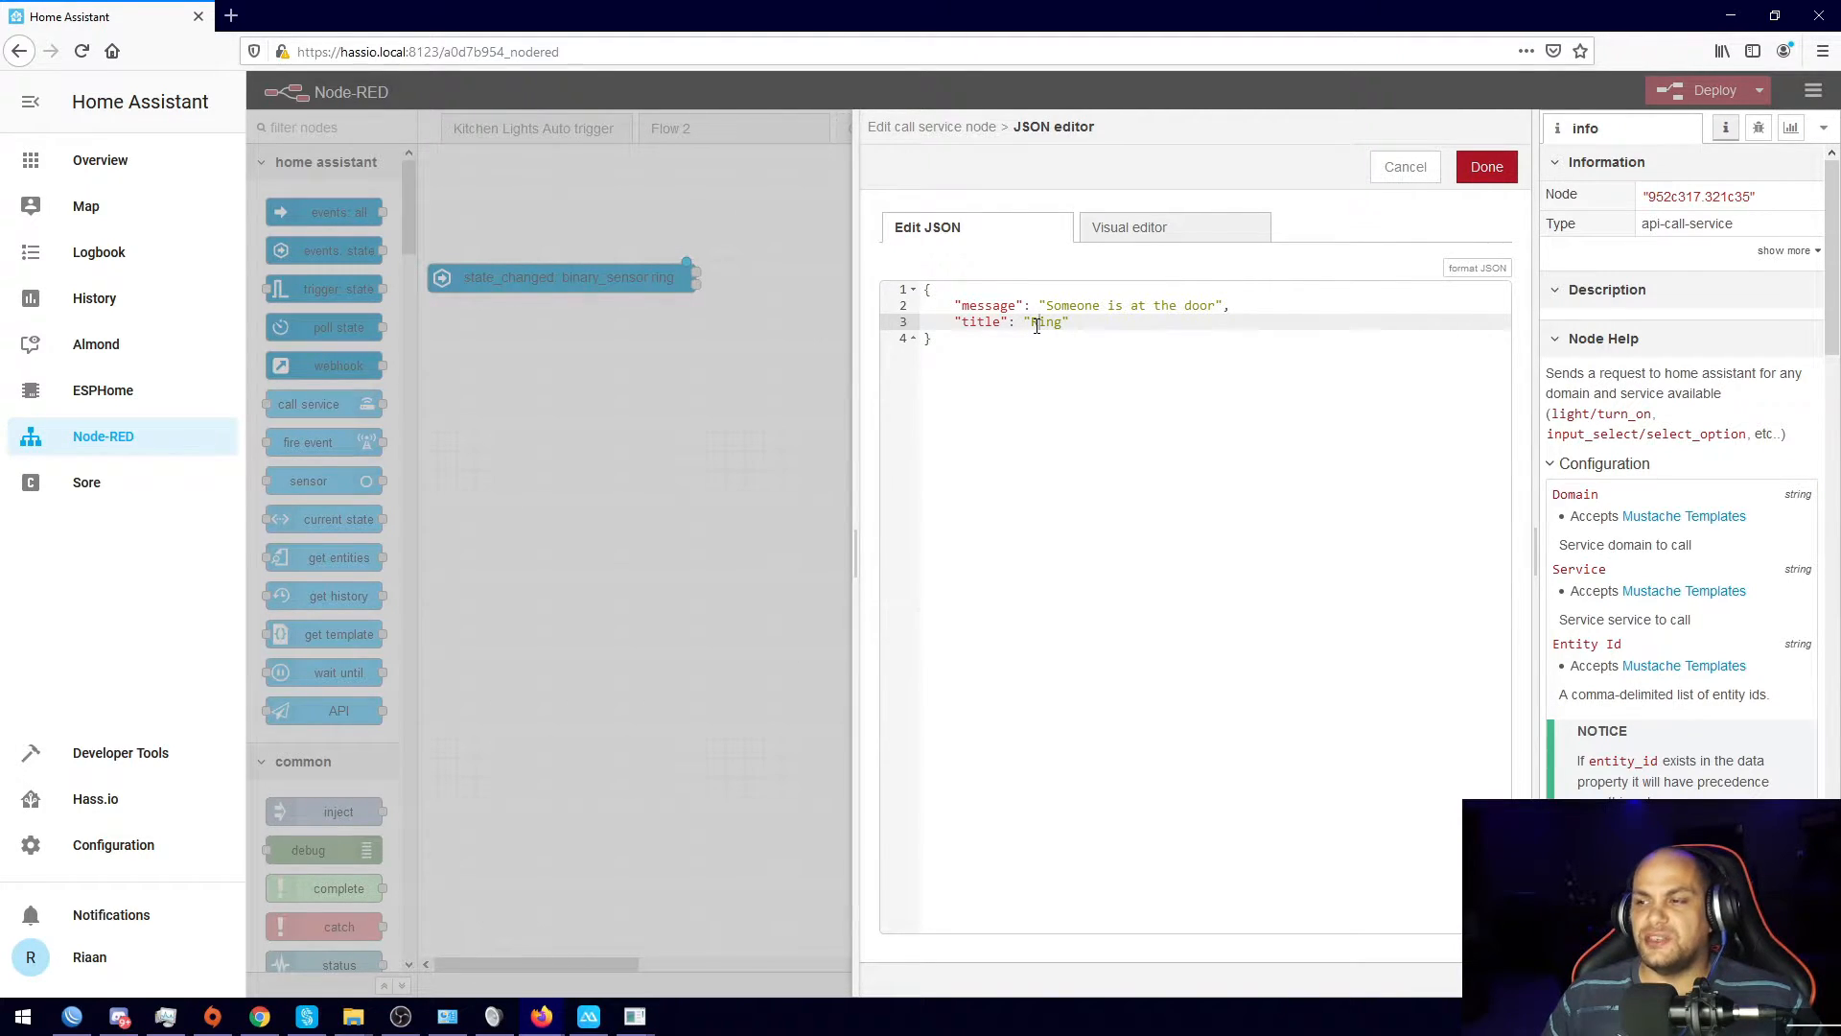
pyautogui.click(1487, 166)
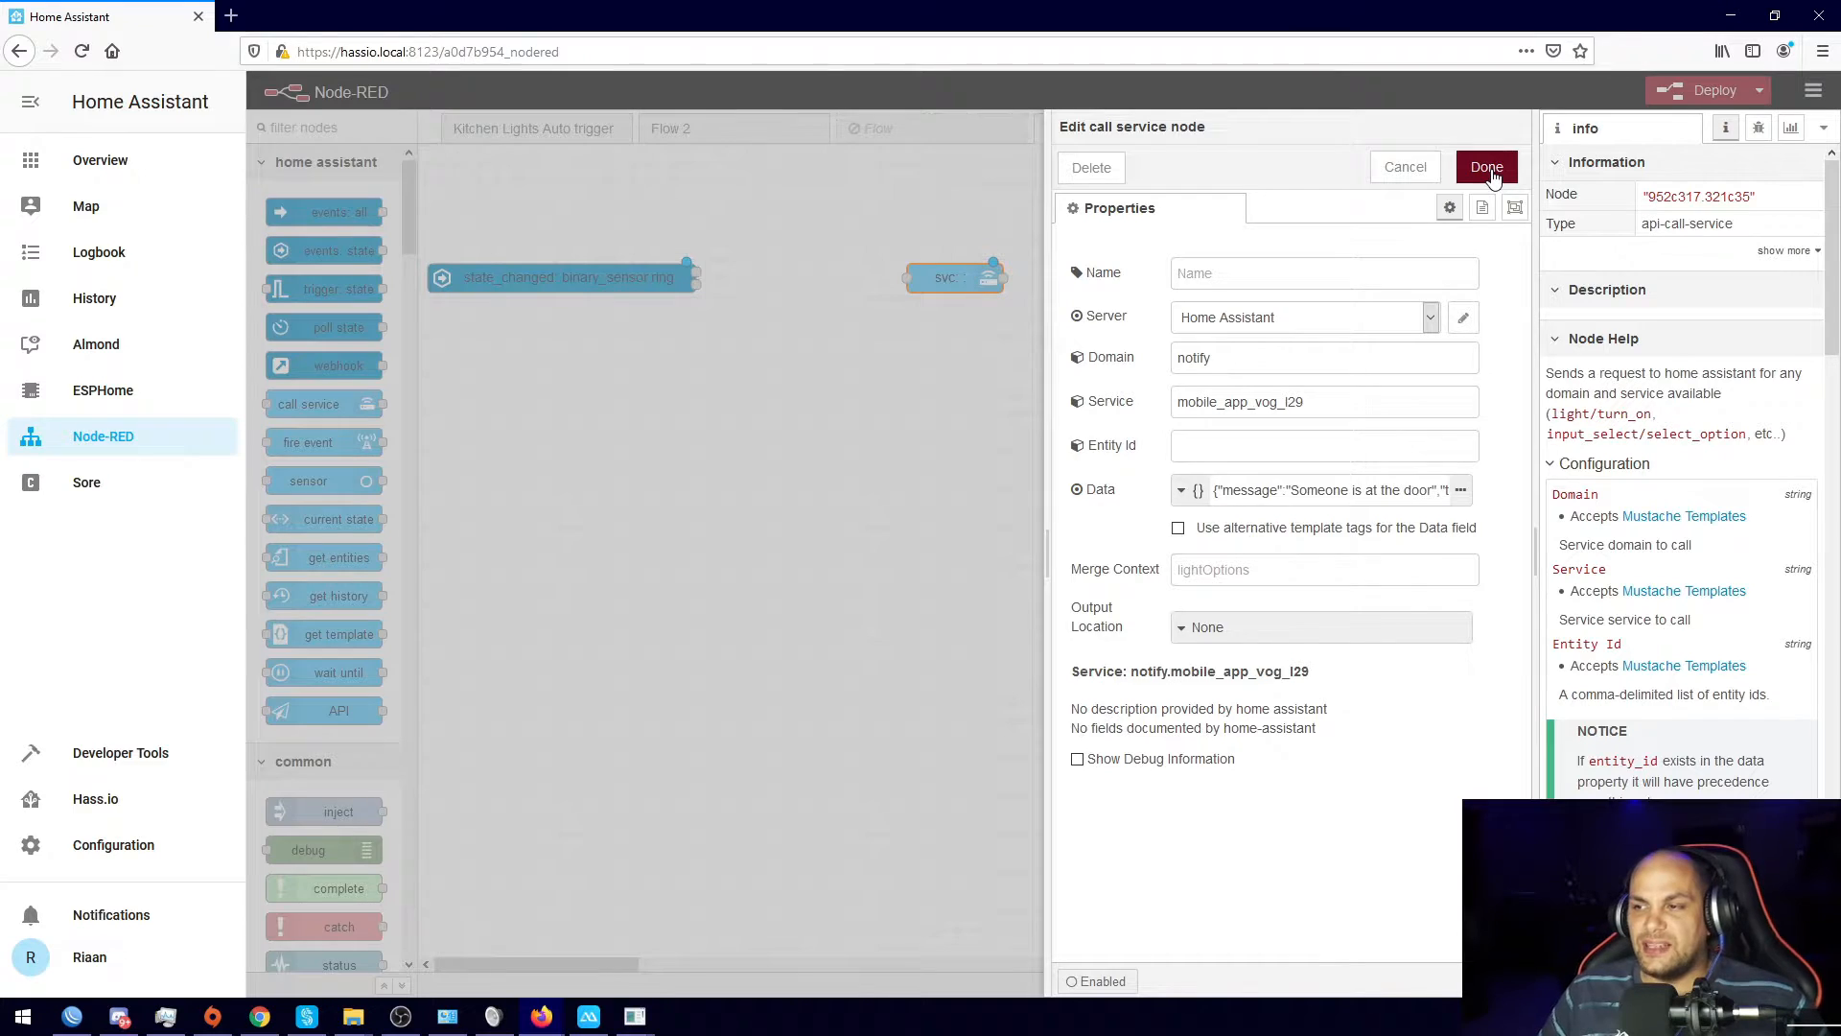
pyautogui.click(1487, 173)
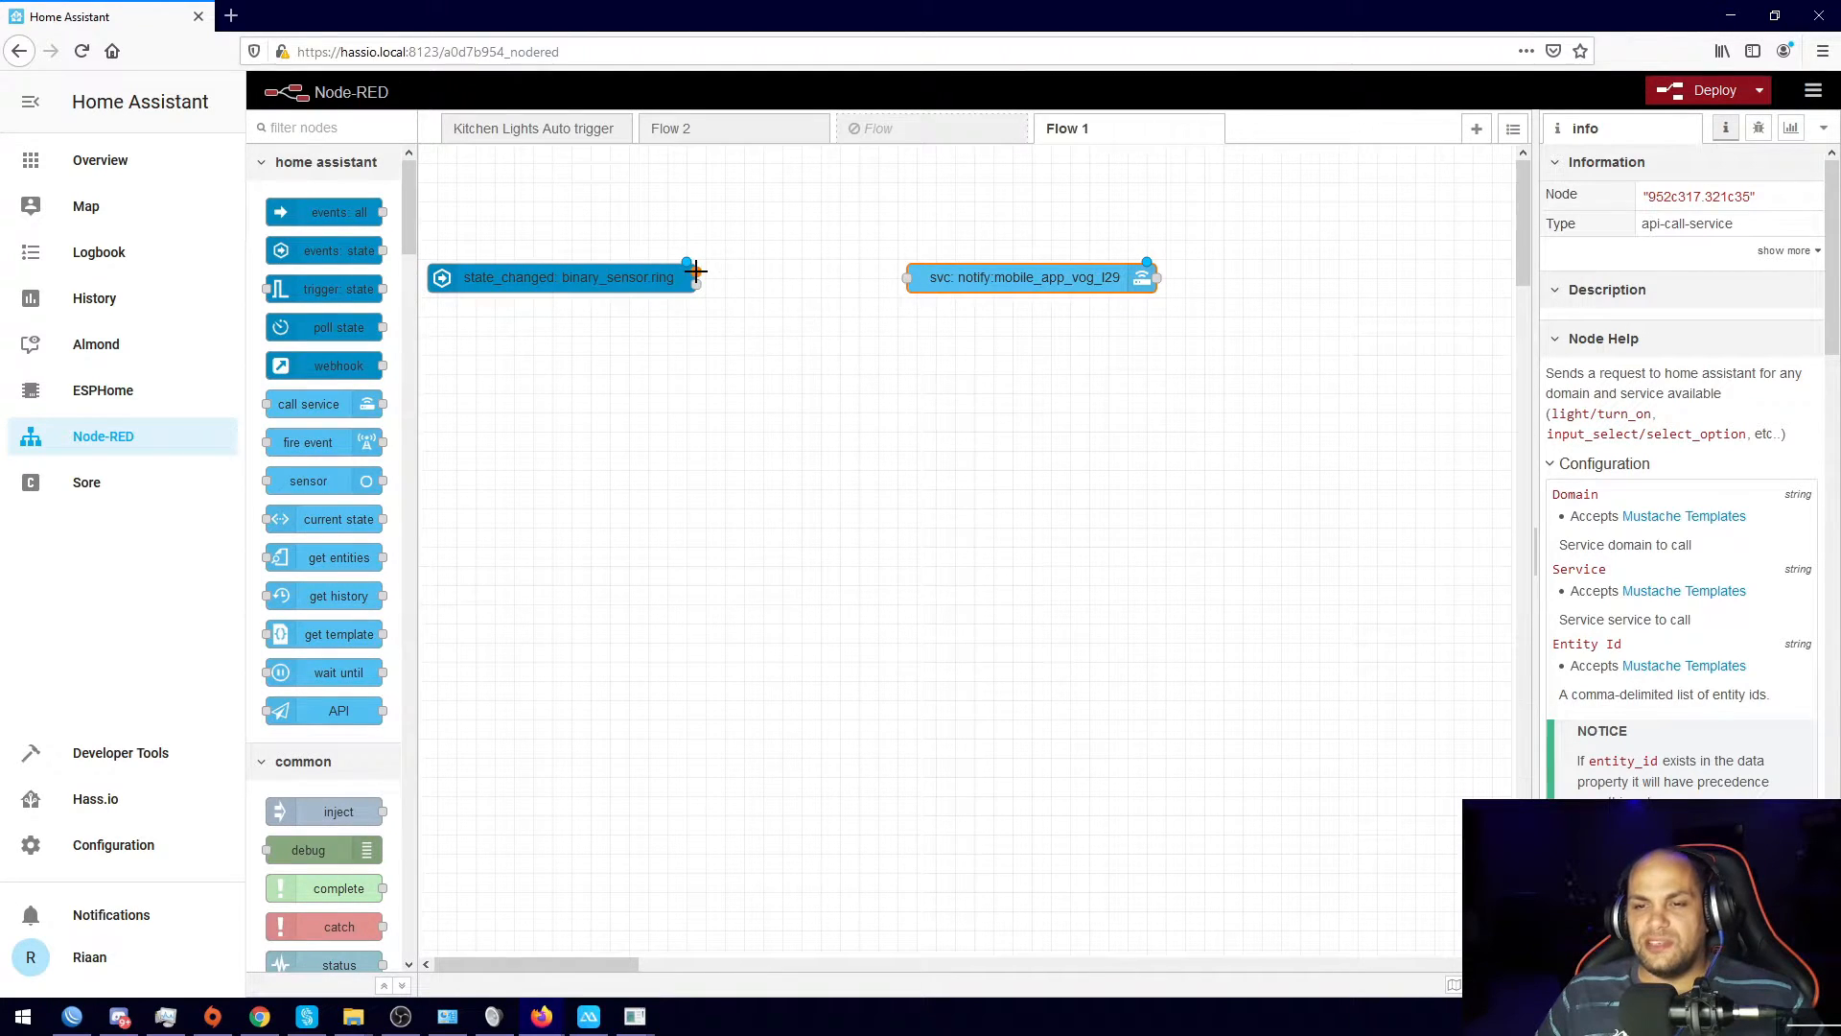
# Step: Connect the binary_sensor.ring trigger node's output to the notify.mobile_app_vog_l29 node
pyautogui.moveTo(558, 285); pyautogui.dragTo(587, 246)
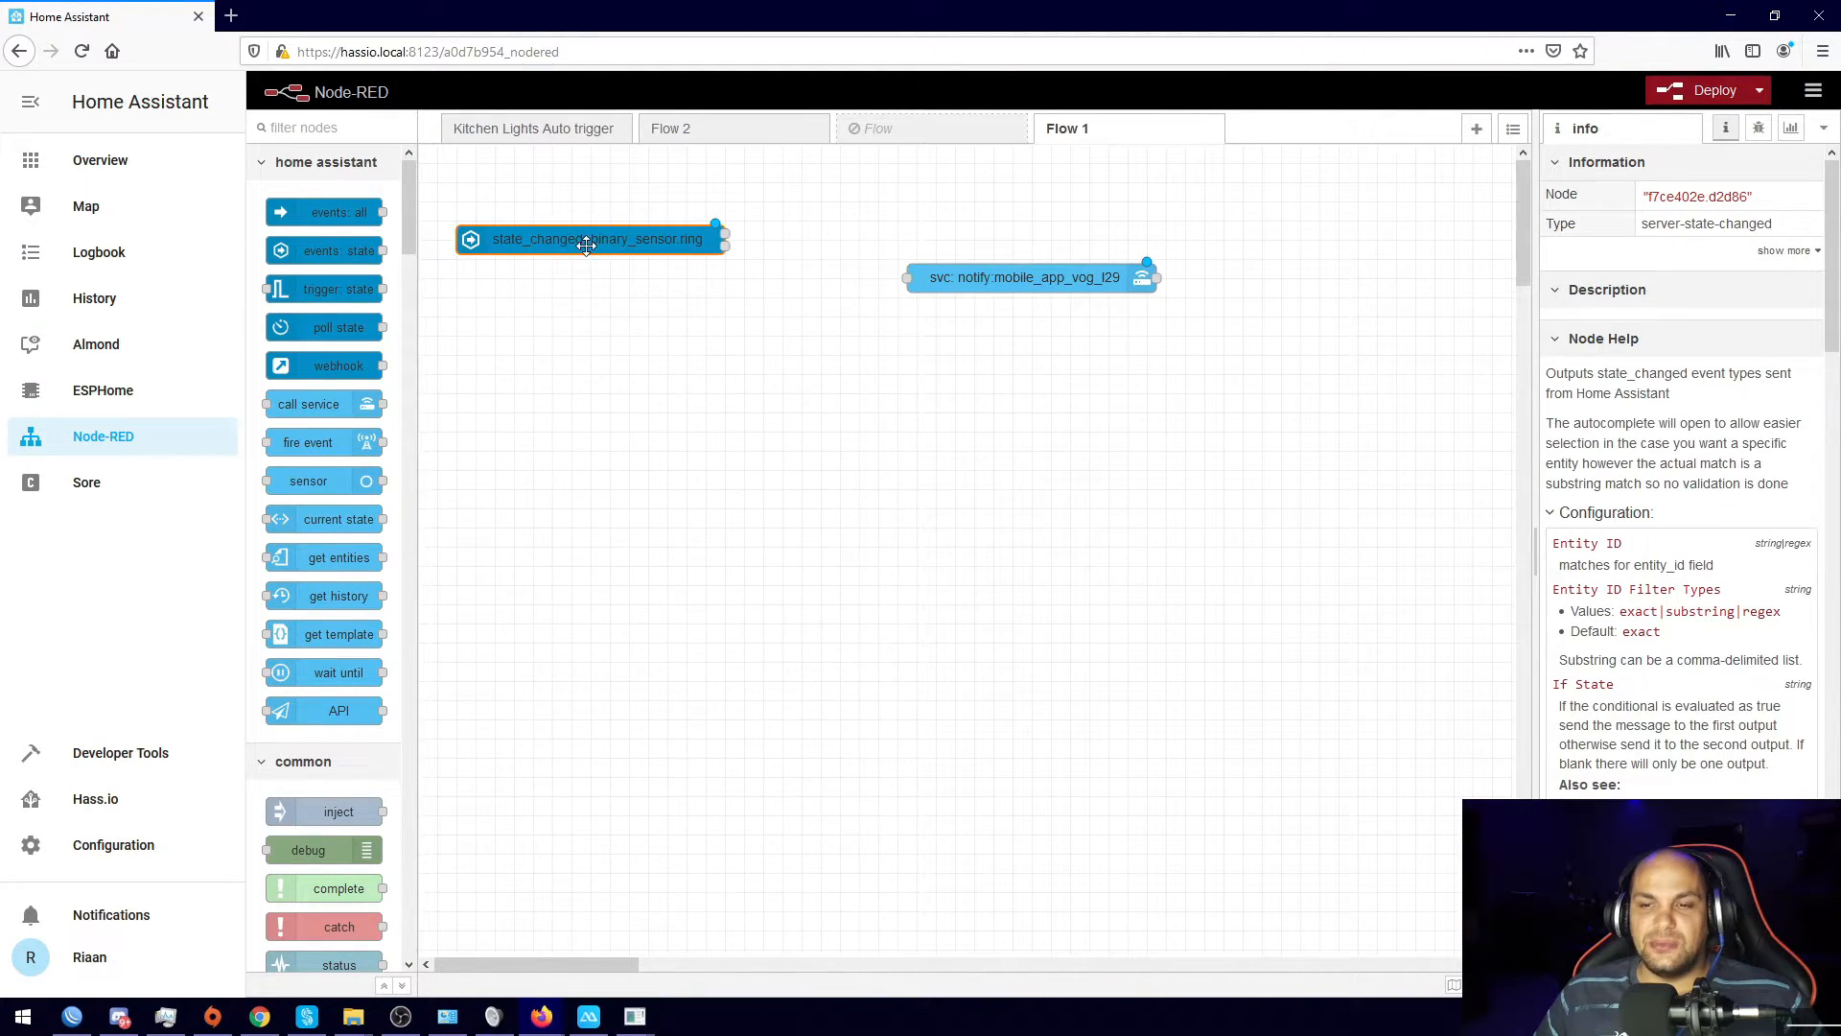
pyautogui.doubleClick(645, 238)
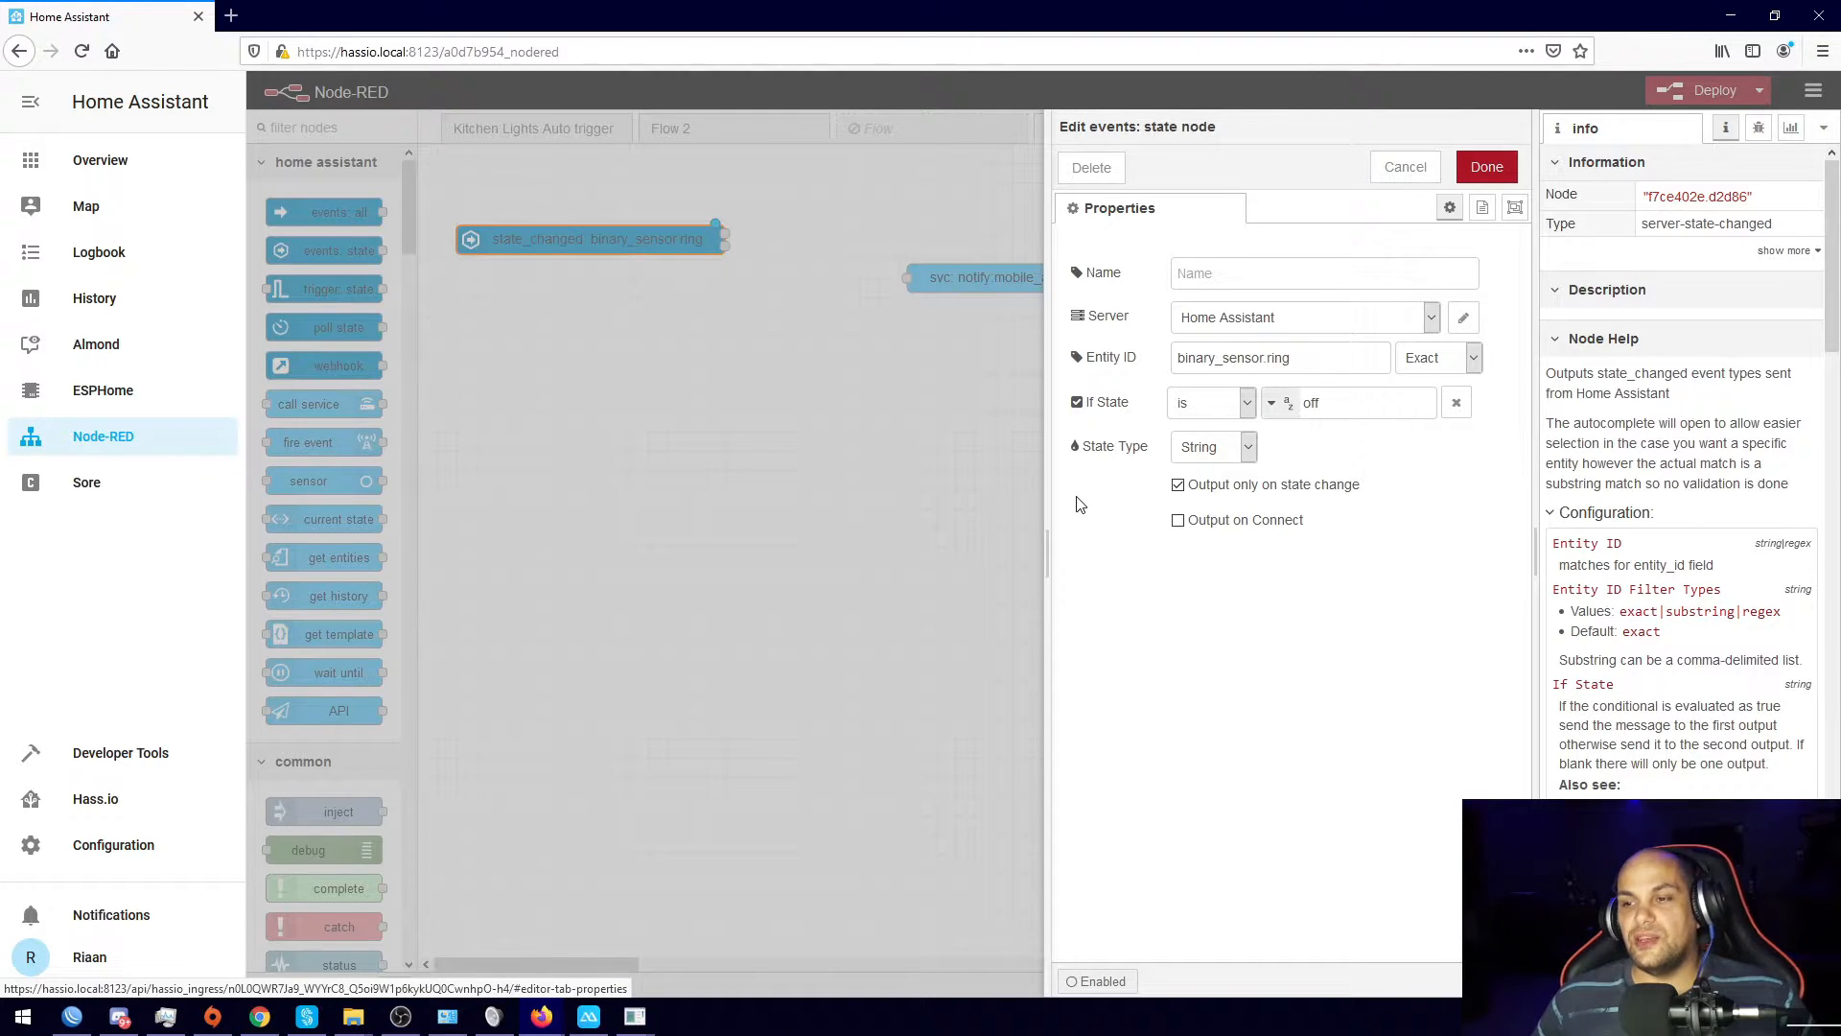
pyautogui.click(784, 451)
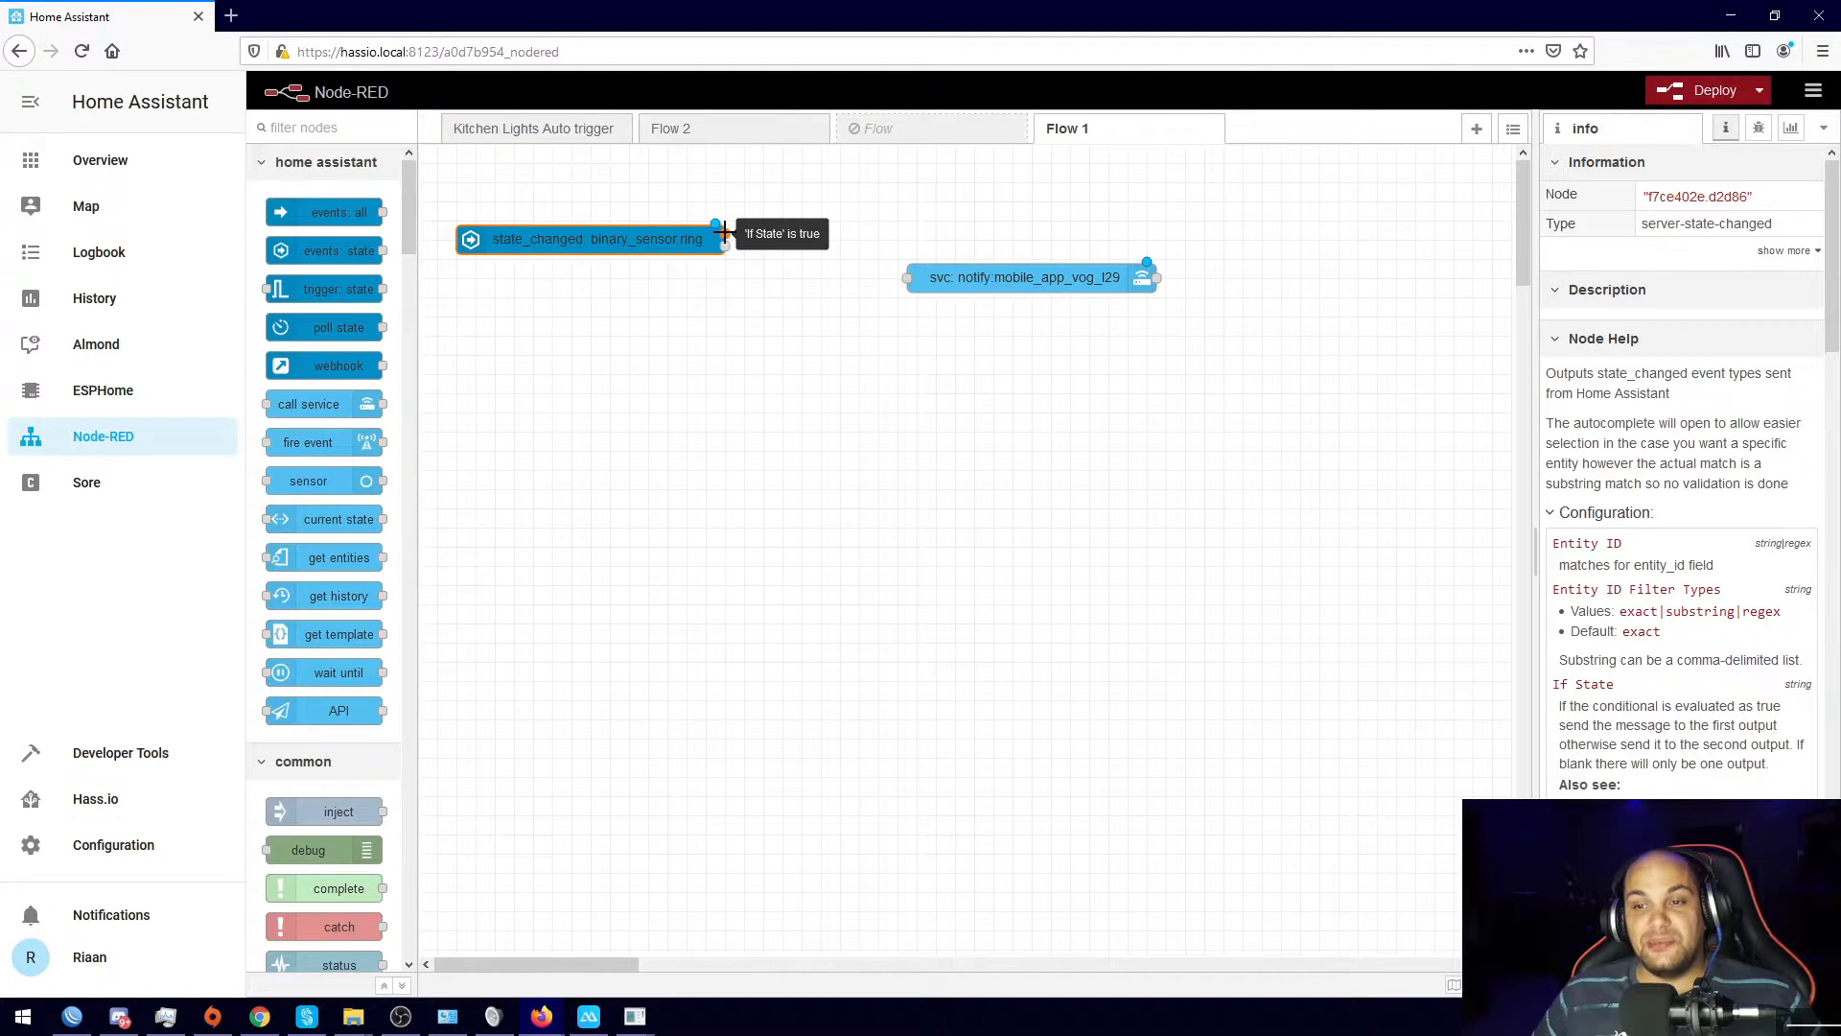
pyautogui.moveTo(724, 232); pyautogui.dragTo(906, 277)
pyautogui.click(896, 387)
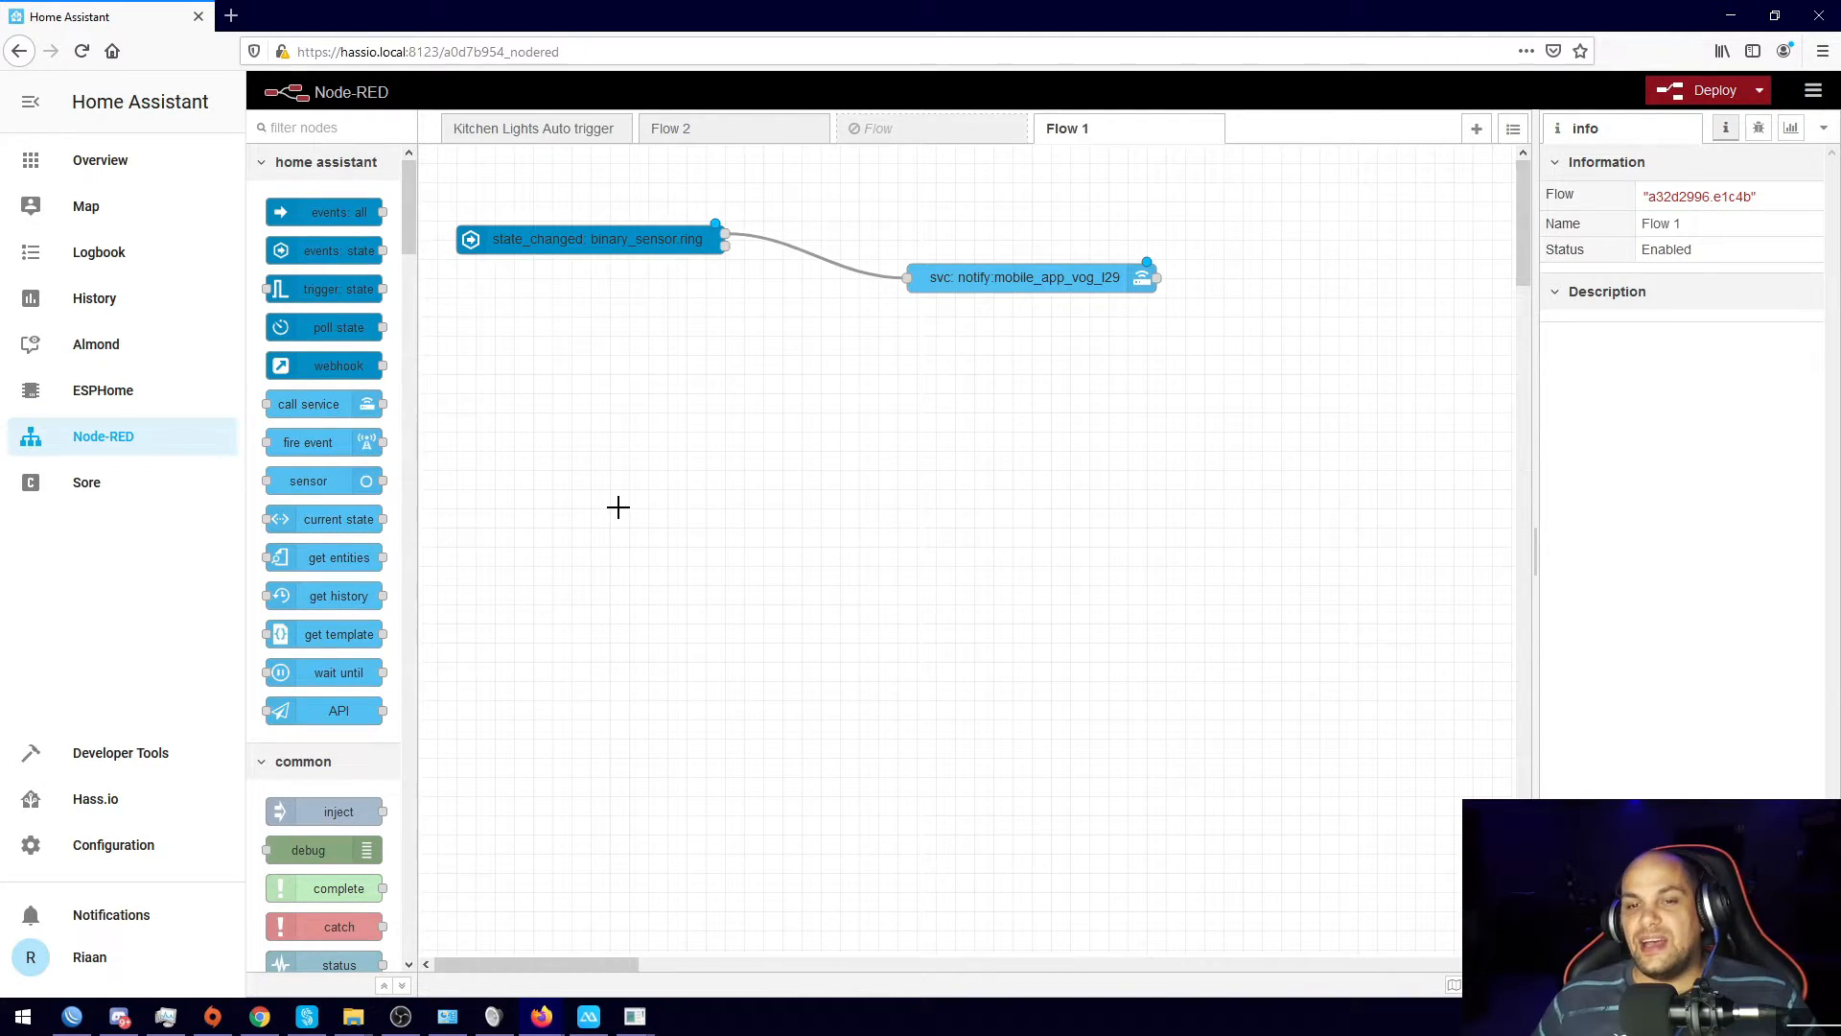
# Step: Review the notify node's notification data JSON
pyautogui.doubleClick(993, 278)
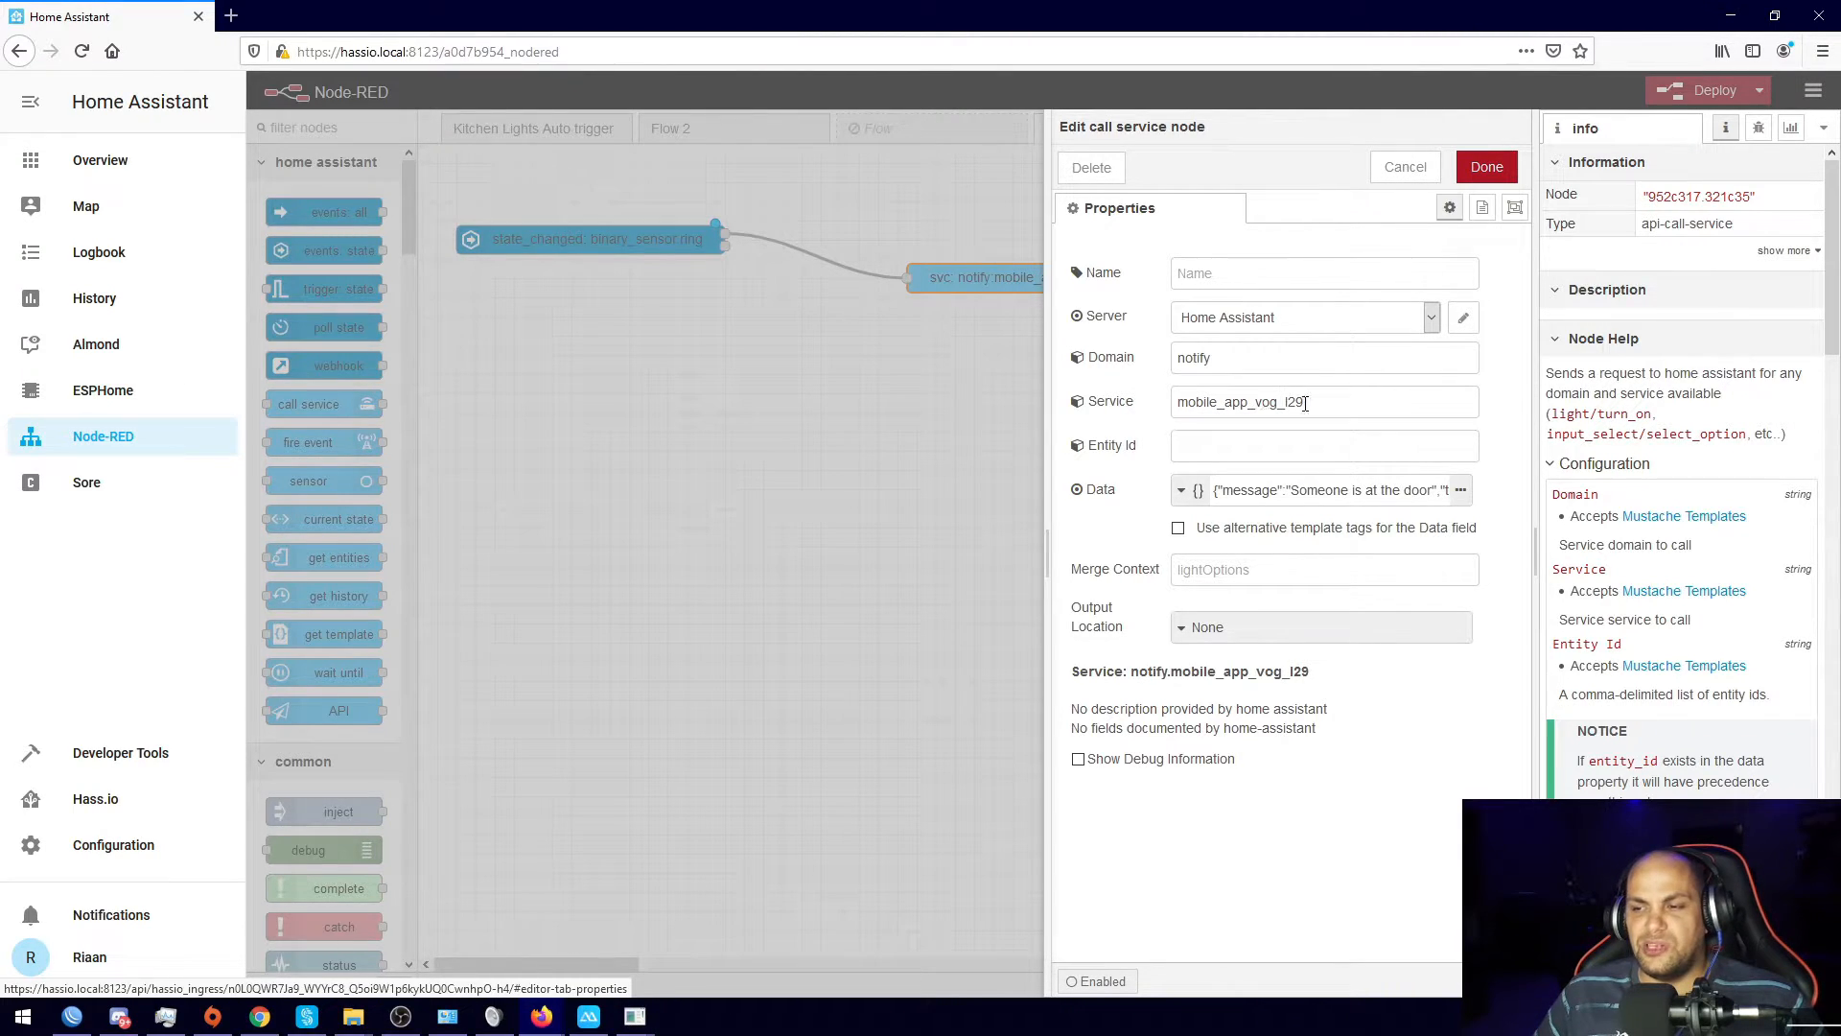
pyautogui.click(1460, 491)
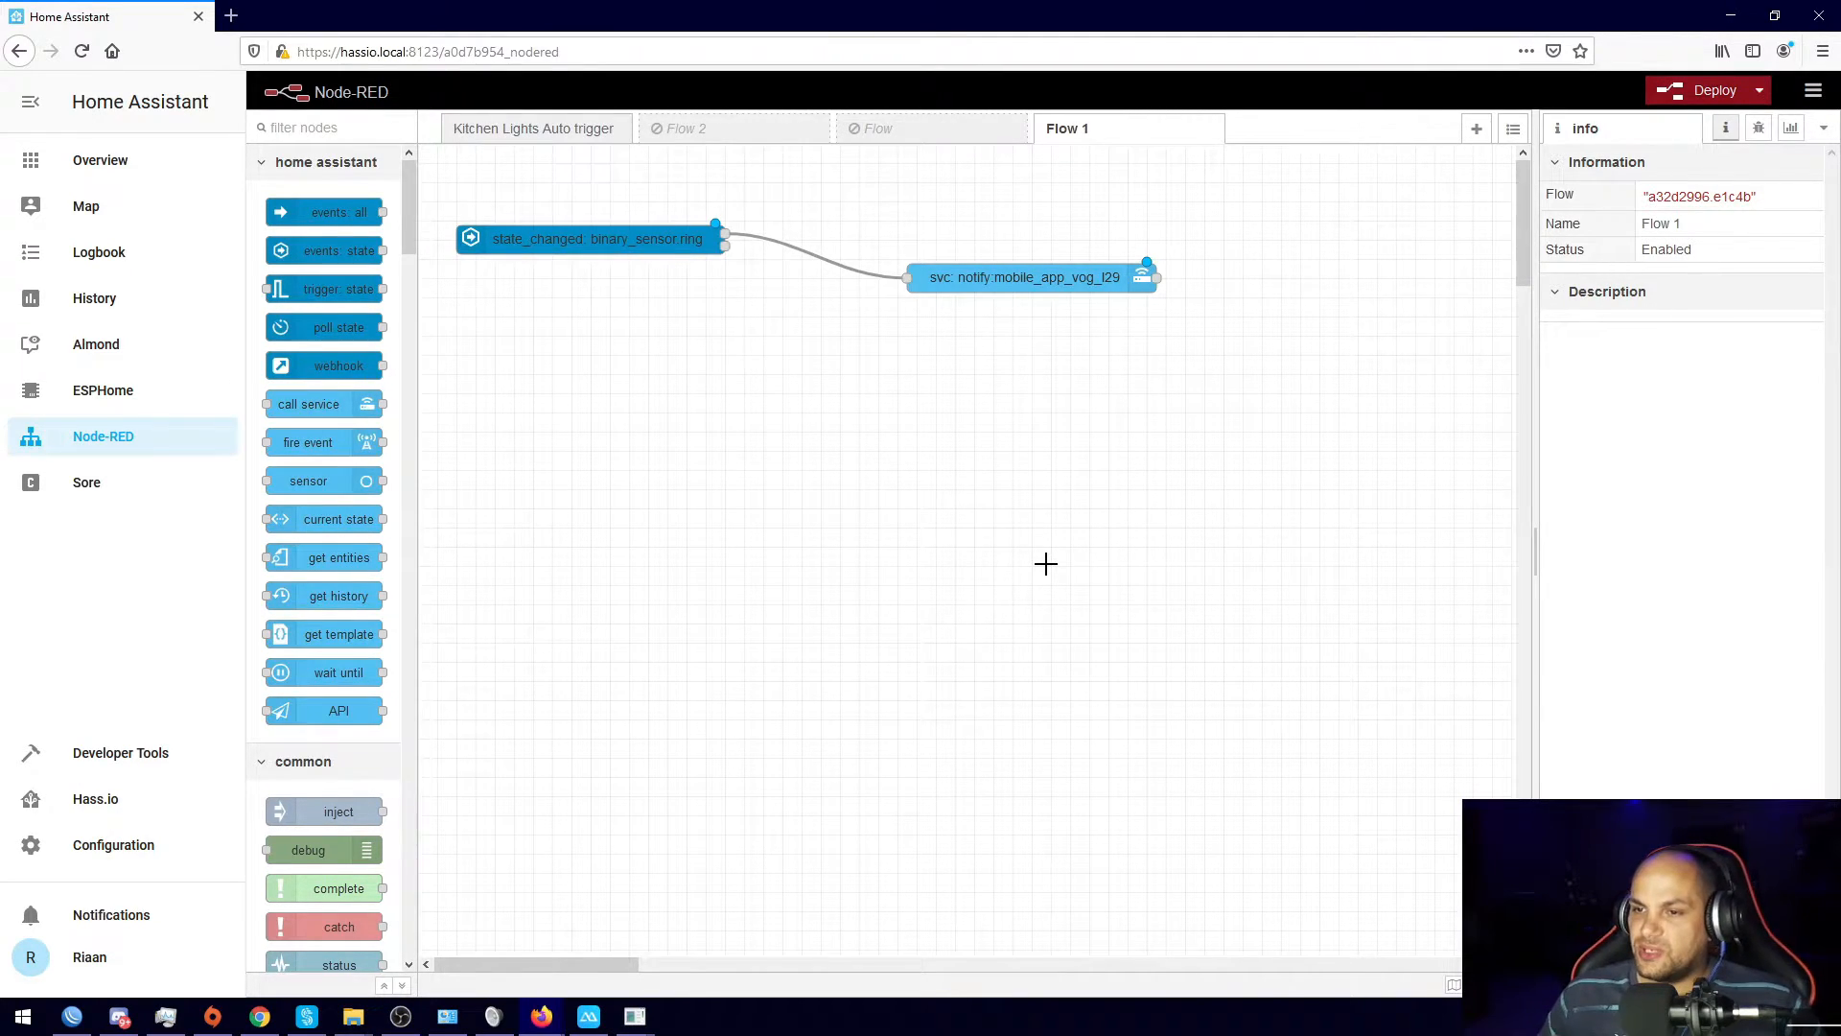
# Step: Deploy the doorbell flow and nudge the trigger and notify nodes slightly left
pyautogui.click(1702, 92)
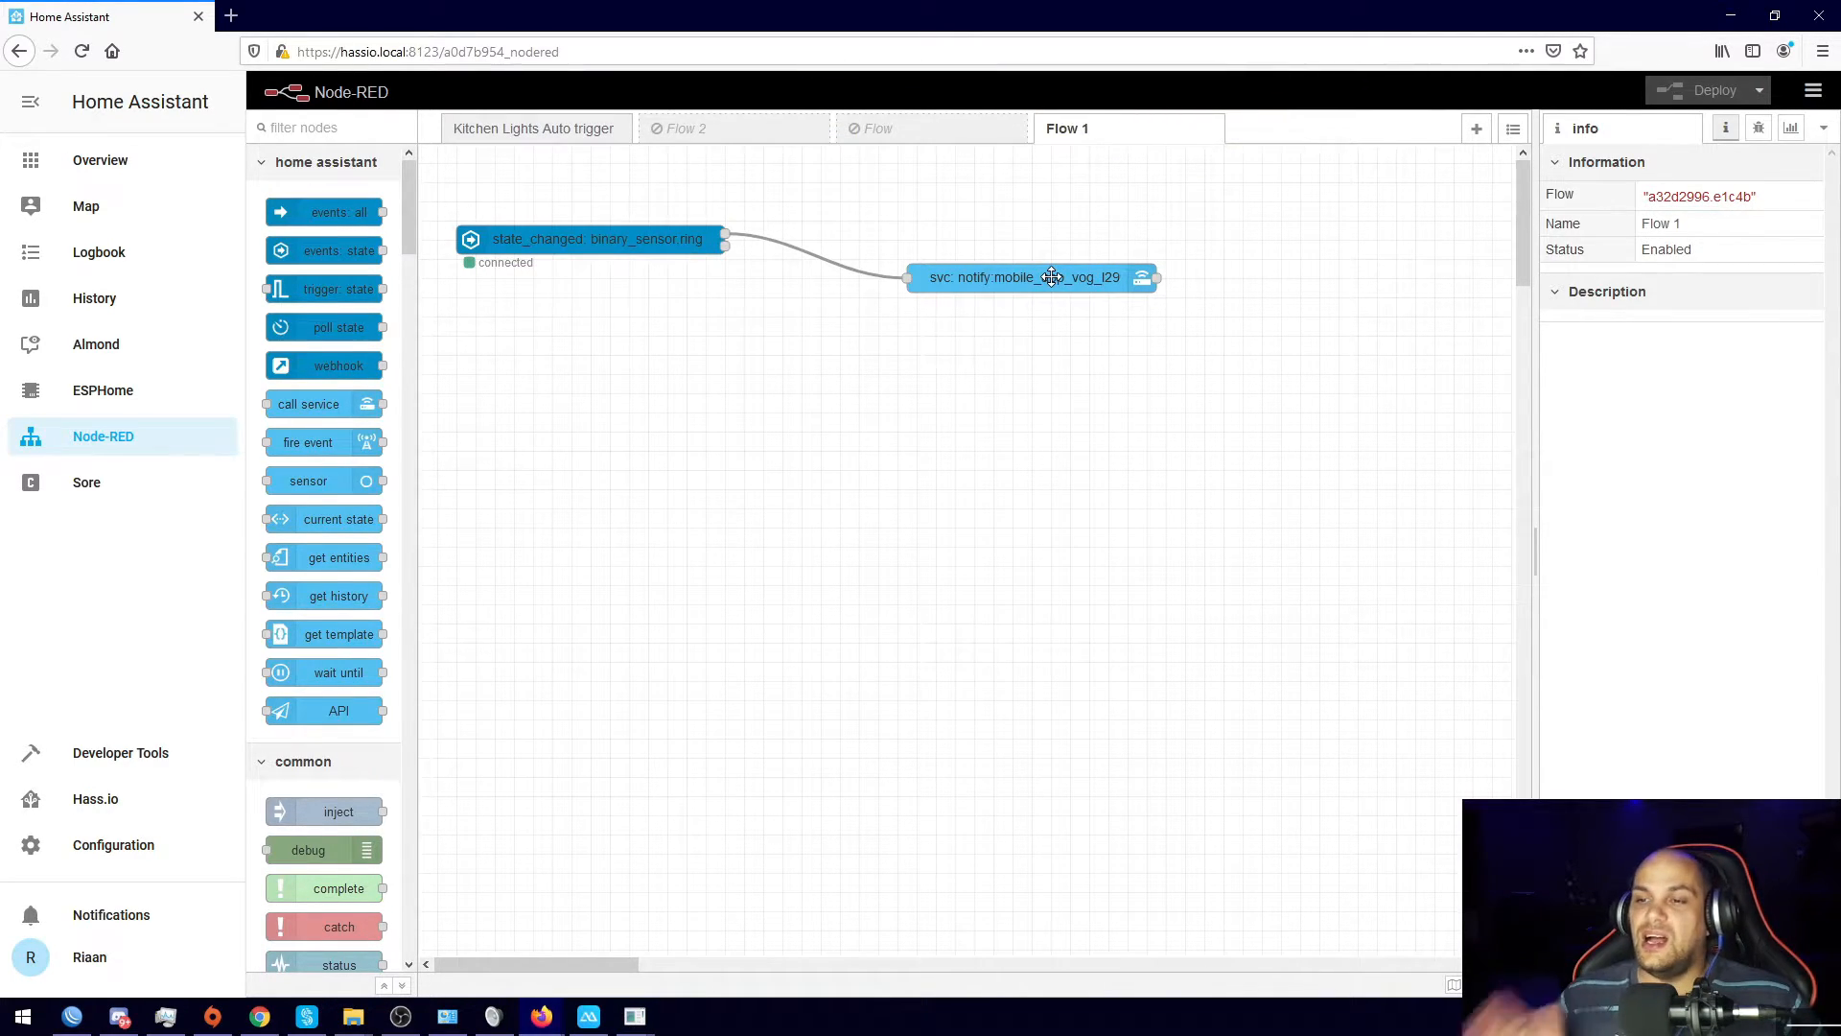
pyautogui.moveTo(646, 255); pyautogui.dragTo(627, 275)
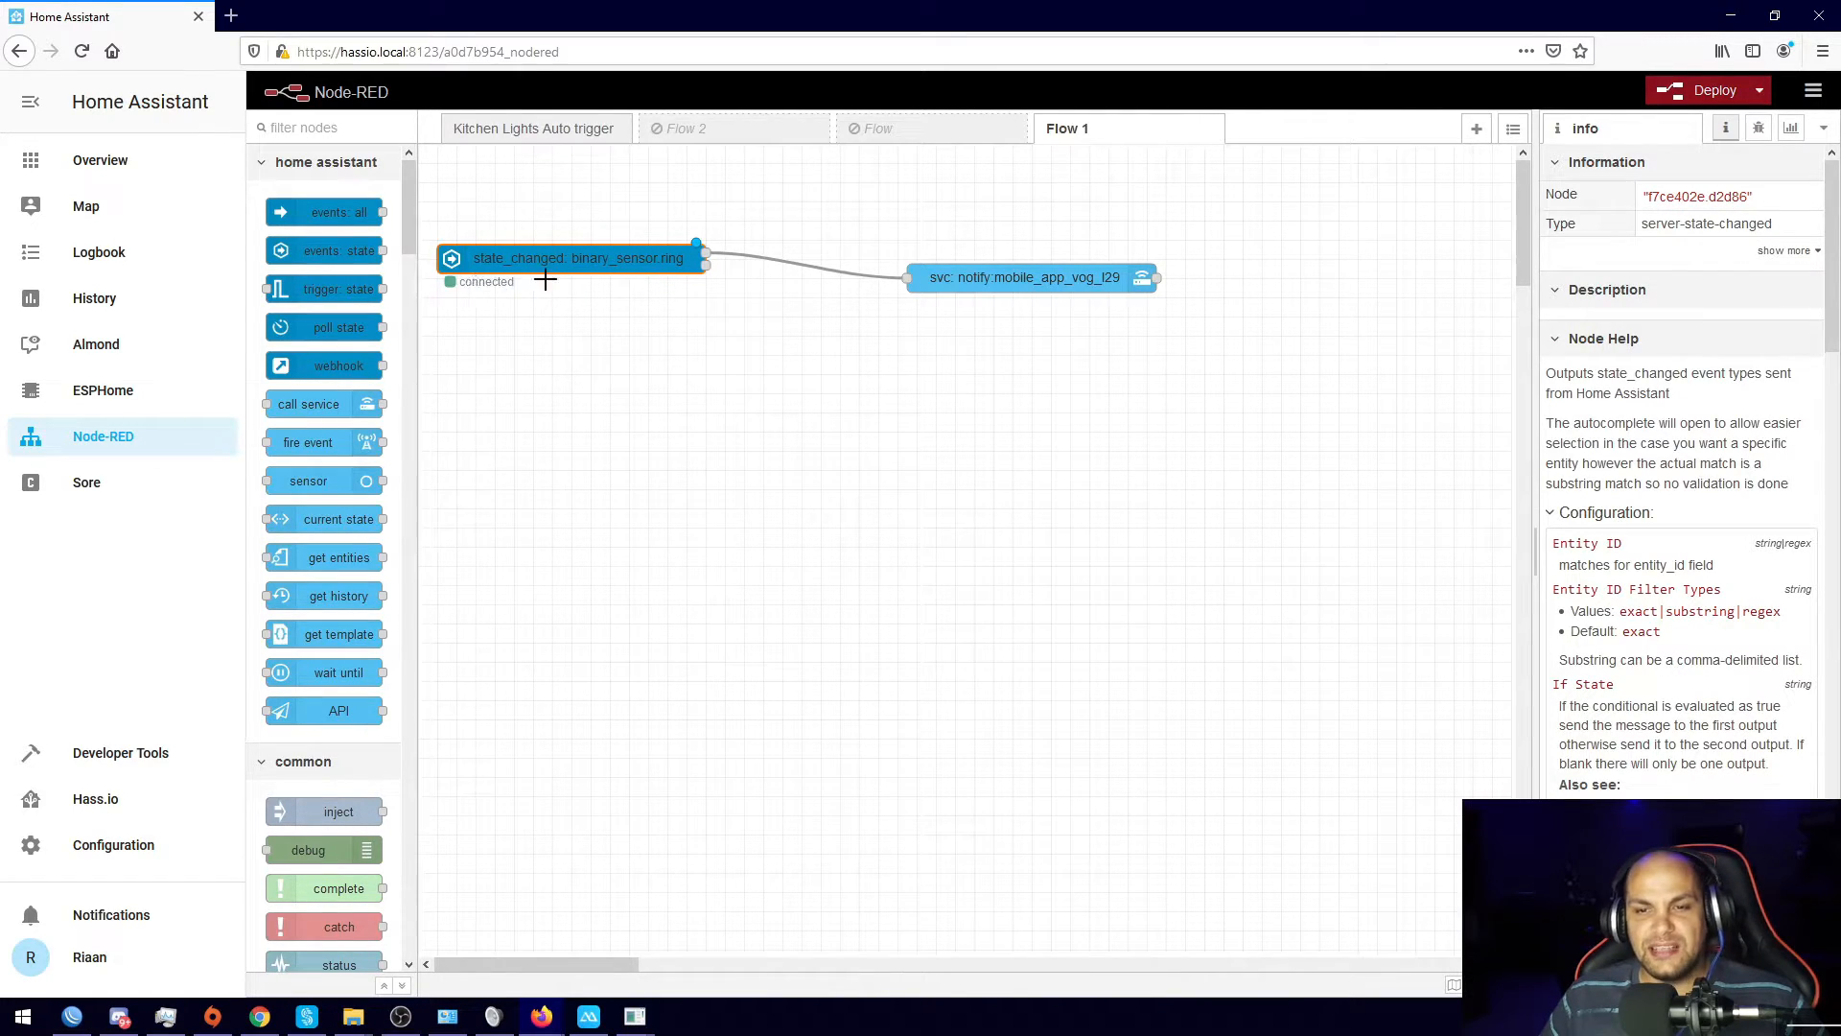
pyautogui.moveTo(993, 296); pyautogui.dragTo(978, 289)
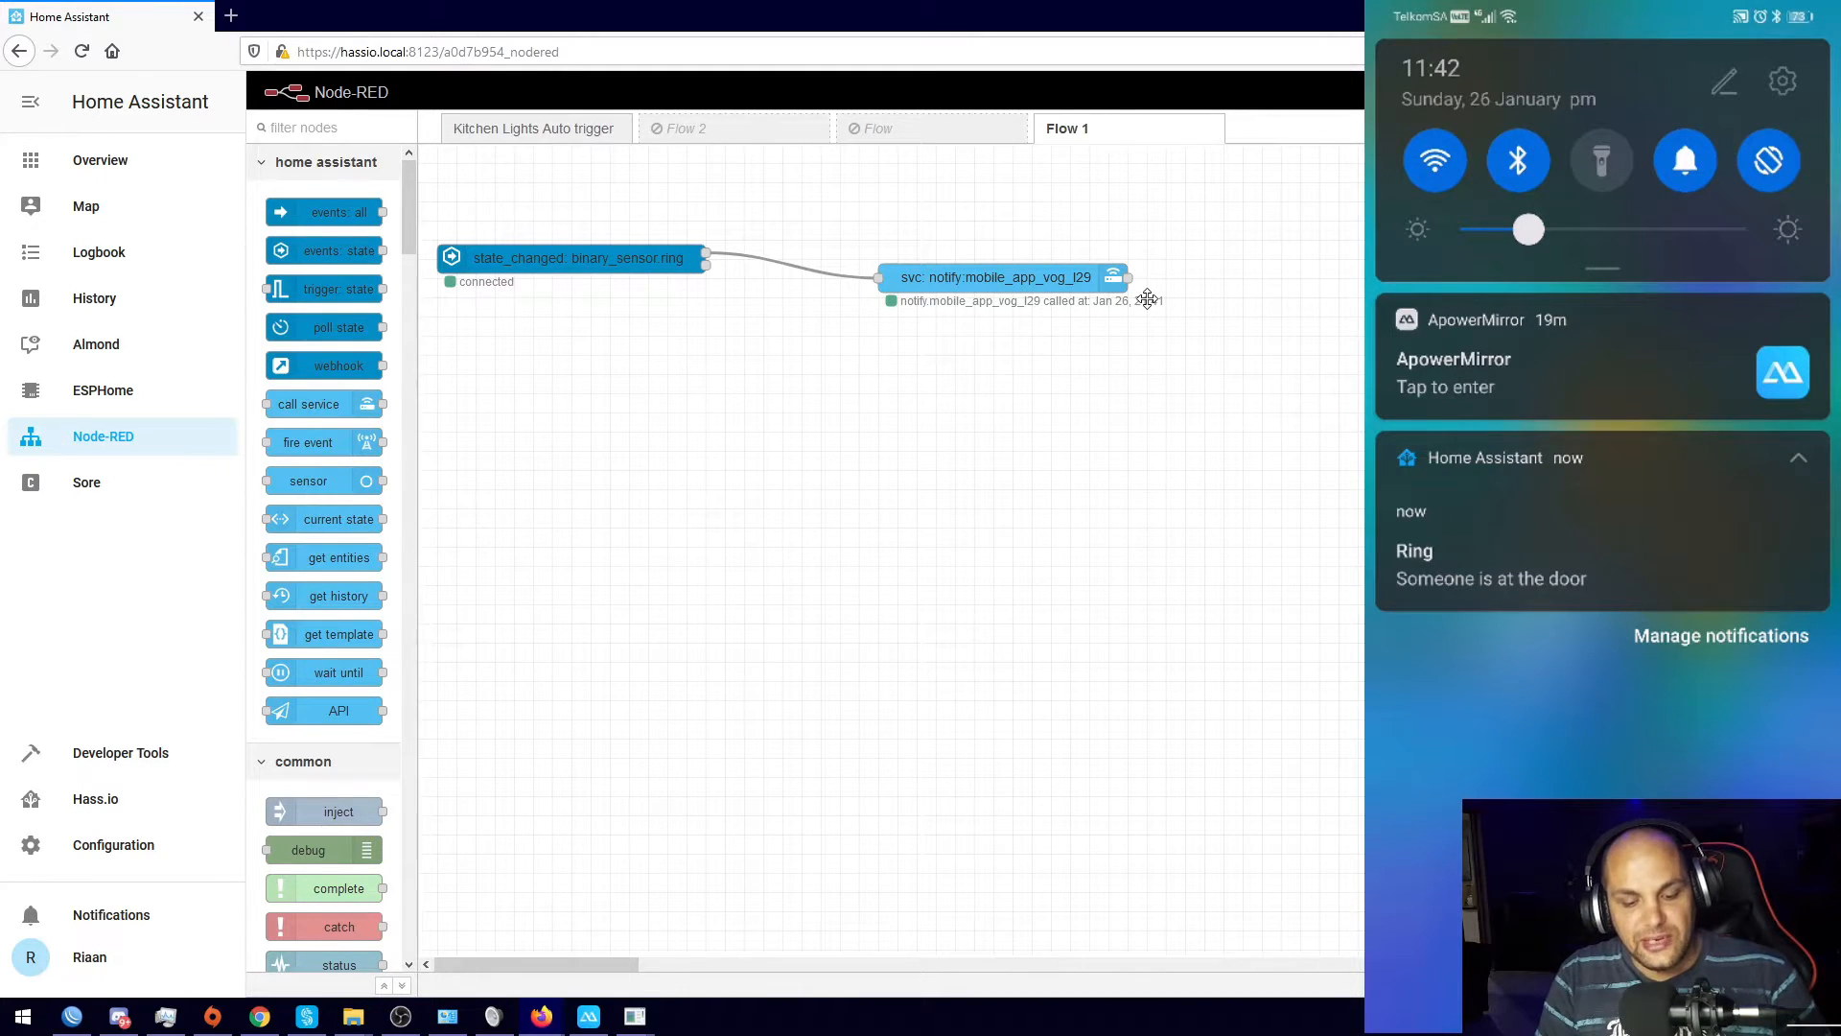
# Step: Recheck the notify node's message and title JSON, then switch to the Kitchen Lights Auto trigger flow
pyautogui.doubleClick(1012, 283)
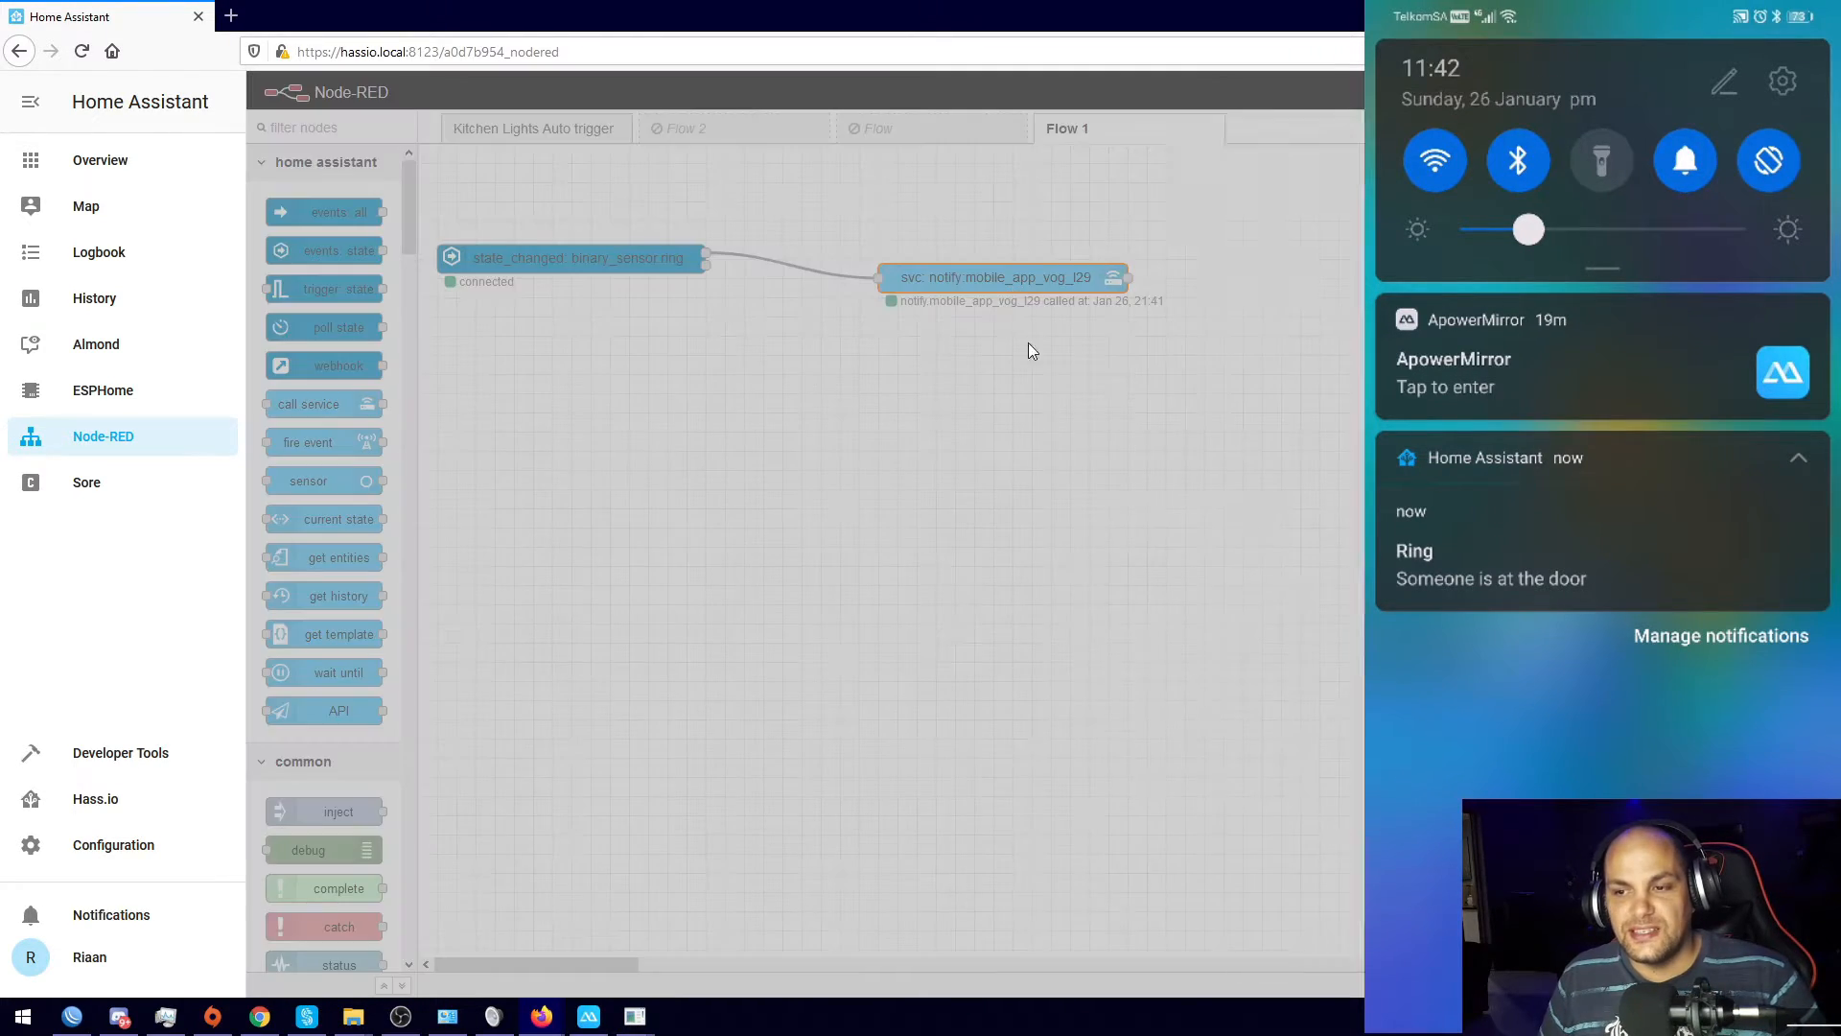
pyautogui.click(1247, 490)
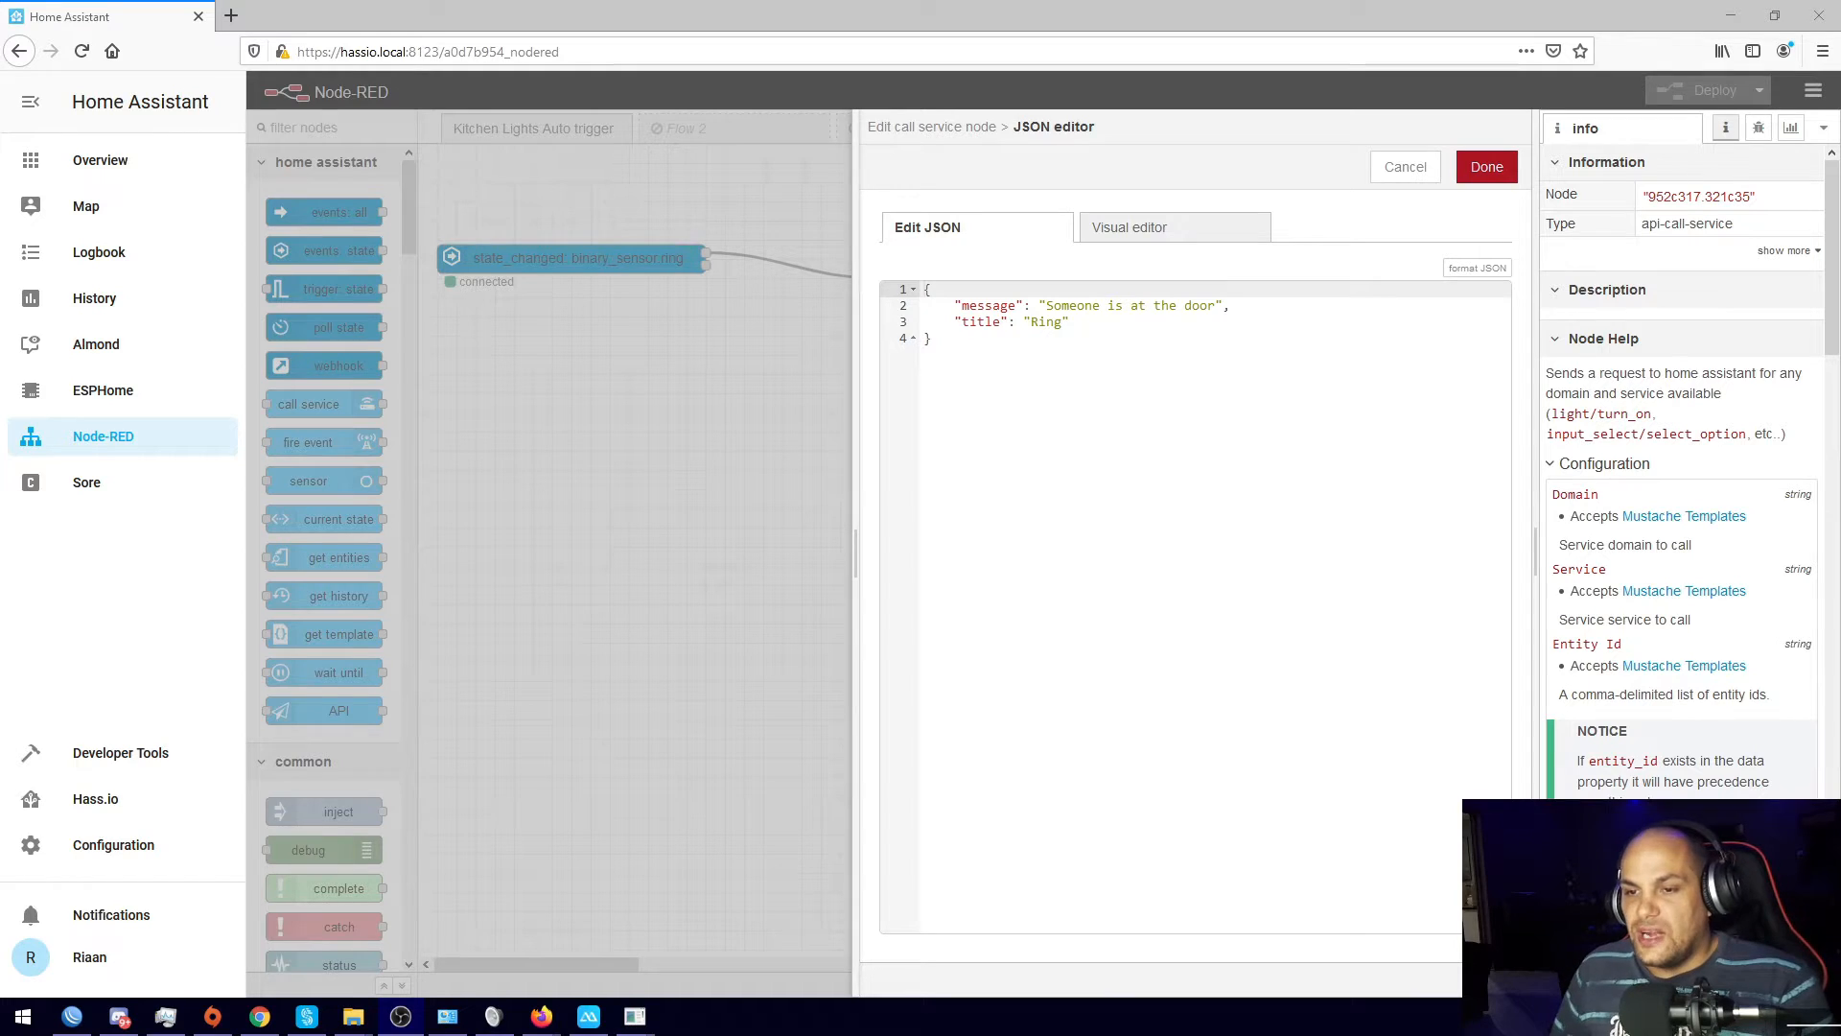
pyautogui.click(716, 471)
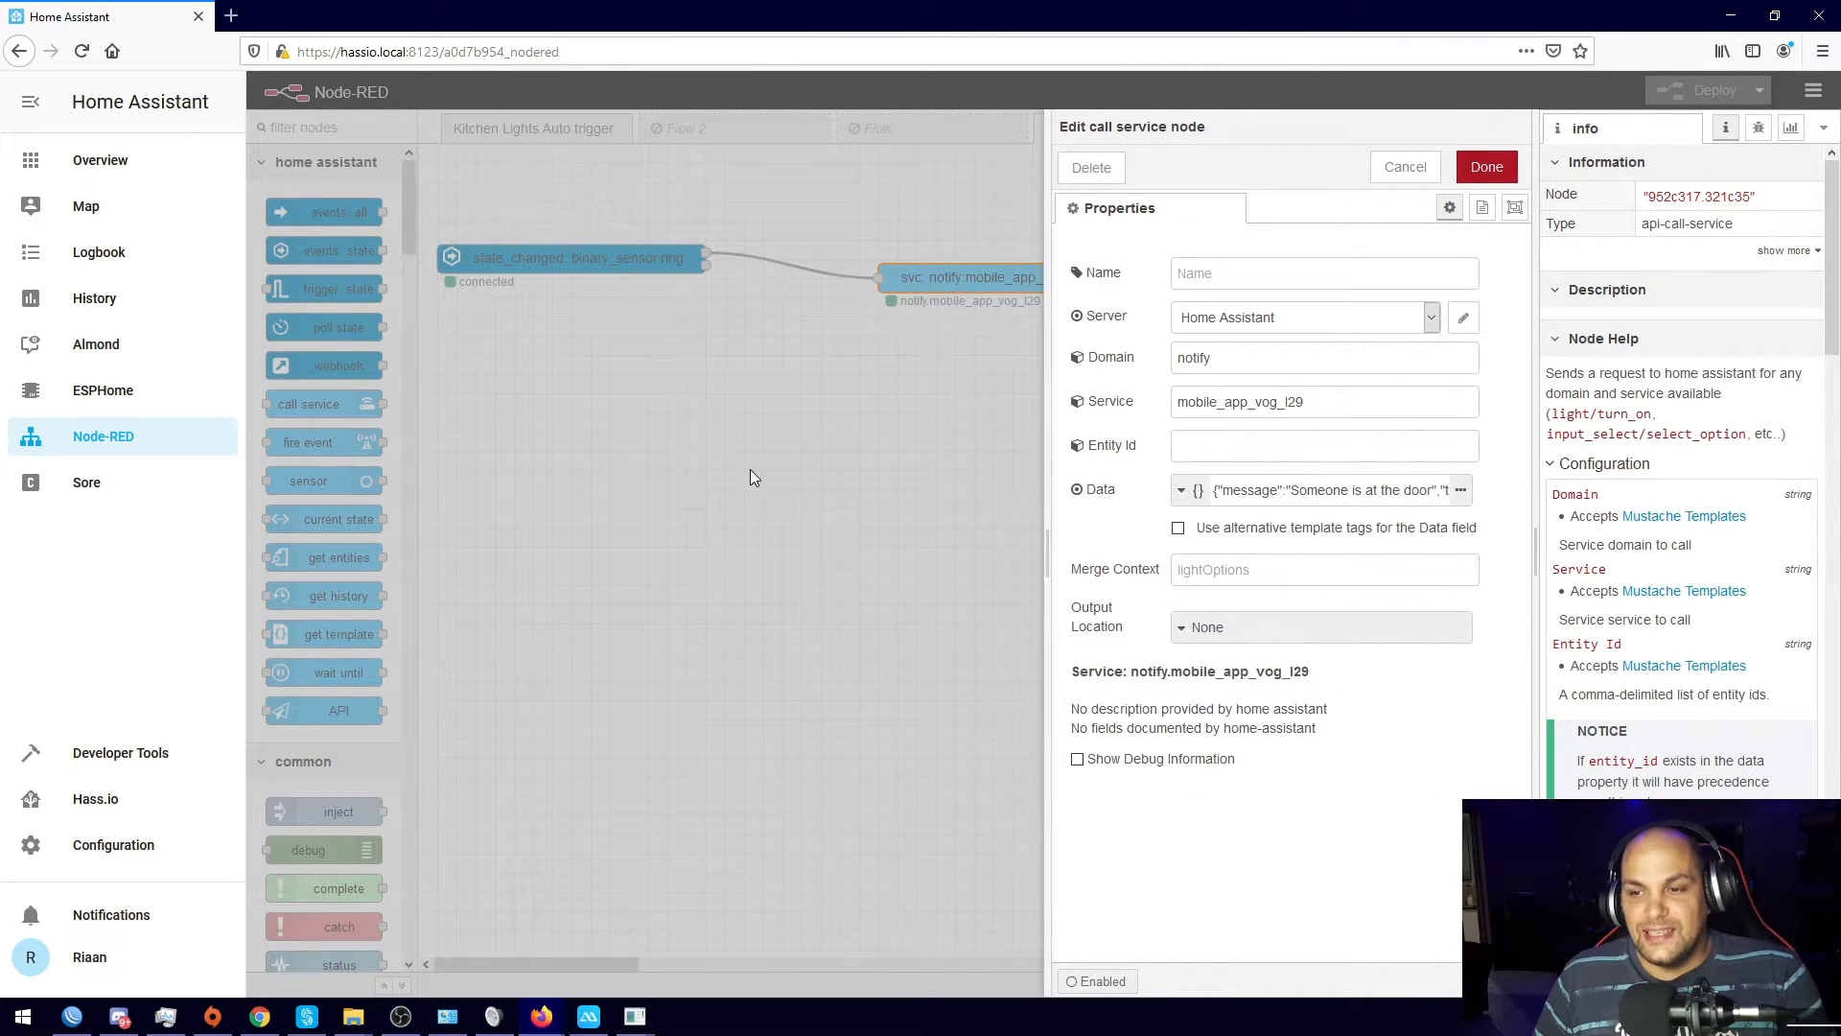
pyautogui.click(746, 470)
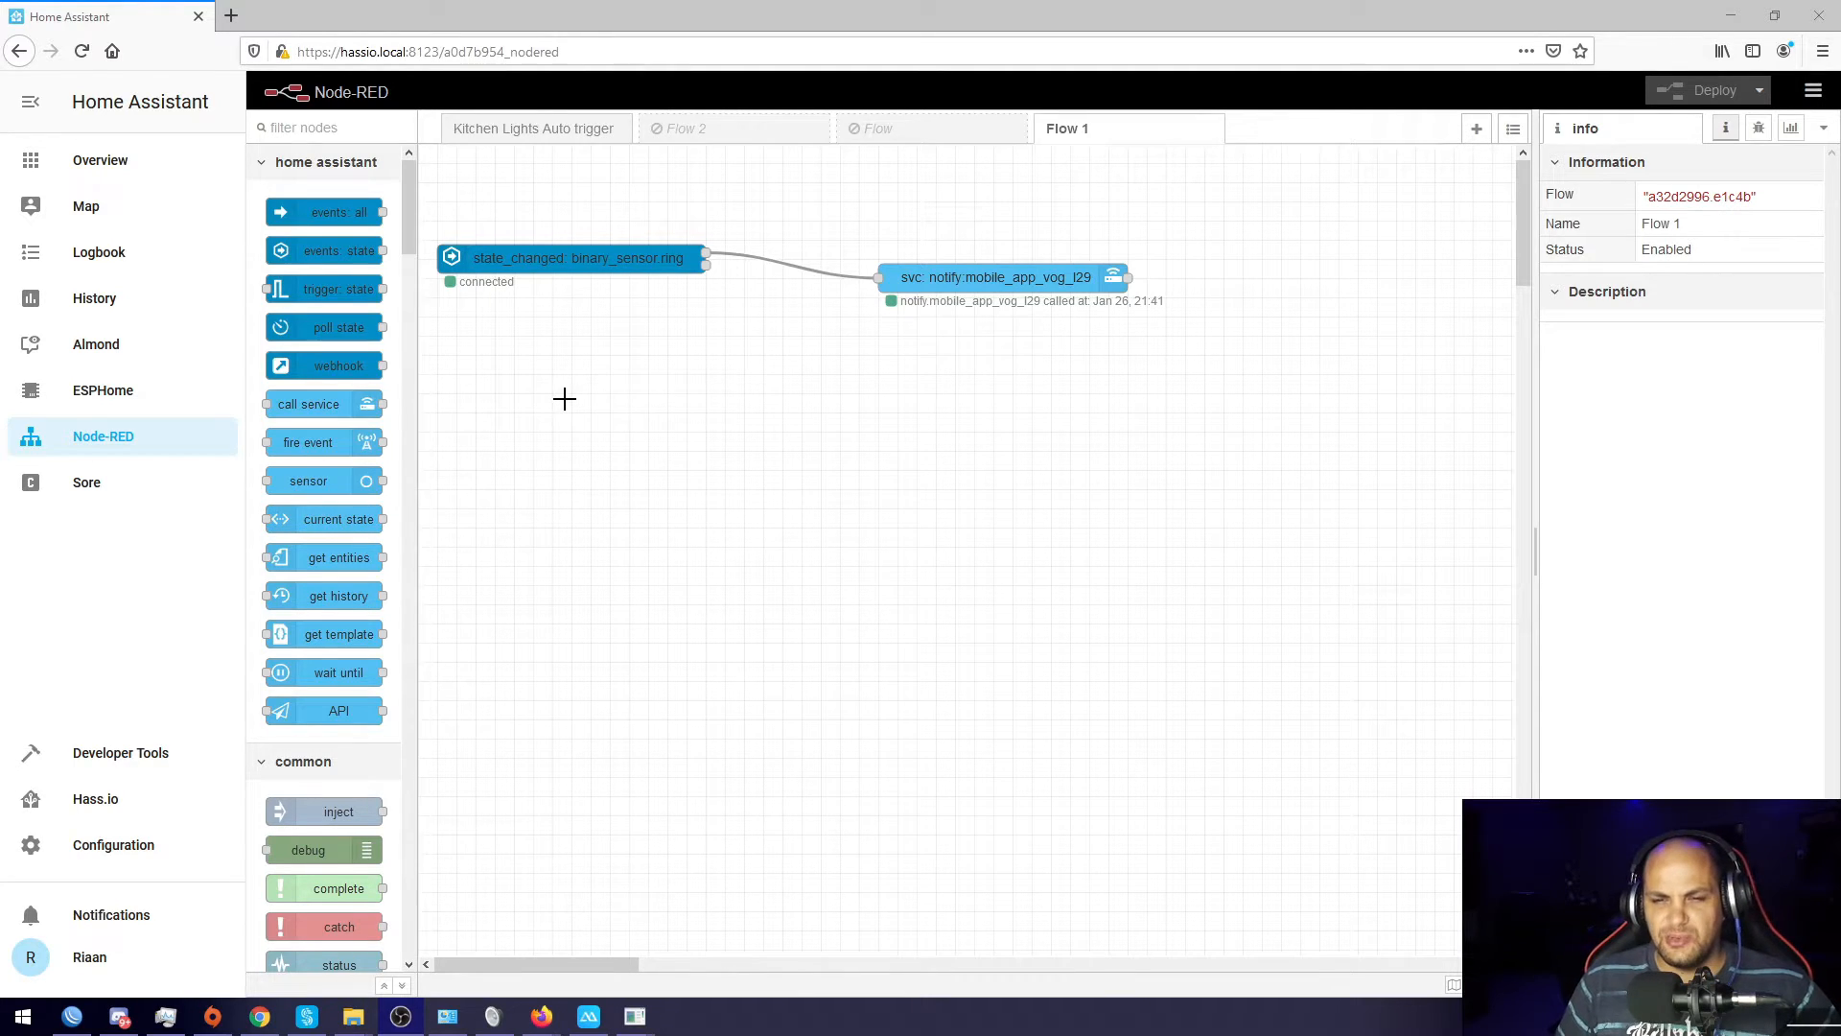
pyautogui.click(572, 136)
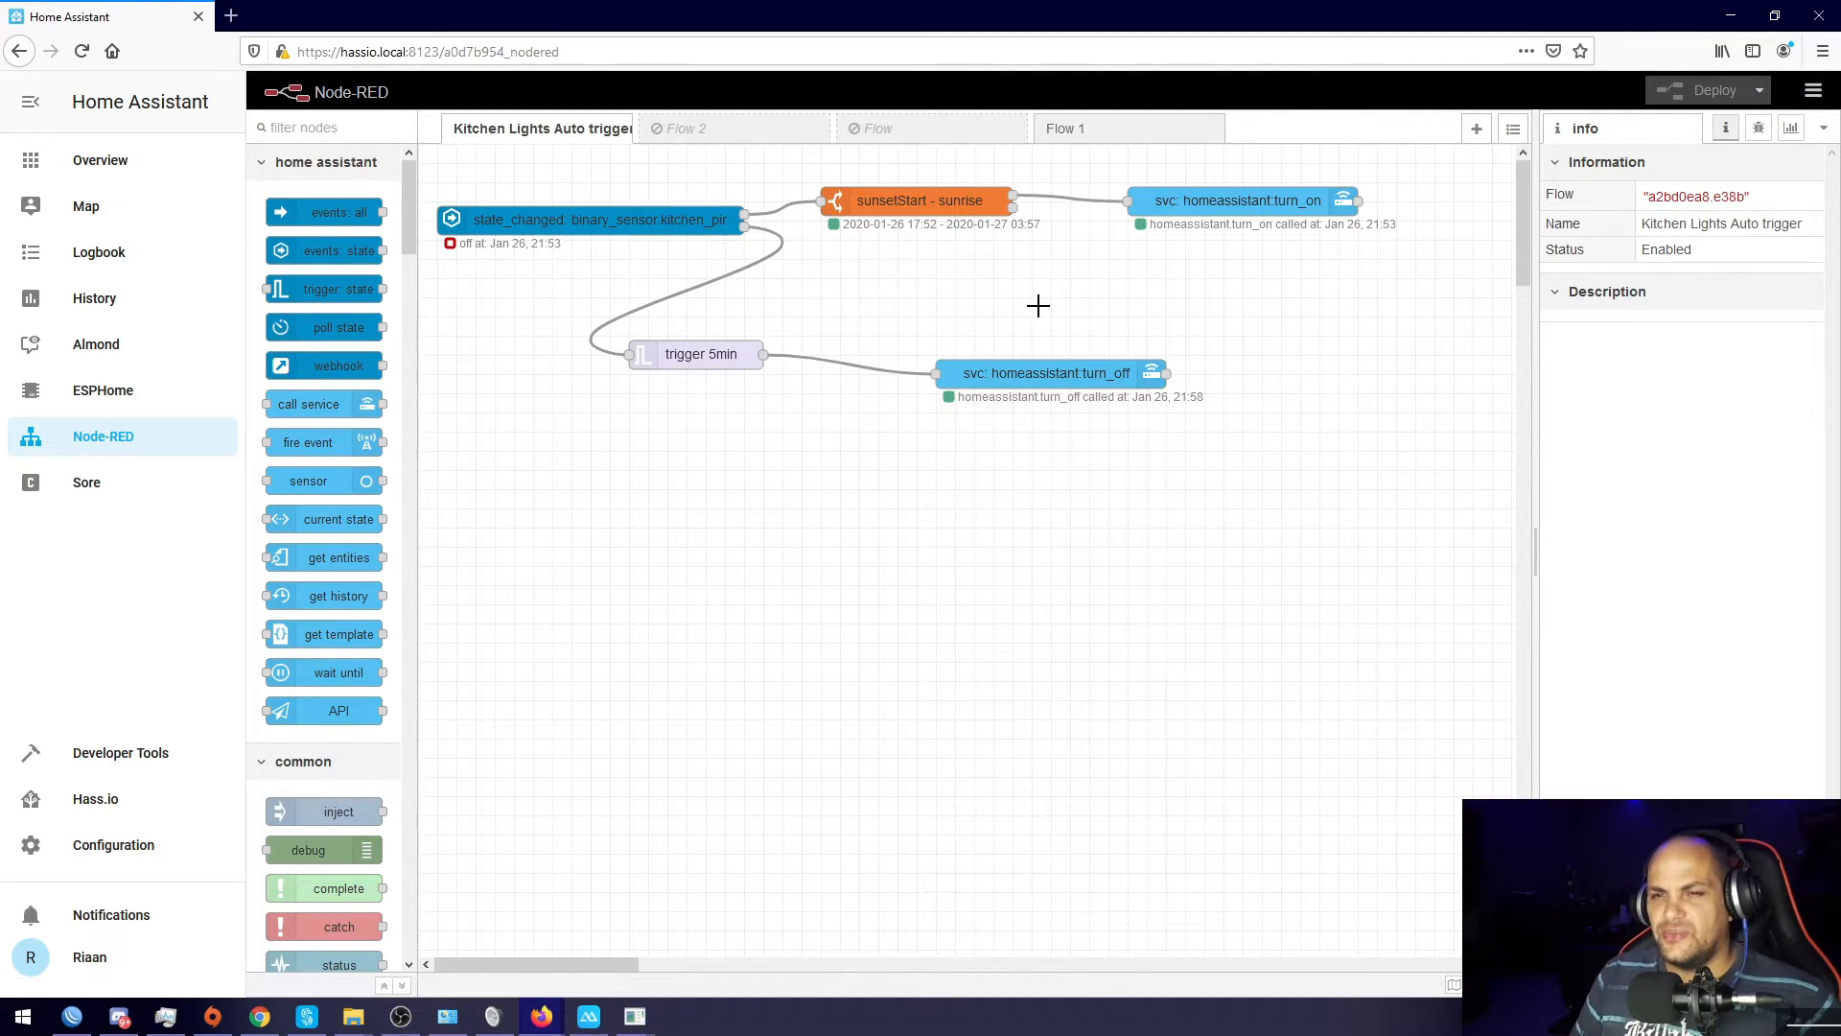
# Step: Set Flow 1 to Disabled in its flow settings and deploy the change
pyautogui.click(1089, 136)
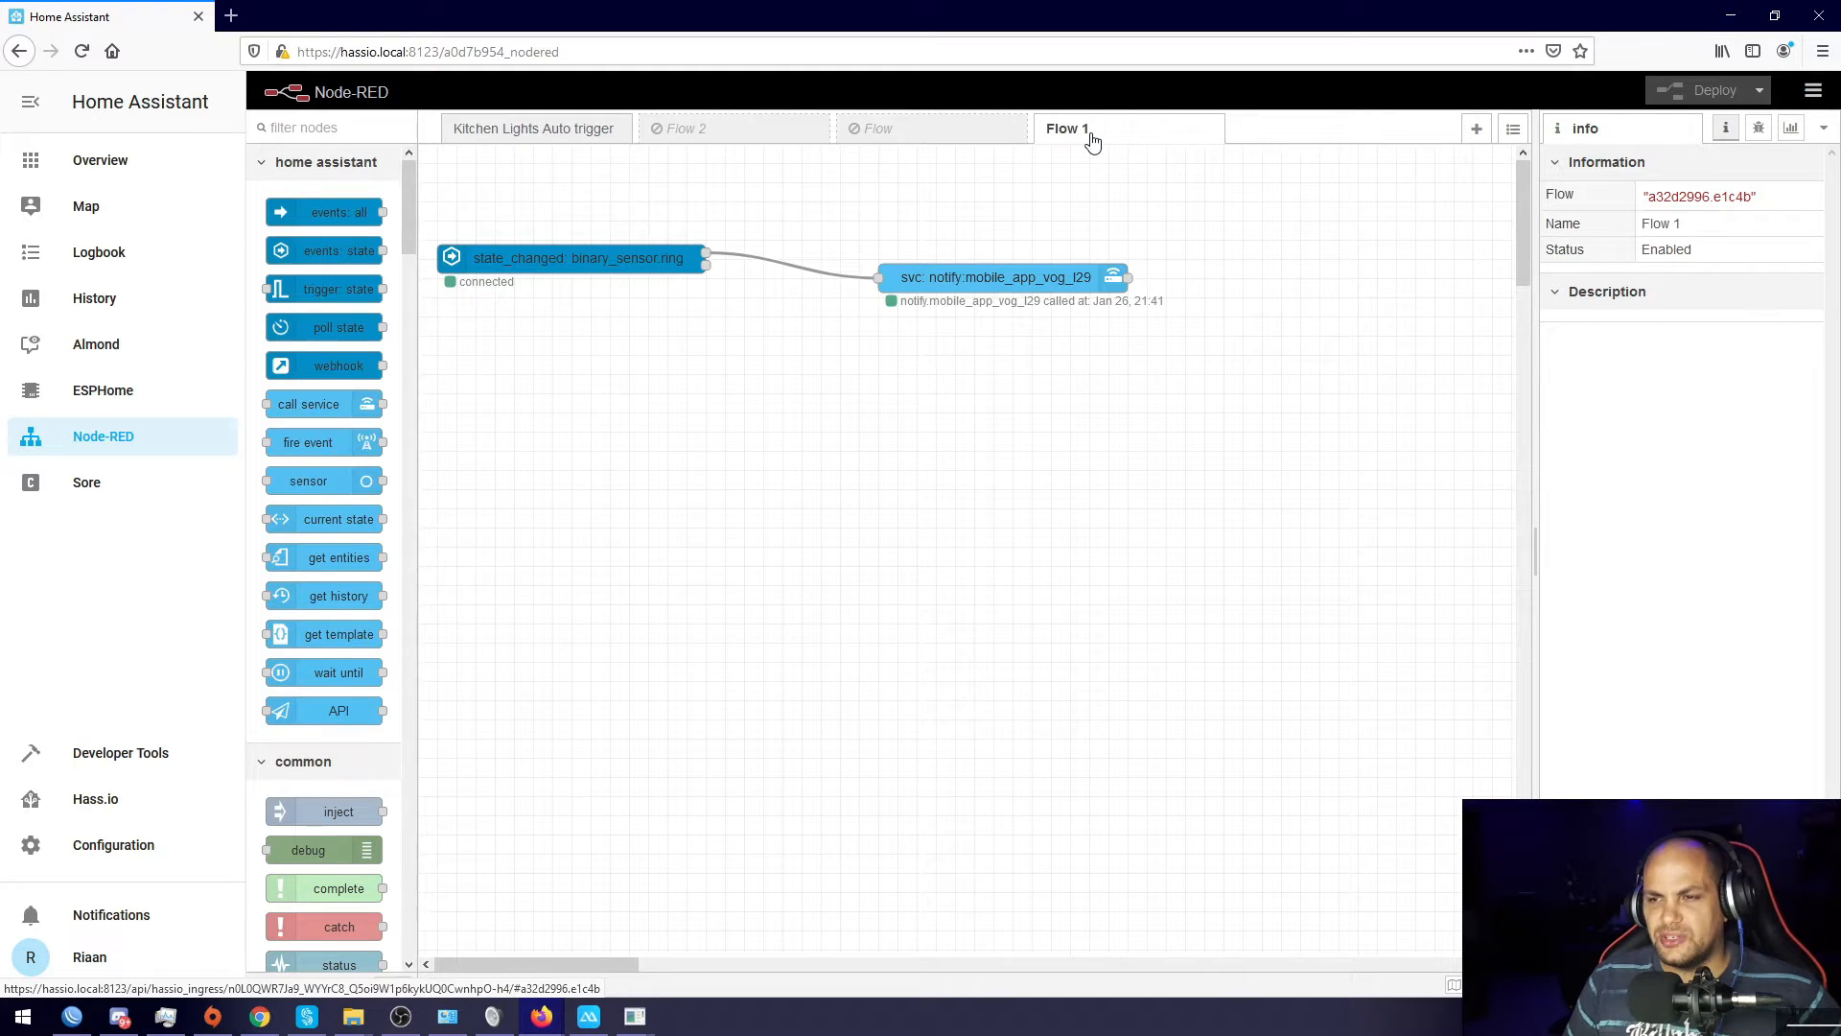
pyautogui.doubleClick(1092, 136)
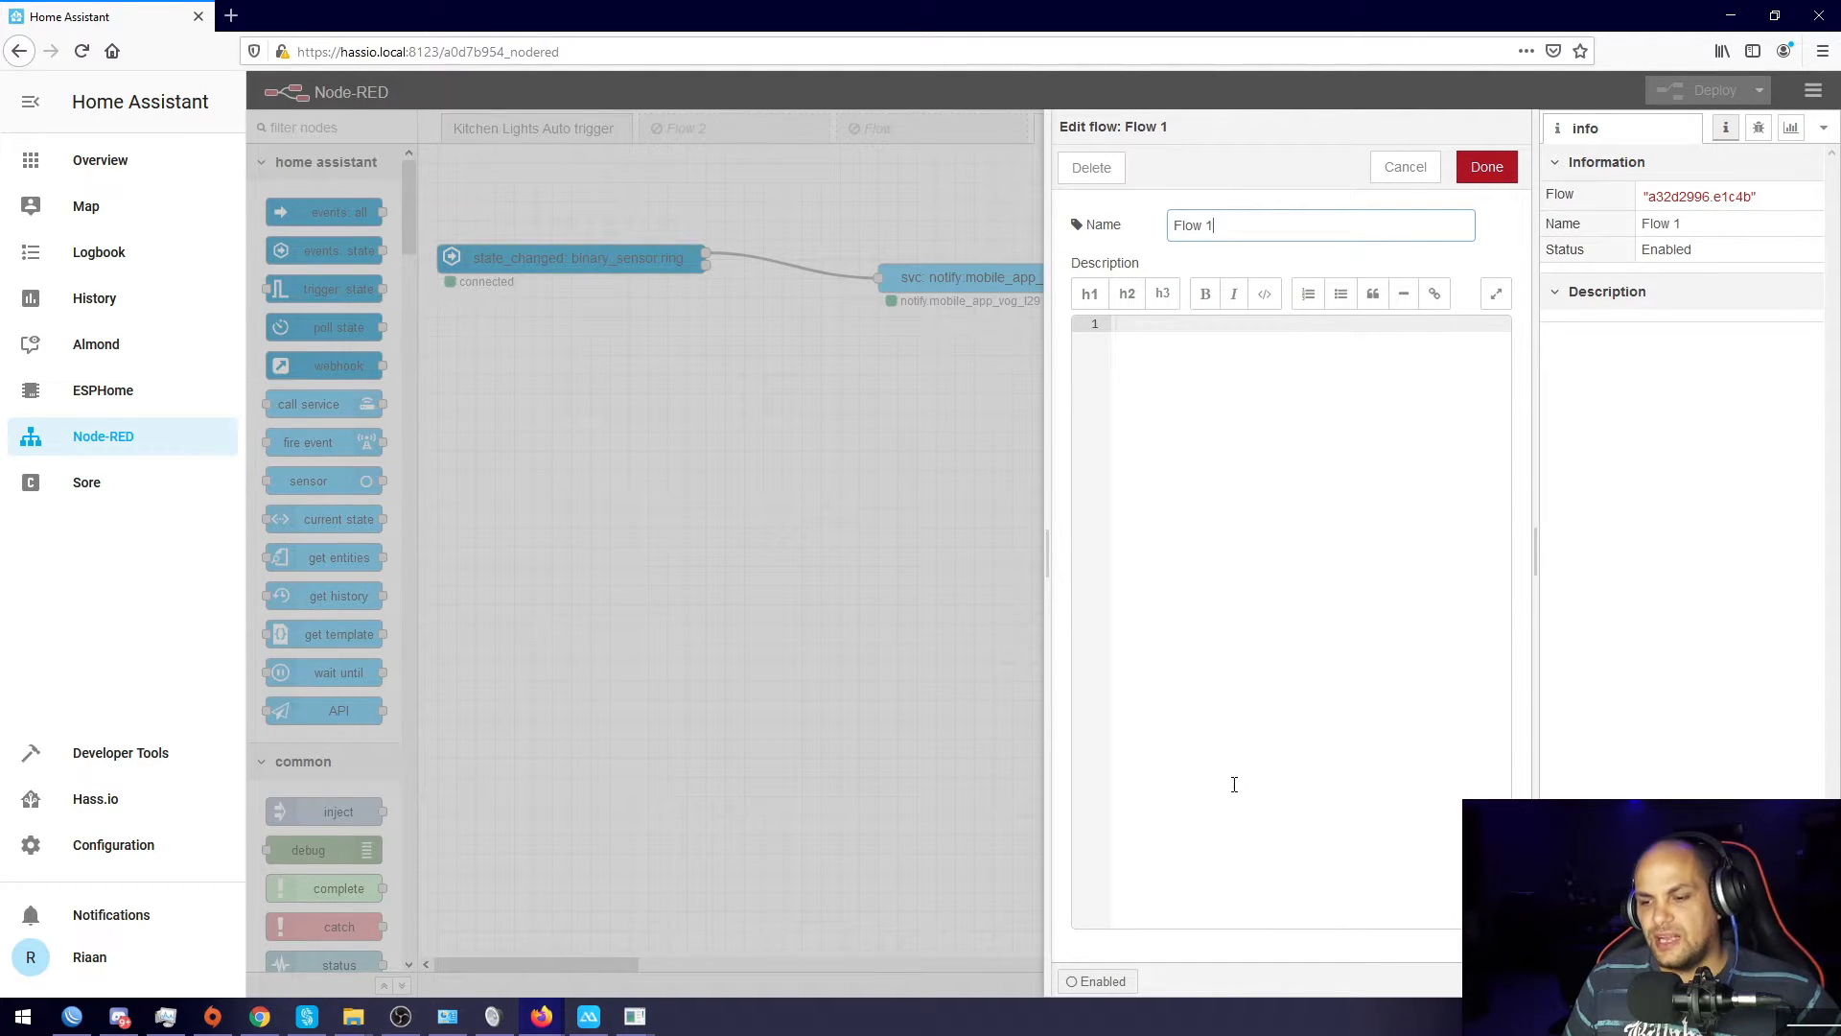
pyautogui.click(1103, 983)
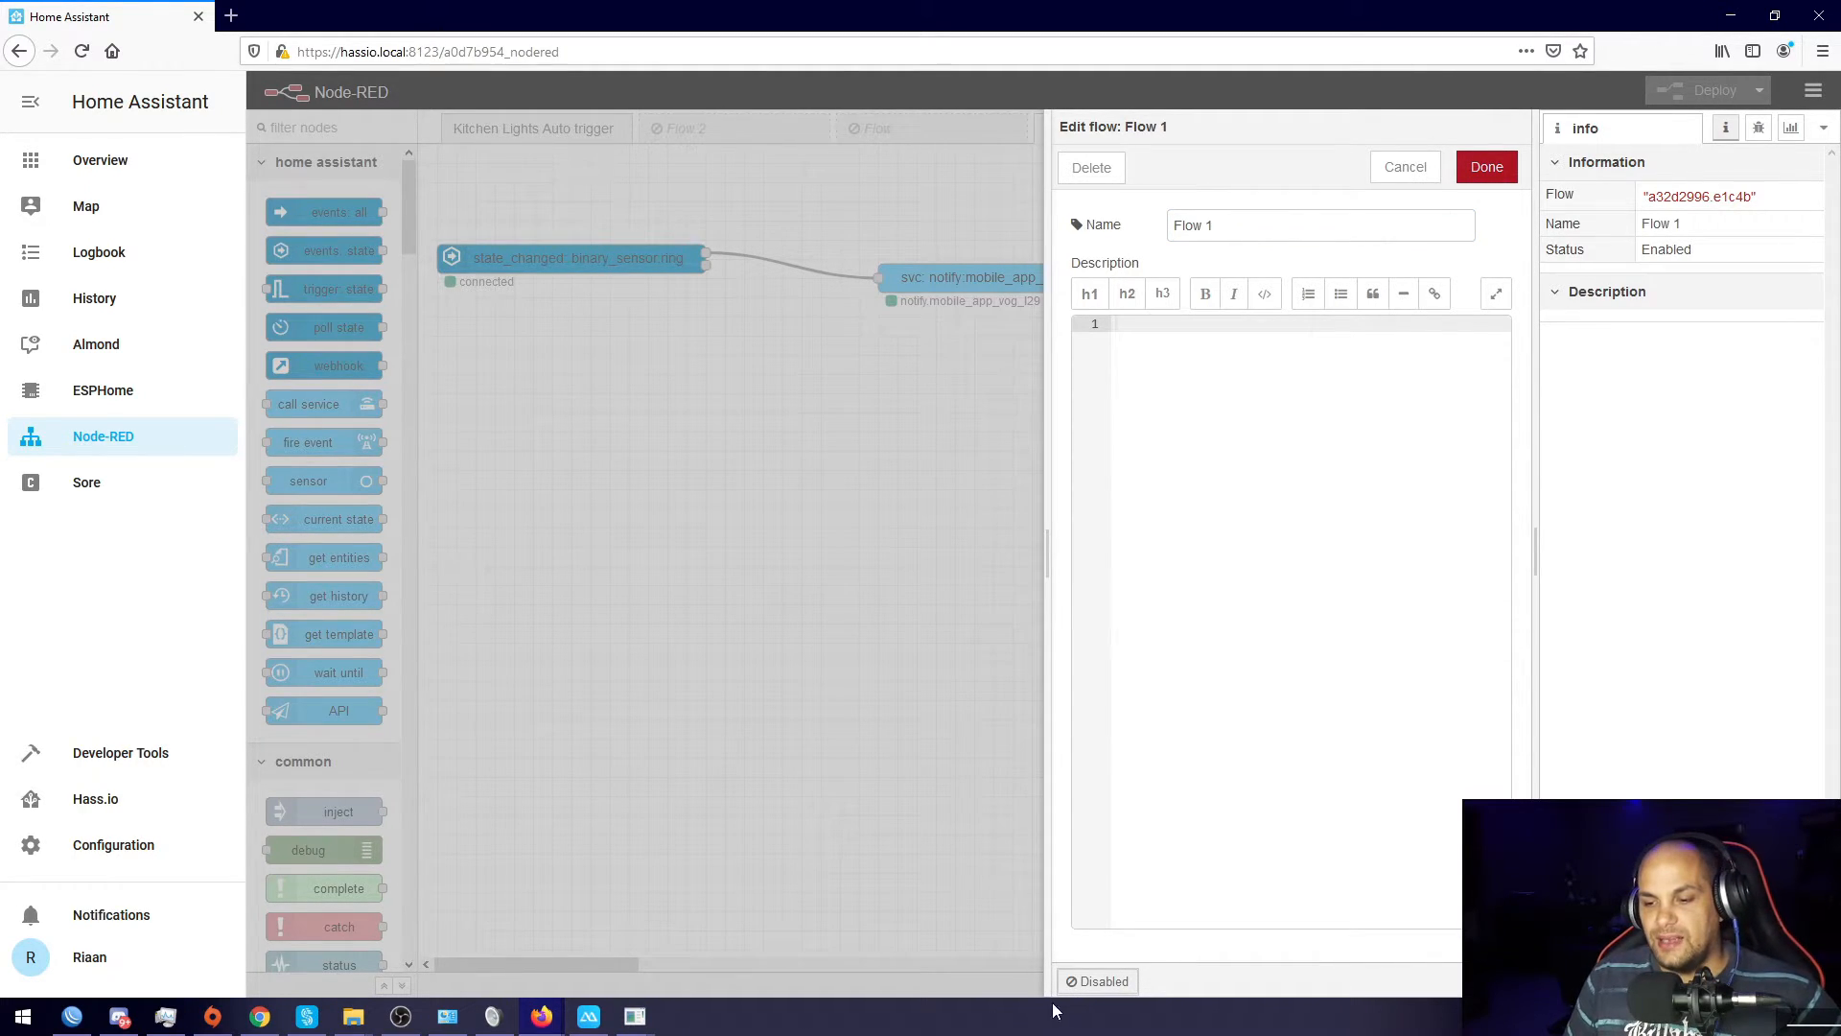
pyautogui.click(830, 606)
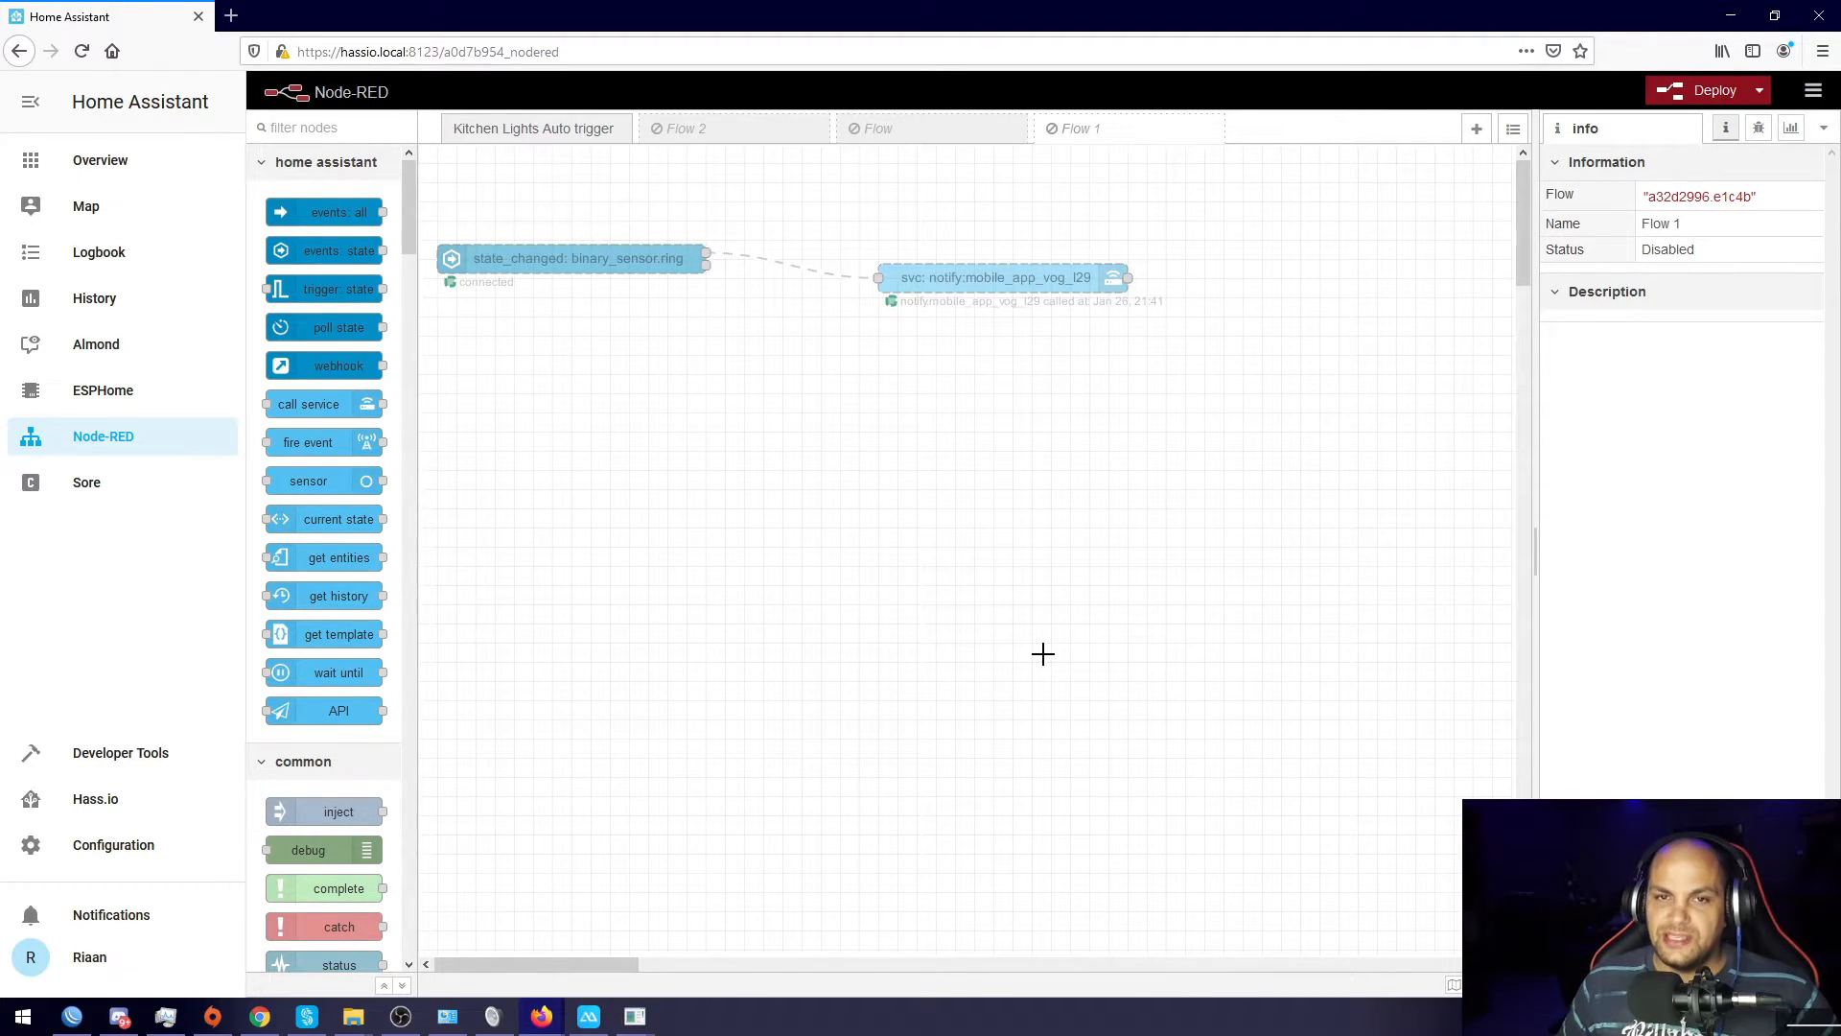
pyautogui.click(1713, 91)
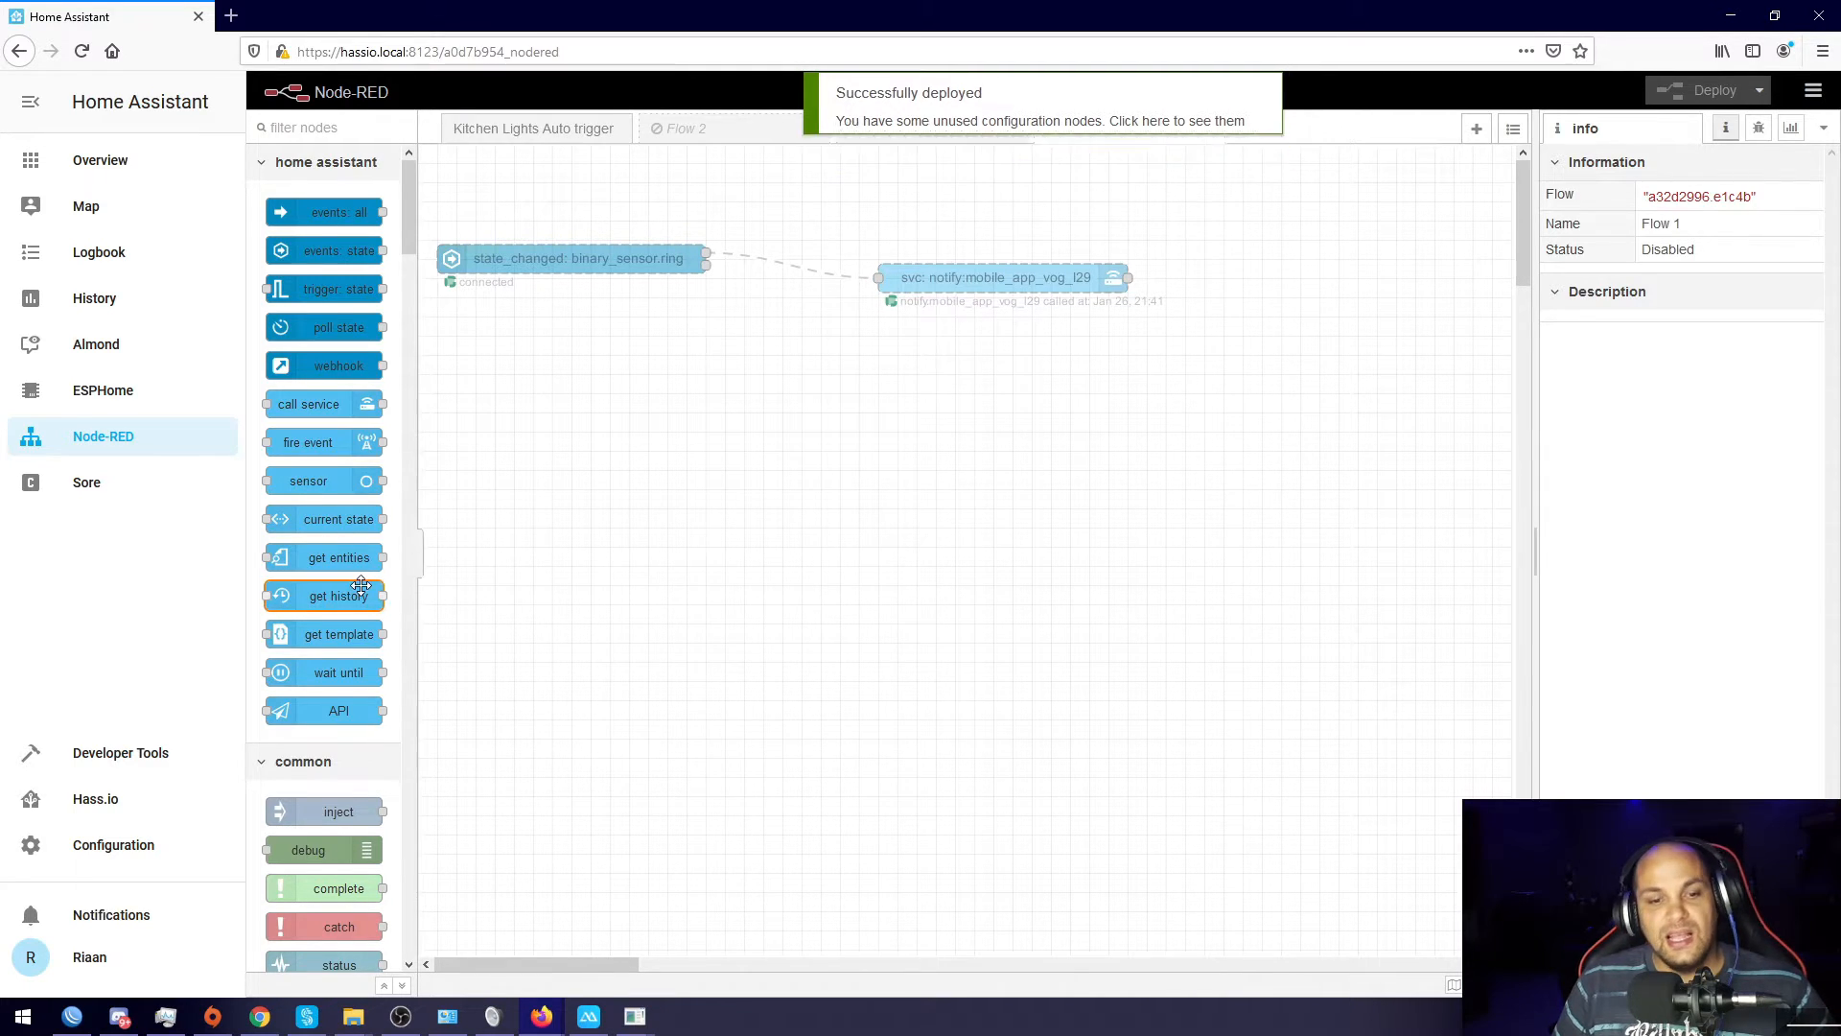
pyautogui.moveTo(290, 600)
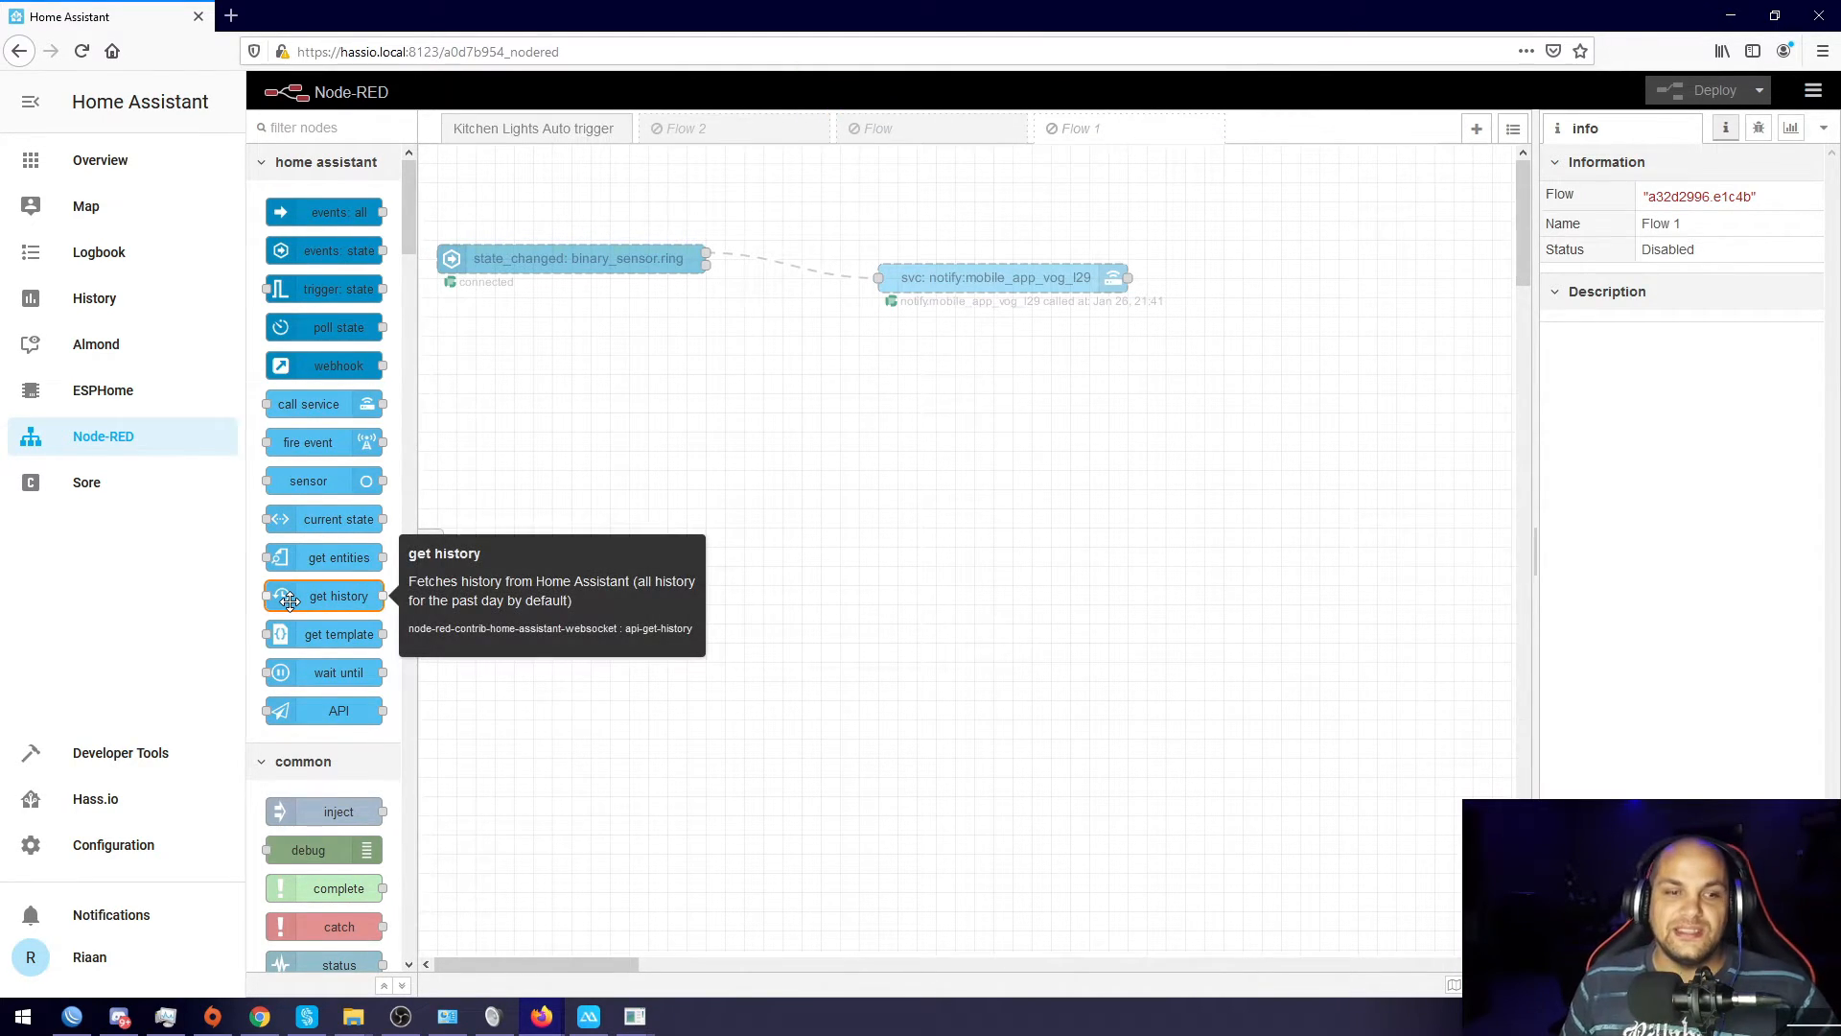
# Step: From Configuration > Automations, start a blank new automation, skipping the Almond prompt
pyautogui.click(114, 854)
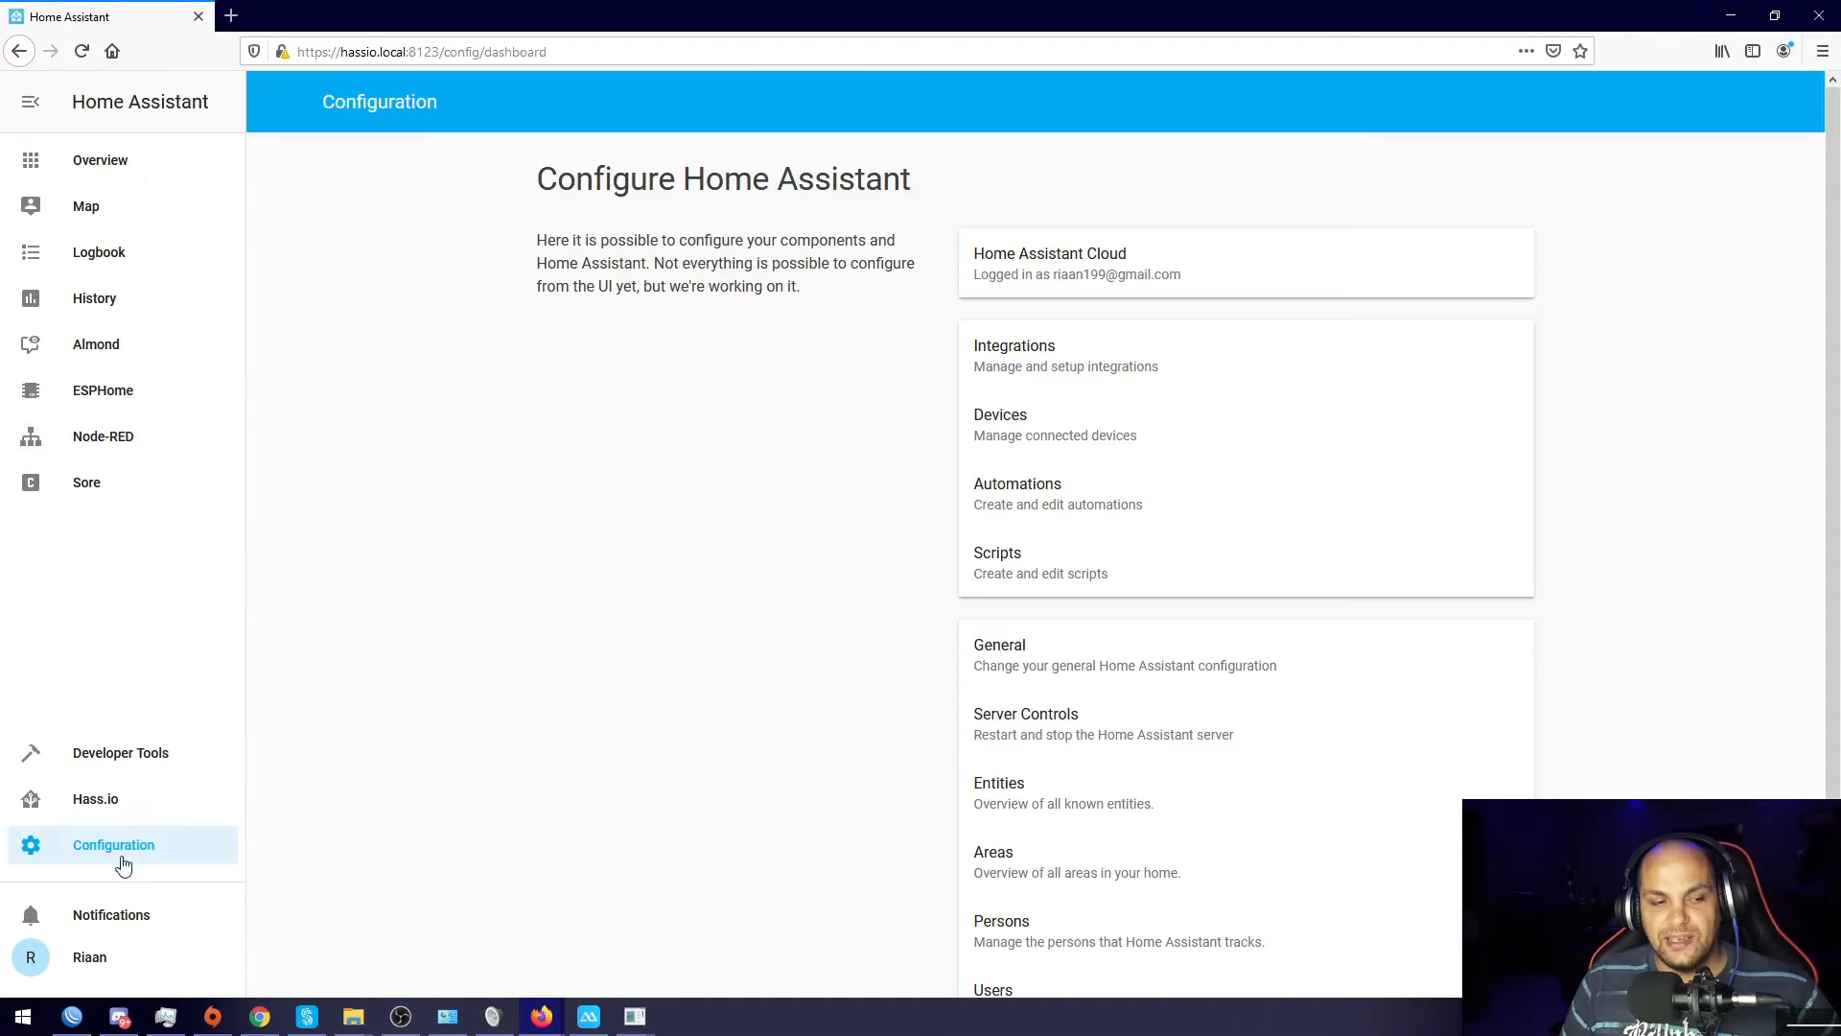
pyautogui.scroll(-2, 1090, 539)
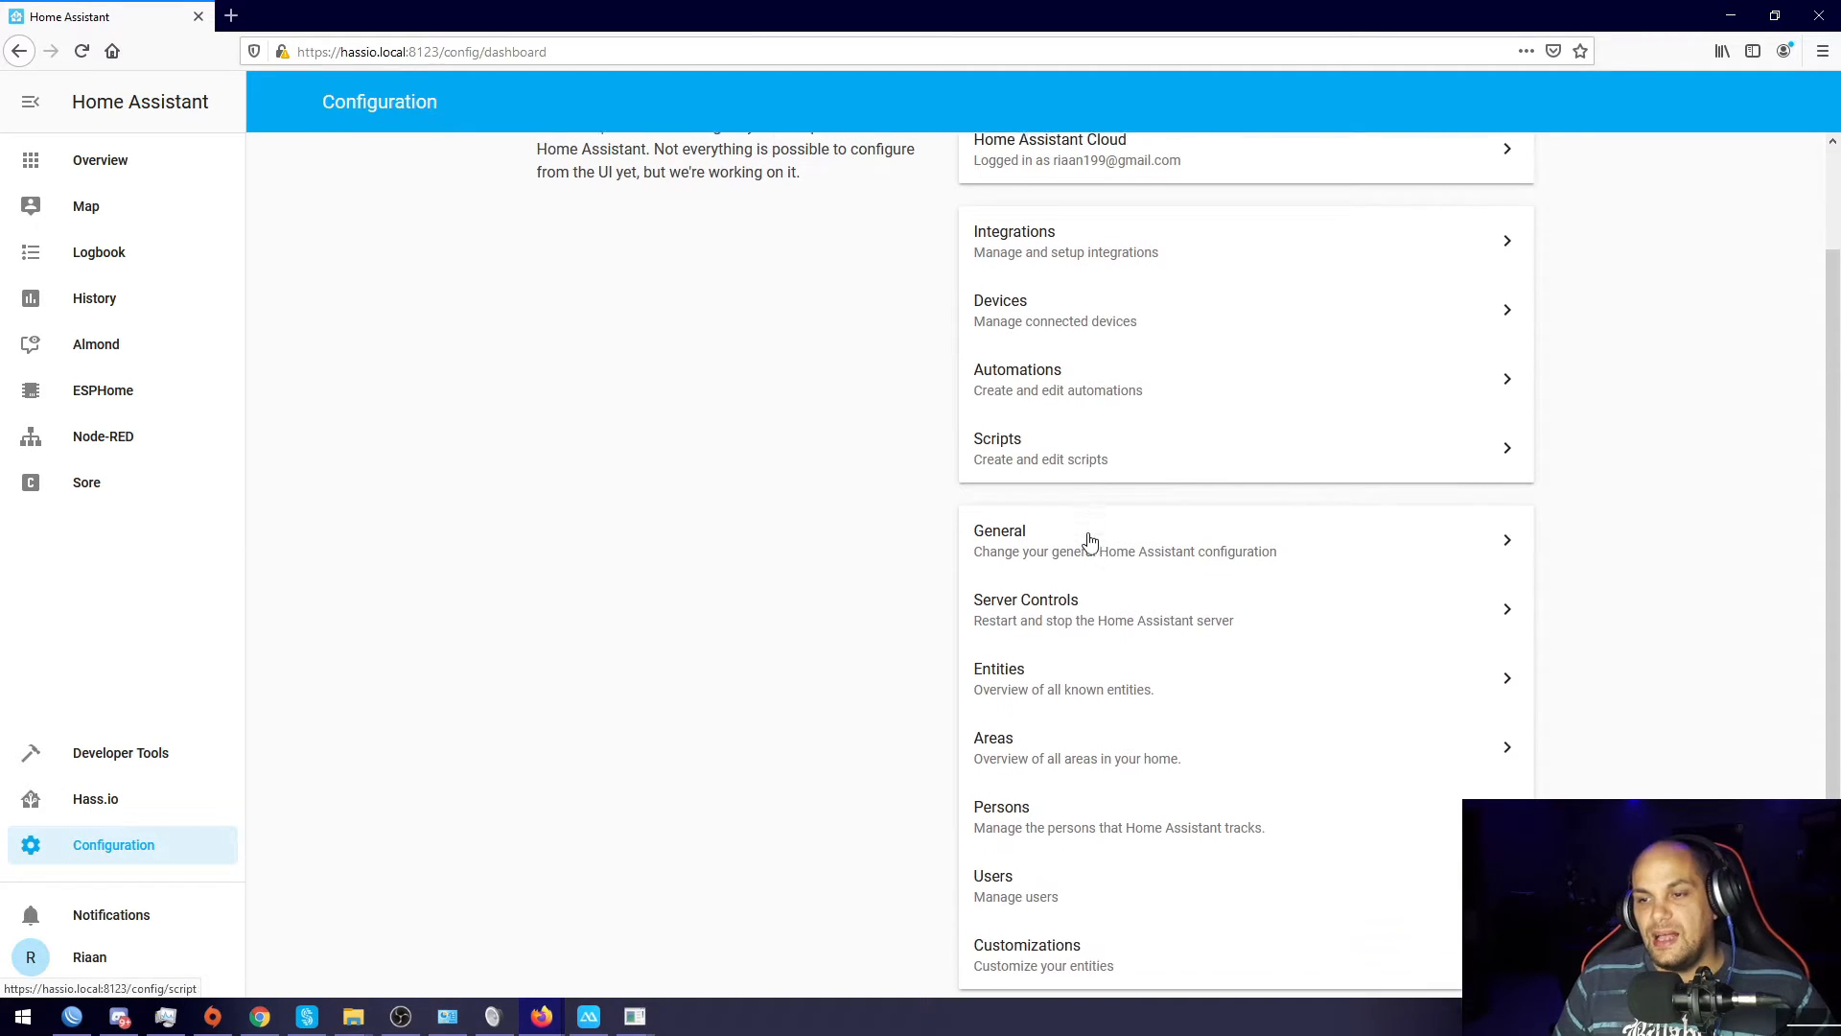
pyautogui.scroll(2, 1089, 540)
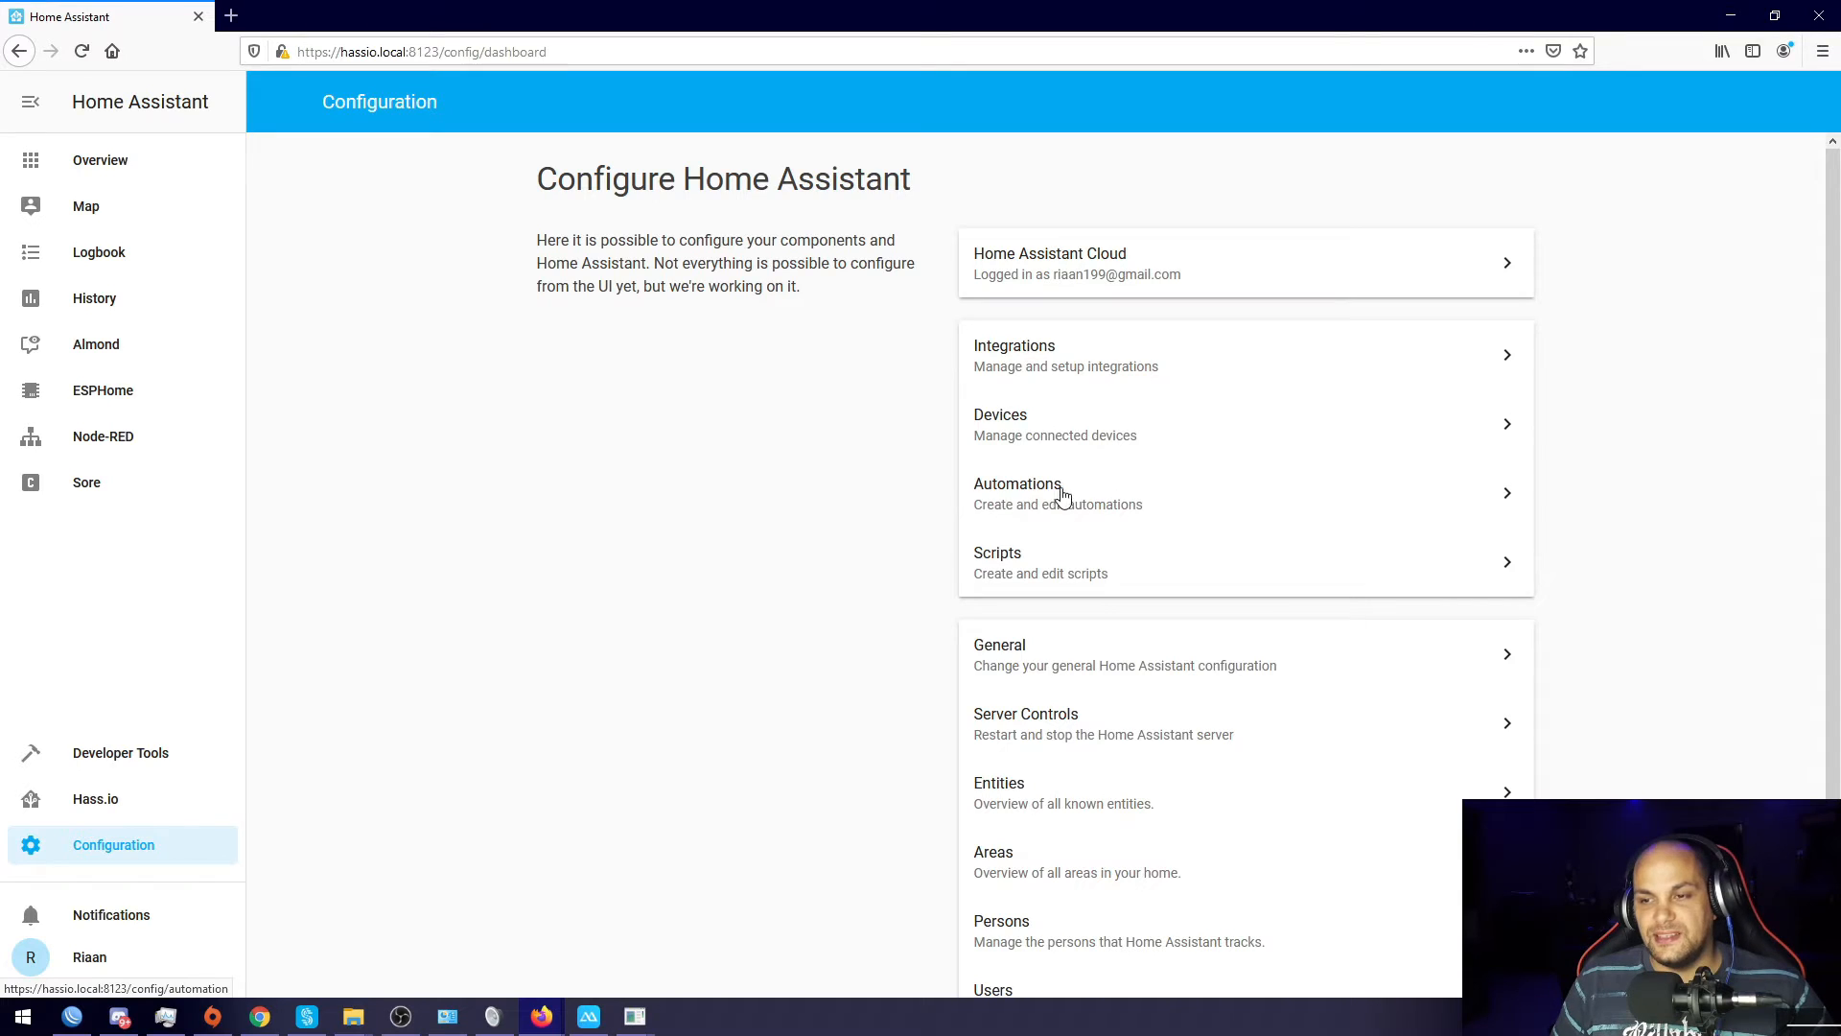
pyautogui.click(1026, 506)
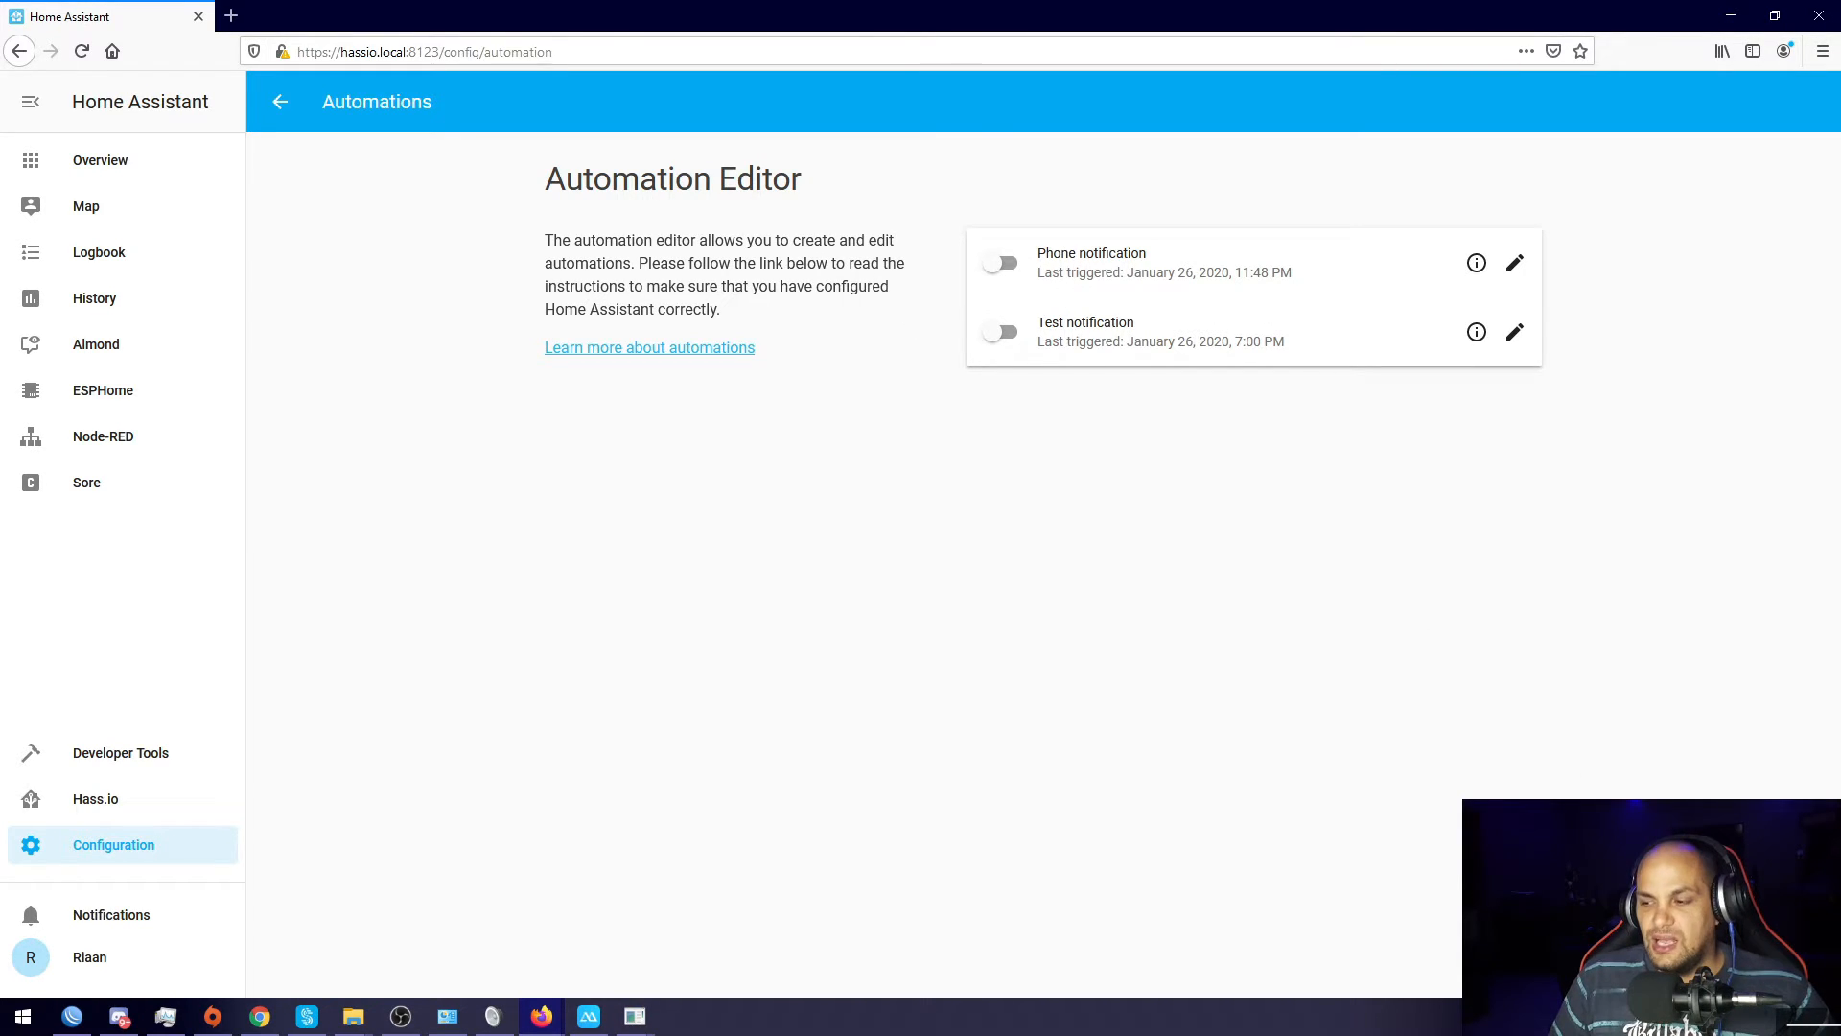
pyautogui.click(1791, 947)
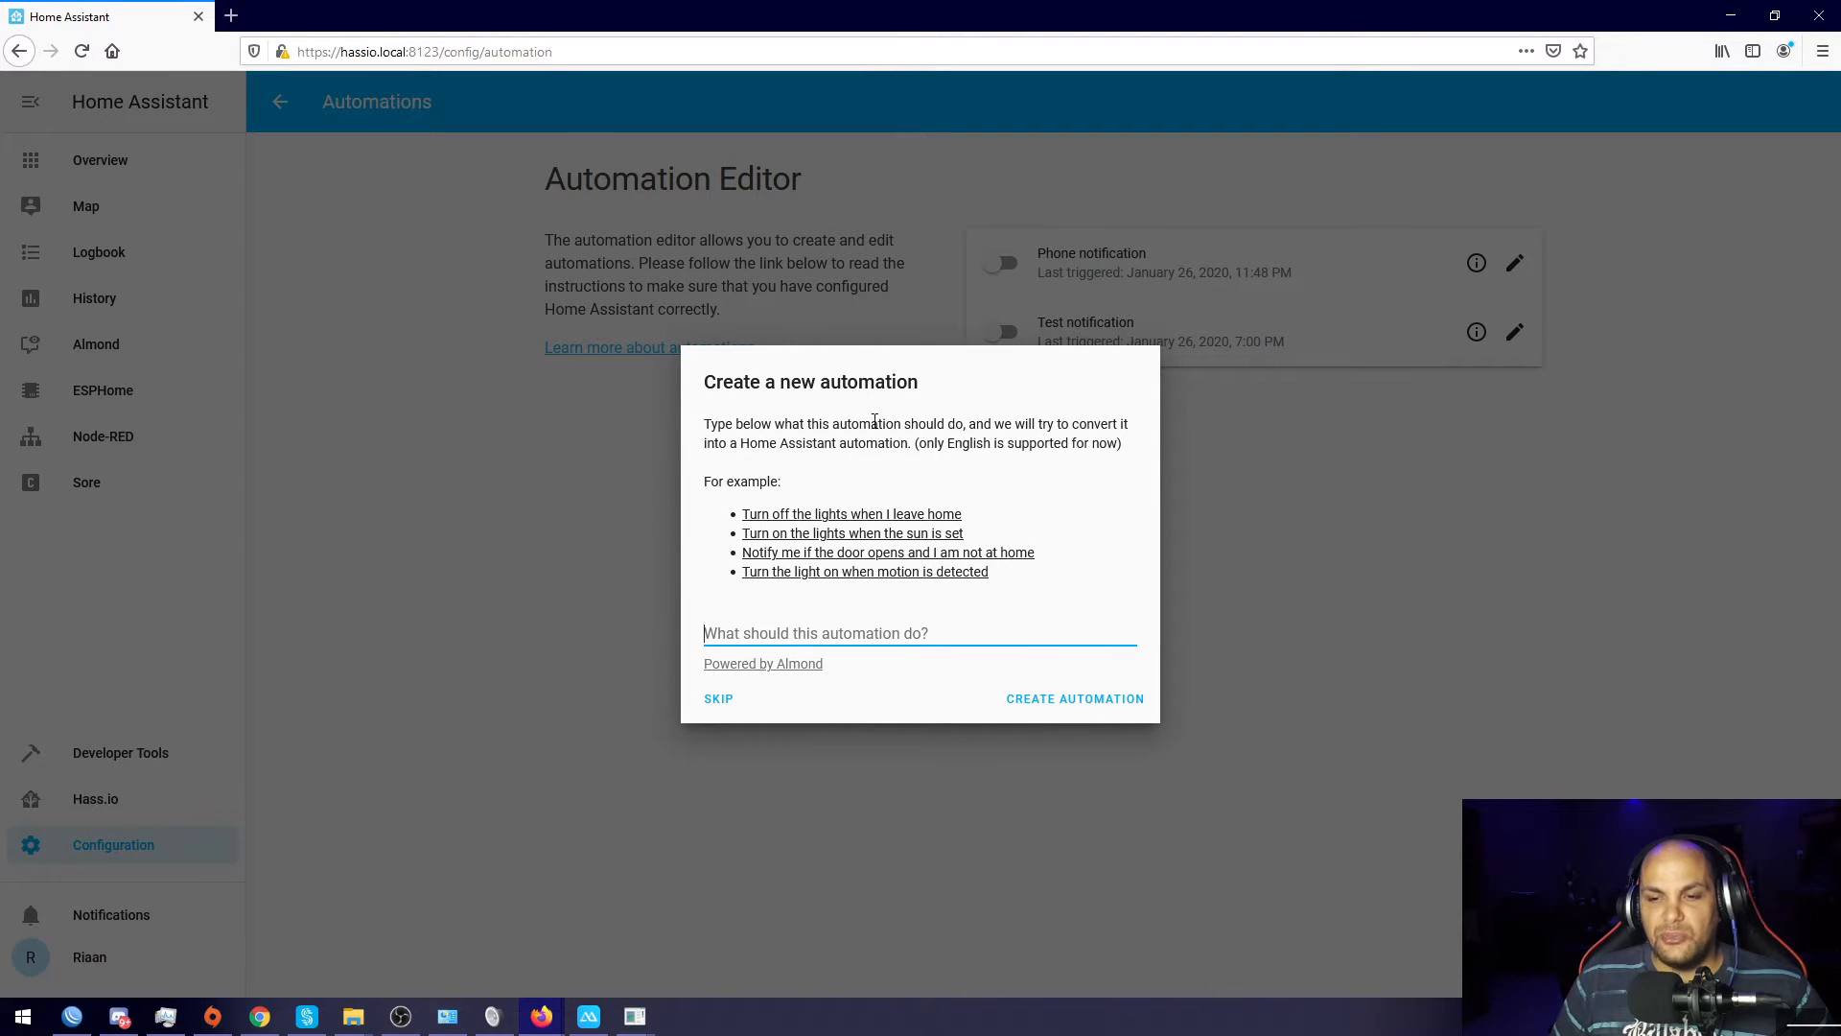
pyautogui.click(733, 714)
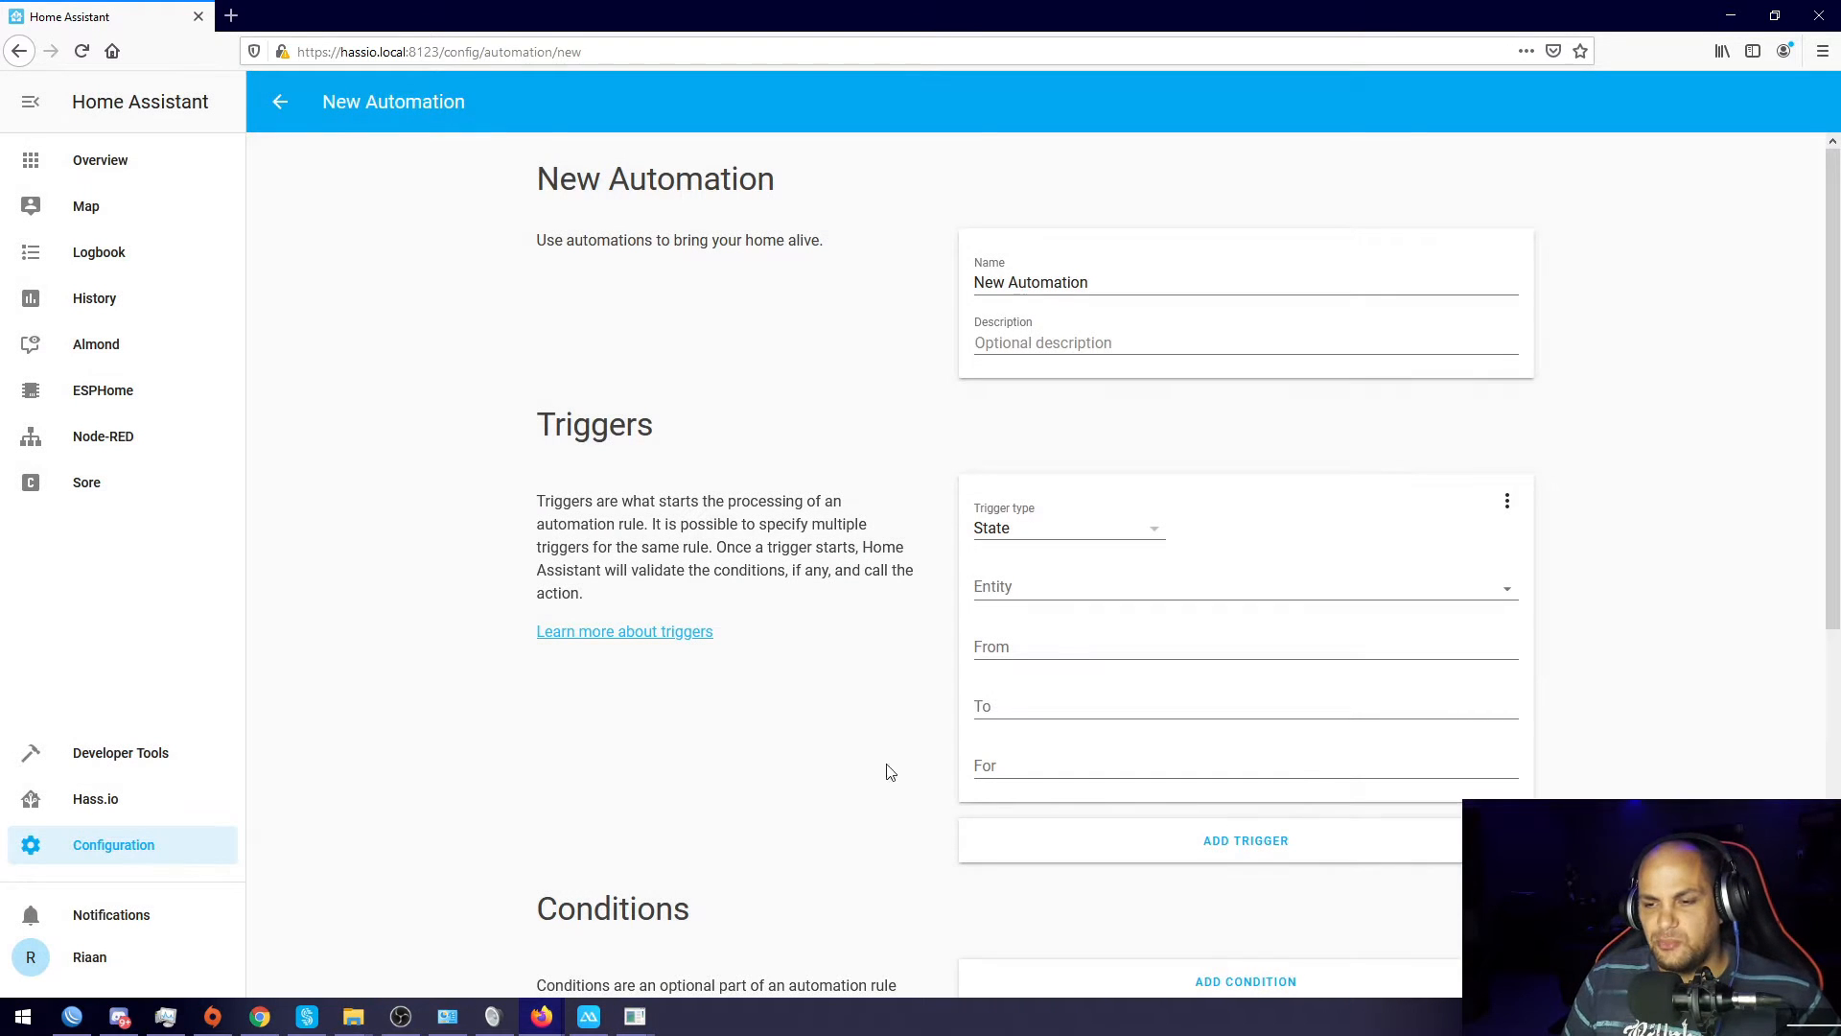
# Step: Replace the default 'New Automation' name with Doorbell, leaving the description empty
pyautogui.tripleClick(1111, 280)
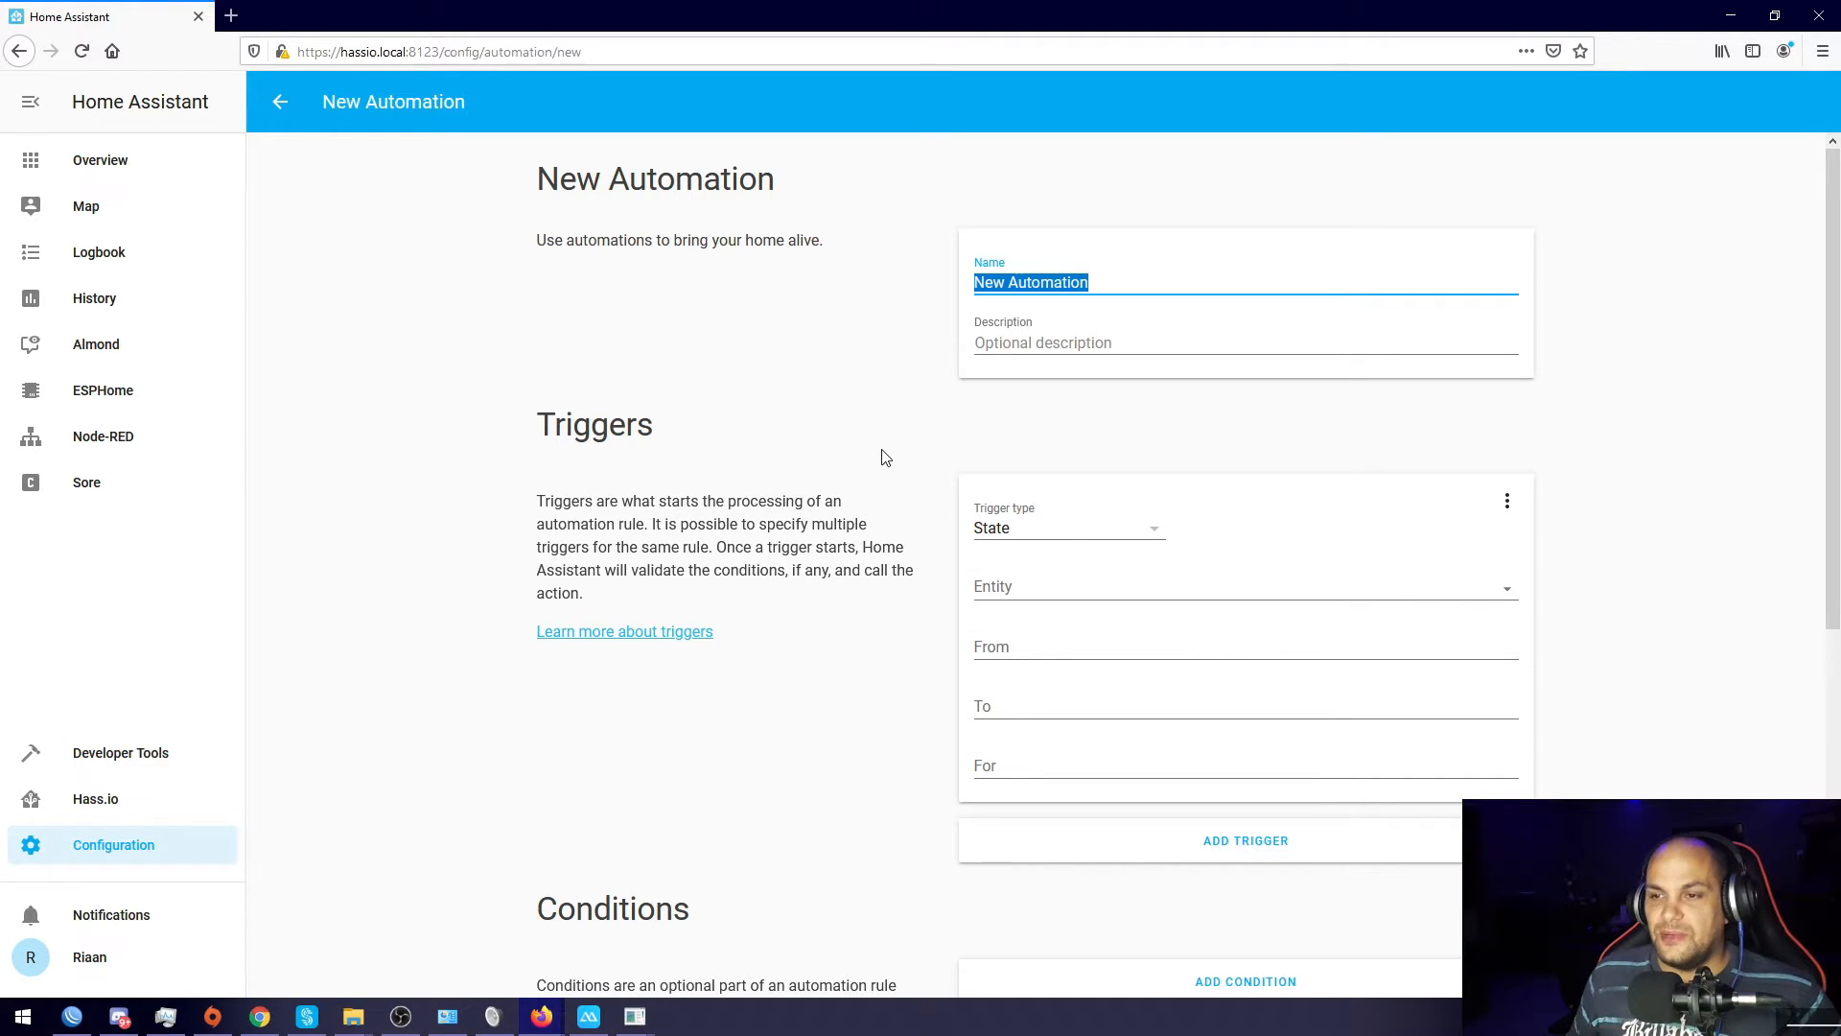
pyautogui.moveTo(1120, 283); pyautogui.dragTo(856, 279)
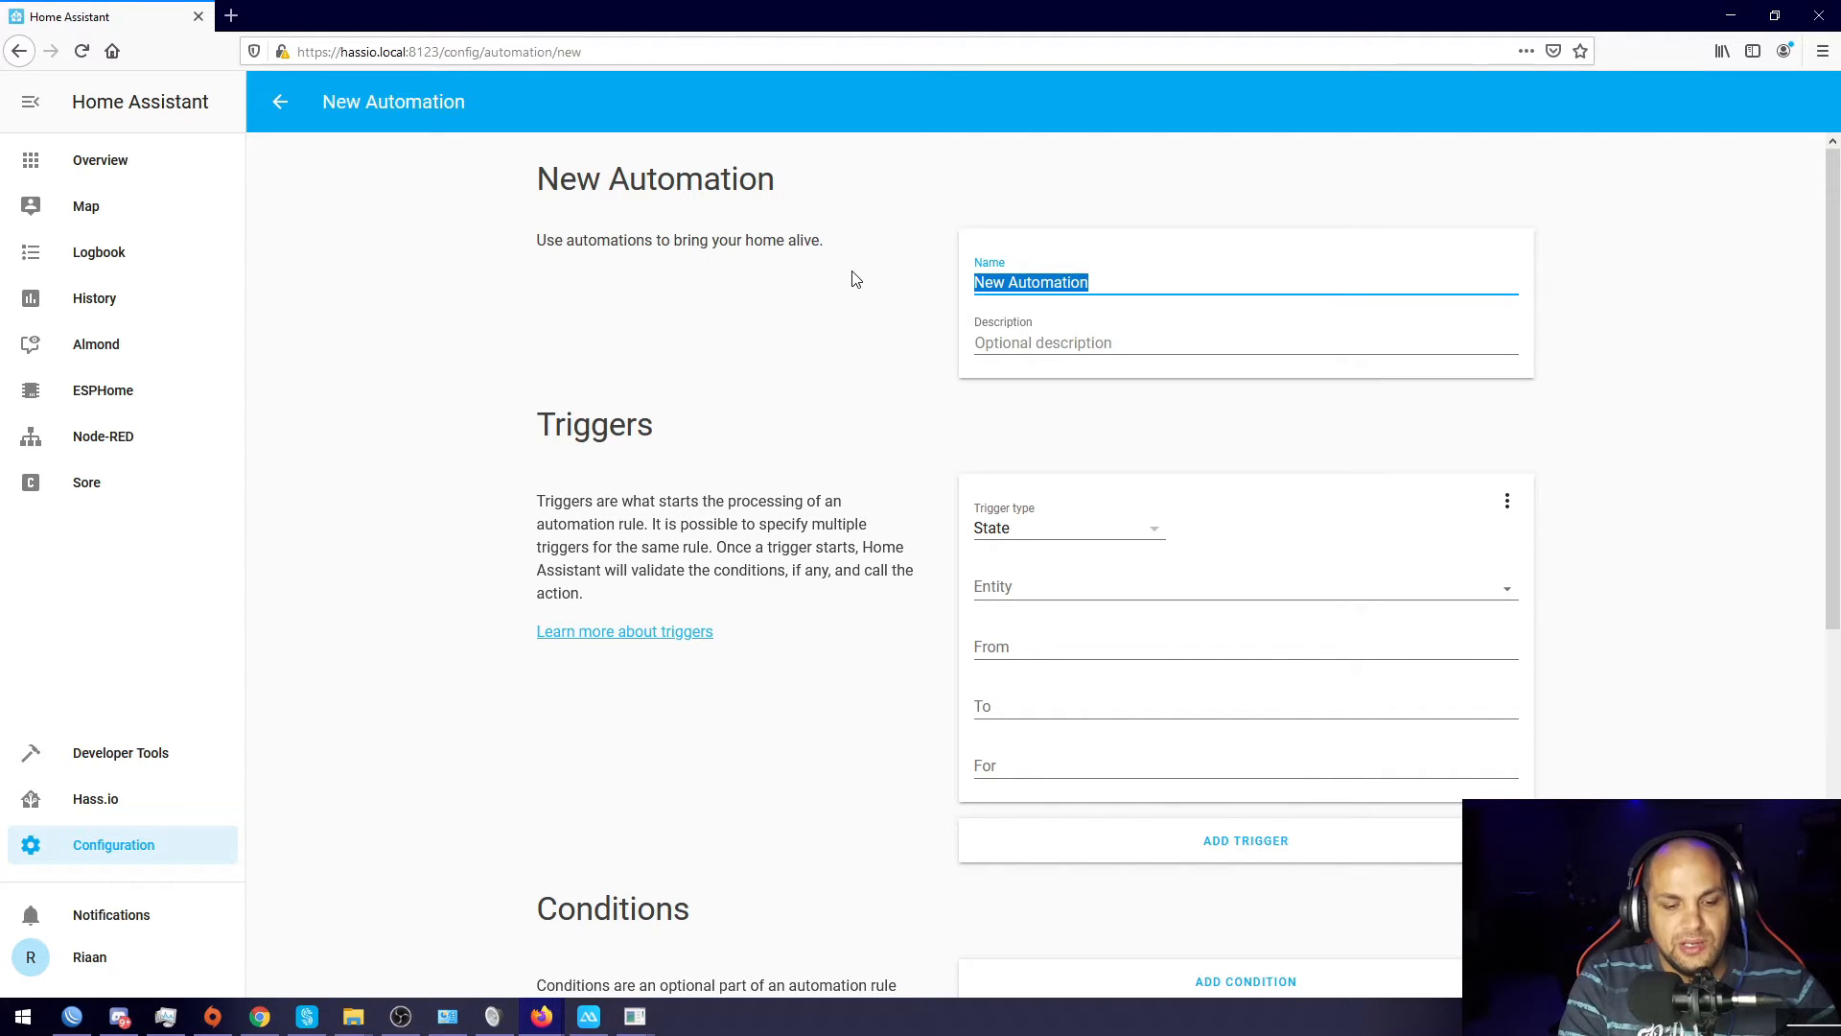
pyautogui.write('Door')
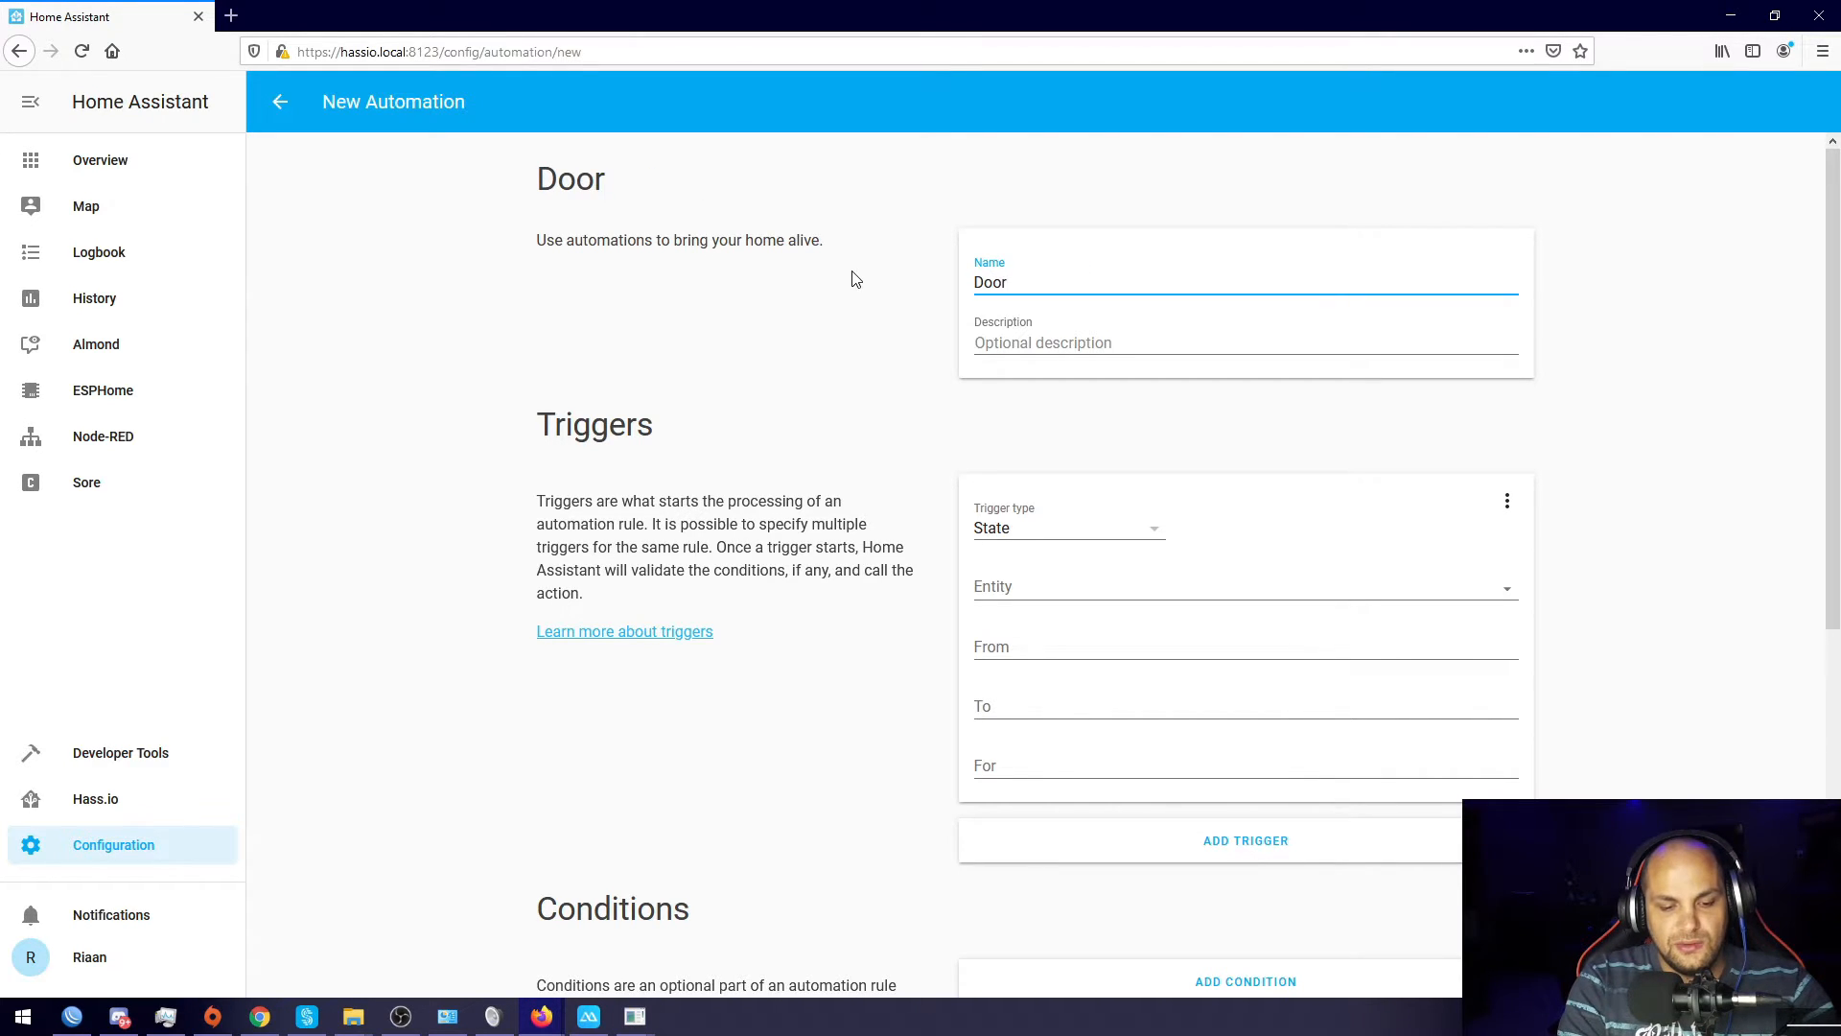
pyautogui.write('bell')
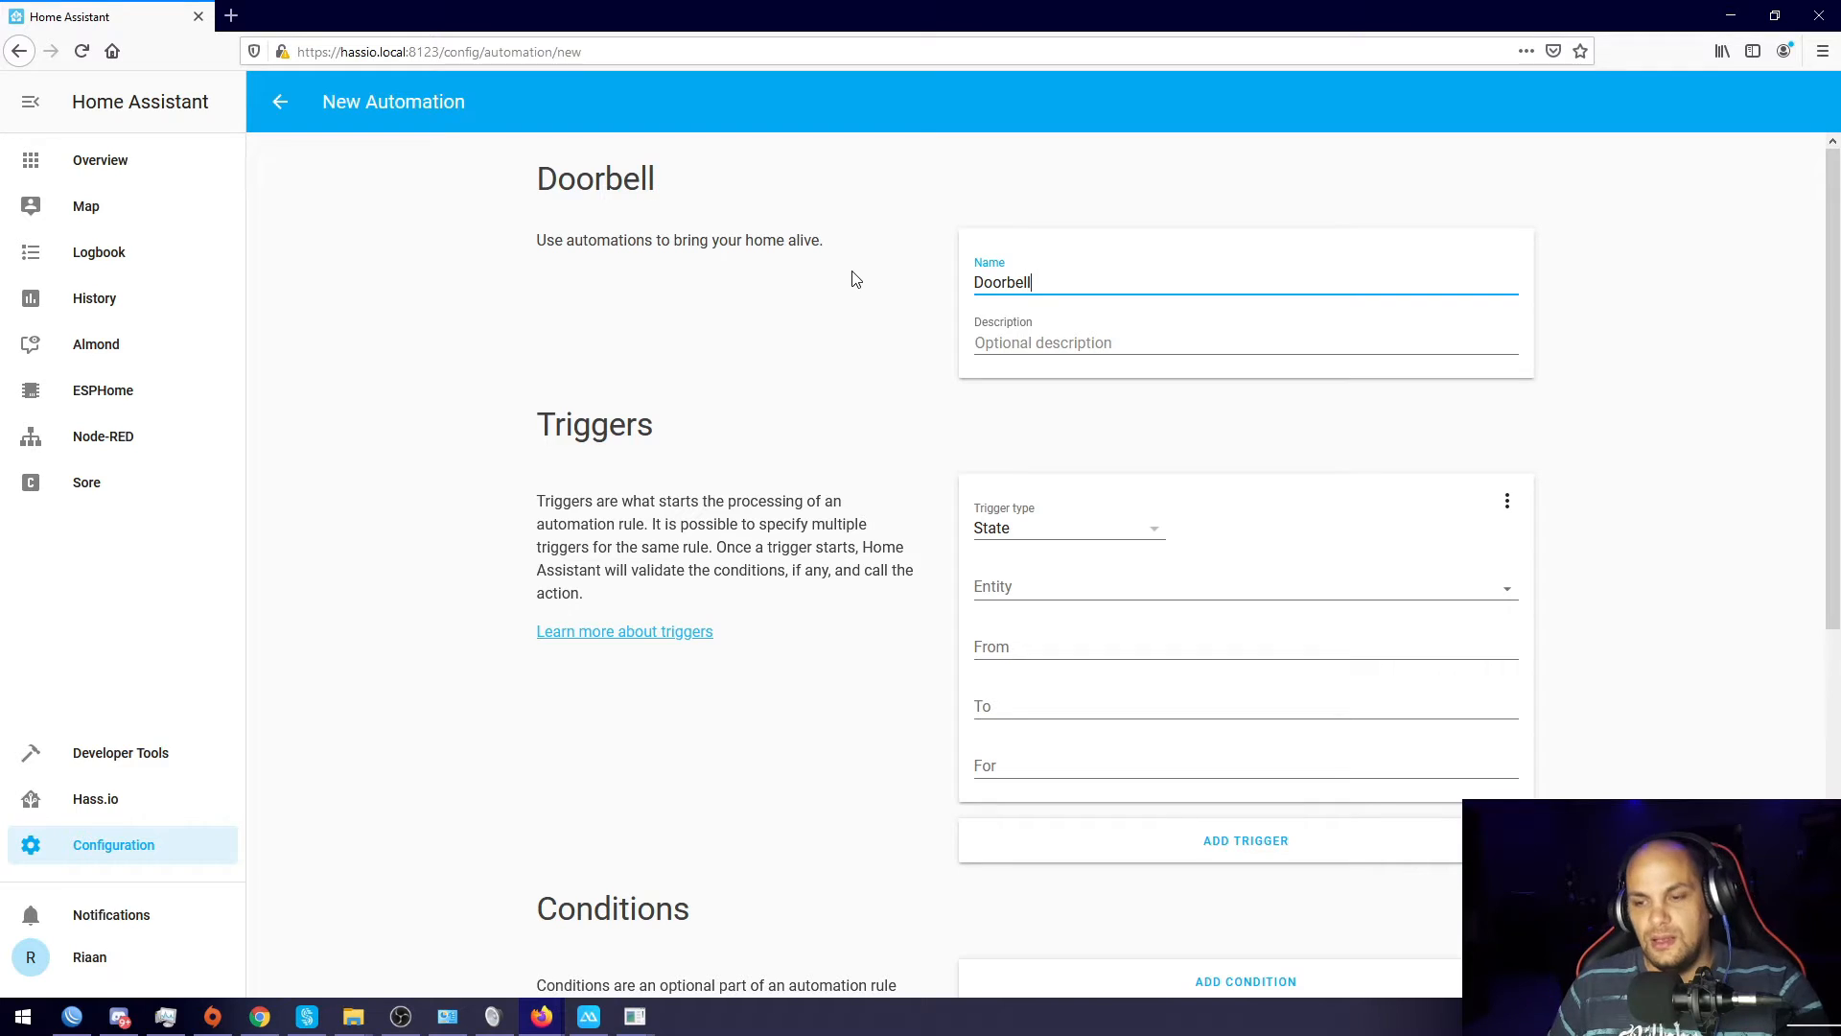
pyautogui.click(909, 358)
pyautogui.click(1058, 337)
pyautogui.click(863, 655)
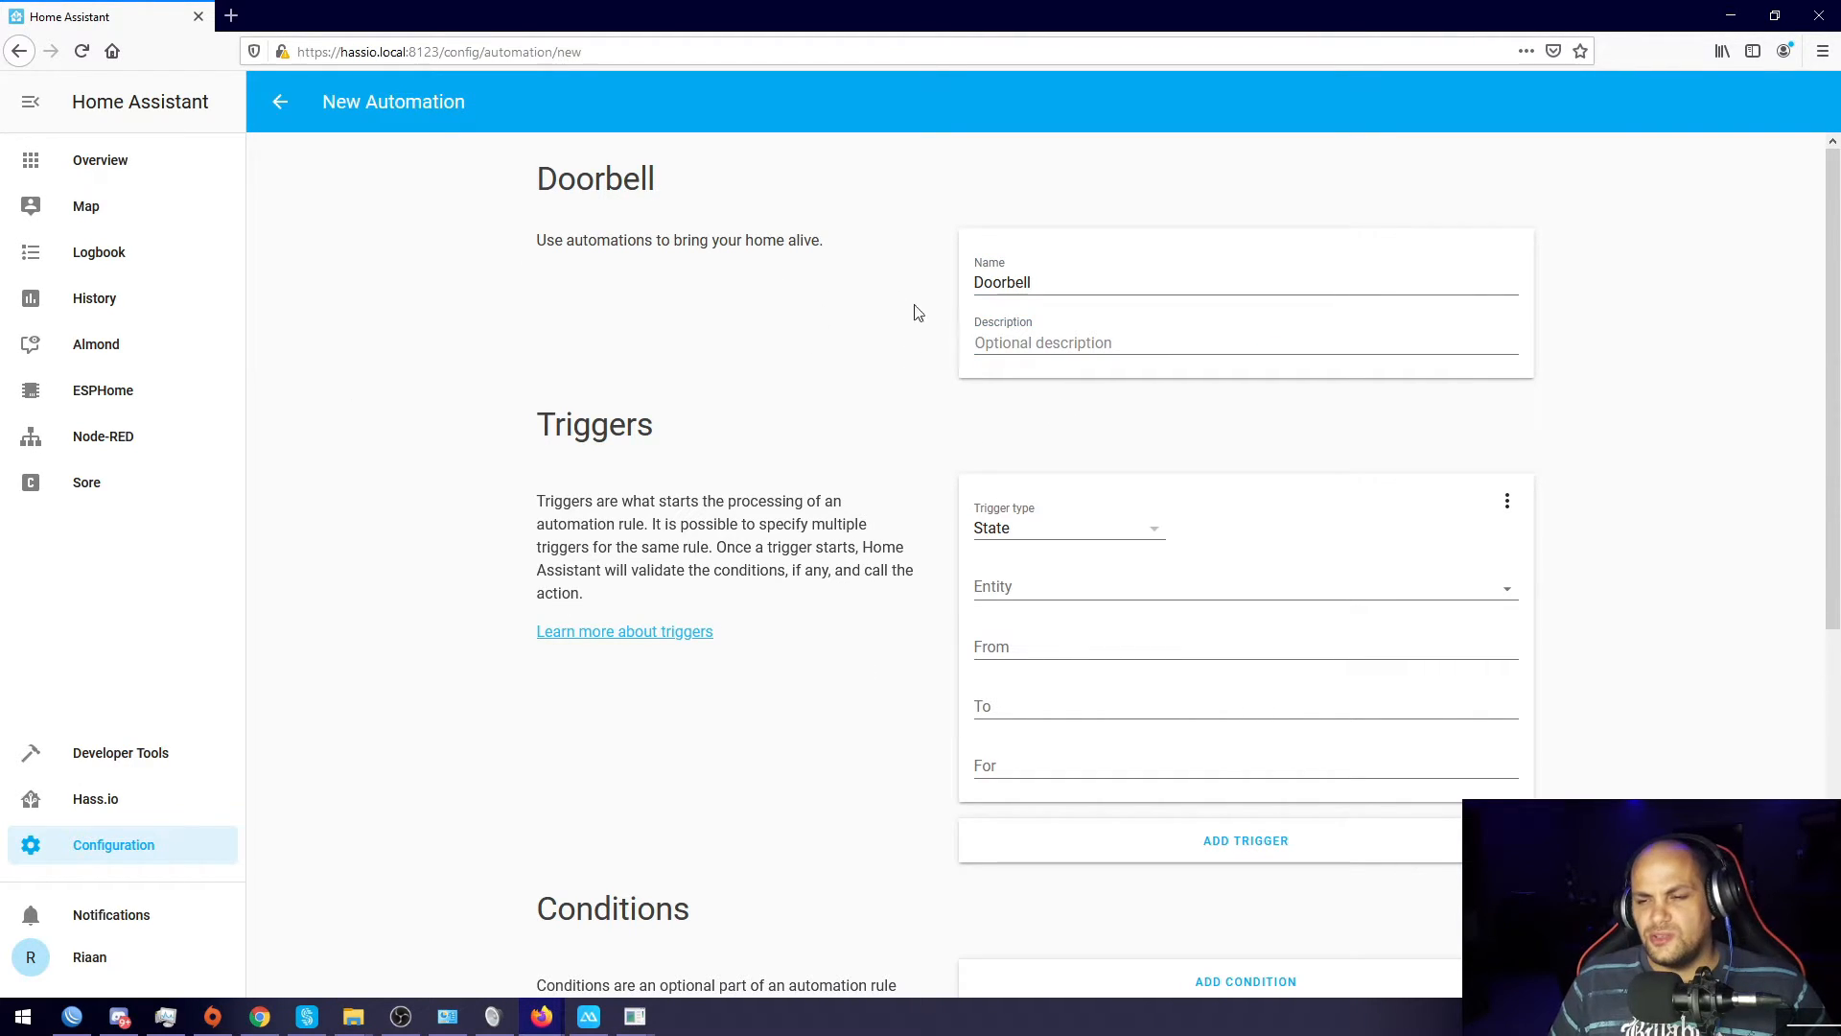
# Step: Set the trigger type to State with the Ring sensor (binary_sensor.ring) as its entity
pyautogui.scroll(-1, 892, 484)
pyautogui.scroll(-1, 892, 485)
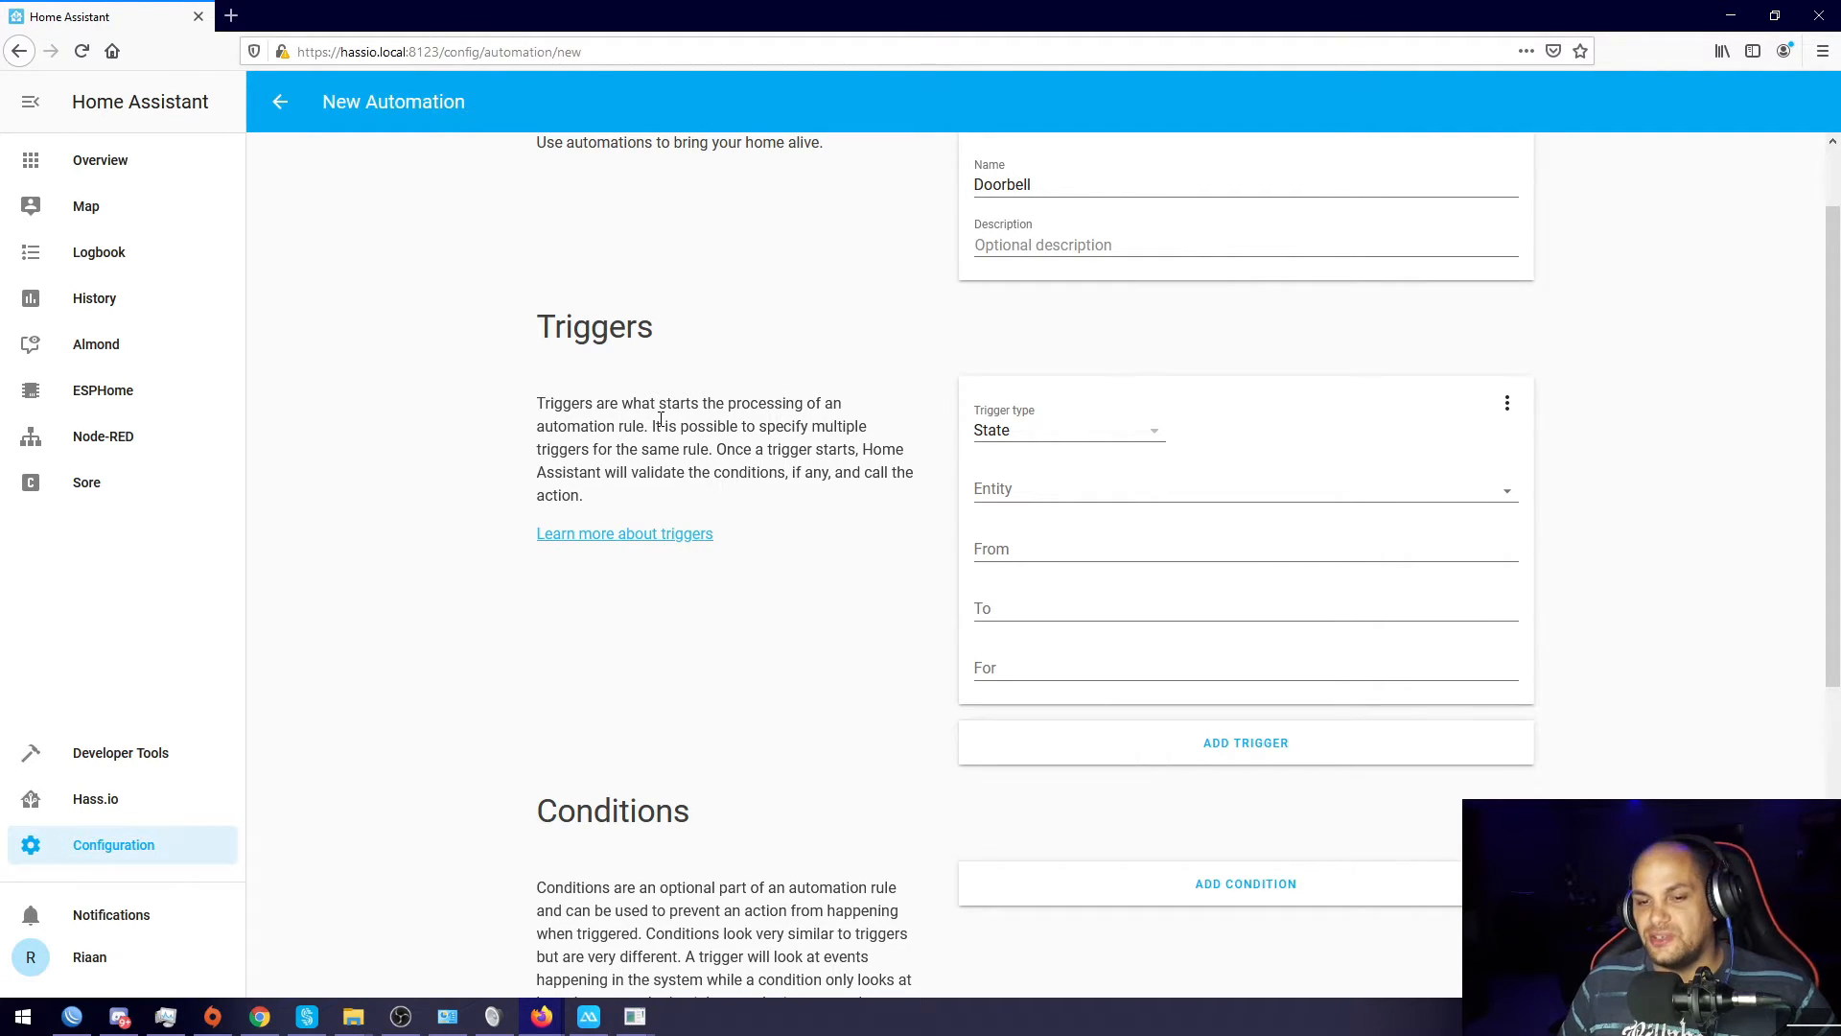
pyautogui.click(1146, 433)
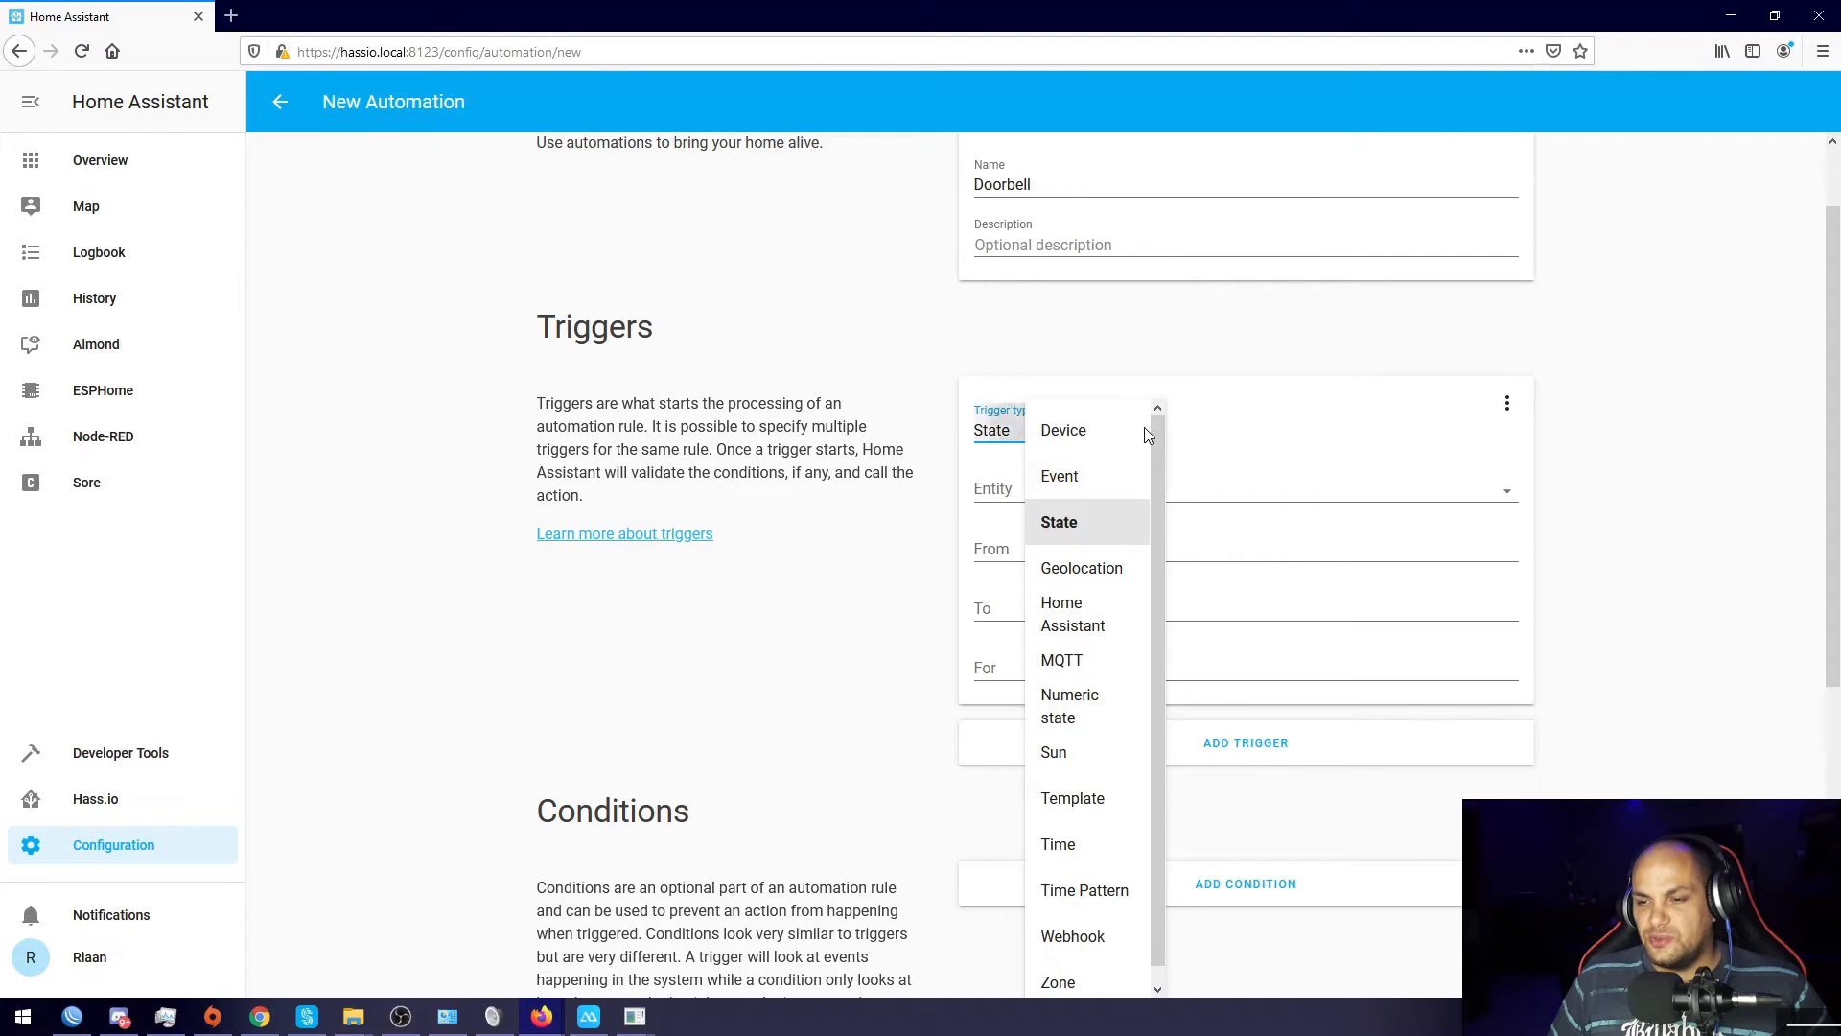
pyautogui.click(1144, 428)
pyautogui.click(1147, 433)
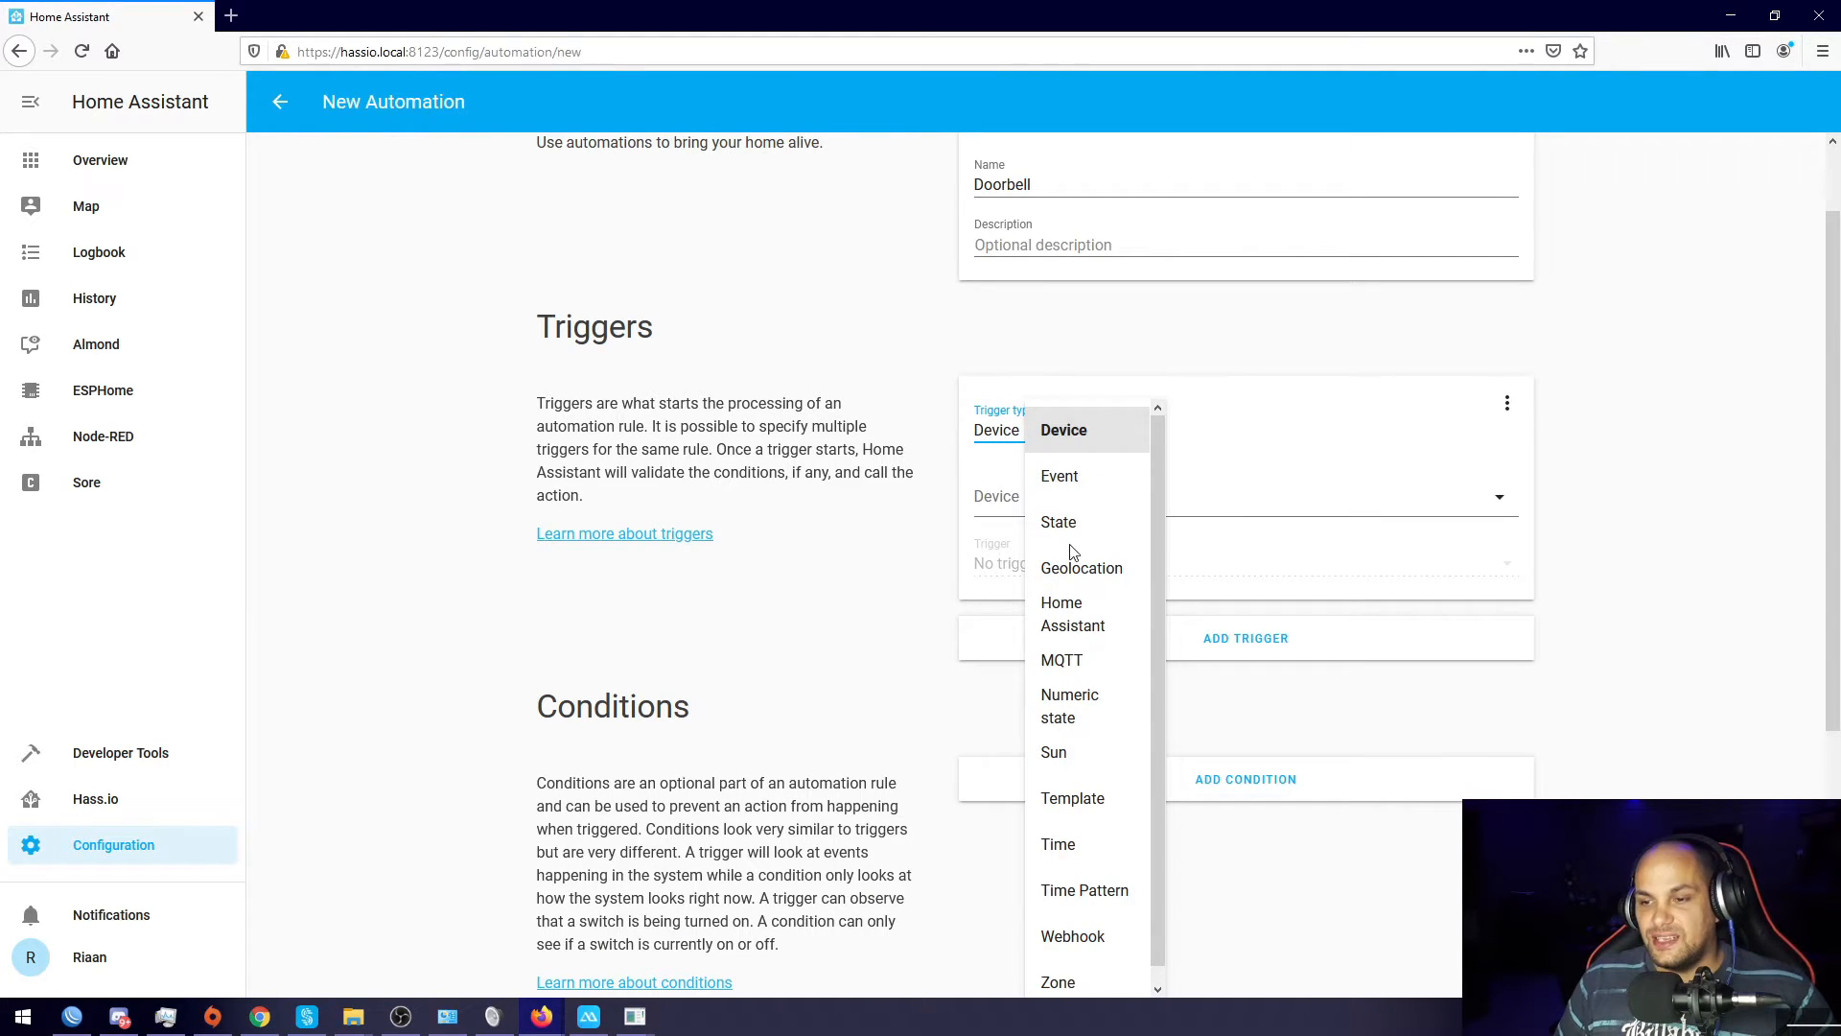
pyautogui.click(1066, 535)
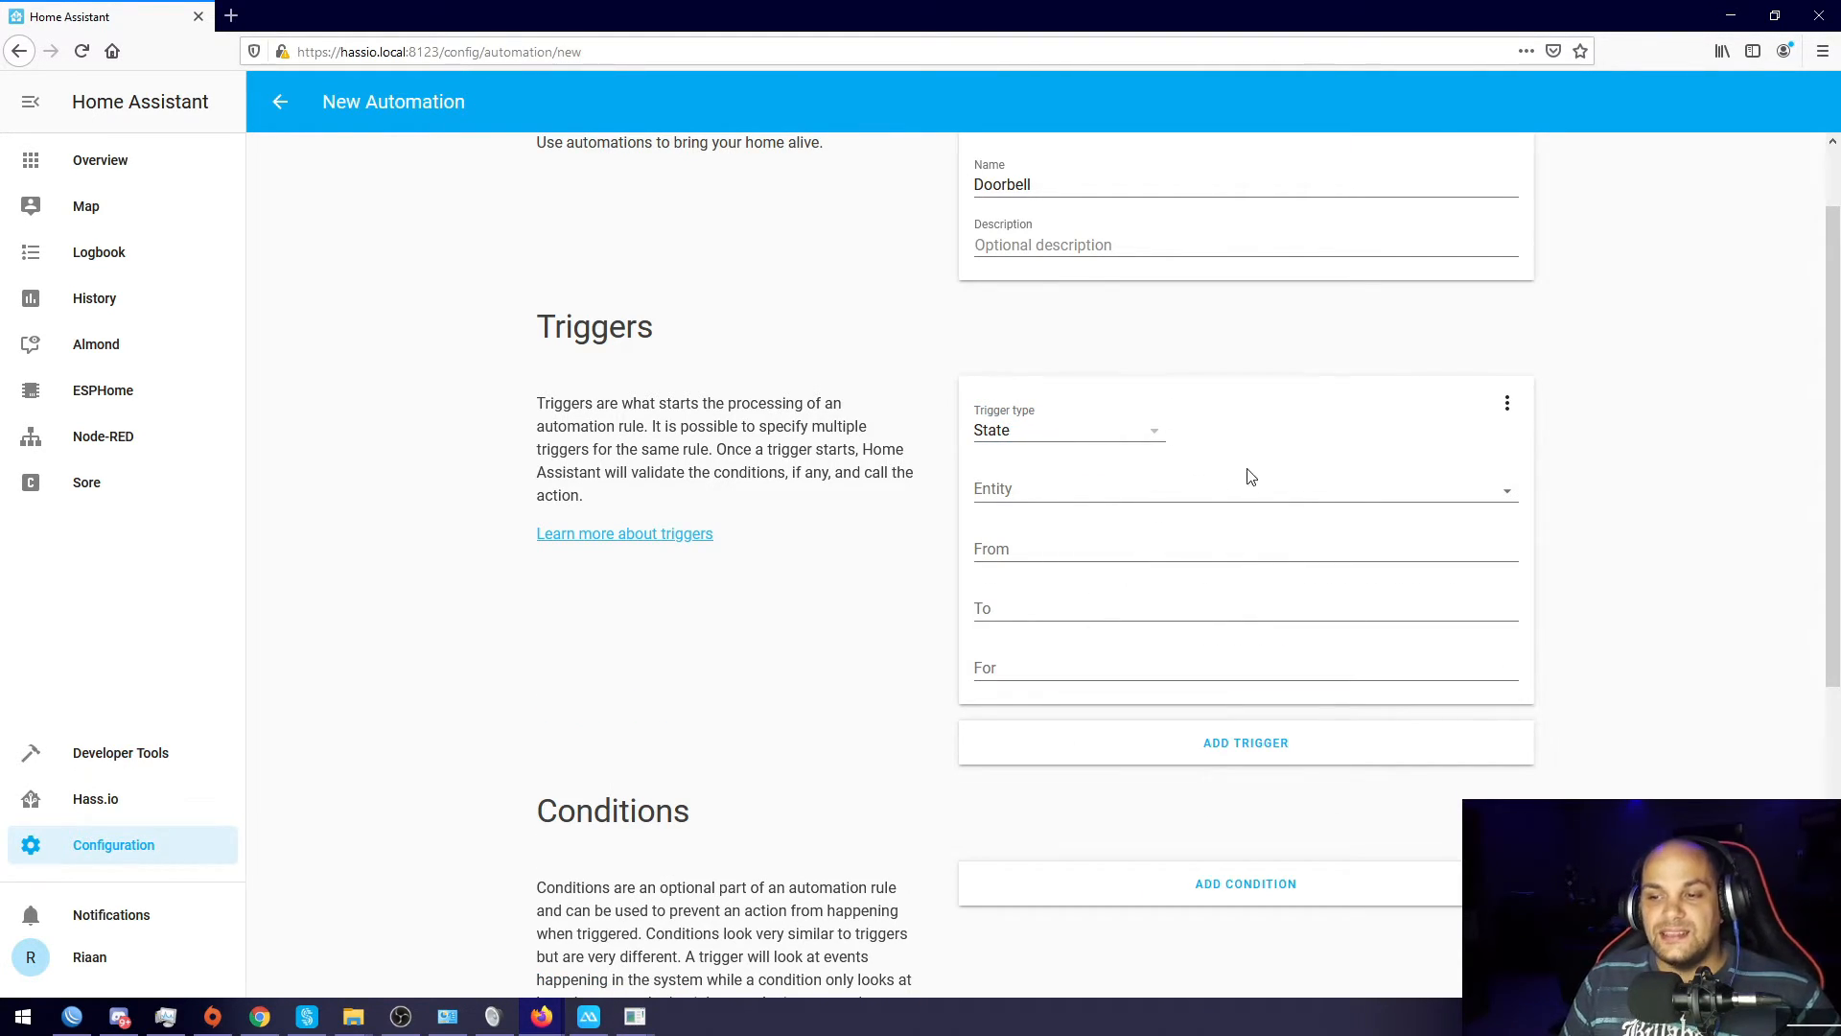
pyautogui.click(1509, 502)
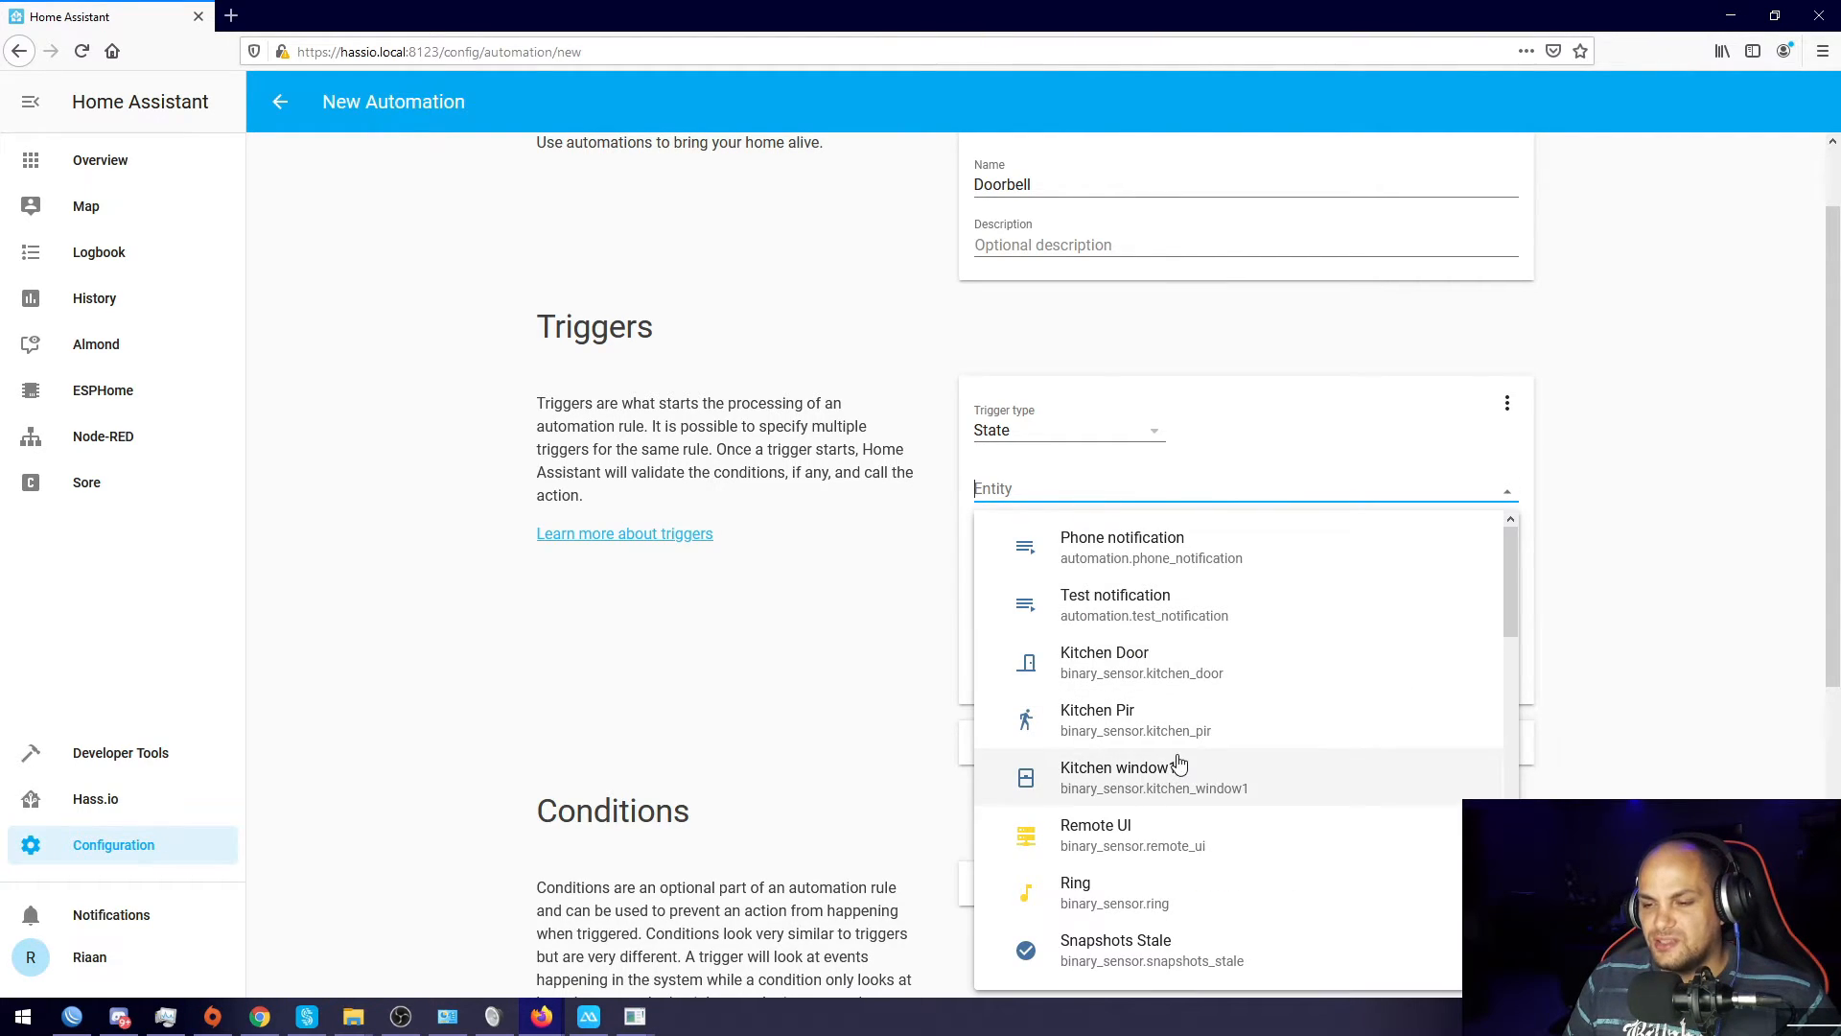
pyautogui.scroll(-2, 1141, 815)
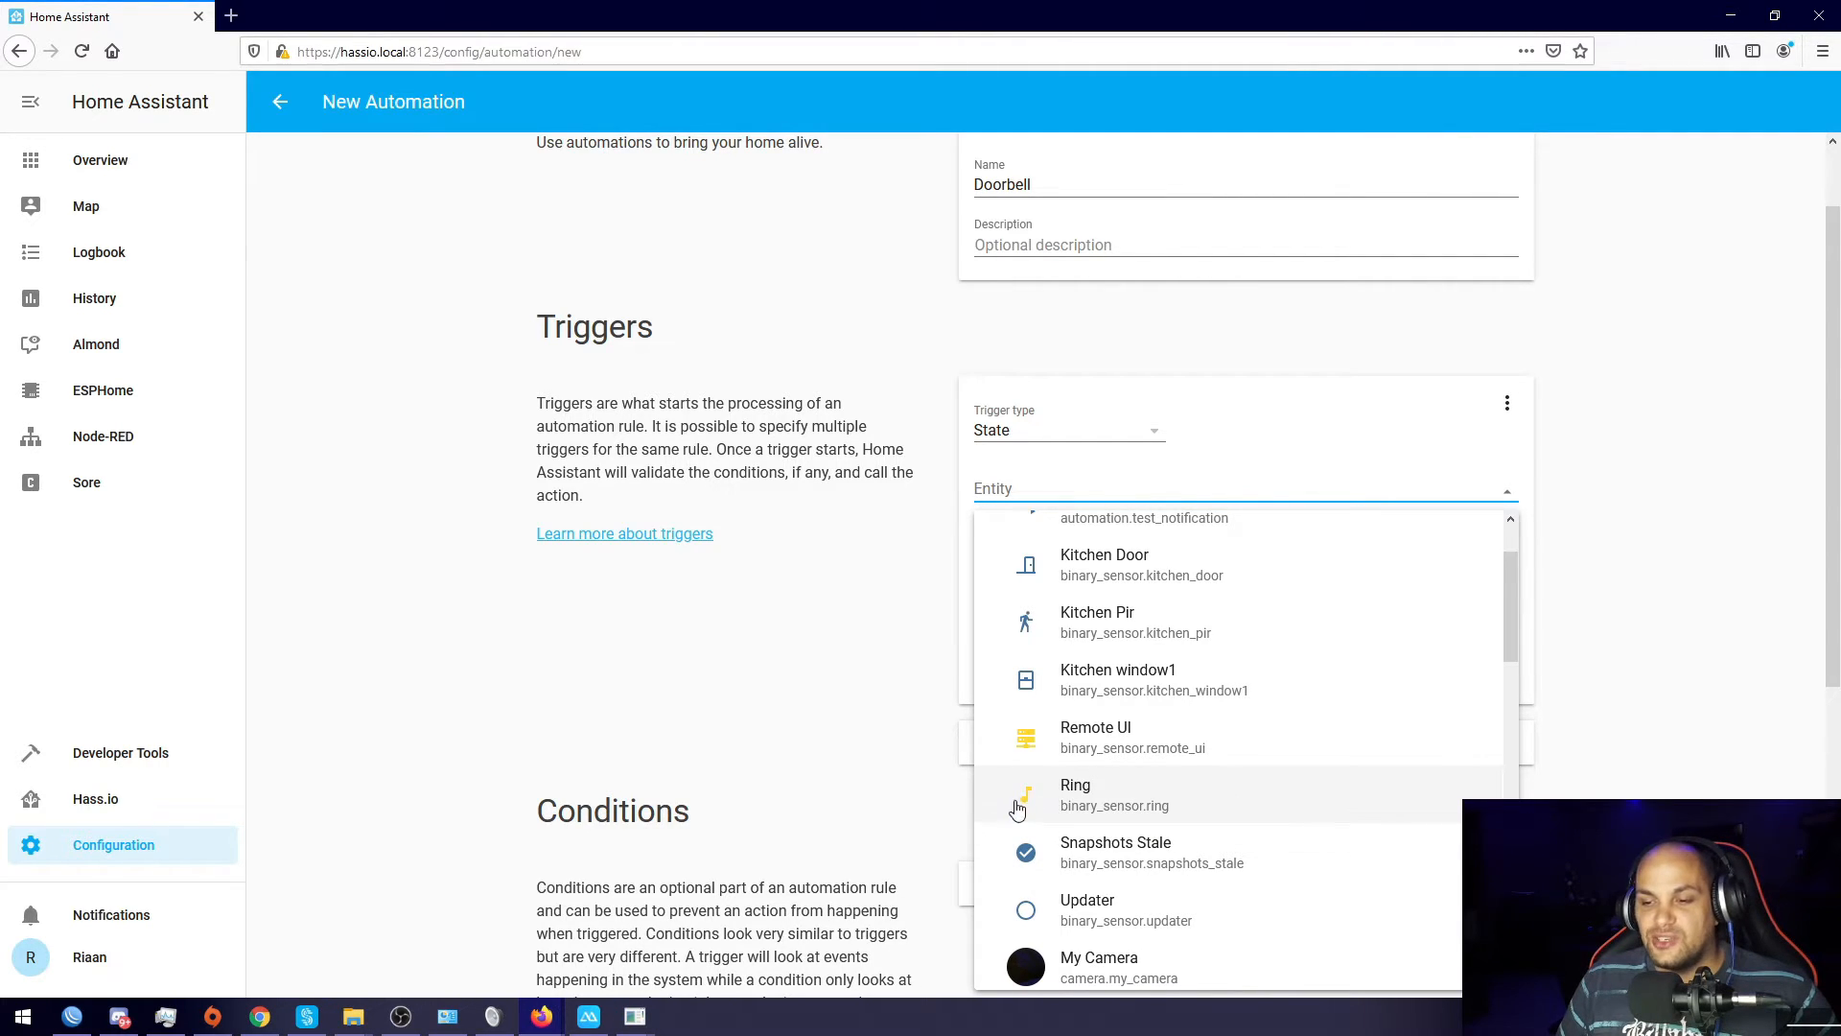
pyautogui.click(1053, 811)
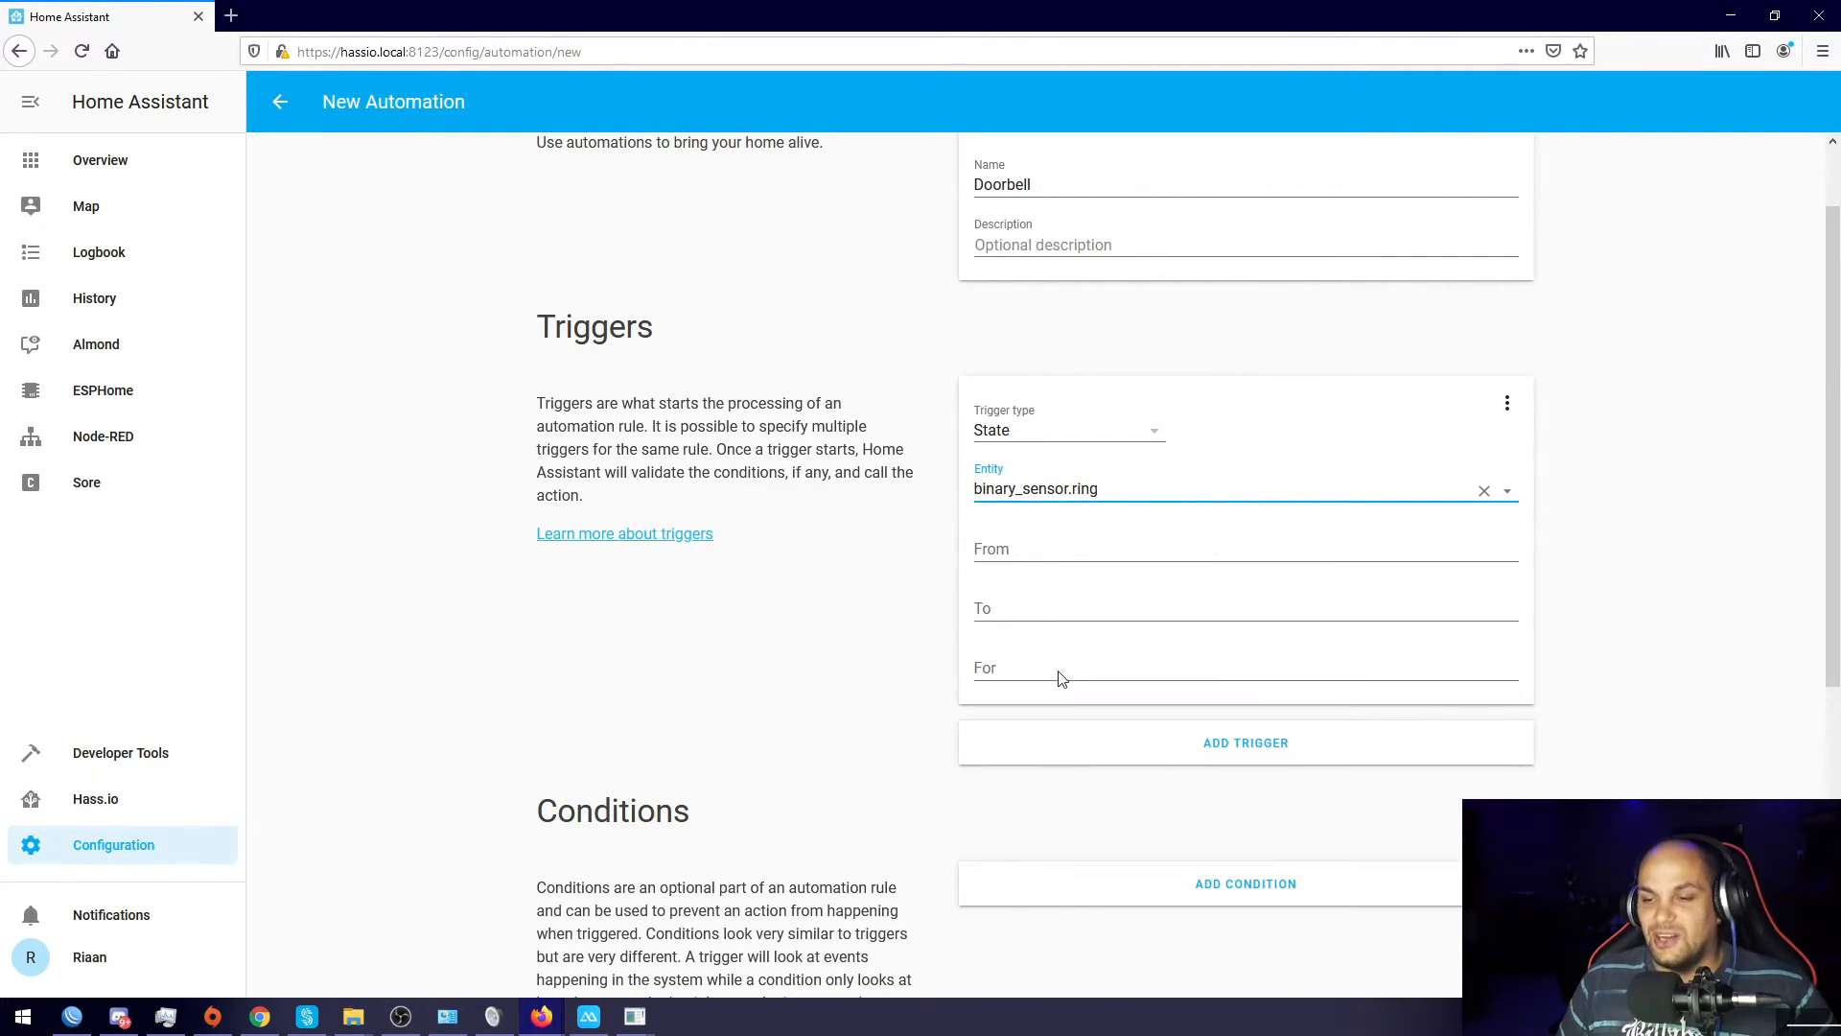
# Step: Make the trigger fire when the state changes from on to off
pyautogui.click(1007, 546)
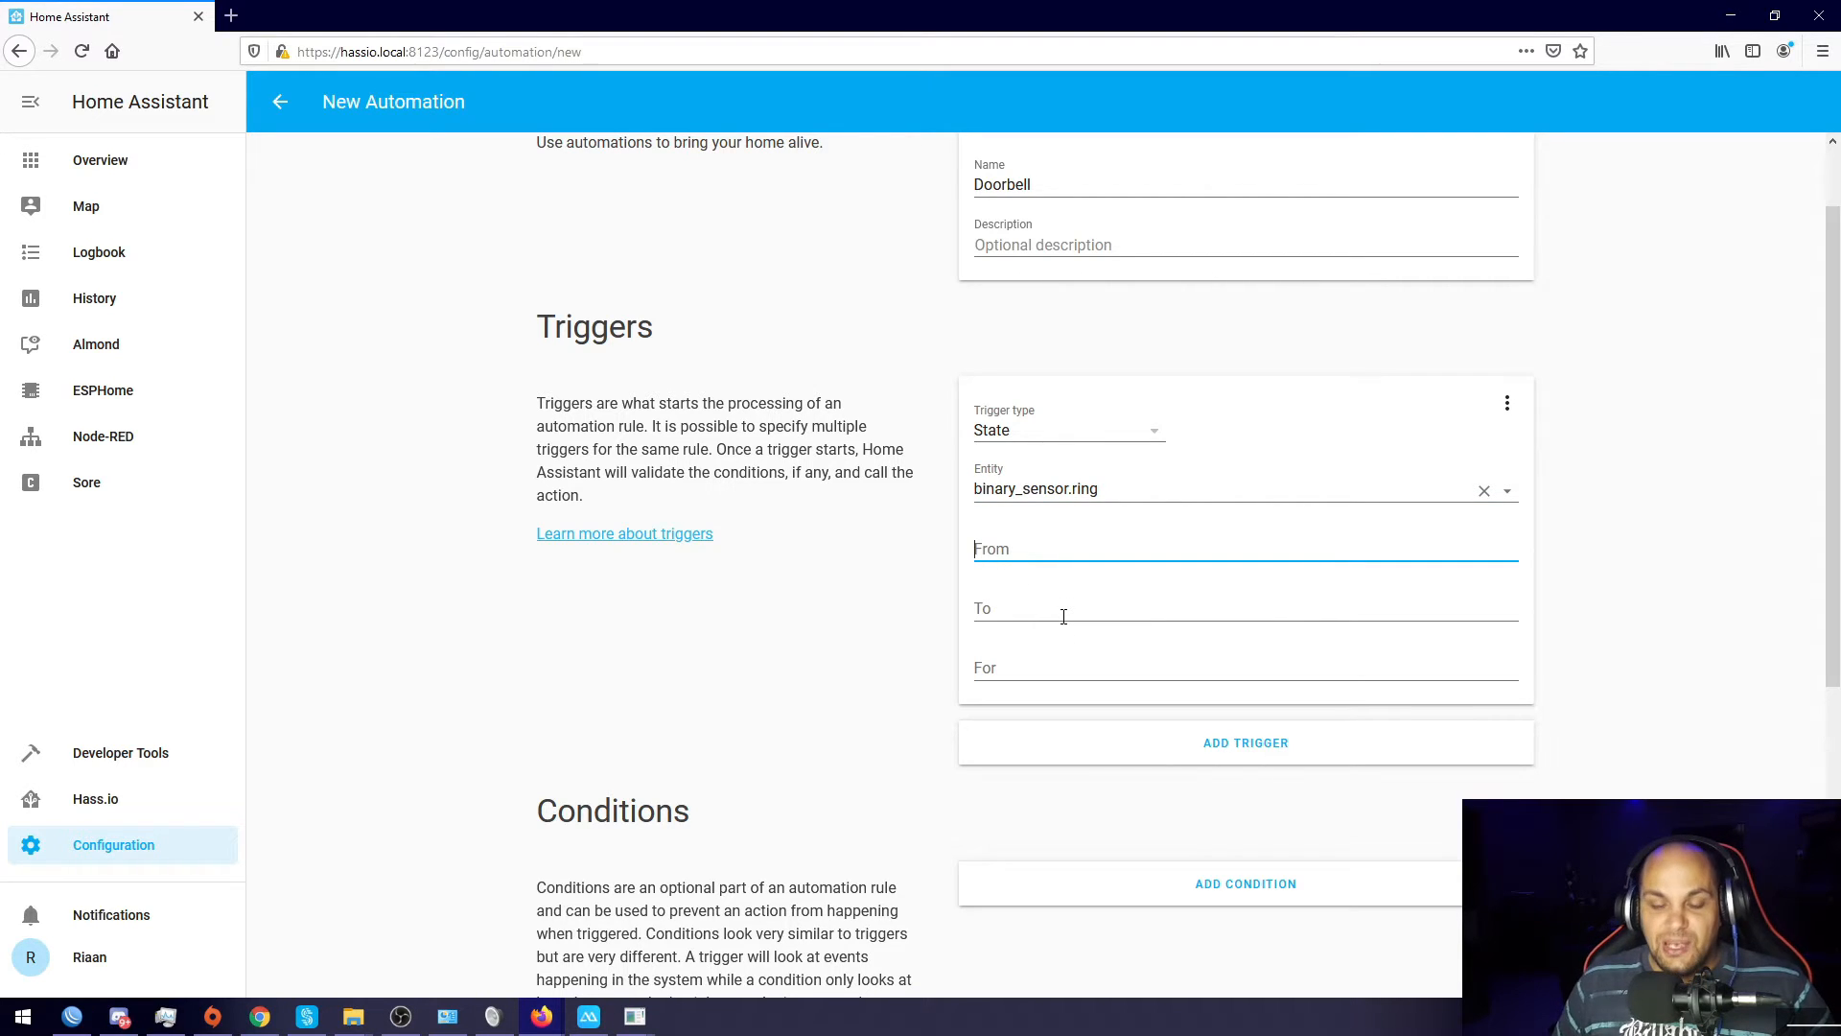
pyautogui.write('on')
pyautogui.click(1042, 612)
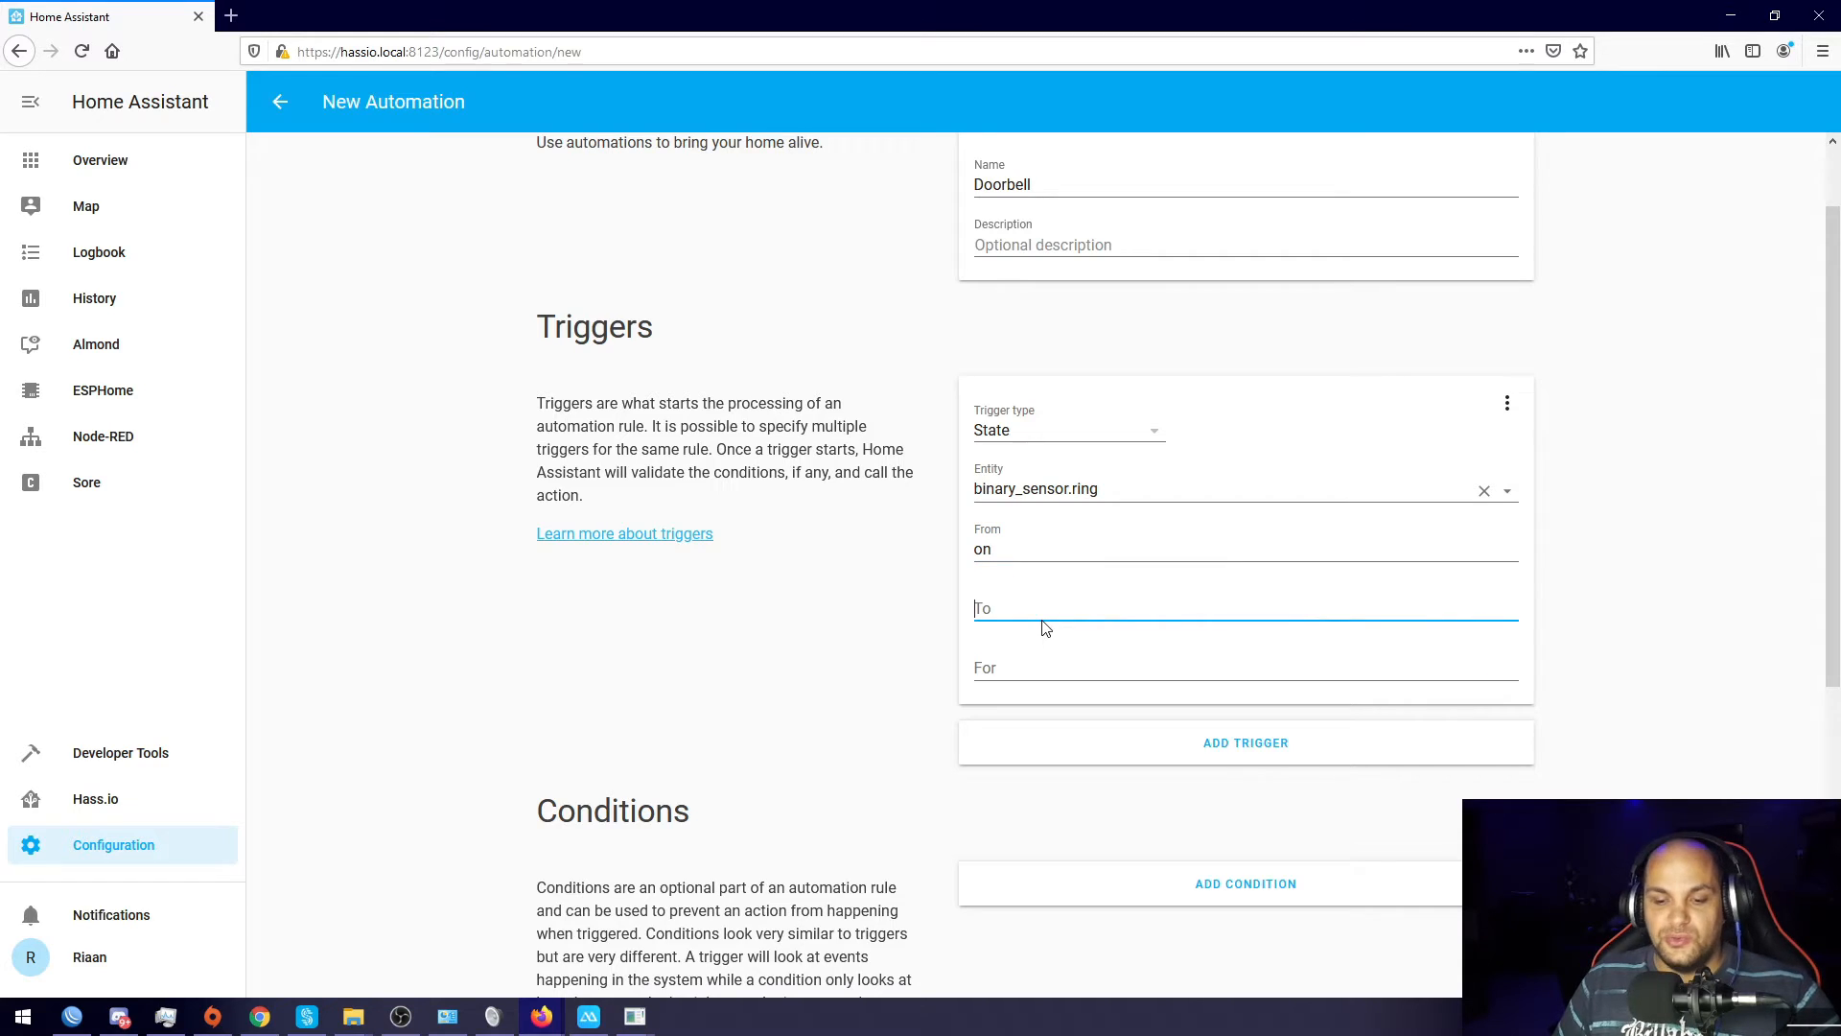
pyautogui.write('off')
pyautogui.click(875, 639)
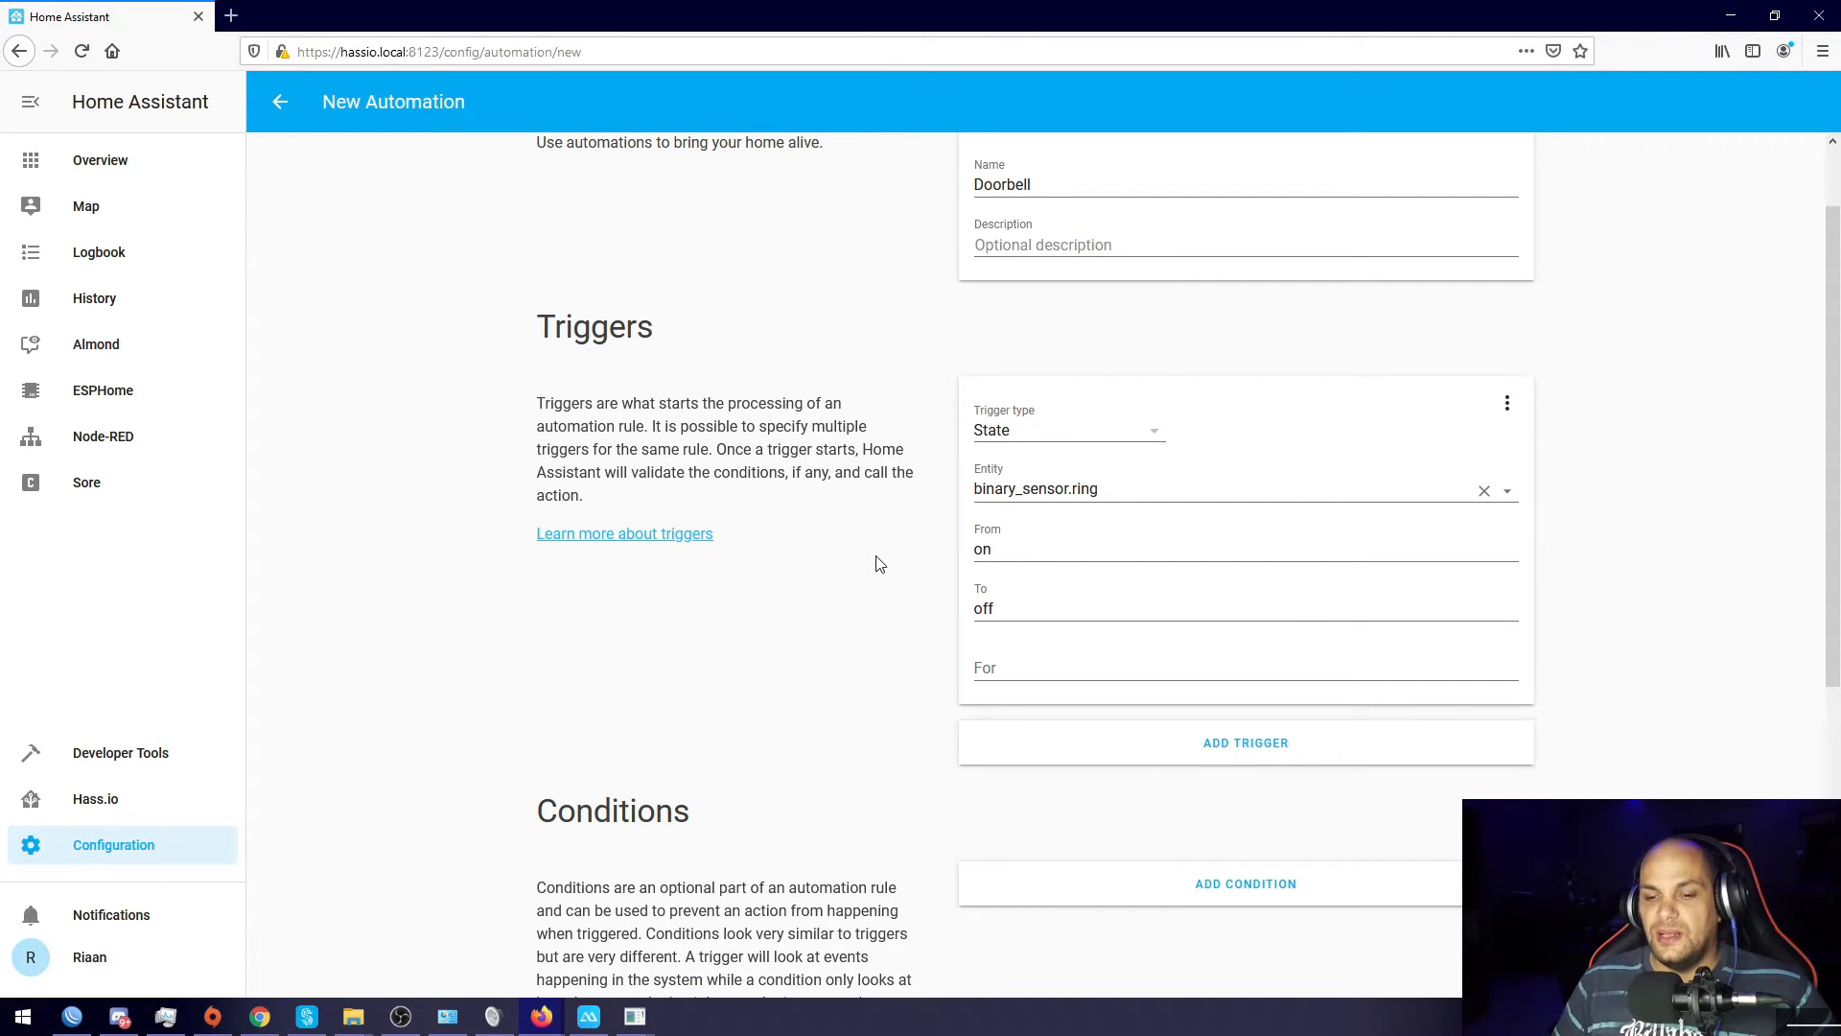
pyautogui.scroll(-5, 876, 575)
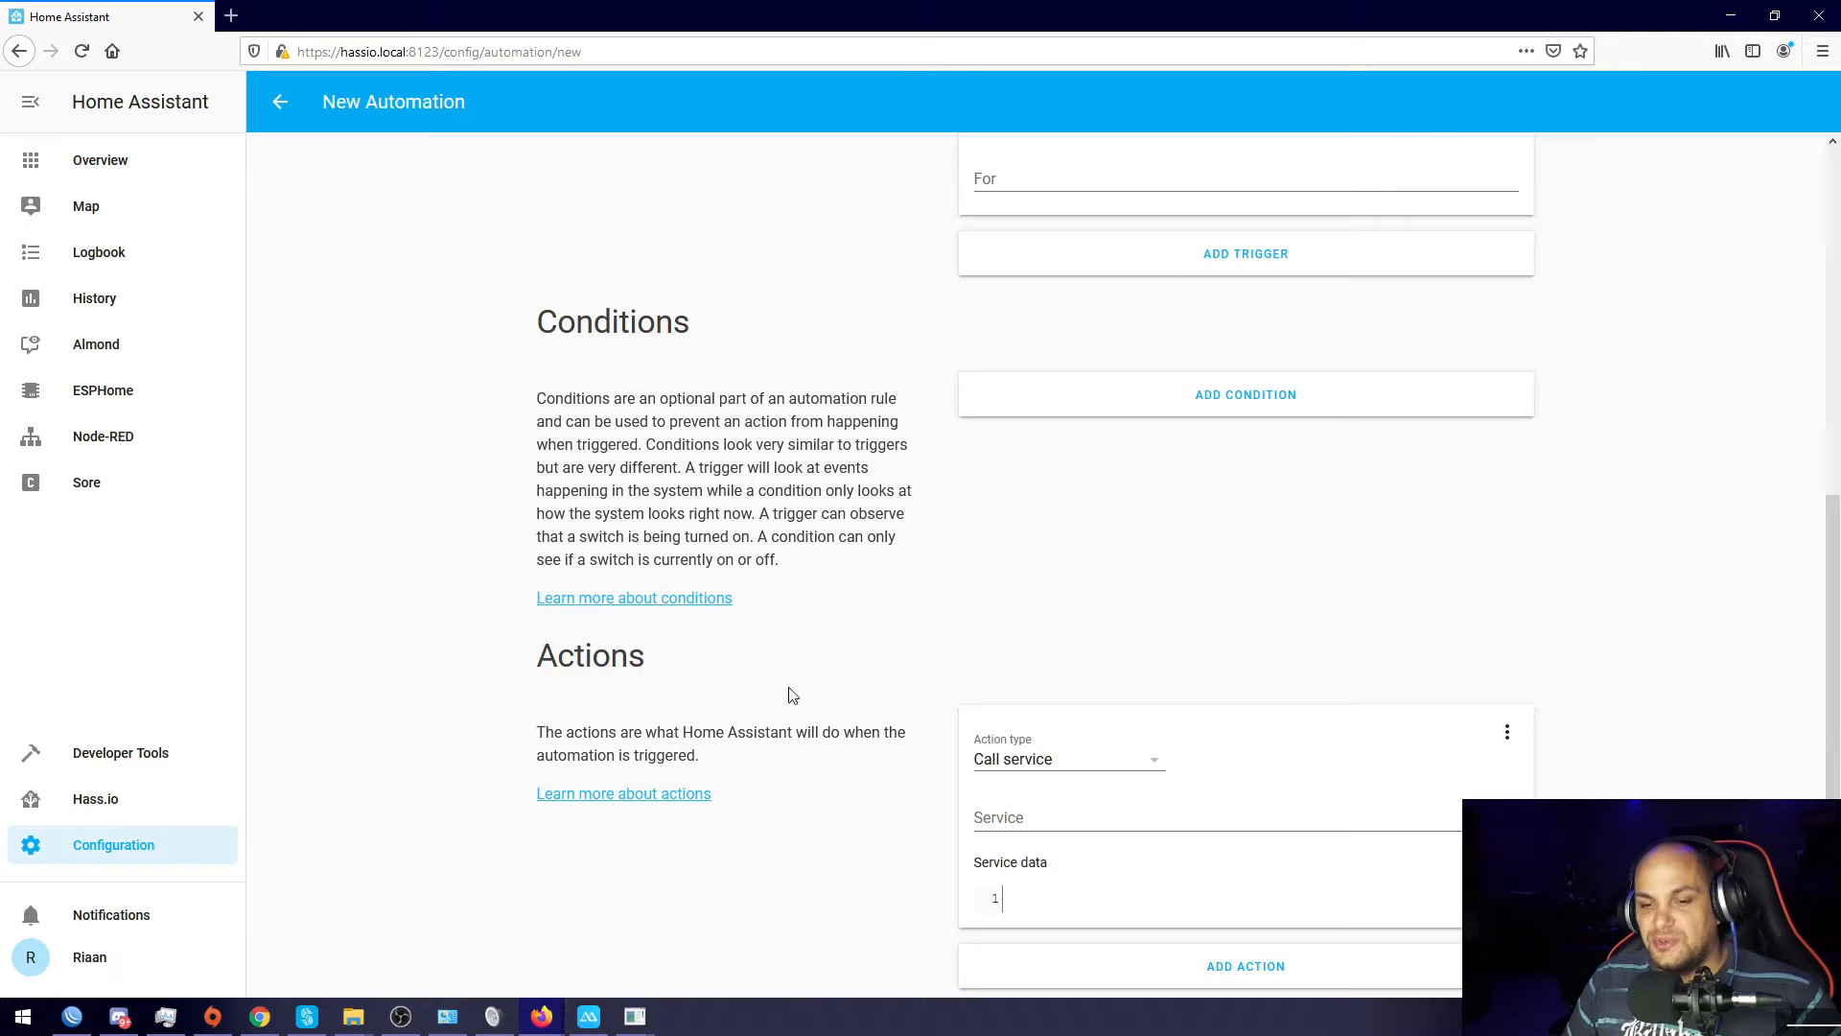
pyautogui.scroll(-1, 710, 686)
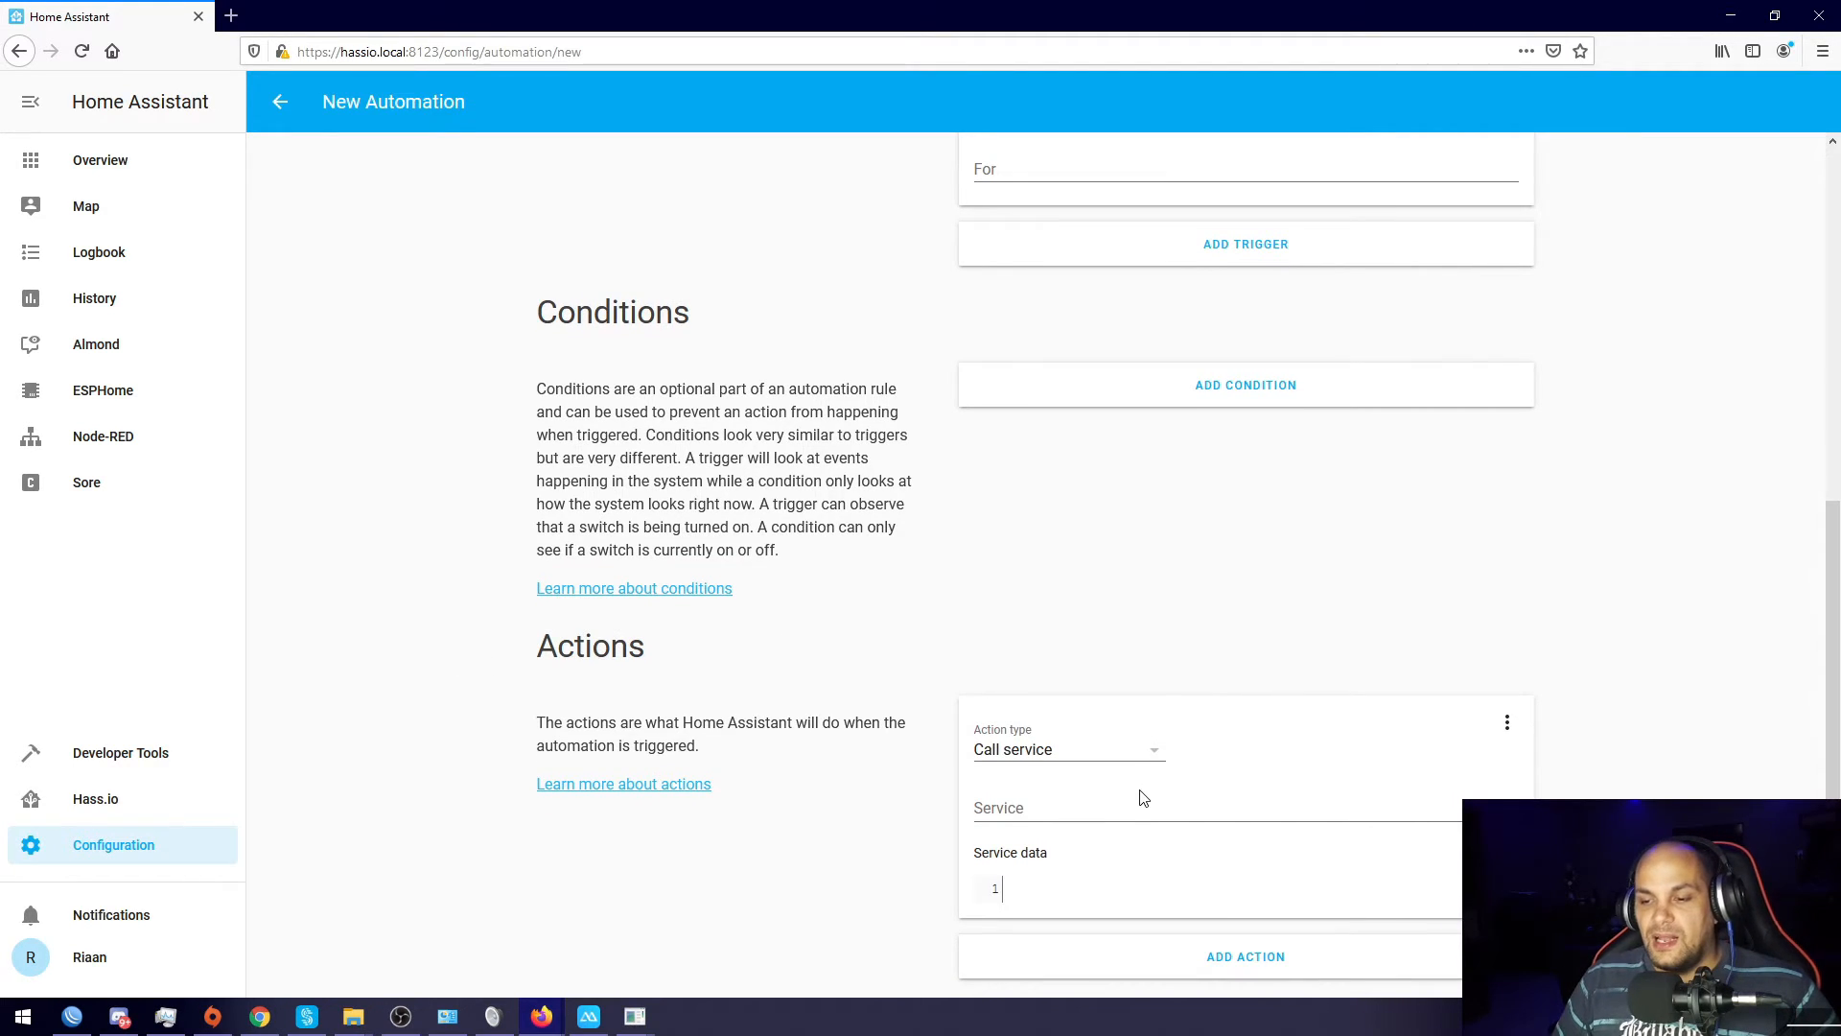
pyautogui.click(1160, 758)
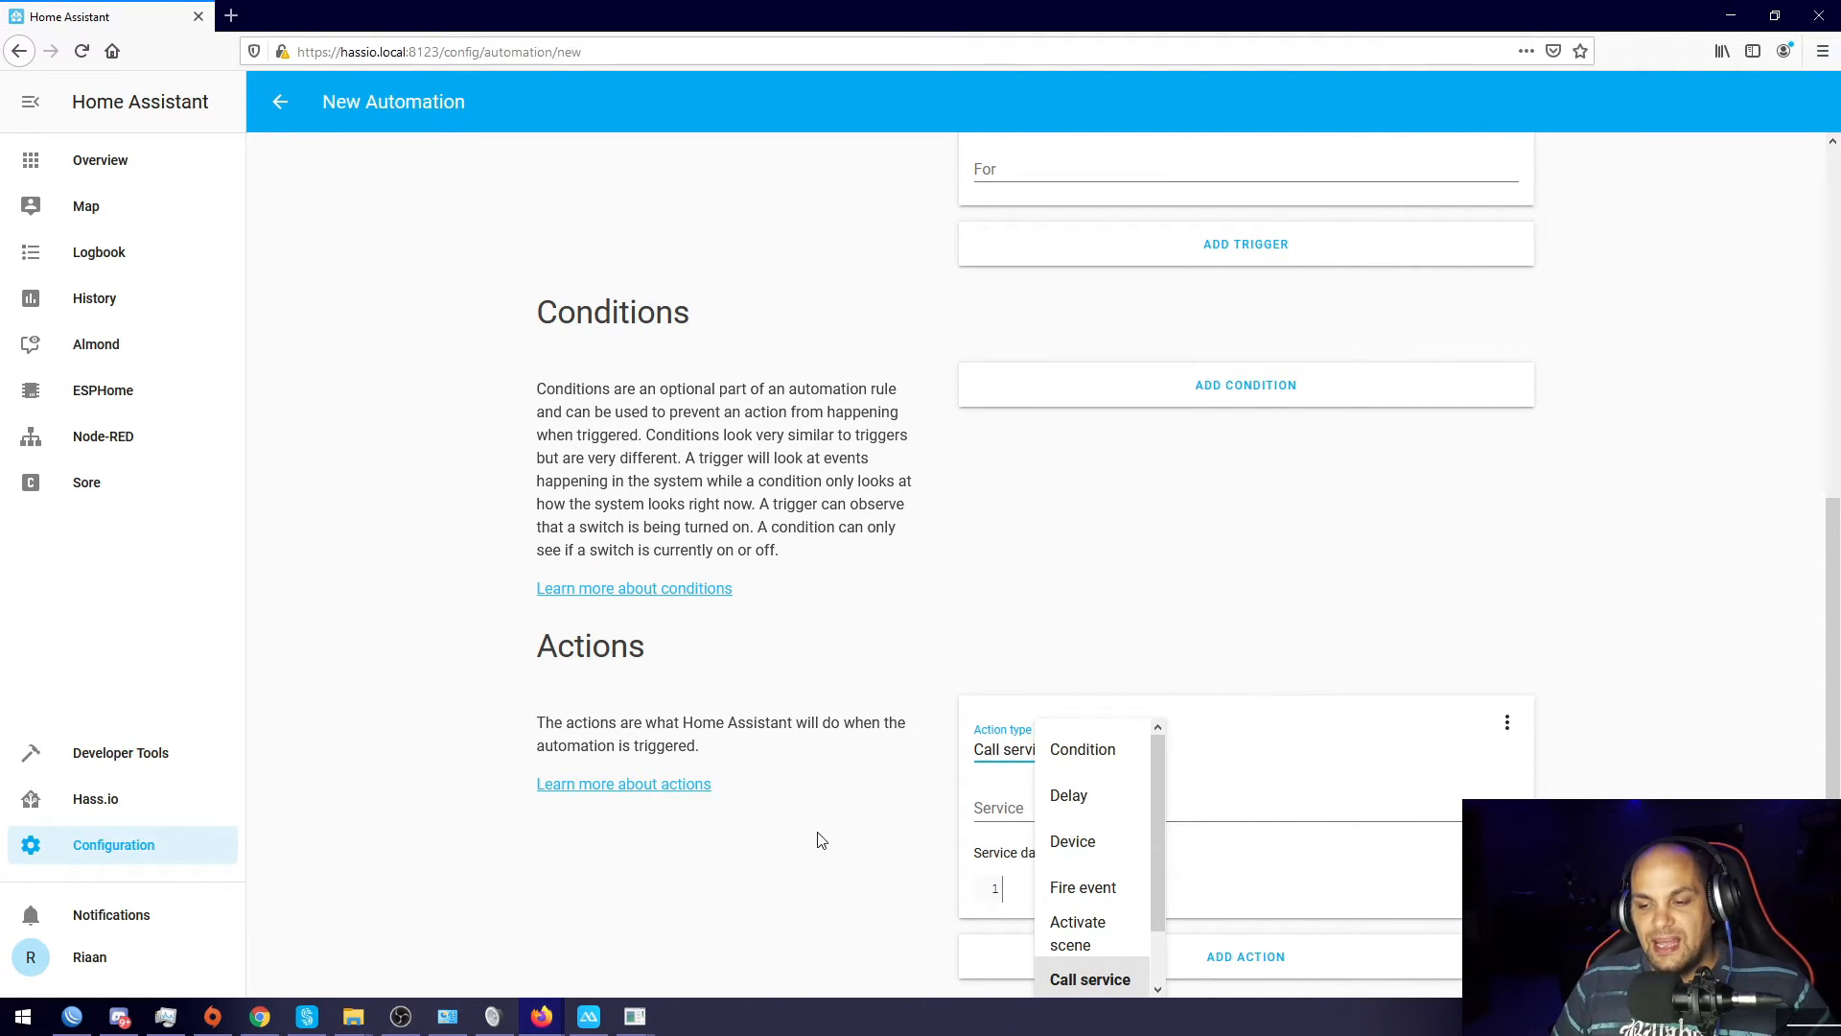
# Step: Keep Call service as the action type and choose notify.mobile_app_vog_l29 as its service
pyautogui.moveTo(1148, 883); pyautogui.dragTo(1112, 973)
pyautogui.moveTo(1161, 918); pyautogui.dragTo(1185, 980)
pyautogui.click(1435, 863)
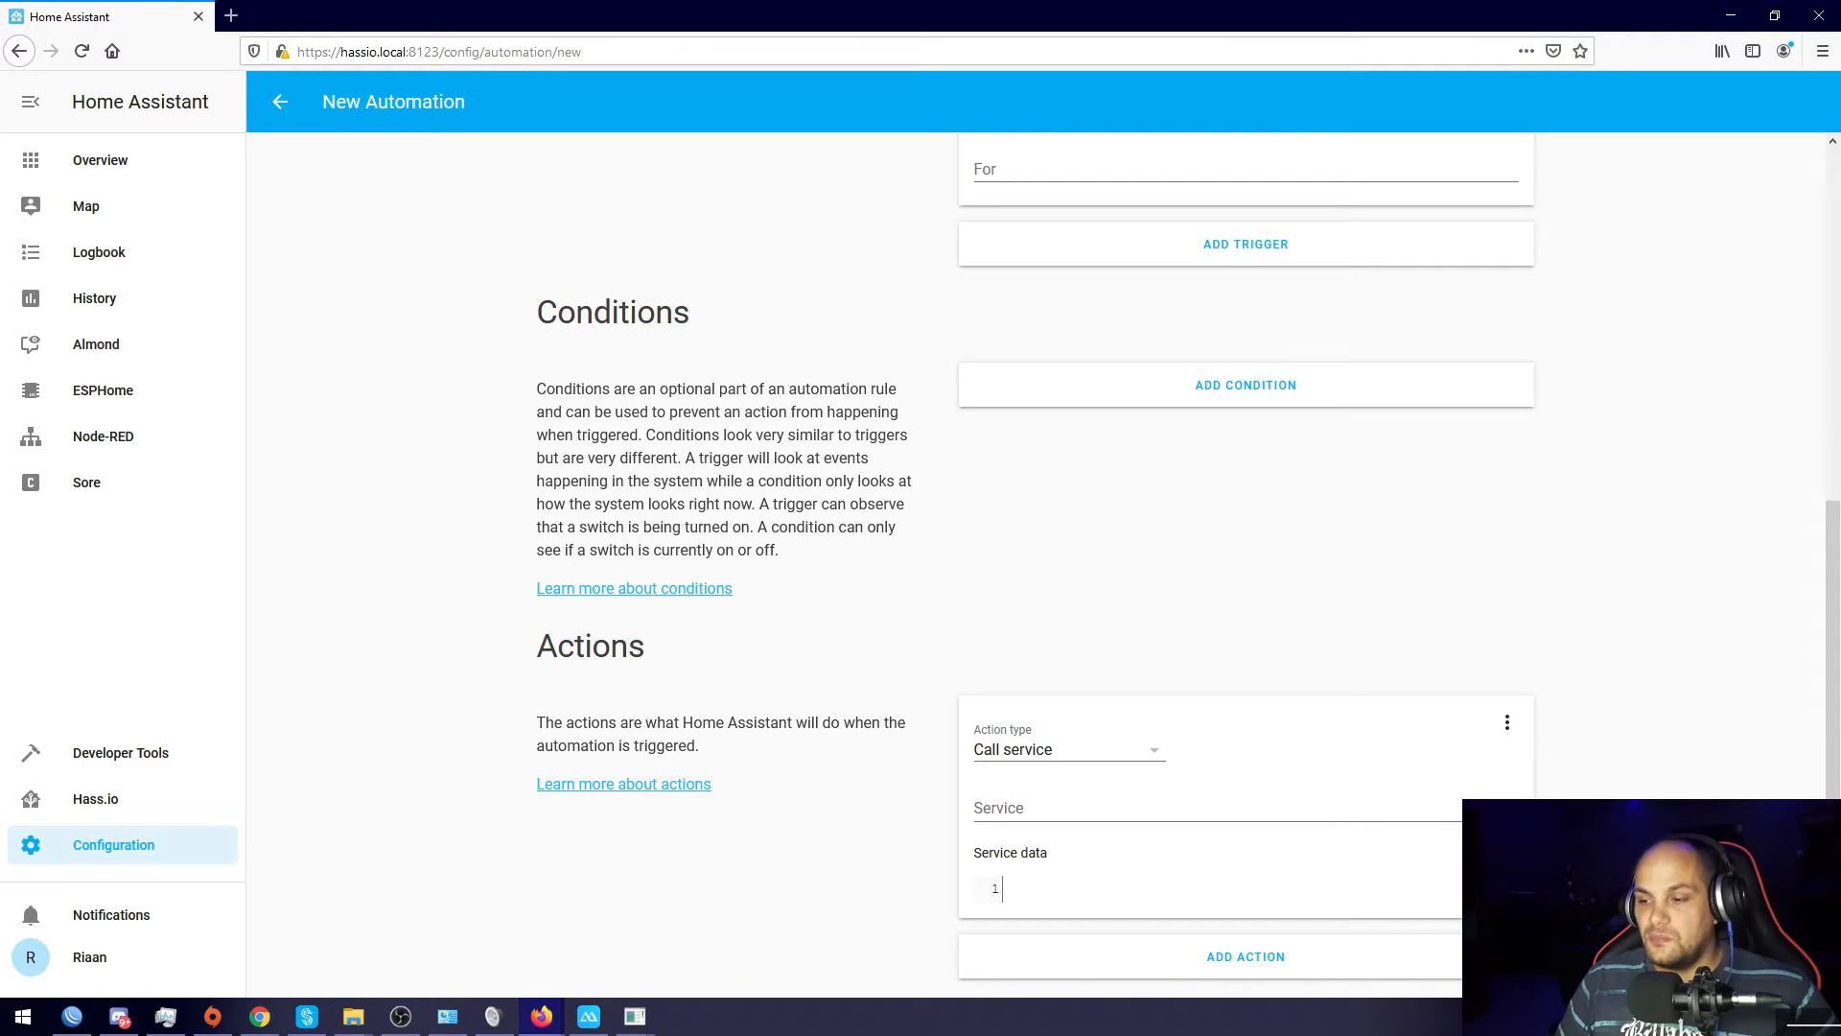
pyautogui.click(1503, 809)
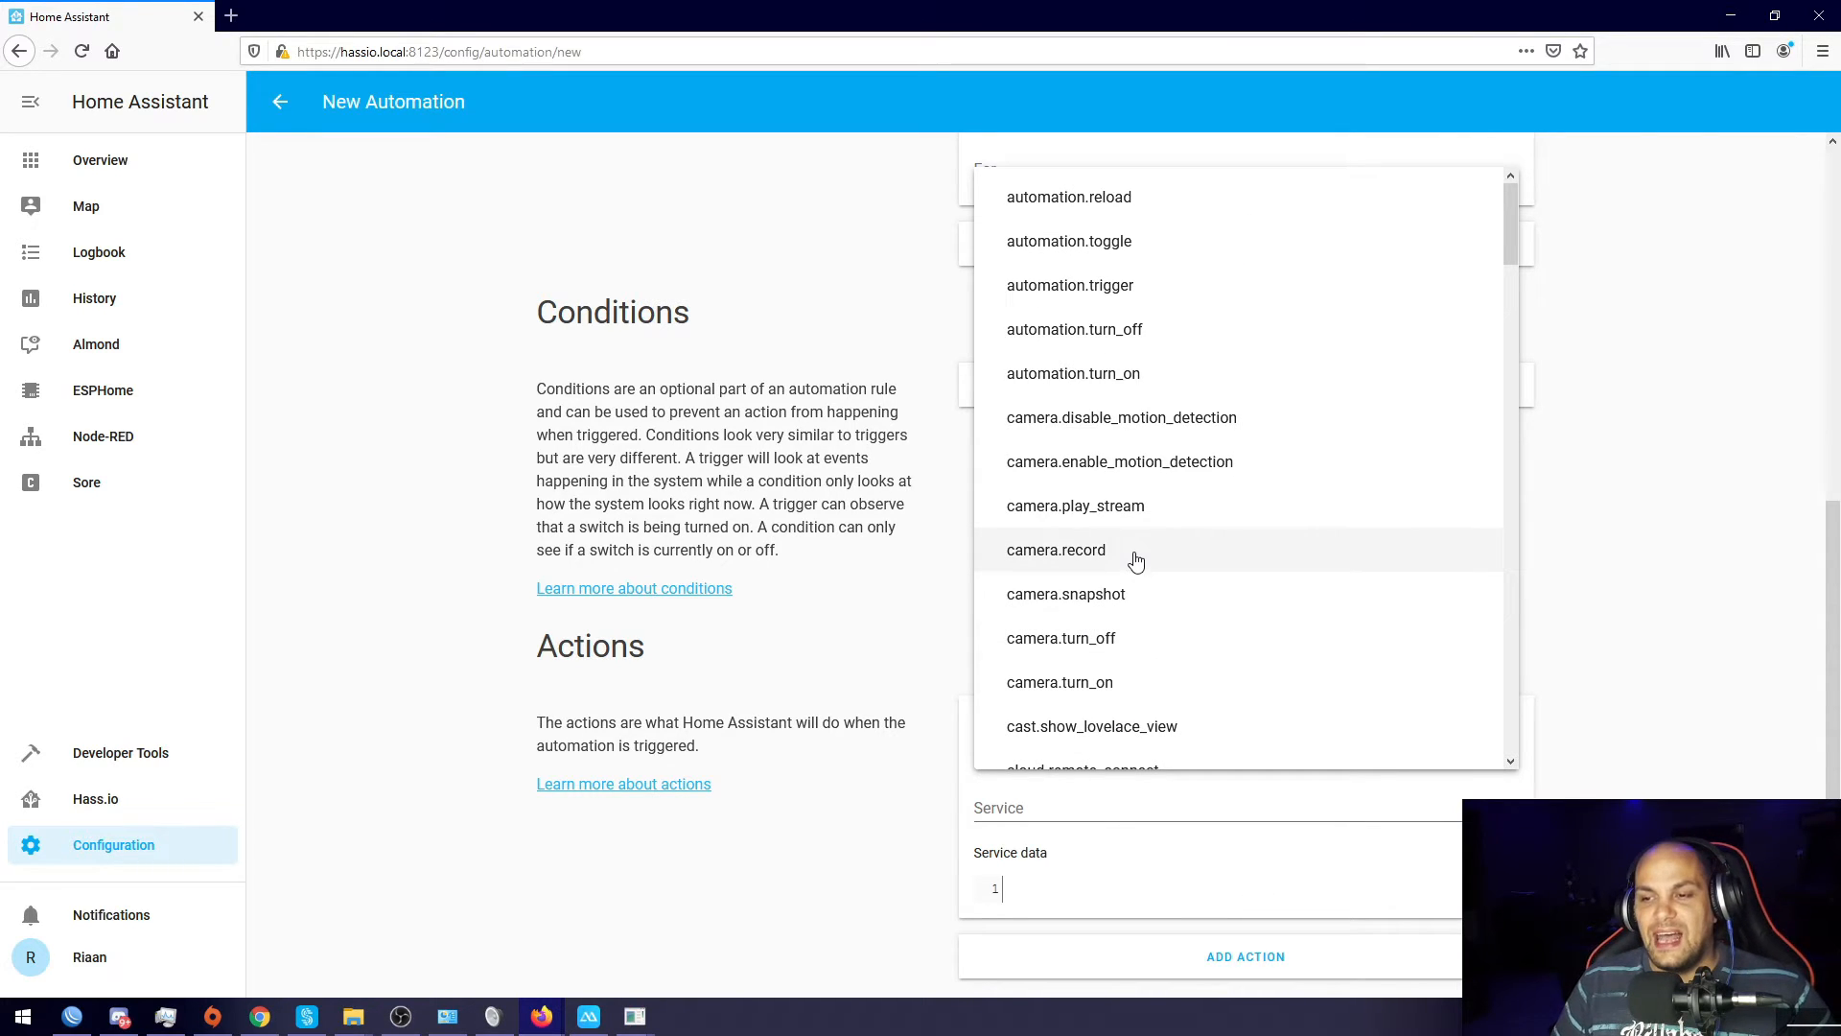
pyautogui.scroll(-7, 1177, 556)
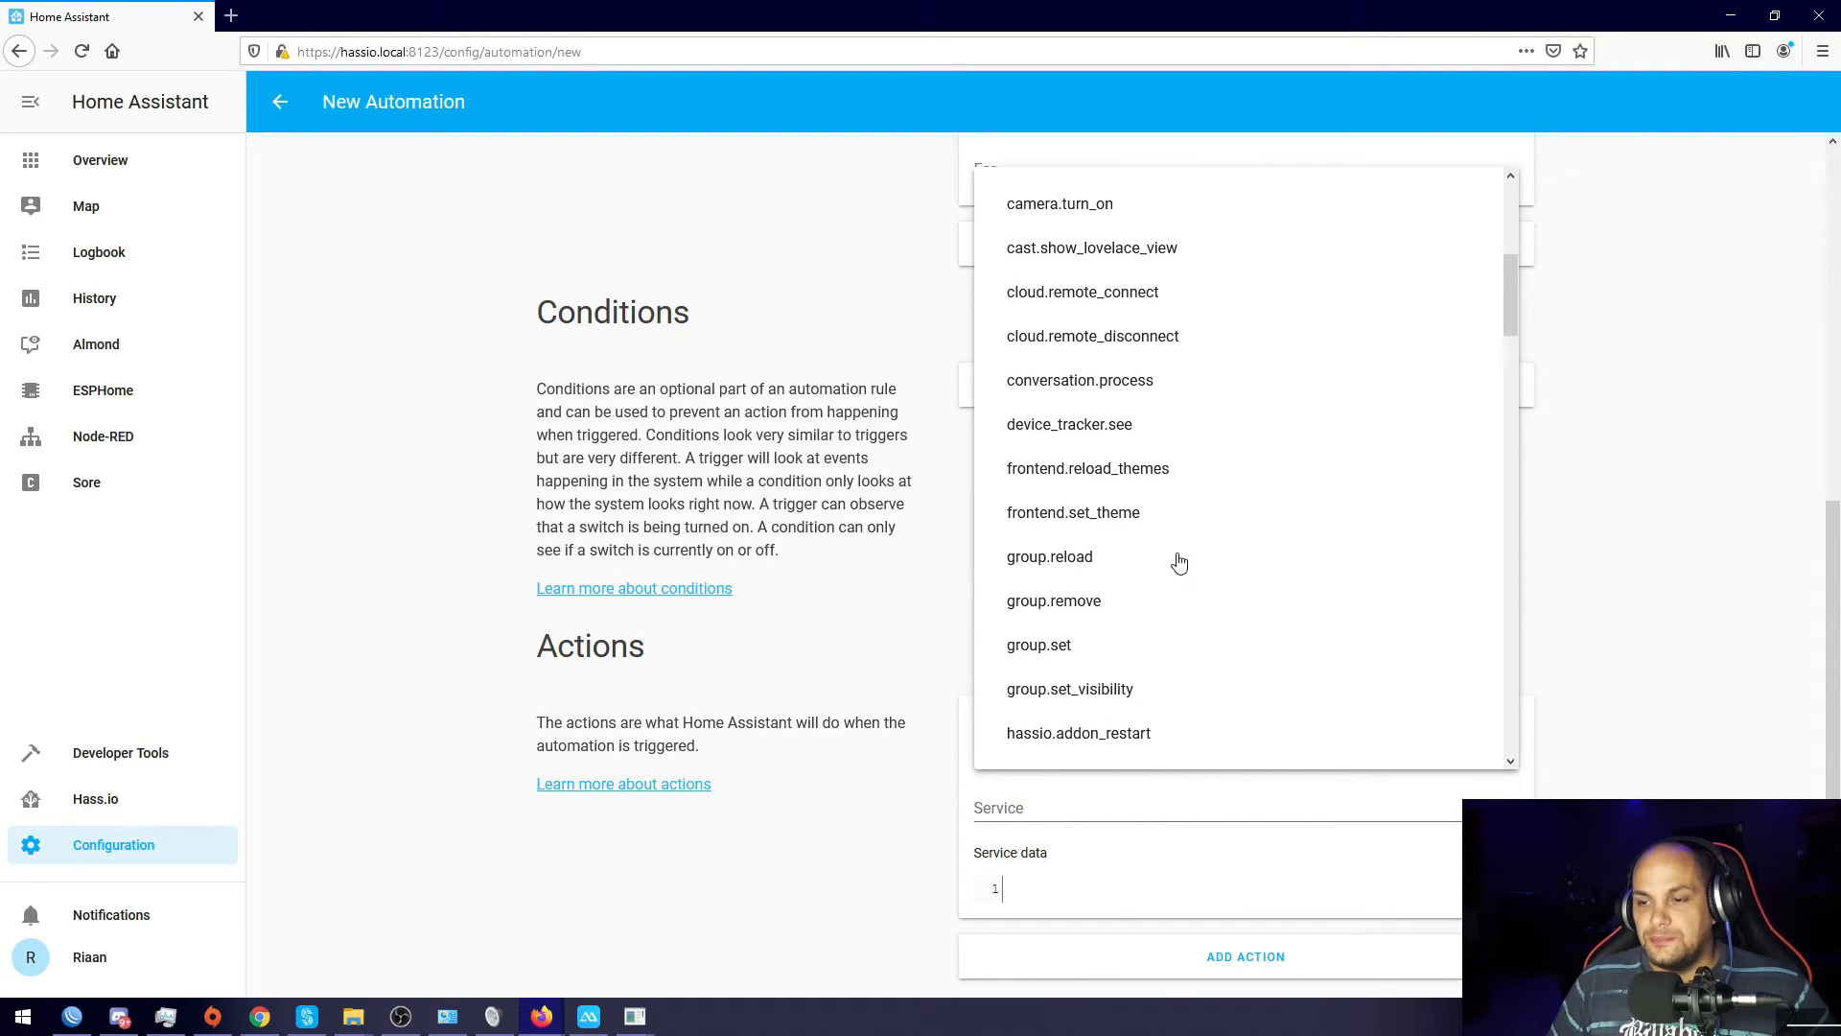
pyautogui.scroll(-9, 1168, 554)
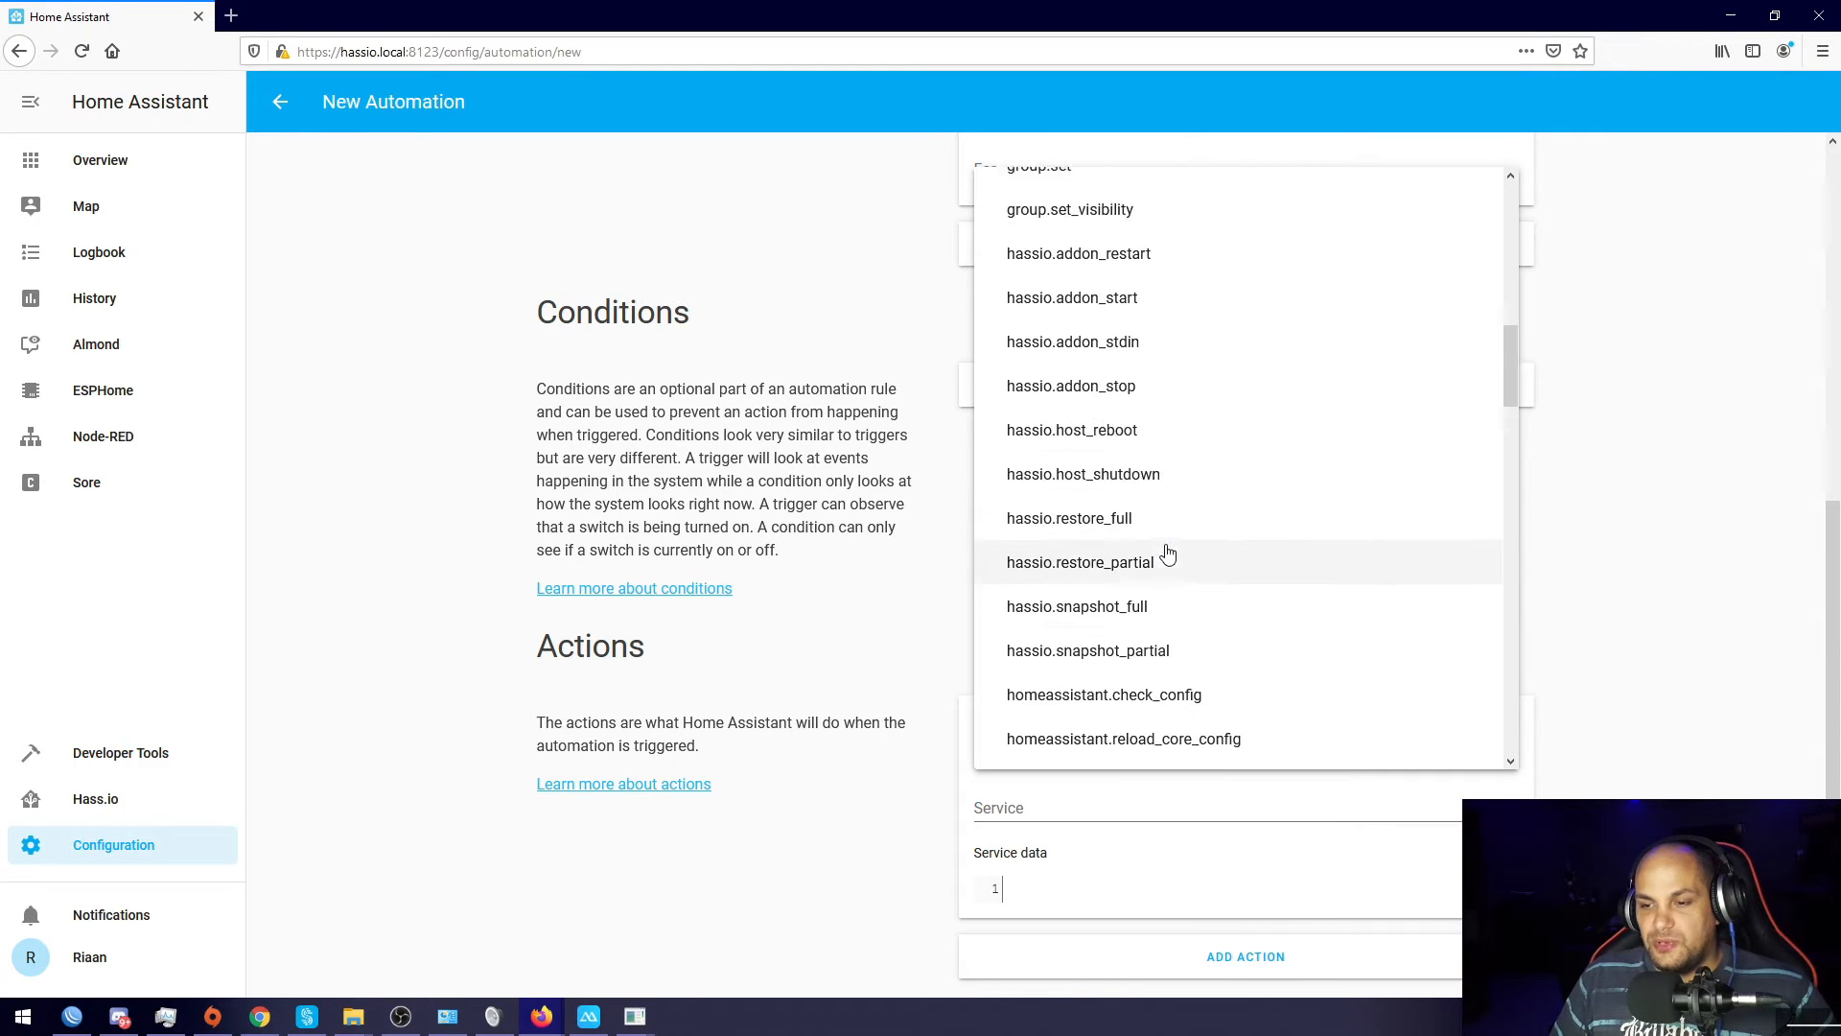
pyautogui.scroll(-8, 1168, 554)
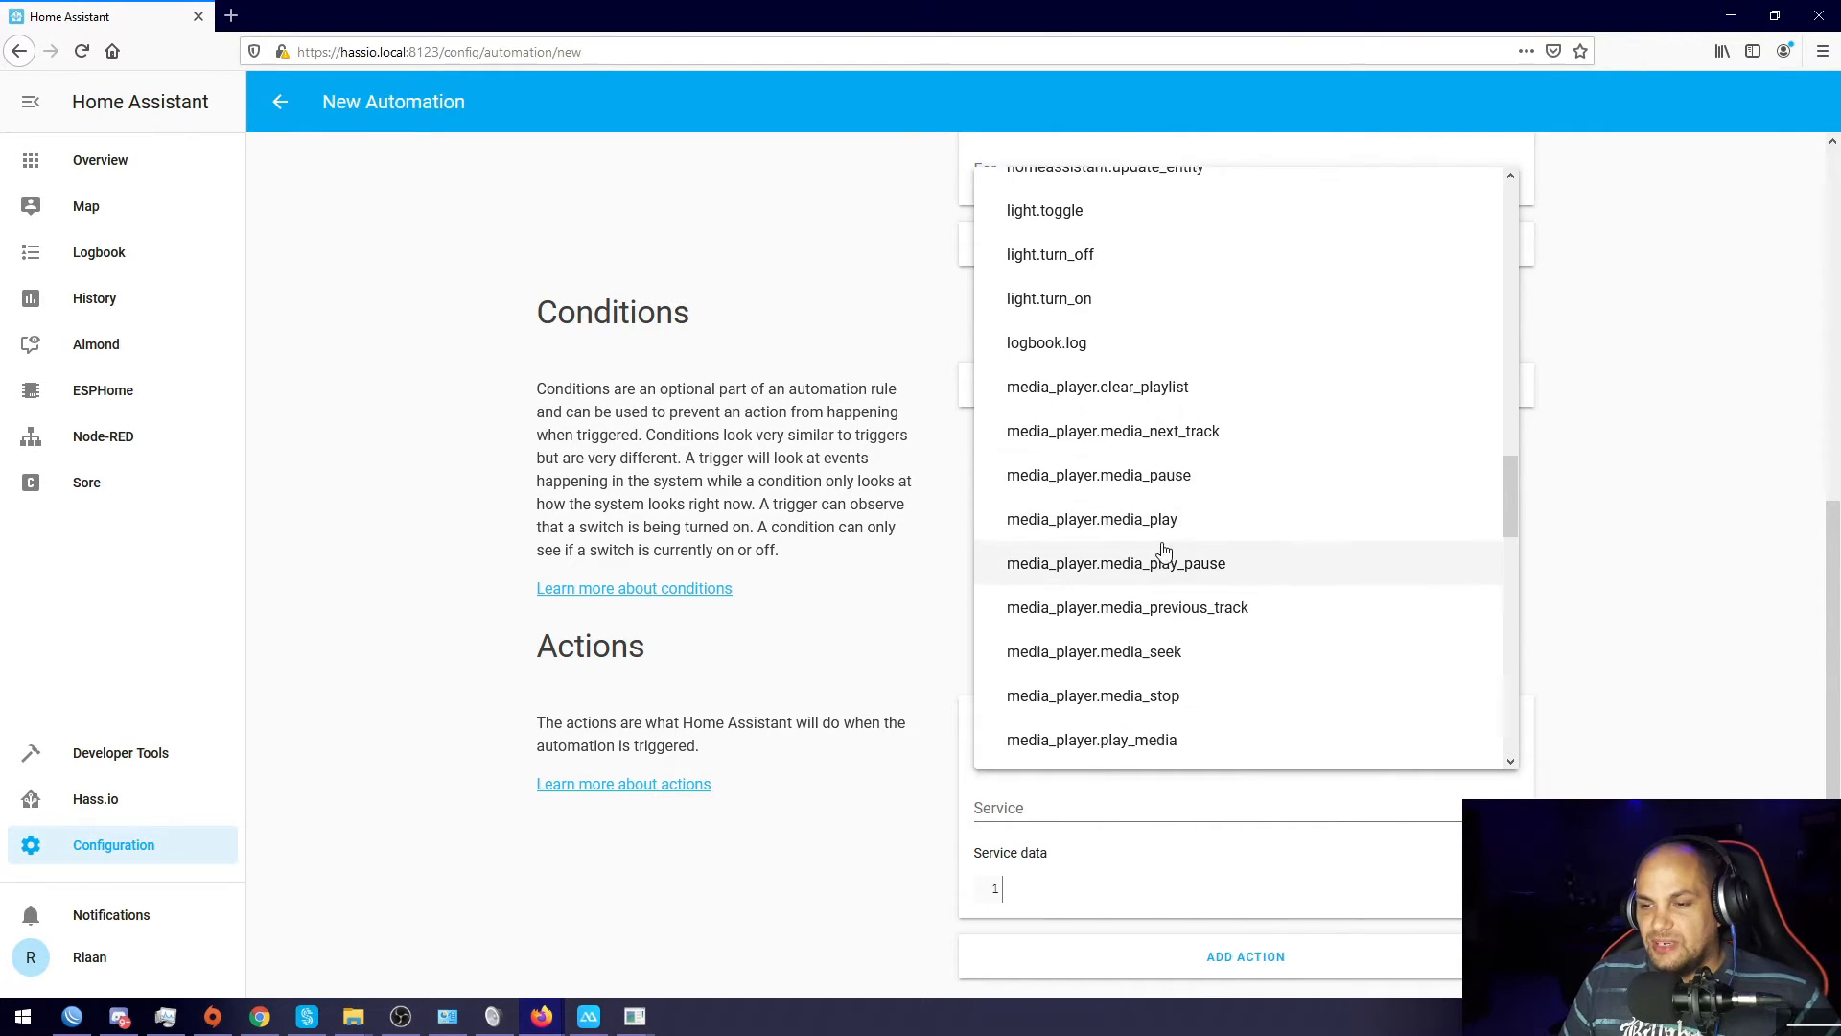
pyautogui.scroll(-5, 1165, 549)
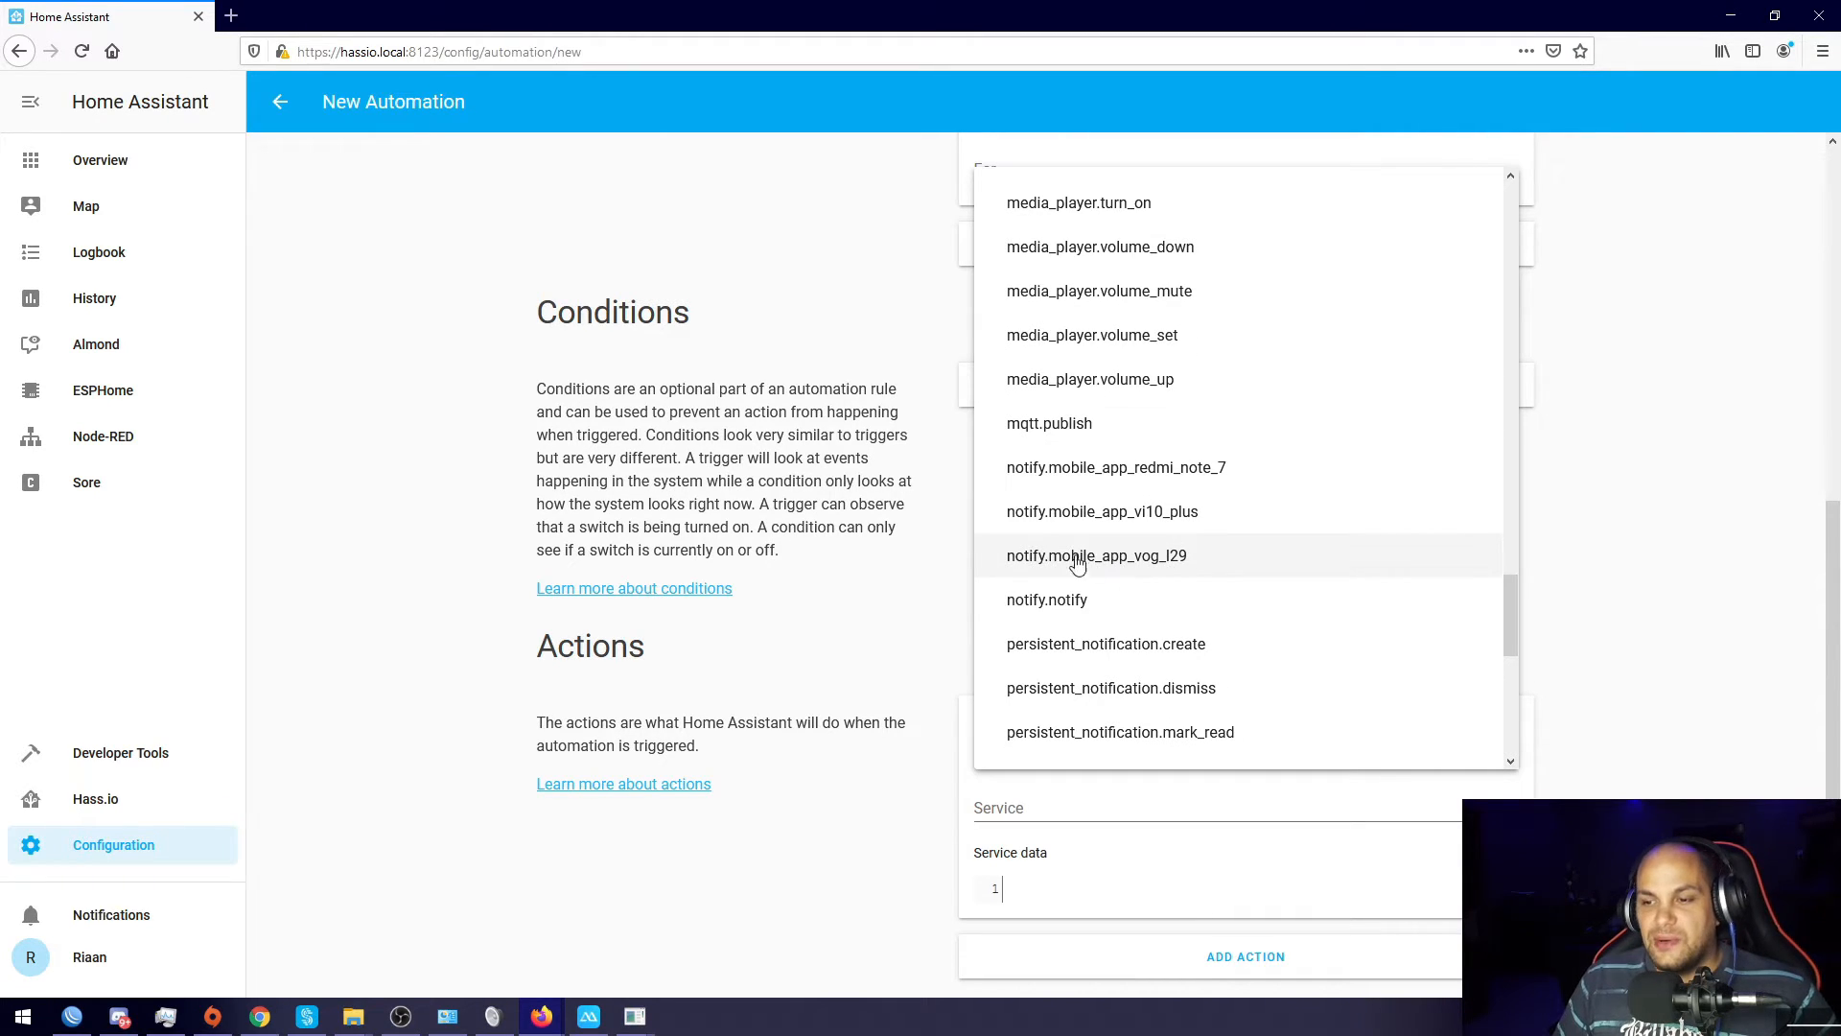
pyautogui.click(1040, 576)
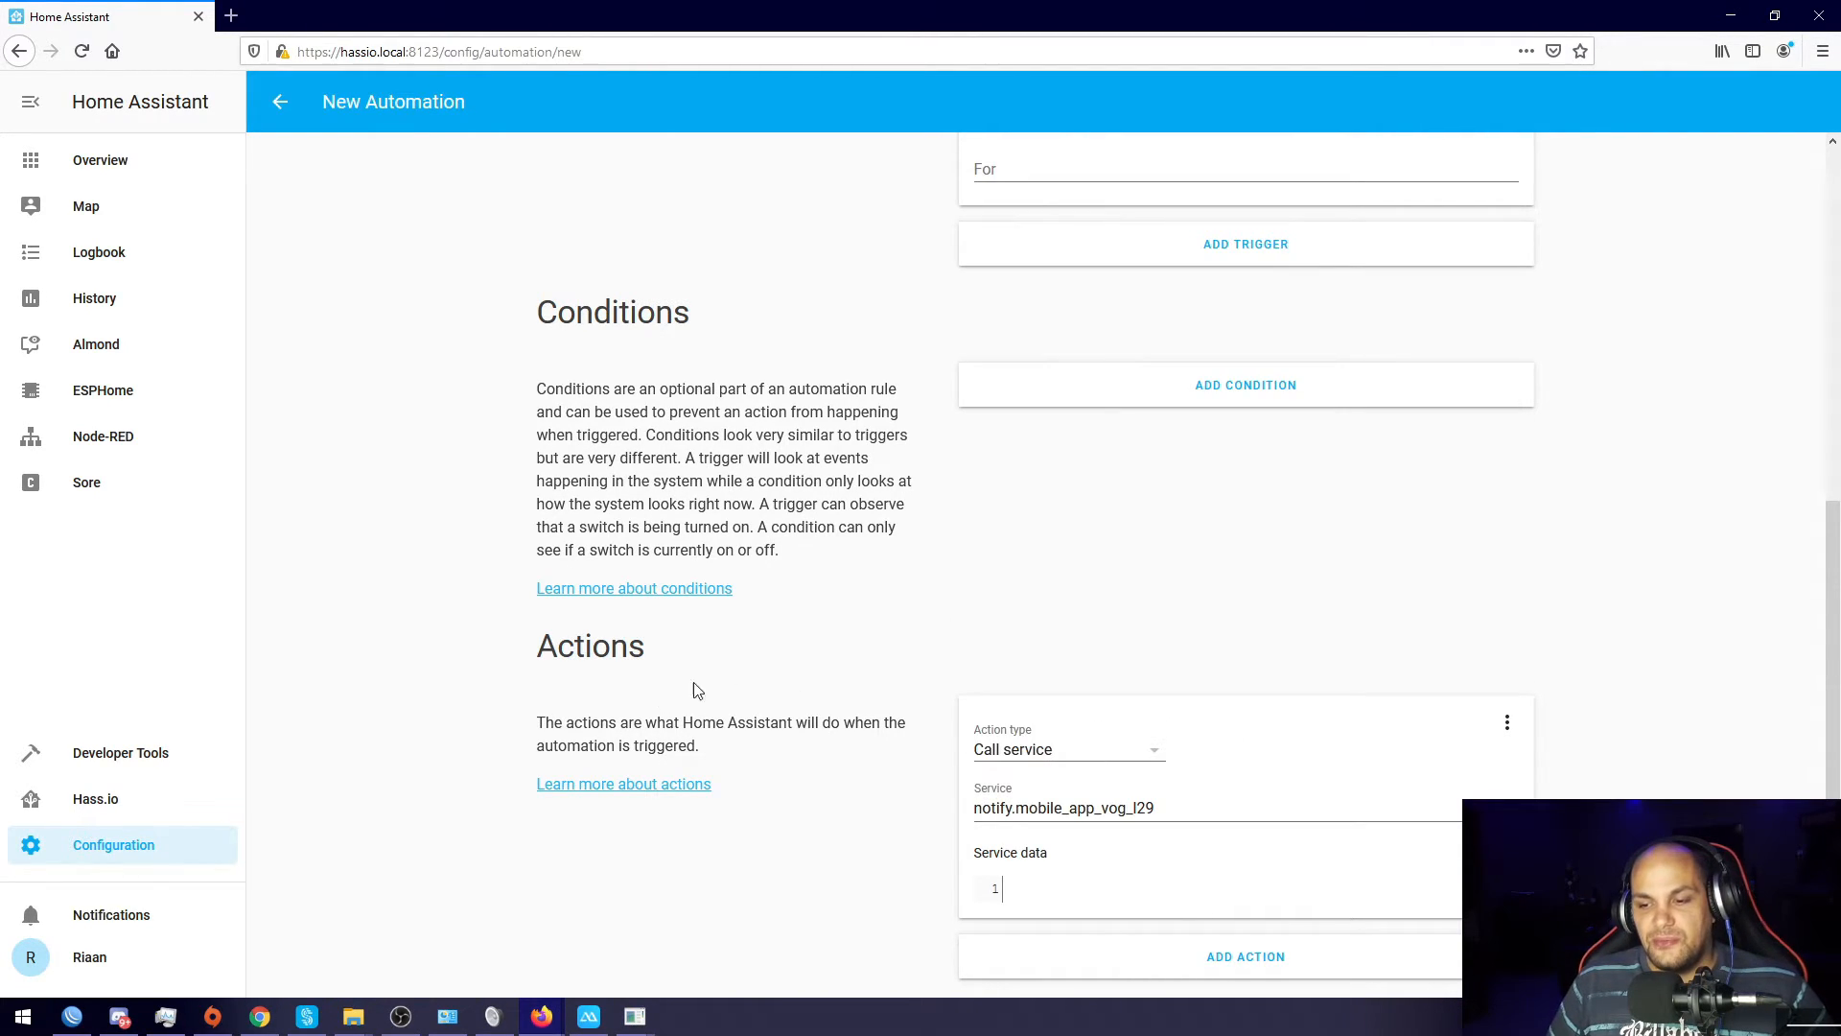
# Step: Paste service data with message 'Someone is at the door' and title 'Ring' into the action
pyautogui.click(1018, 893)
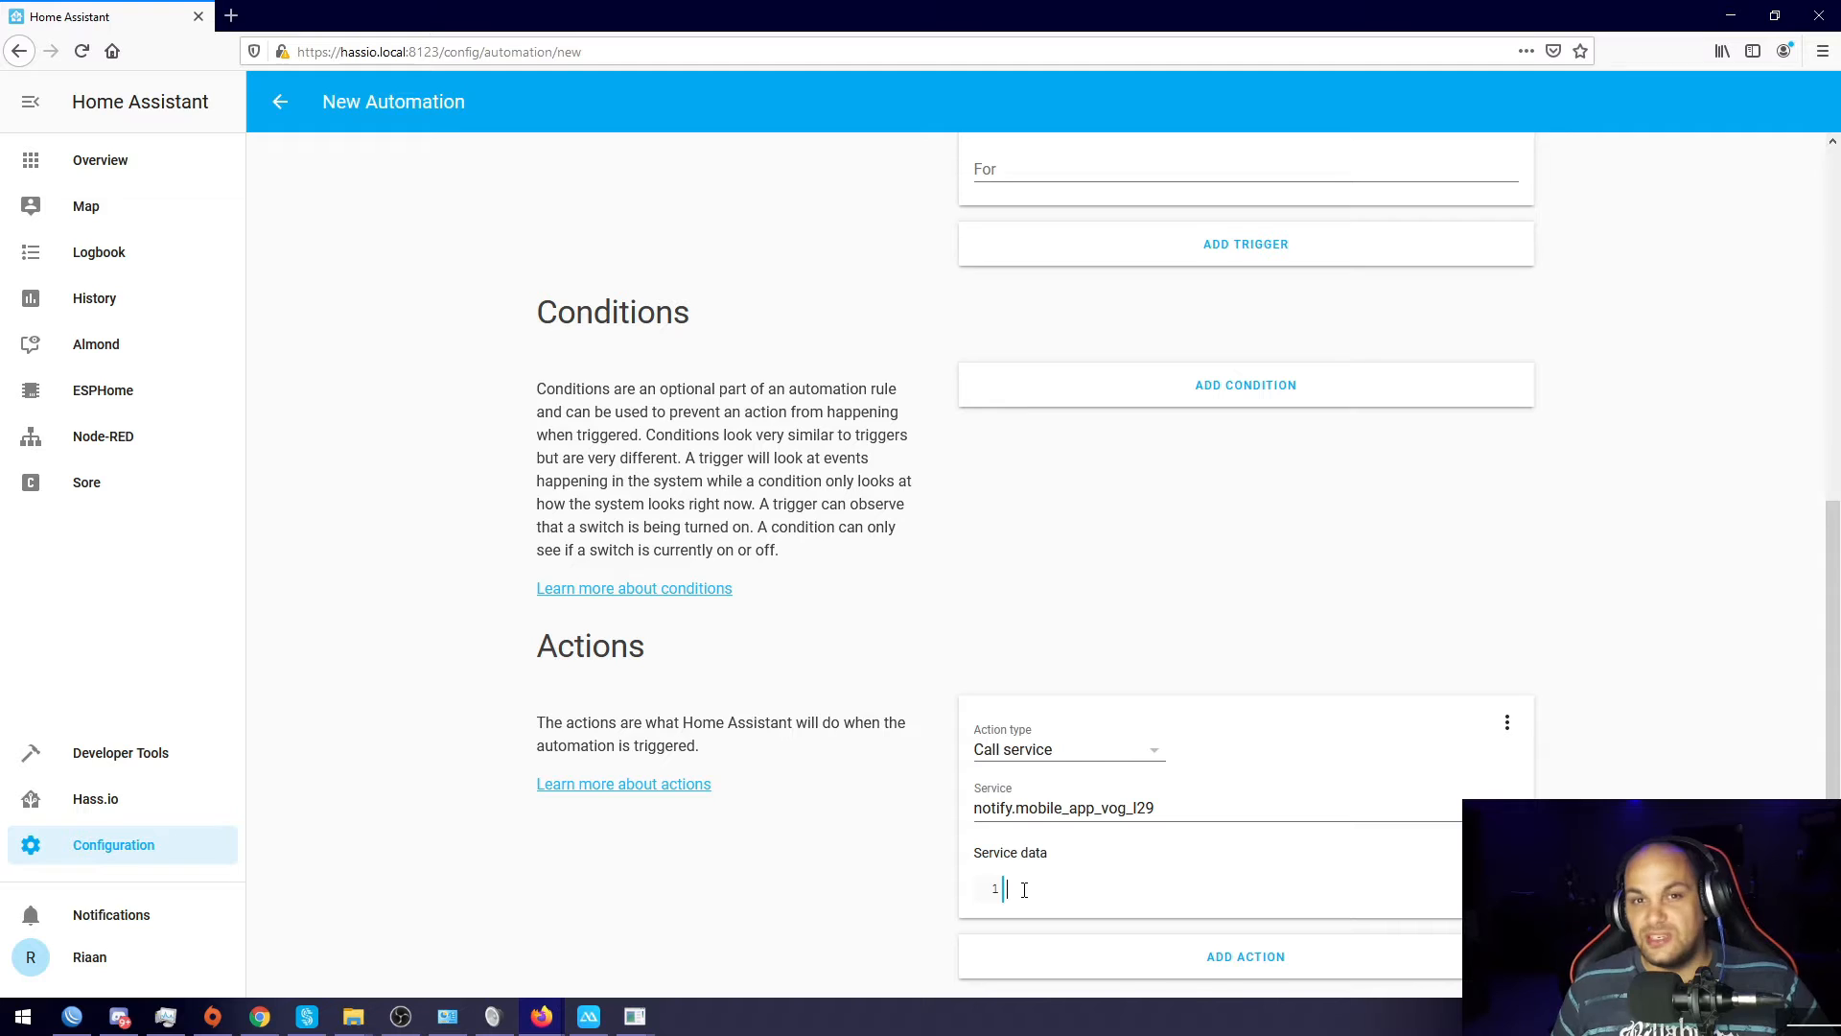
pyautogui.rightClick(1025, 890)
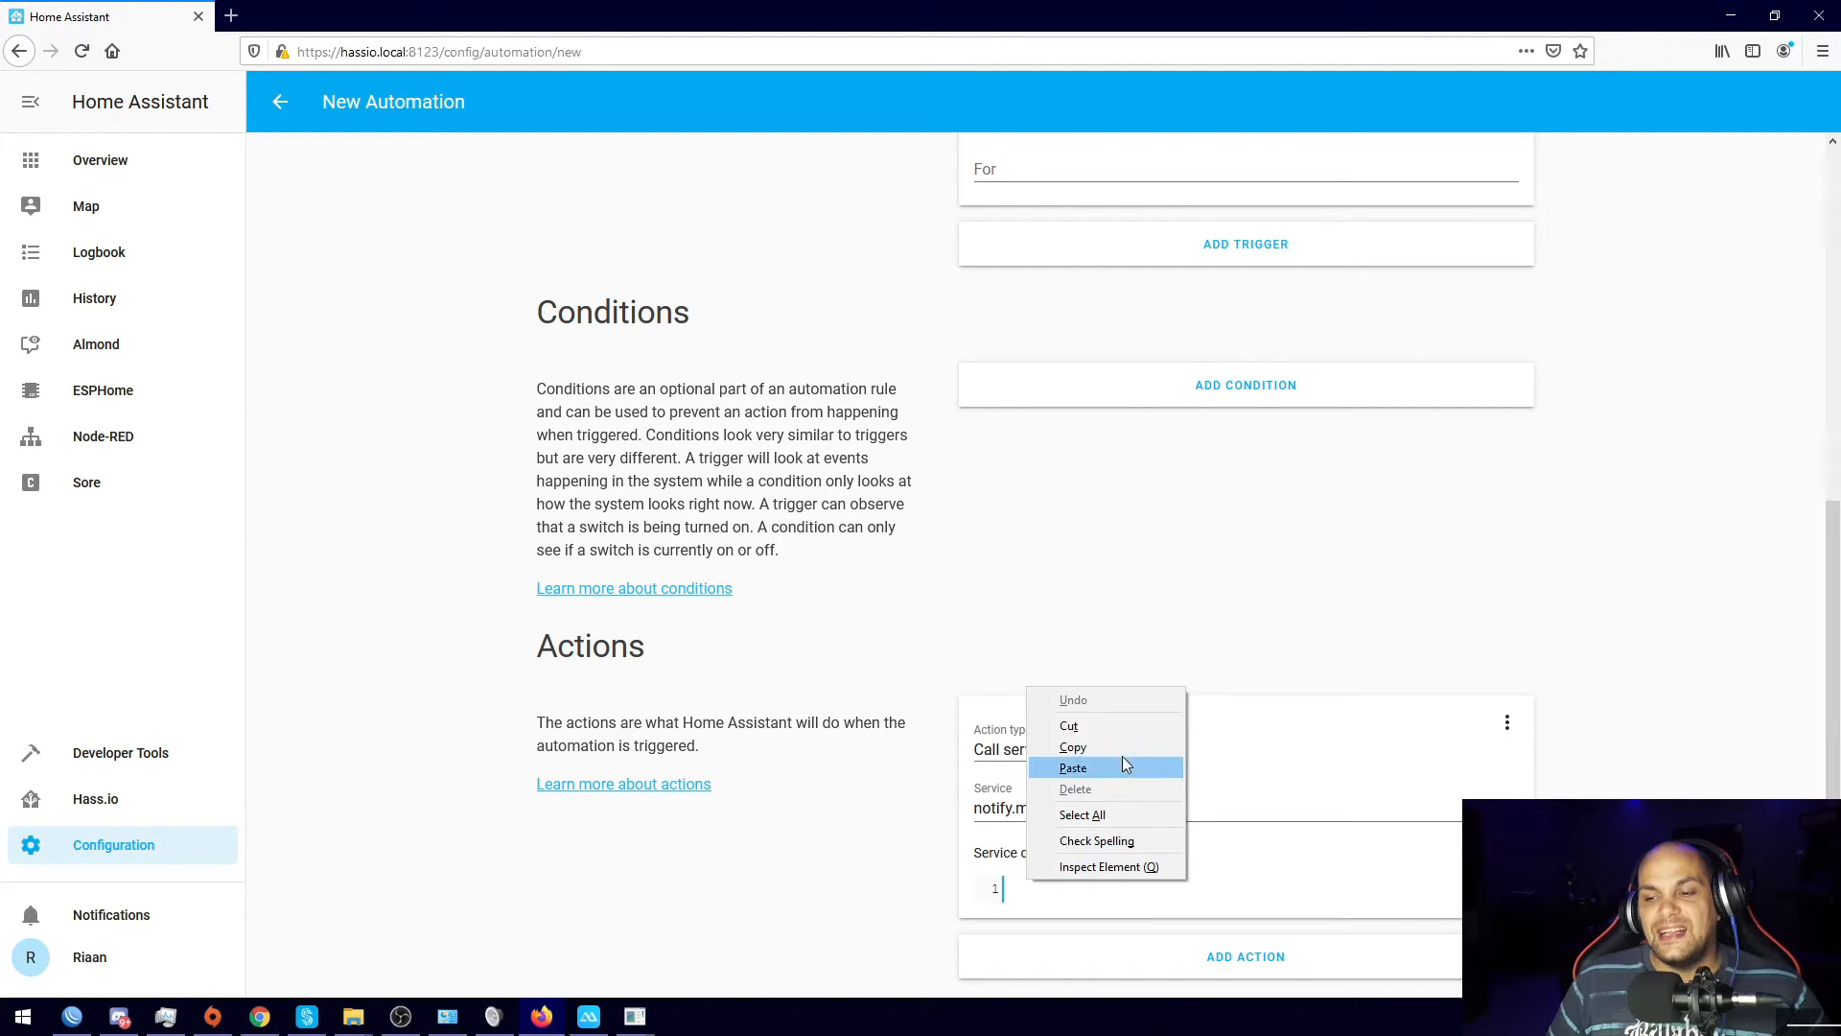
pyautogui.click(1123, 767)
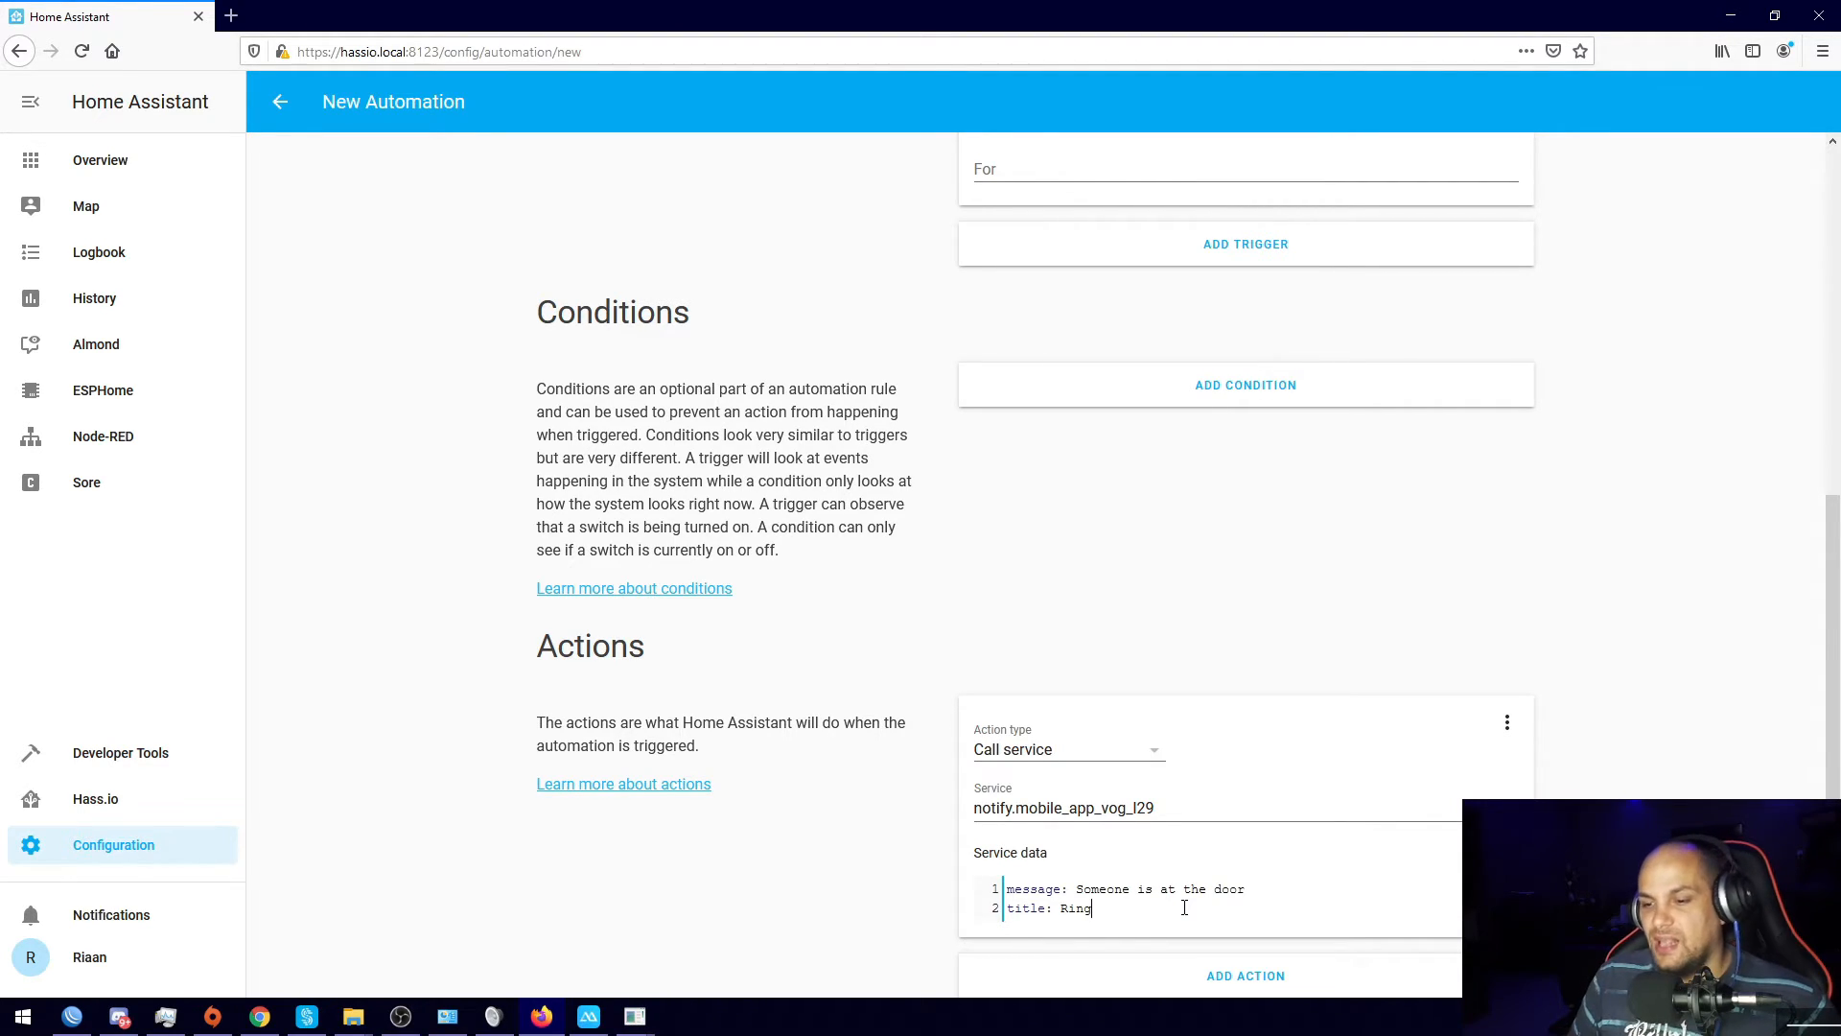
# Step: Highlight the message and title keys and their values to explain the service data
pyautogui.doubleClick(1062, 889)
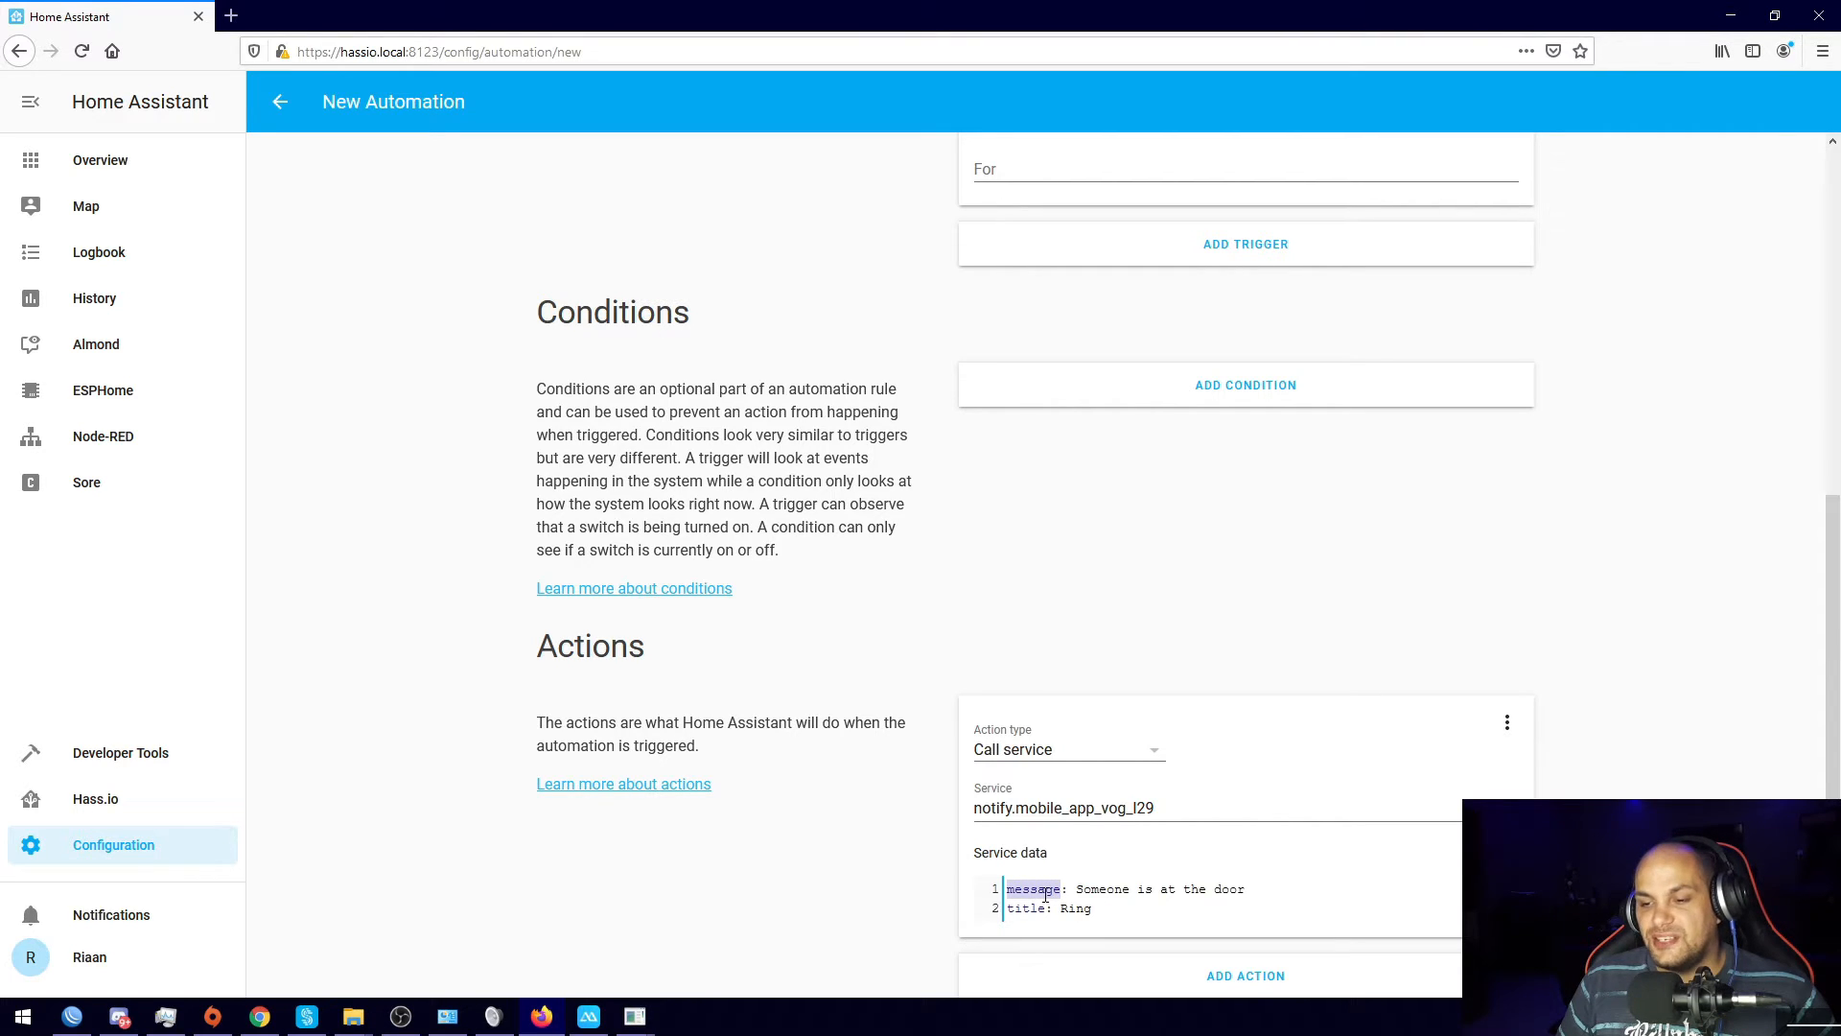
pyautogui.click(1063, 889)
pyautogui.moveTo(1078, 888); pyautogui.dragTo(1247, 889)
pyautogui.click(1031, 908)
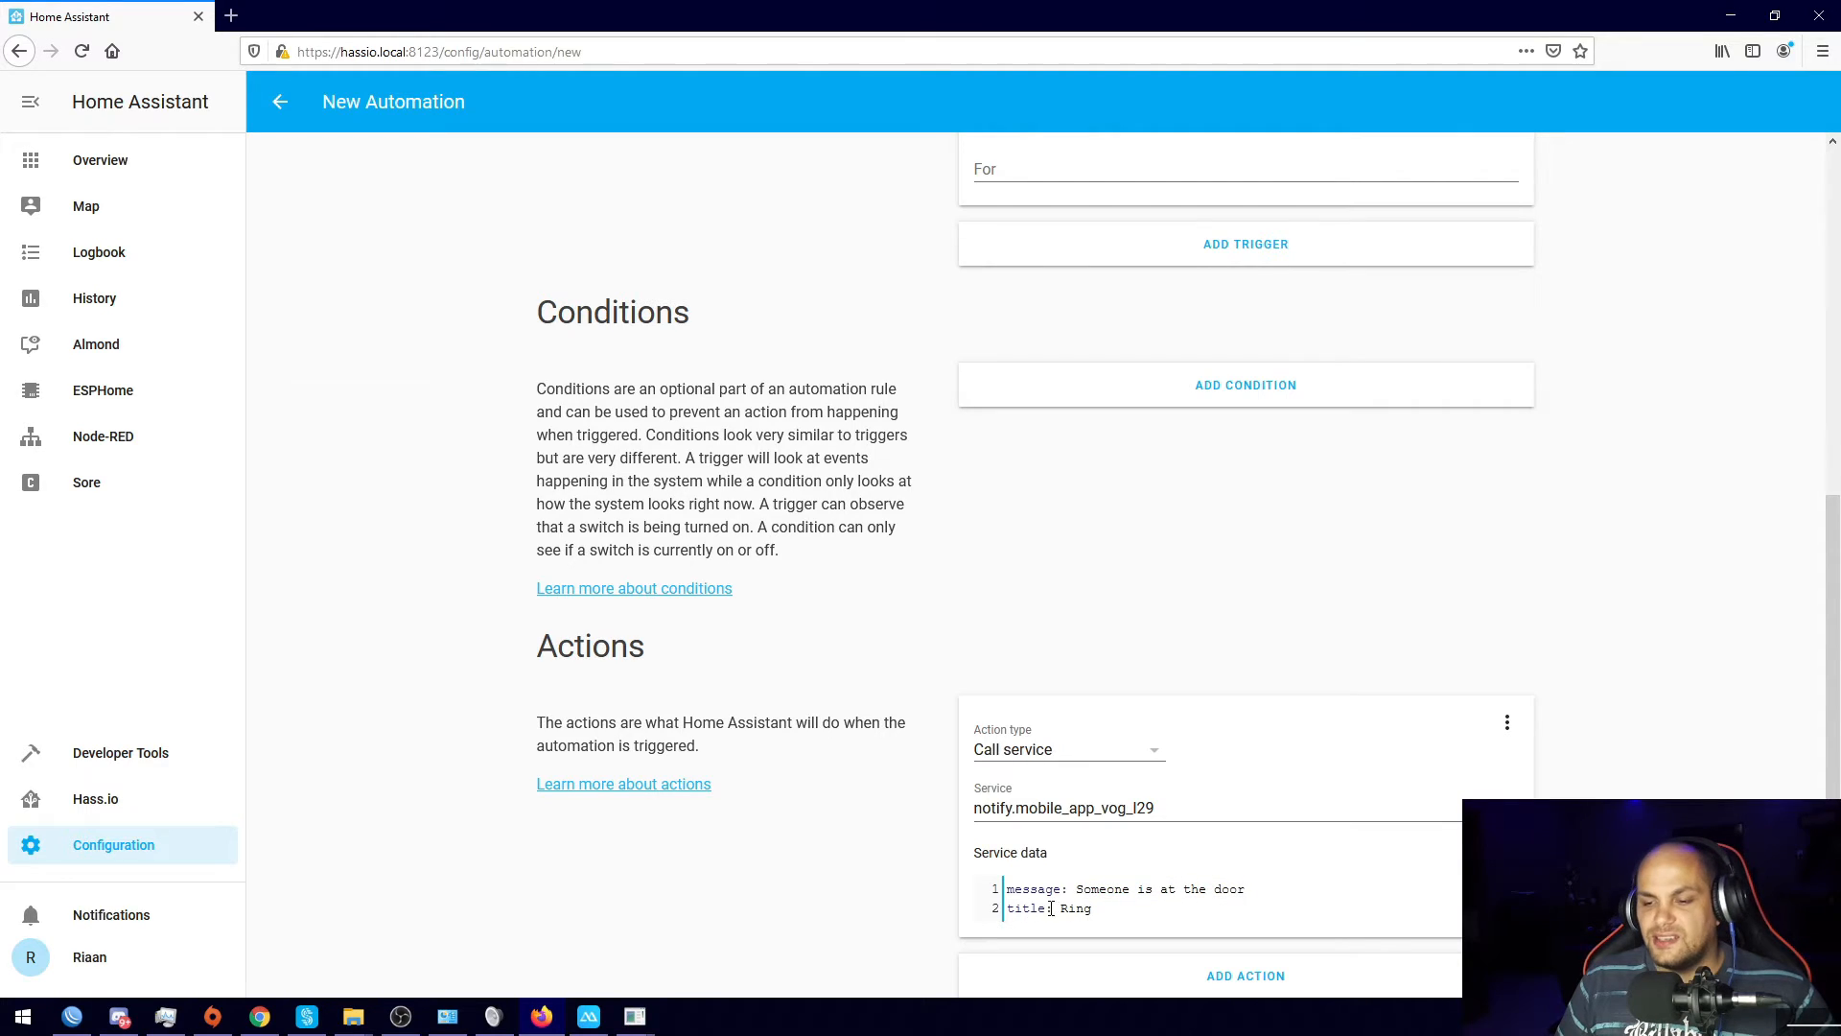
pyautogui.doubleClick(1044, 909)
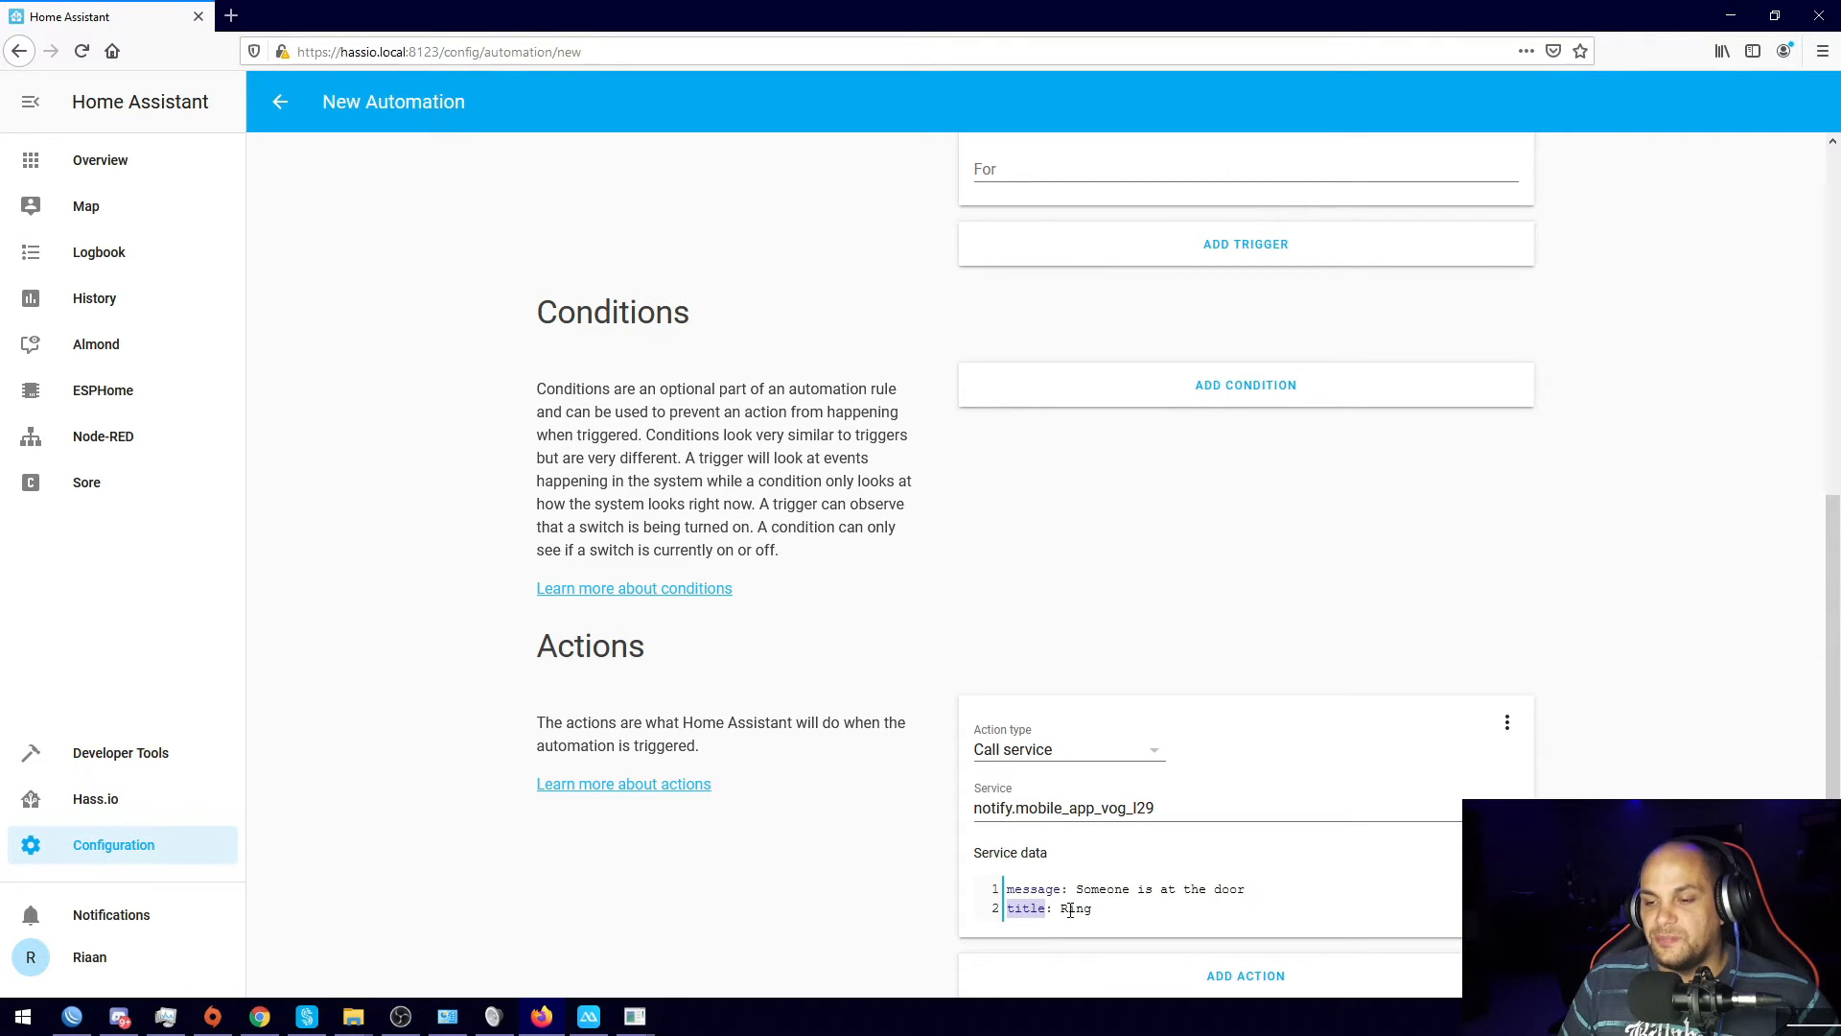
pyautogui.moveTo(1059, 909); pyautogui.dragTo(1092, 909)
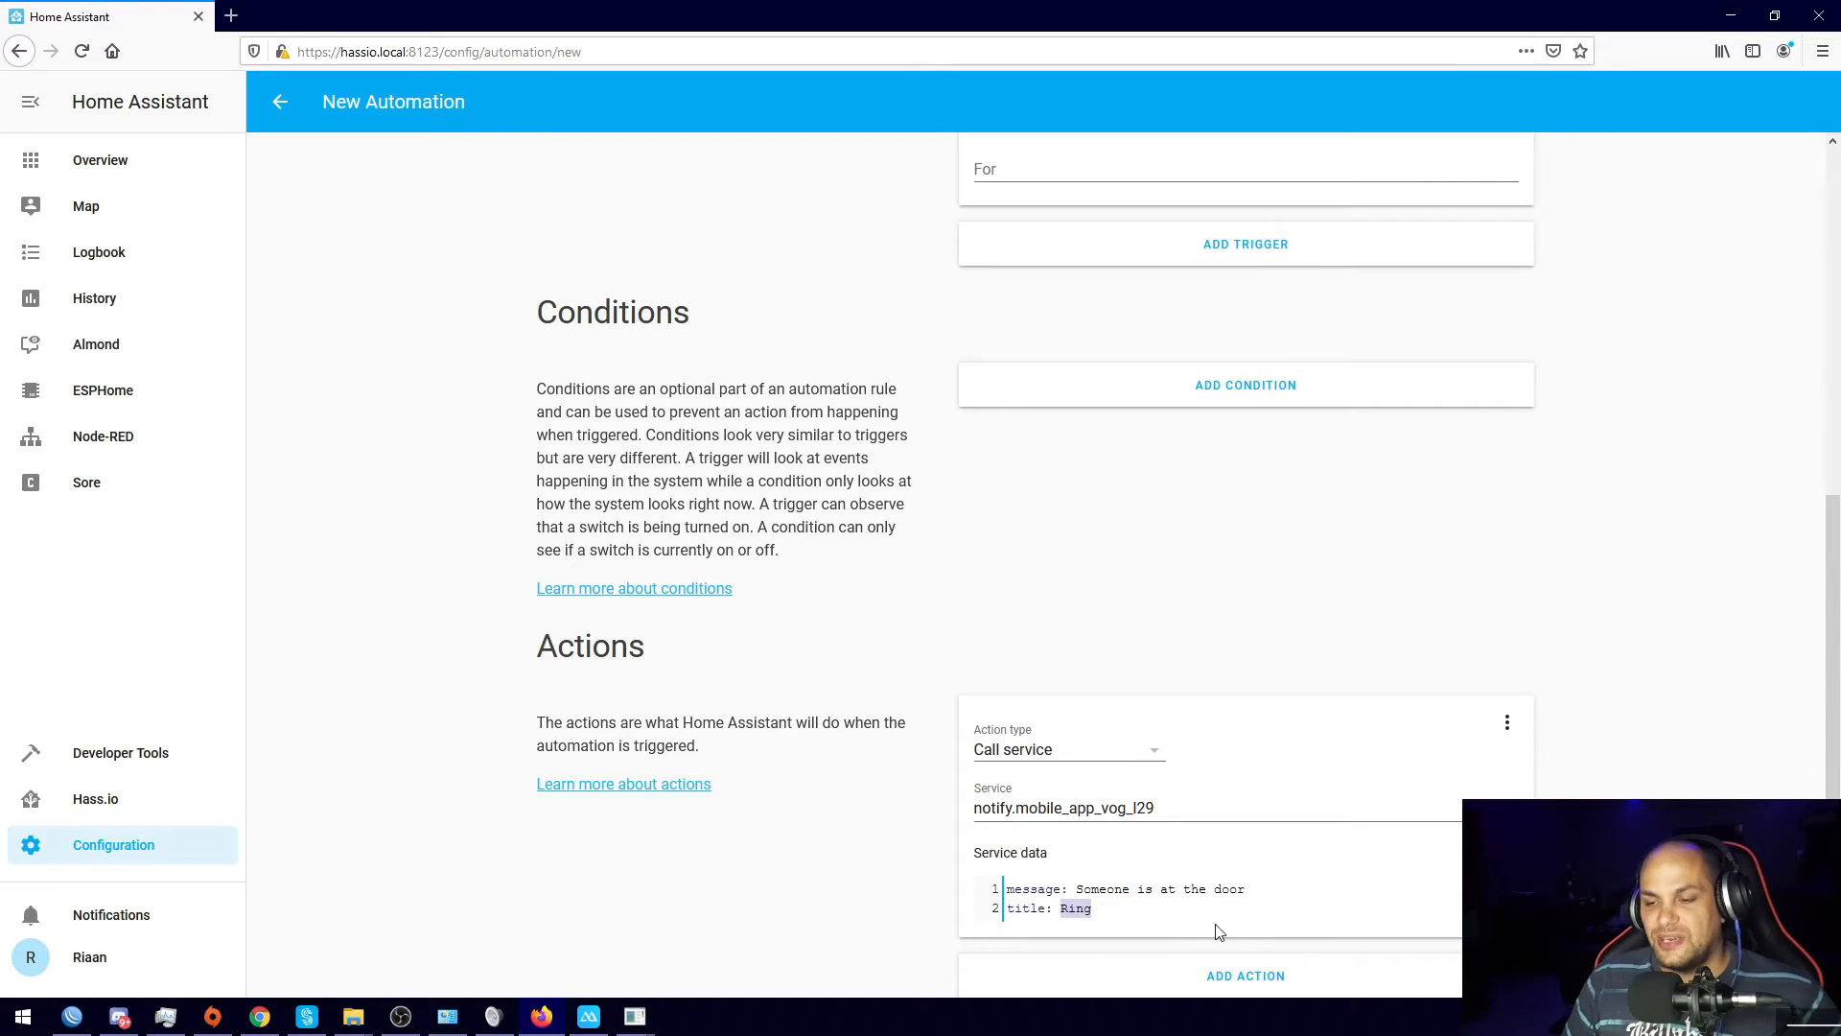
pyautogui.moveTo(1076, 888); pyautogui.dragTo(1245, 889)
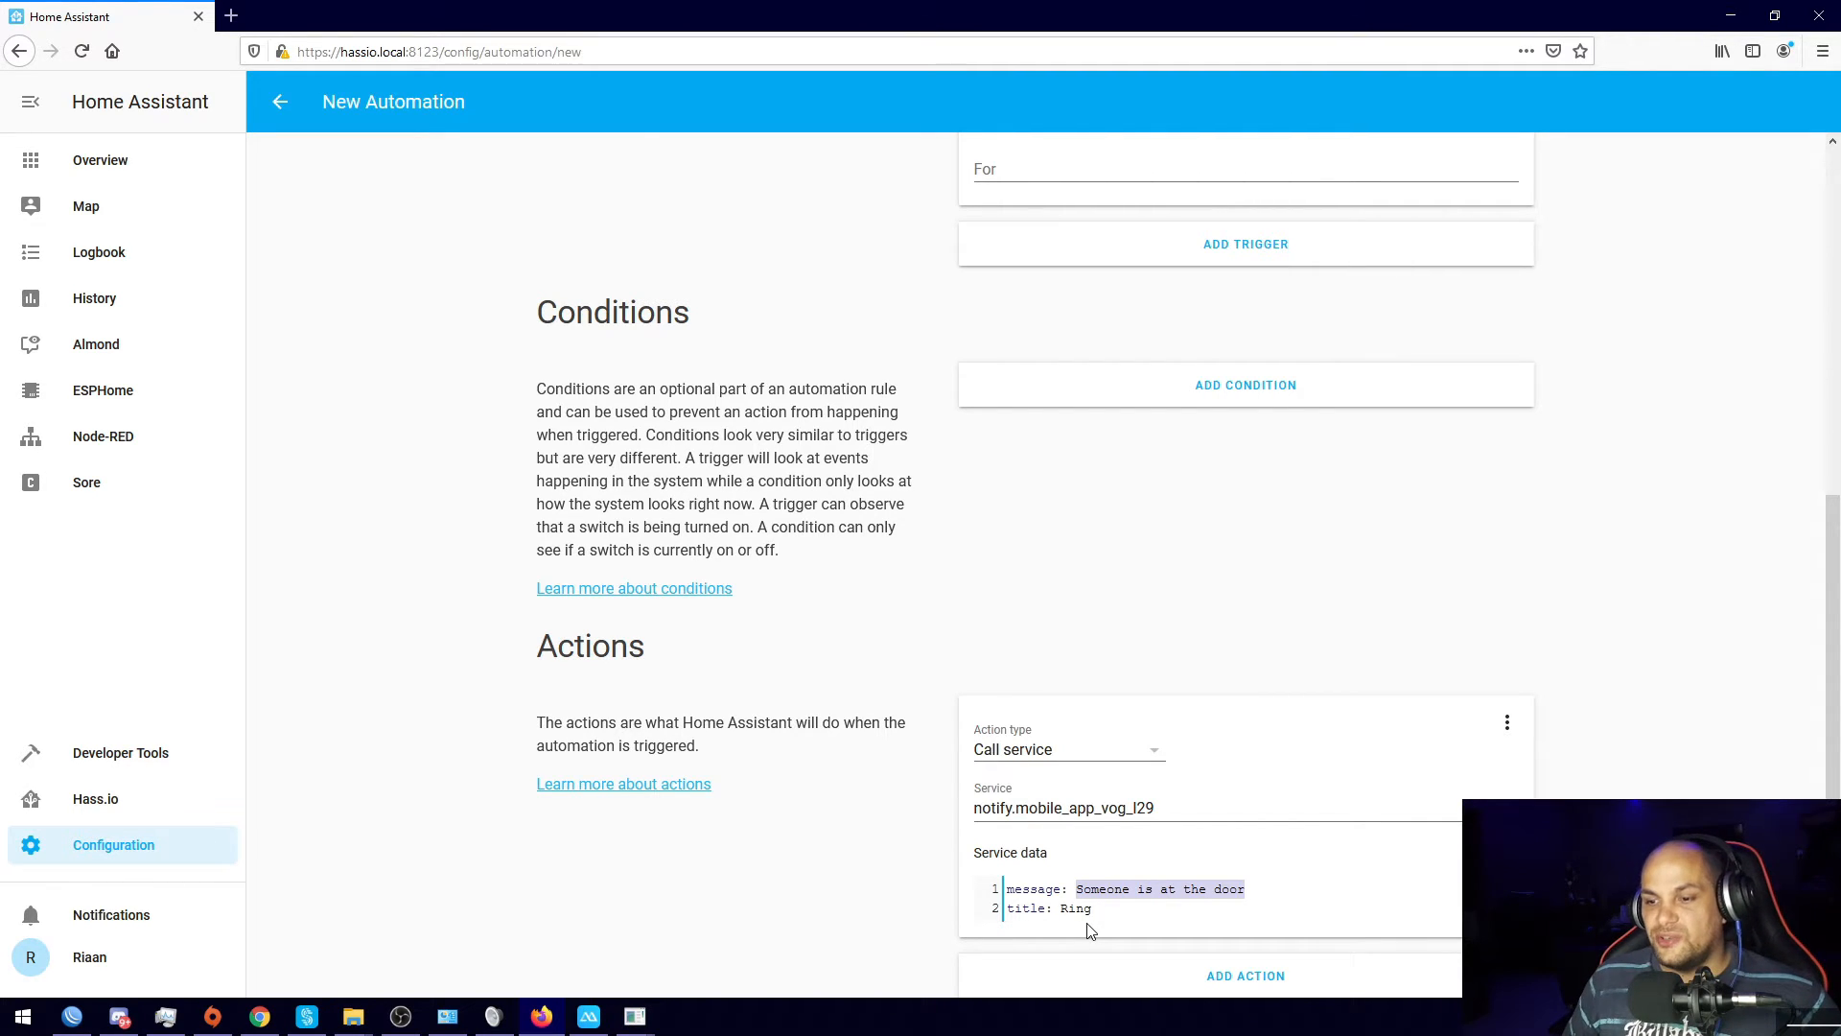
pyautogui.scroll(7, 1249, 634)
pyautogui.scroll(-7, 1250, 635)
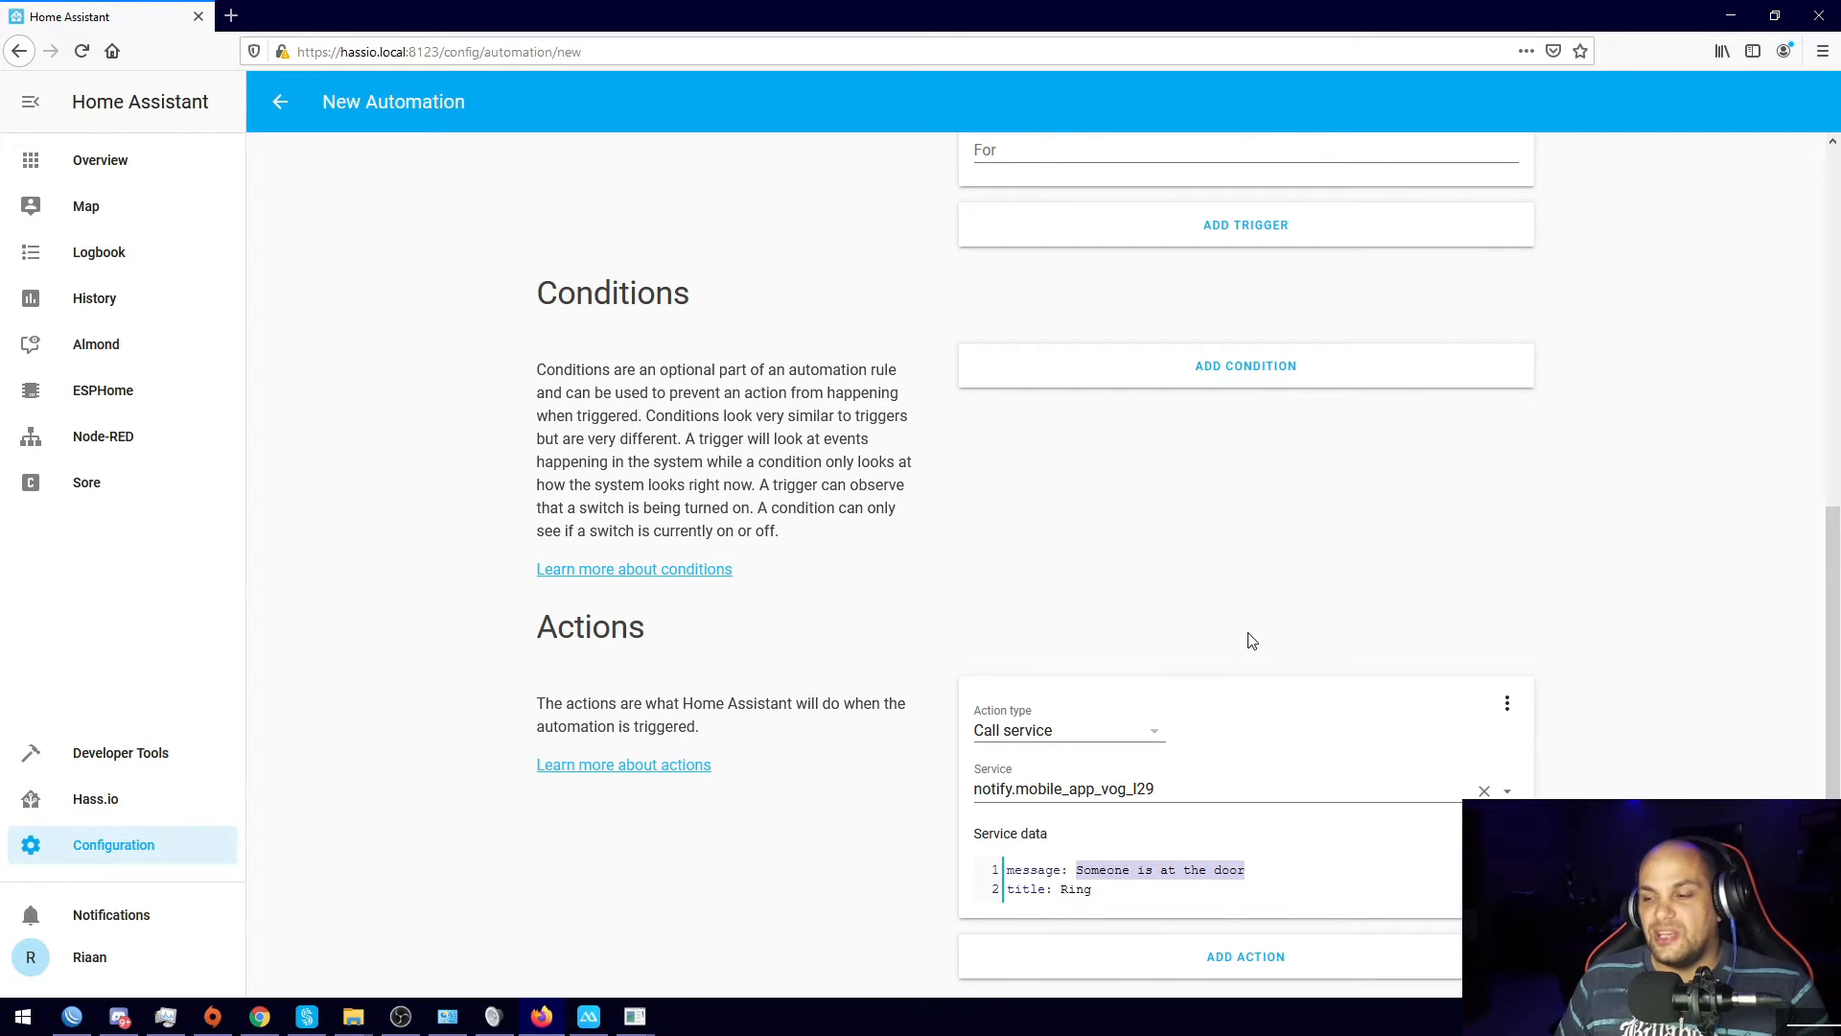
pyautogui.click(1052, 551)
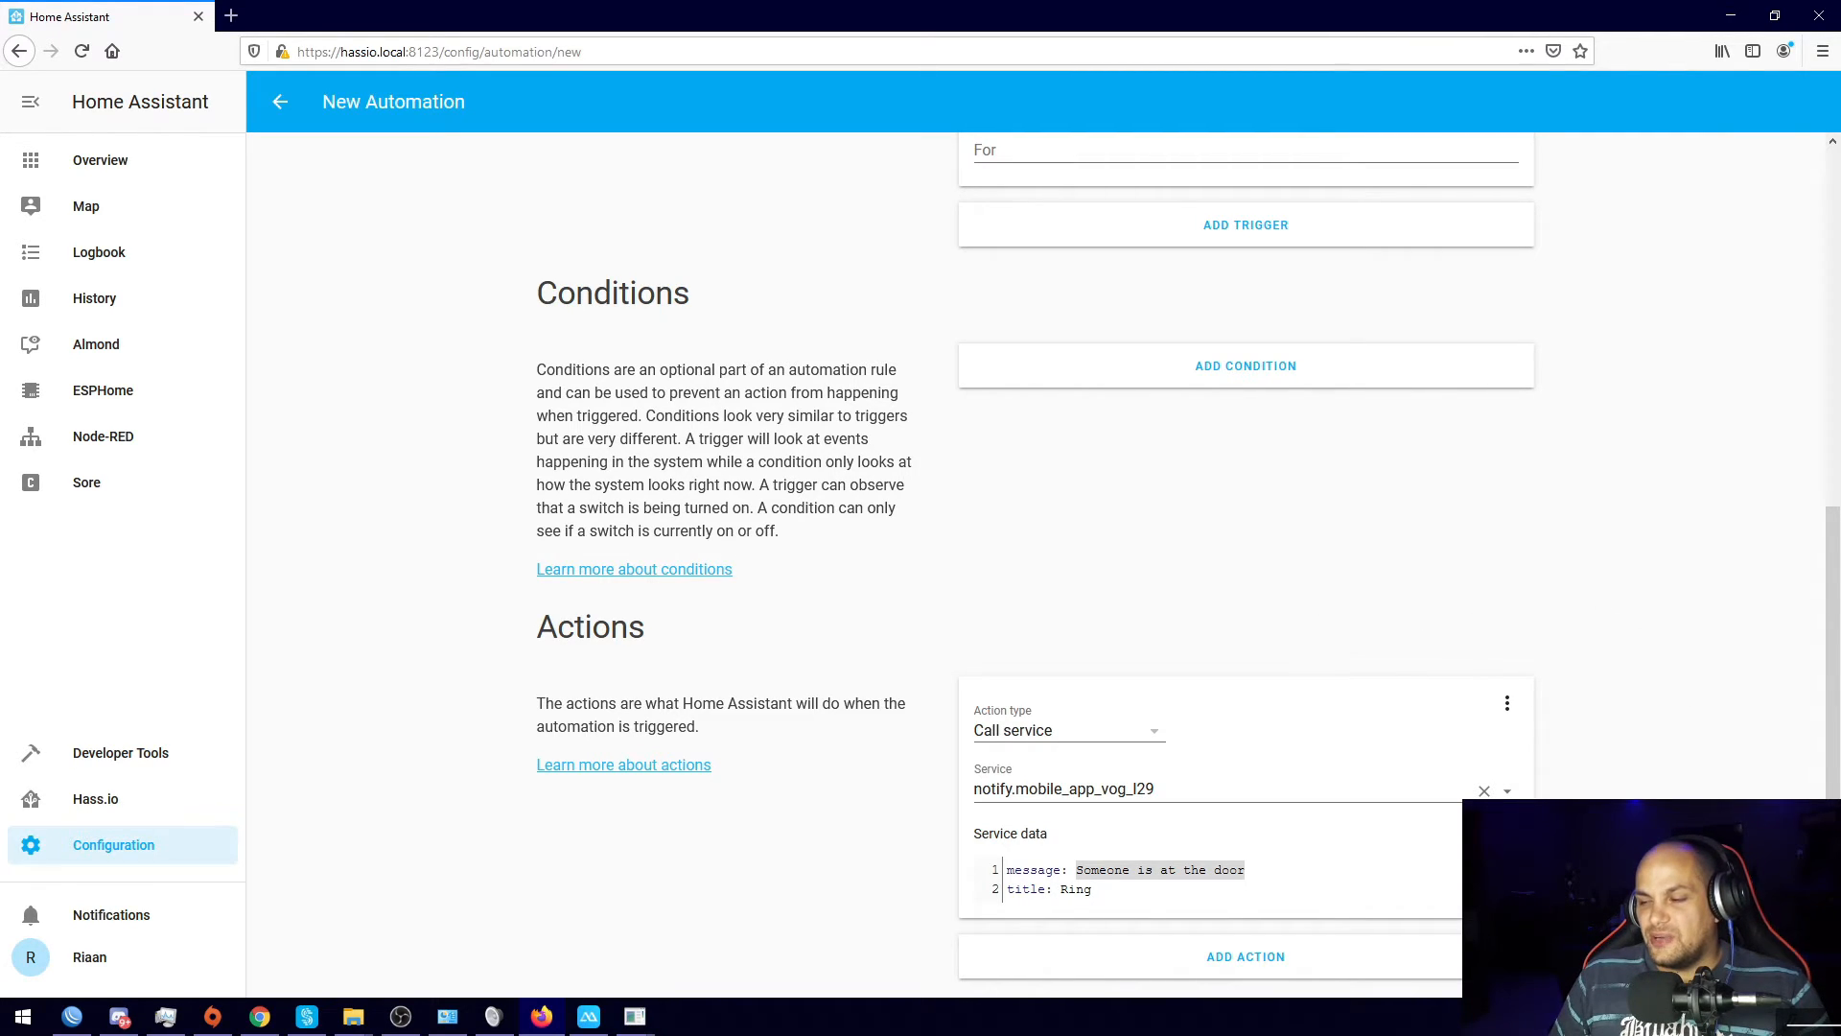
# Step: Save the Doorbell automation and return to the Automations list
pyautogui.click(1791, 947)
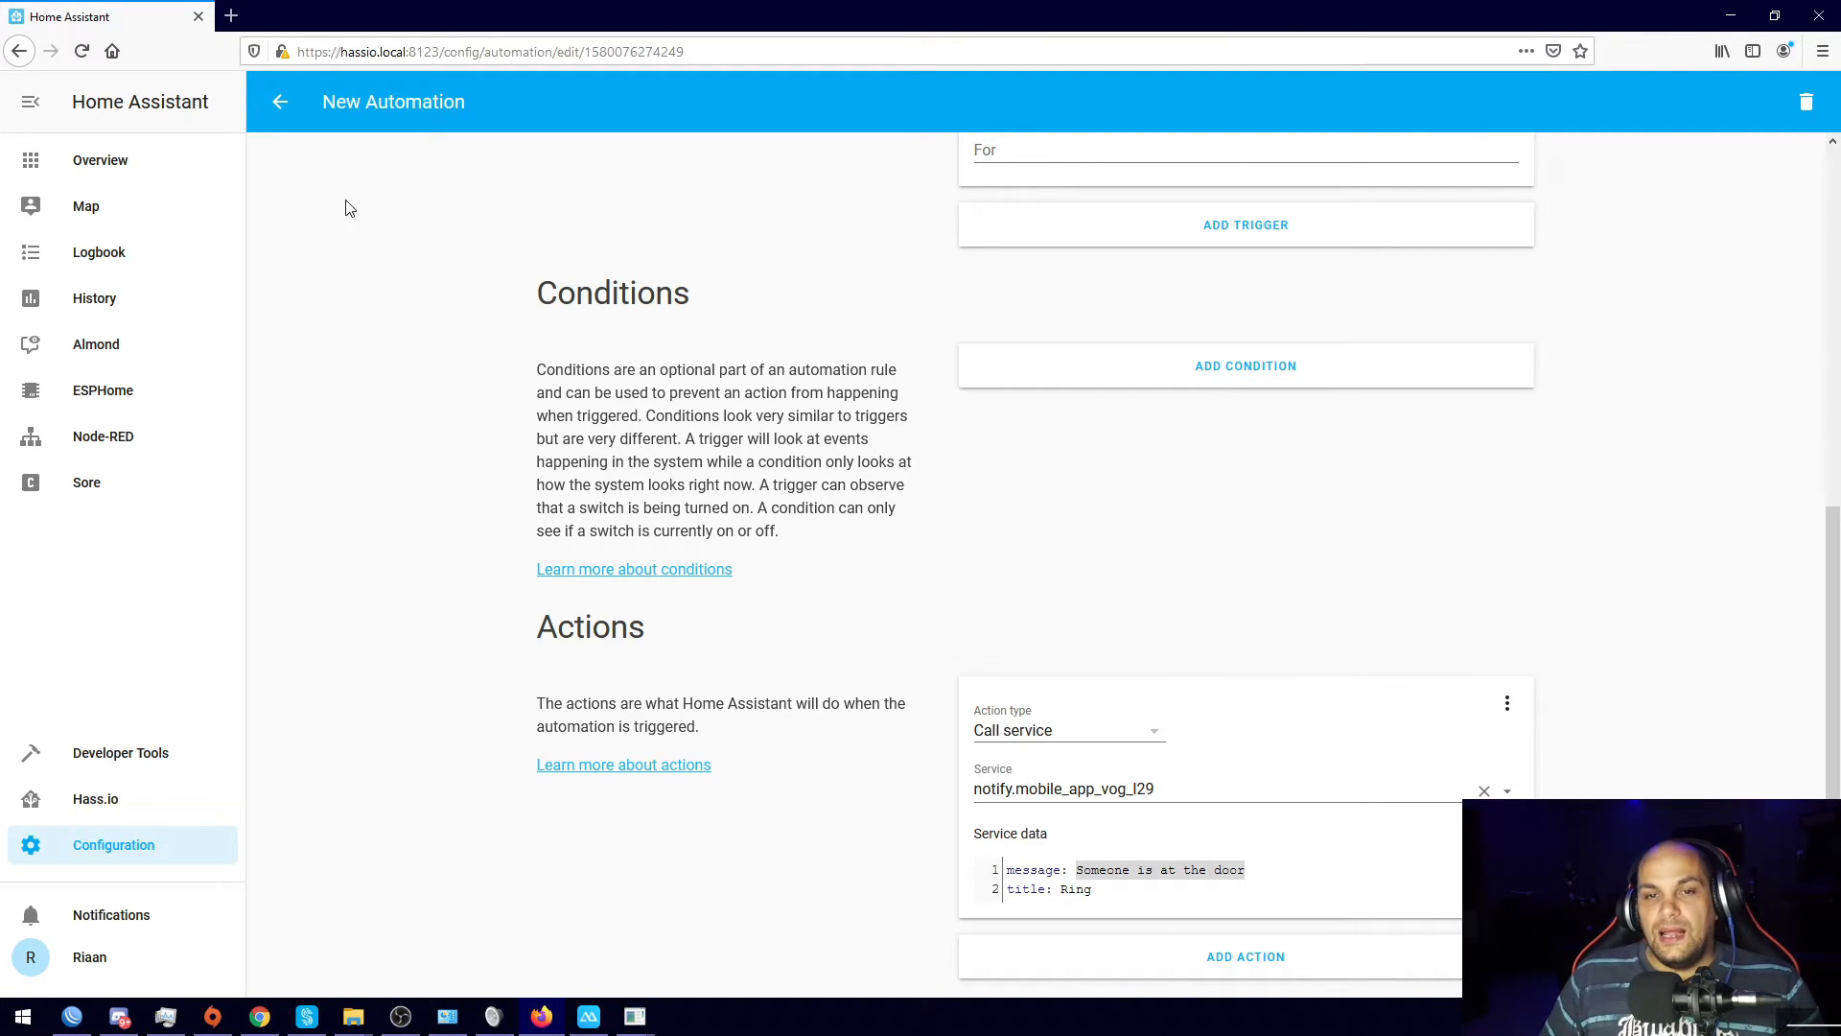
pyautogui.scroll(6, 859, 603)
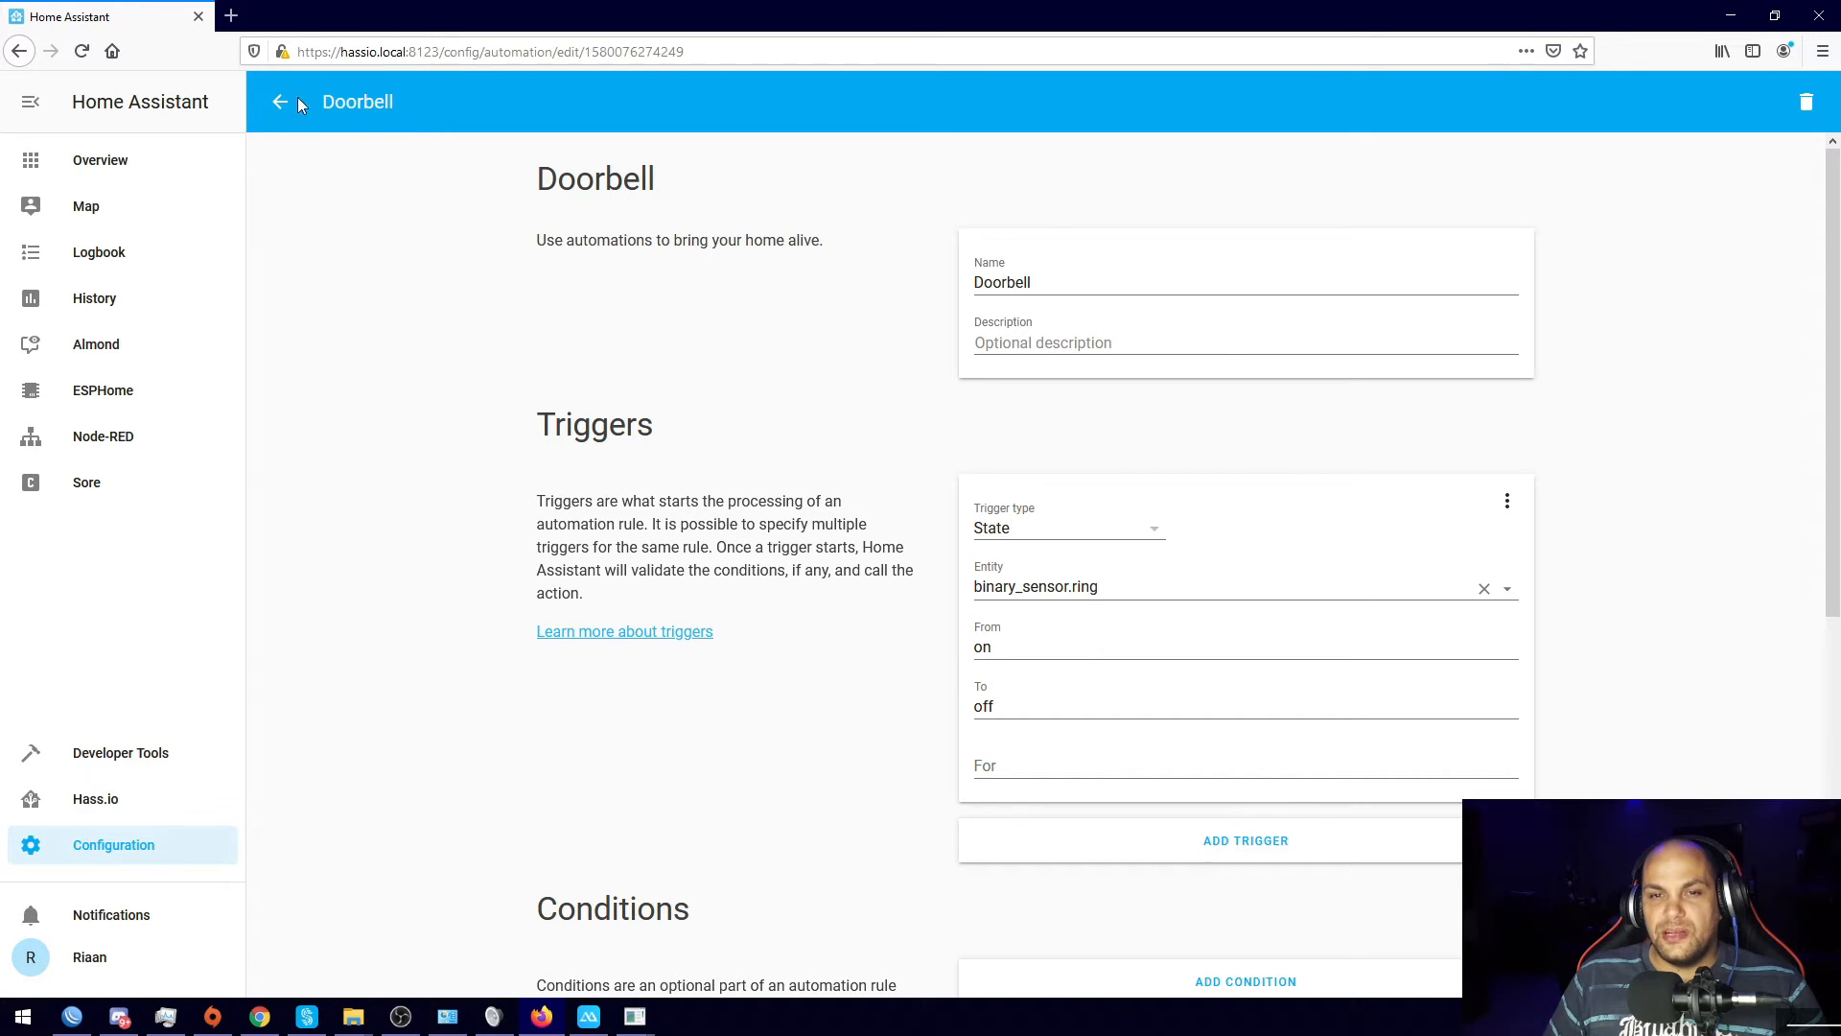
pyautogui.scroll(-5, 461, 288)
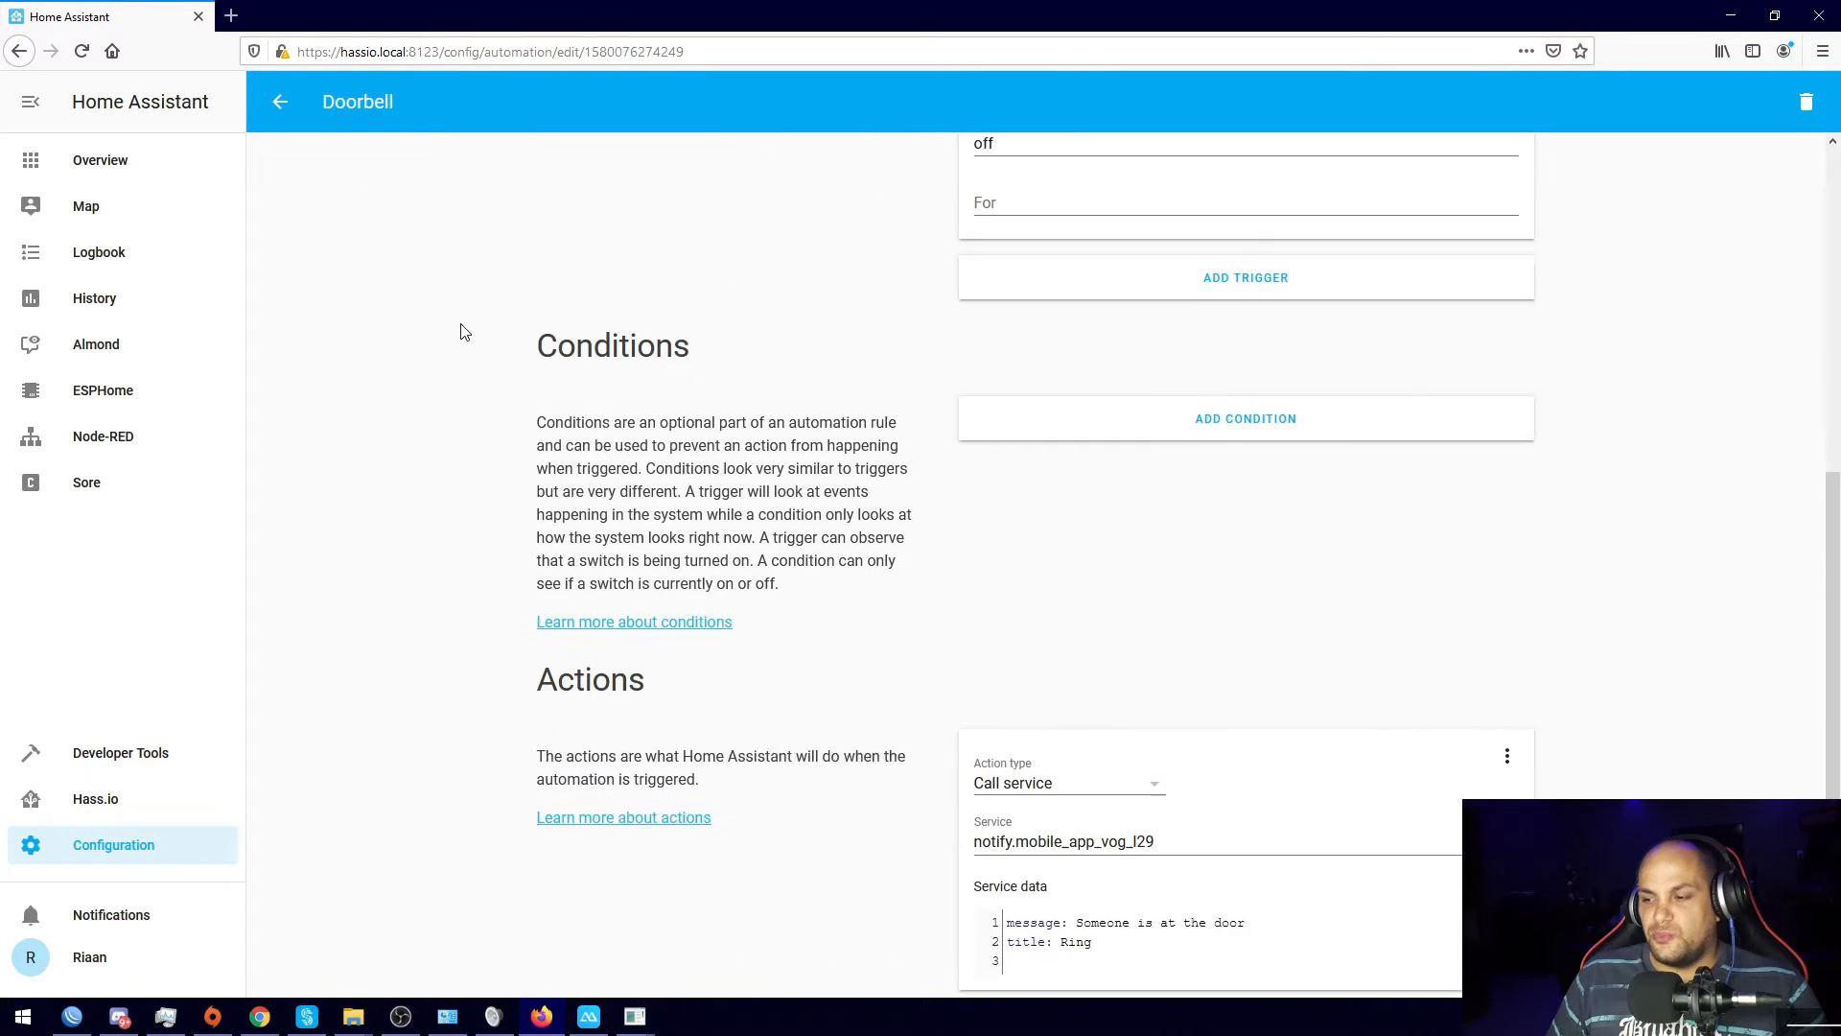
pyautogui.click(281, 105)
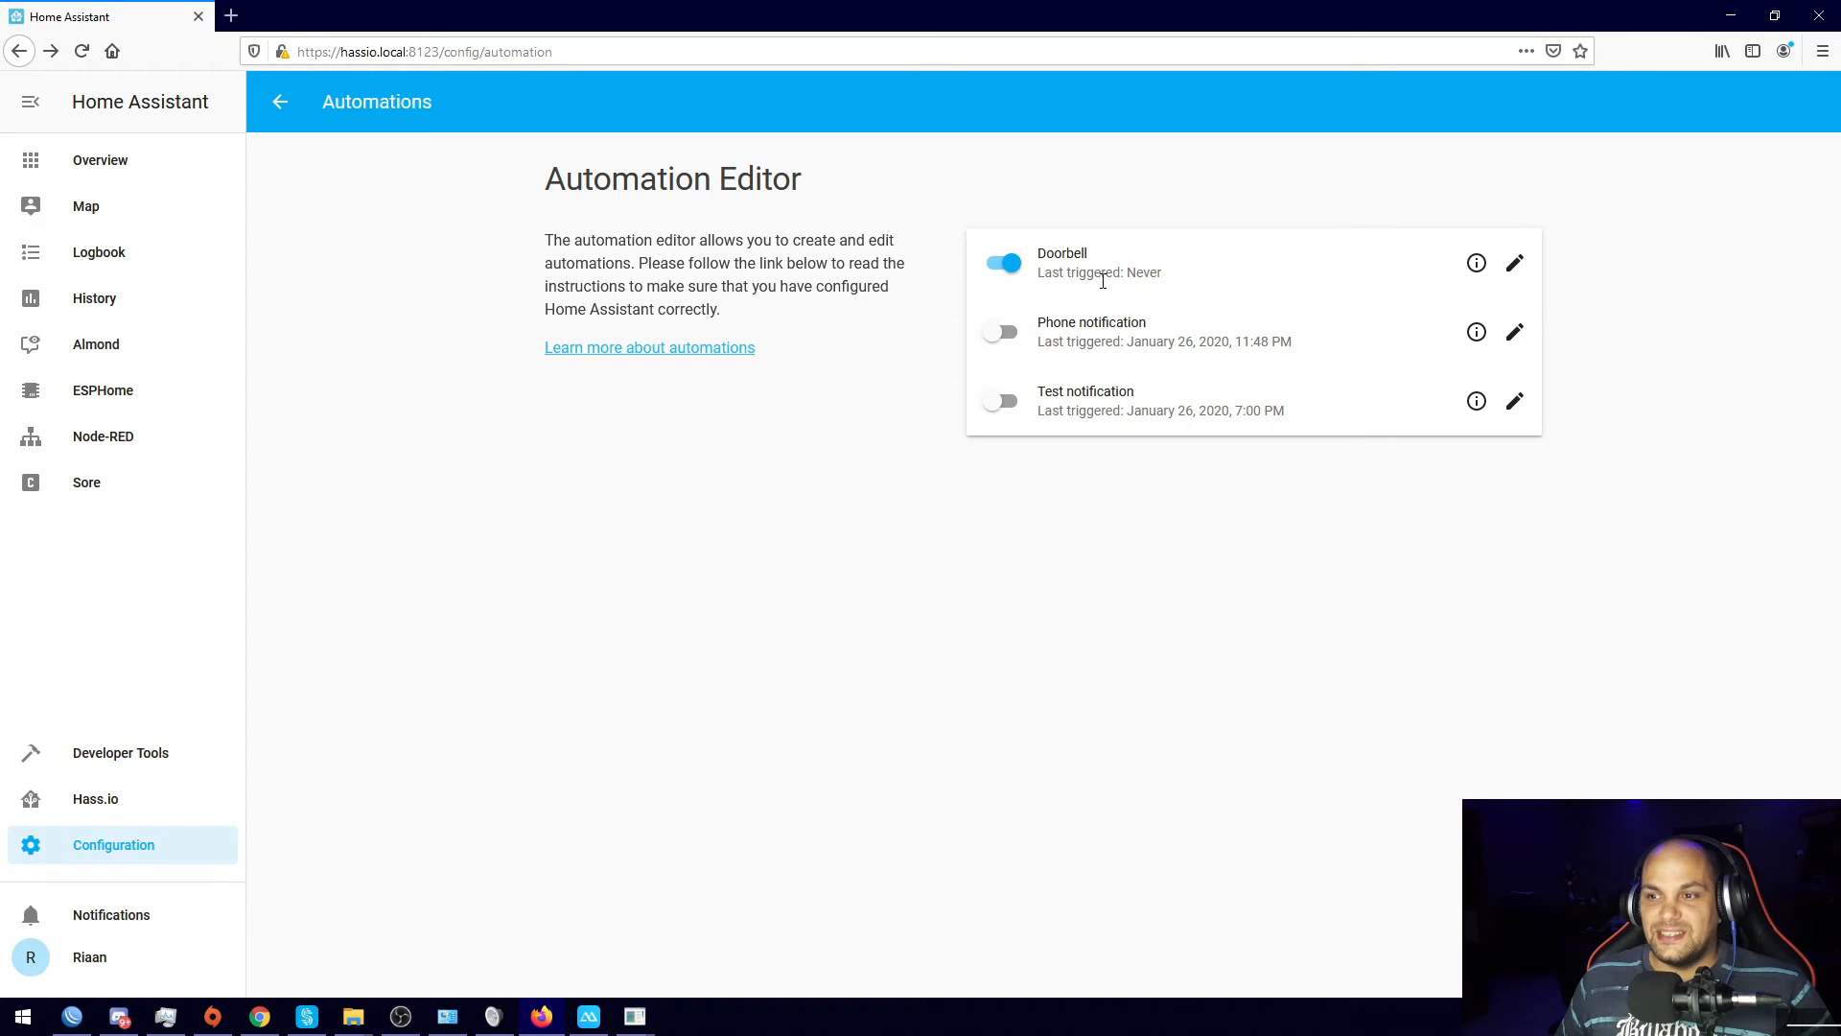
# Step: Check the Doorbell details showing last triggered January 27, 2020, 12:05 AM, then close them
pyautogui.click(1477, 264)
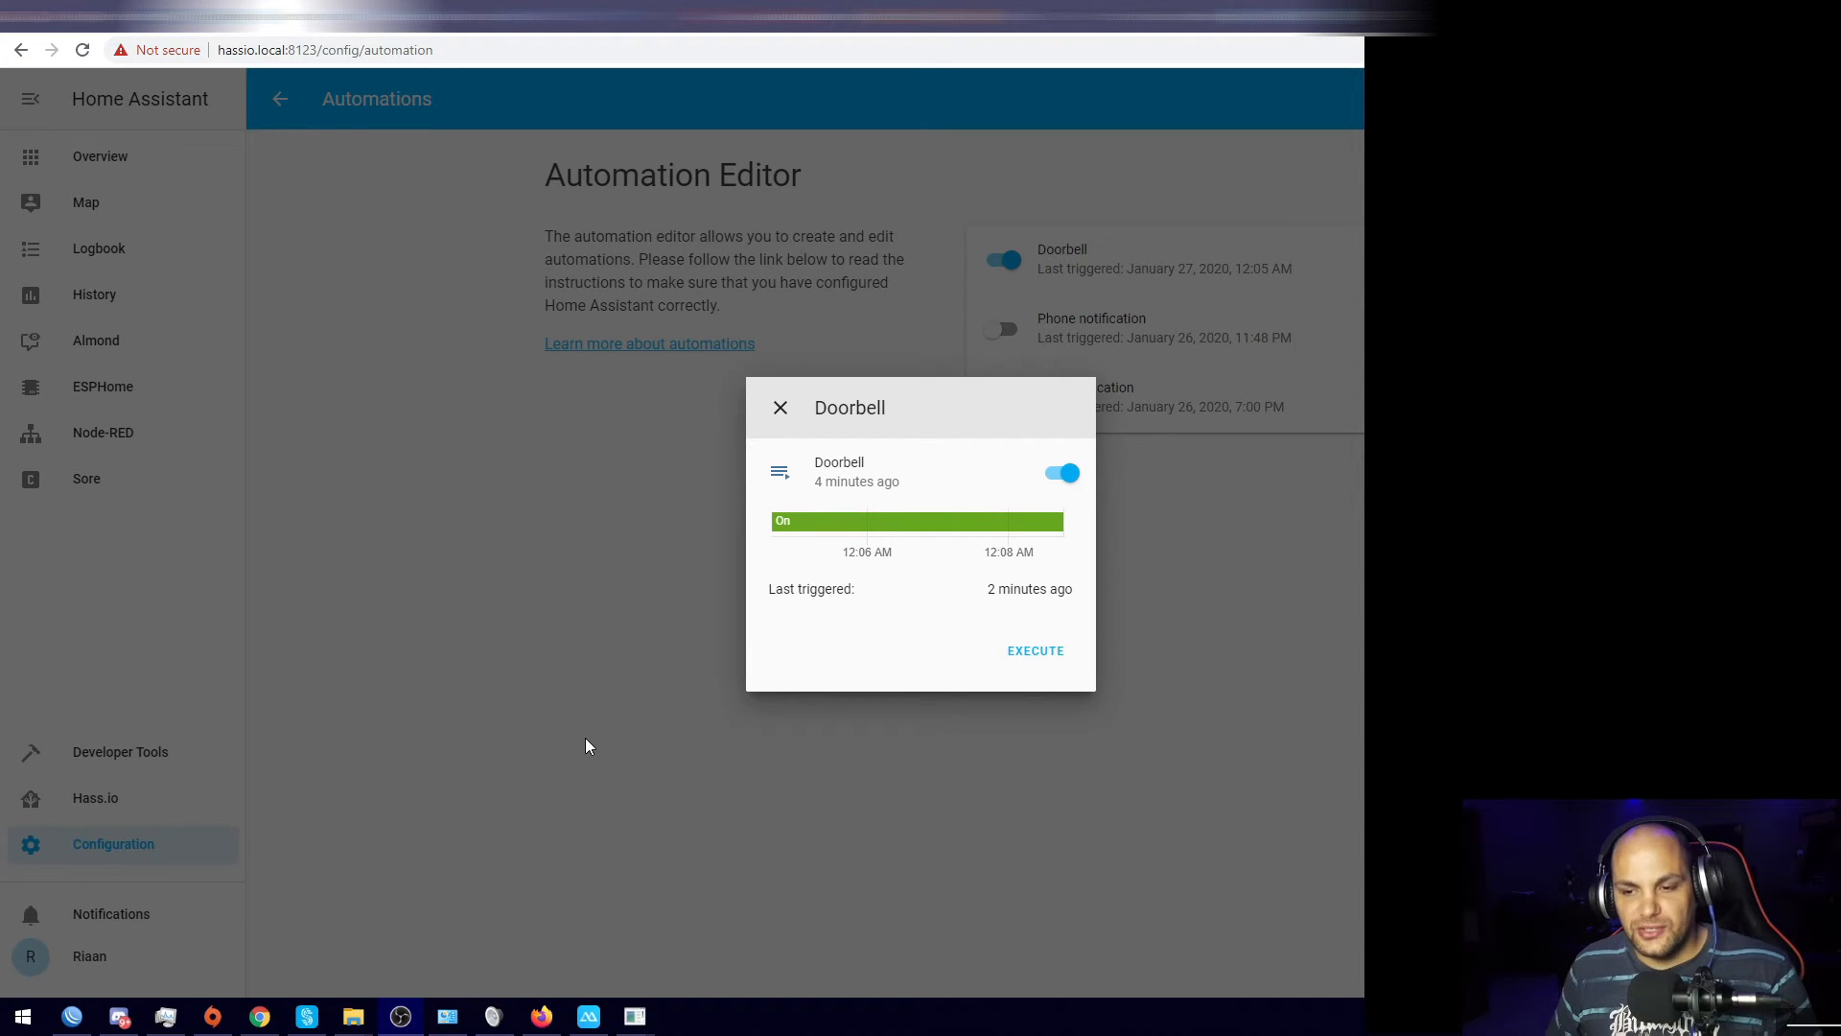
pyautogui.click(1110, 753)
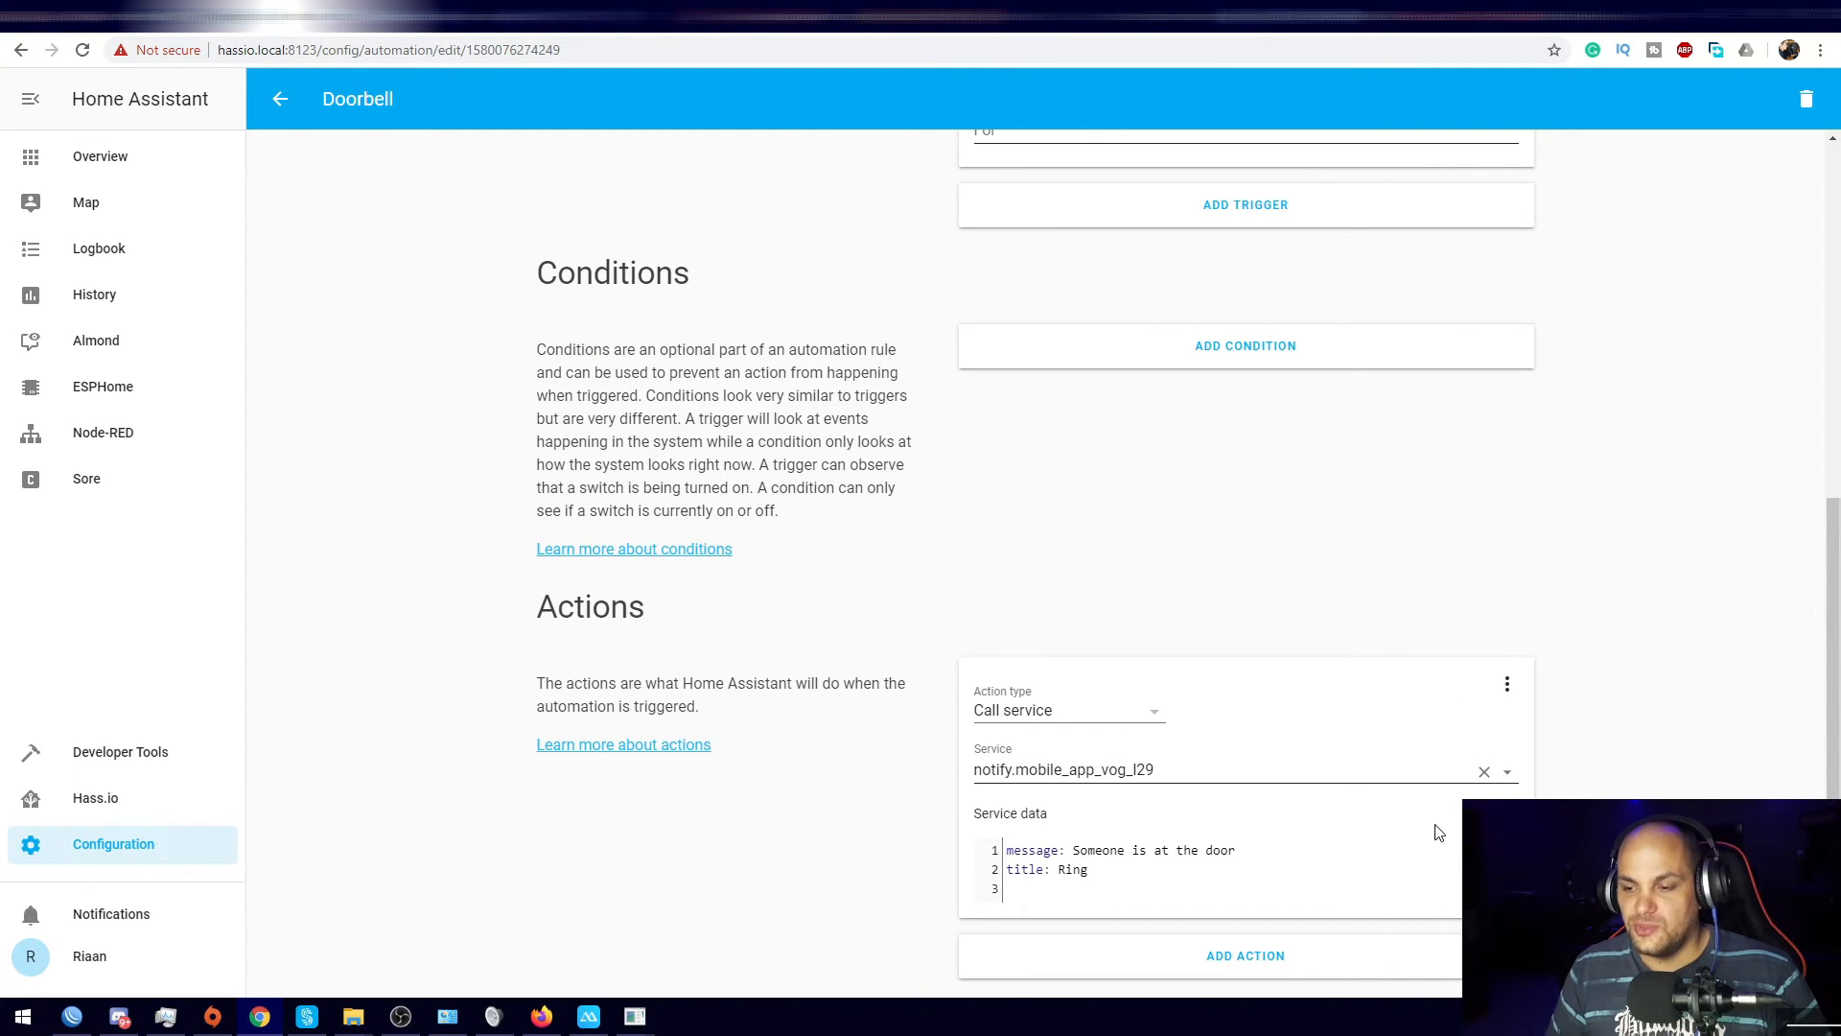
# Step: Add a second action and copy the first action's message and title service data into it
pyautogui.click(1239, 960)
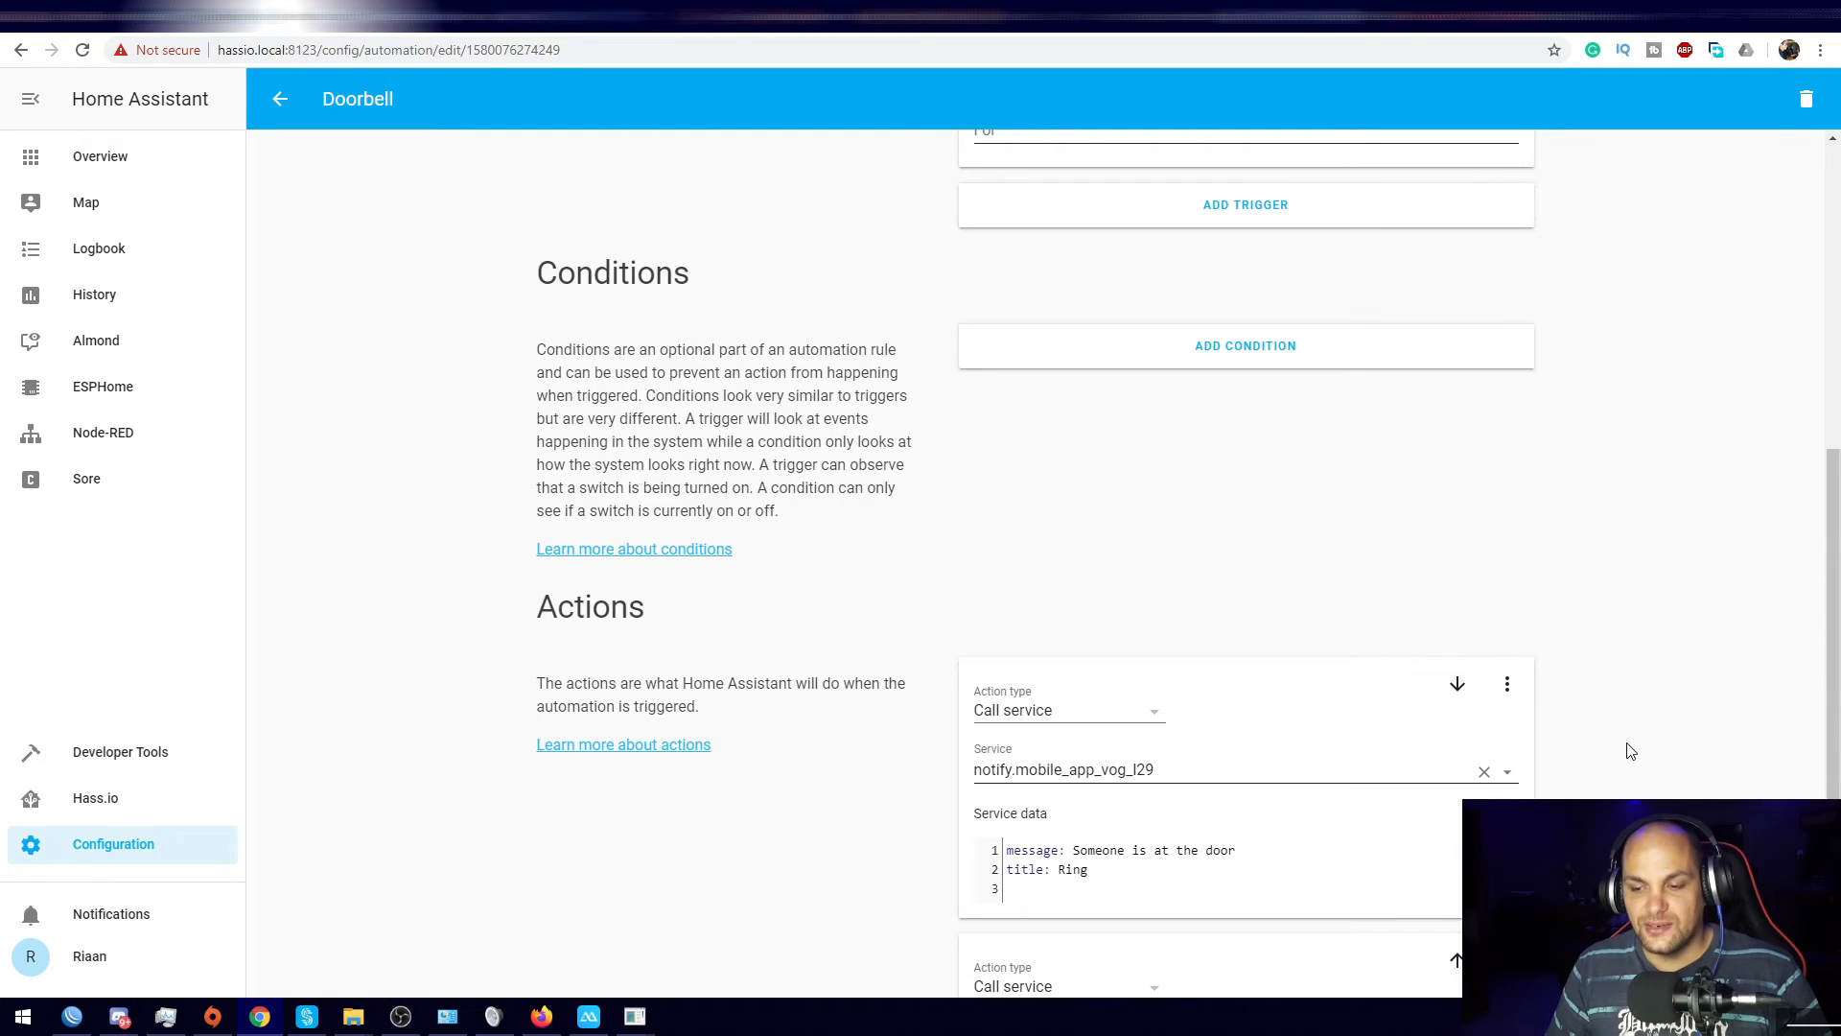
pyautogui.scroll(-3, 1630, 751)
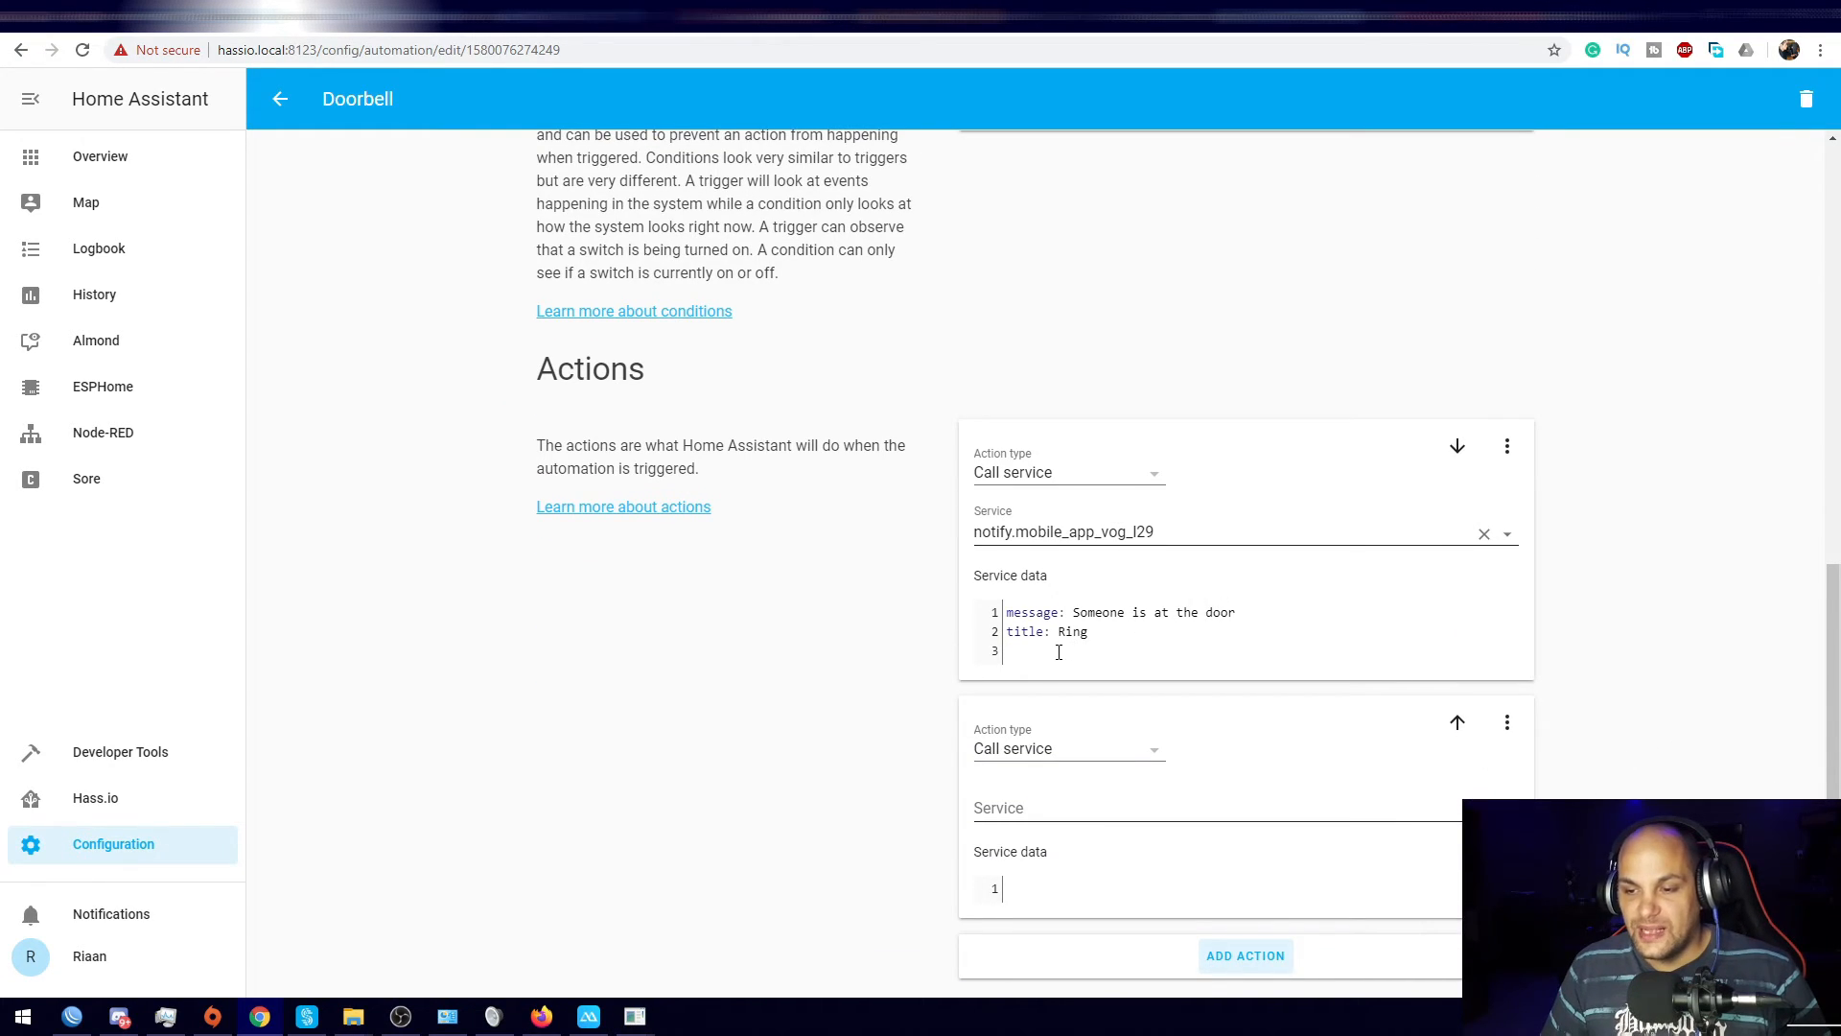
pyautogui.moveTo(1084, 652); pyautogui.dragTo(1003, 614)
pyautogui.rightClick(1045, 626)
pyautogui.click(1103, 690)
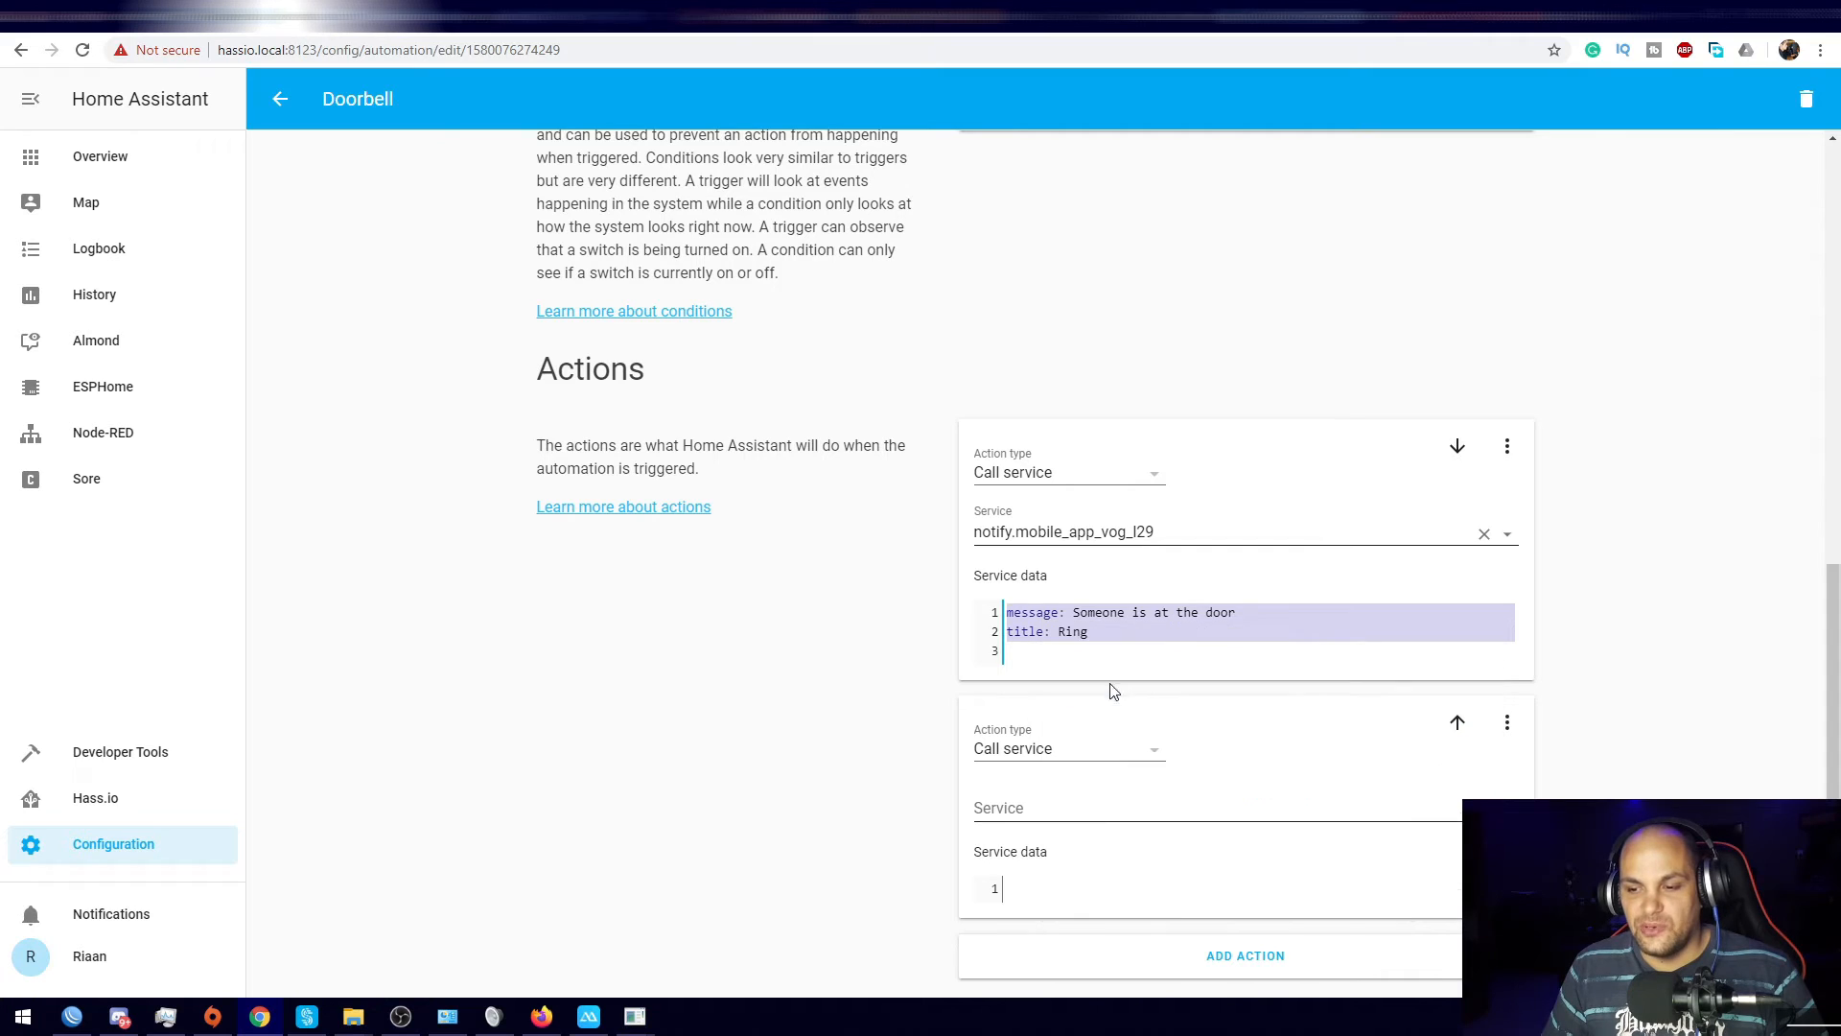
pyautogui.rightClick(1040, 882)
pyautogui.click(1083, 728)
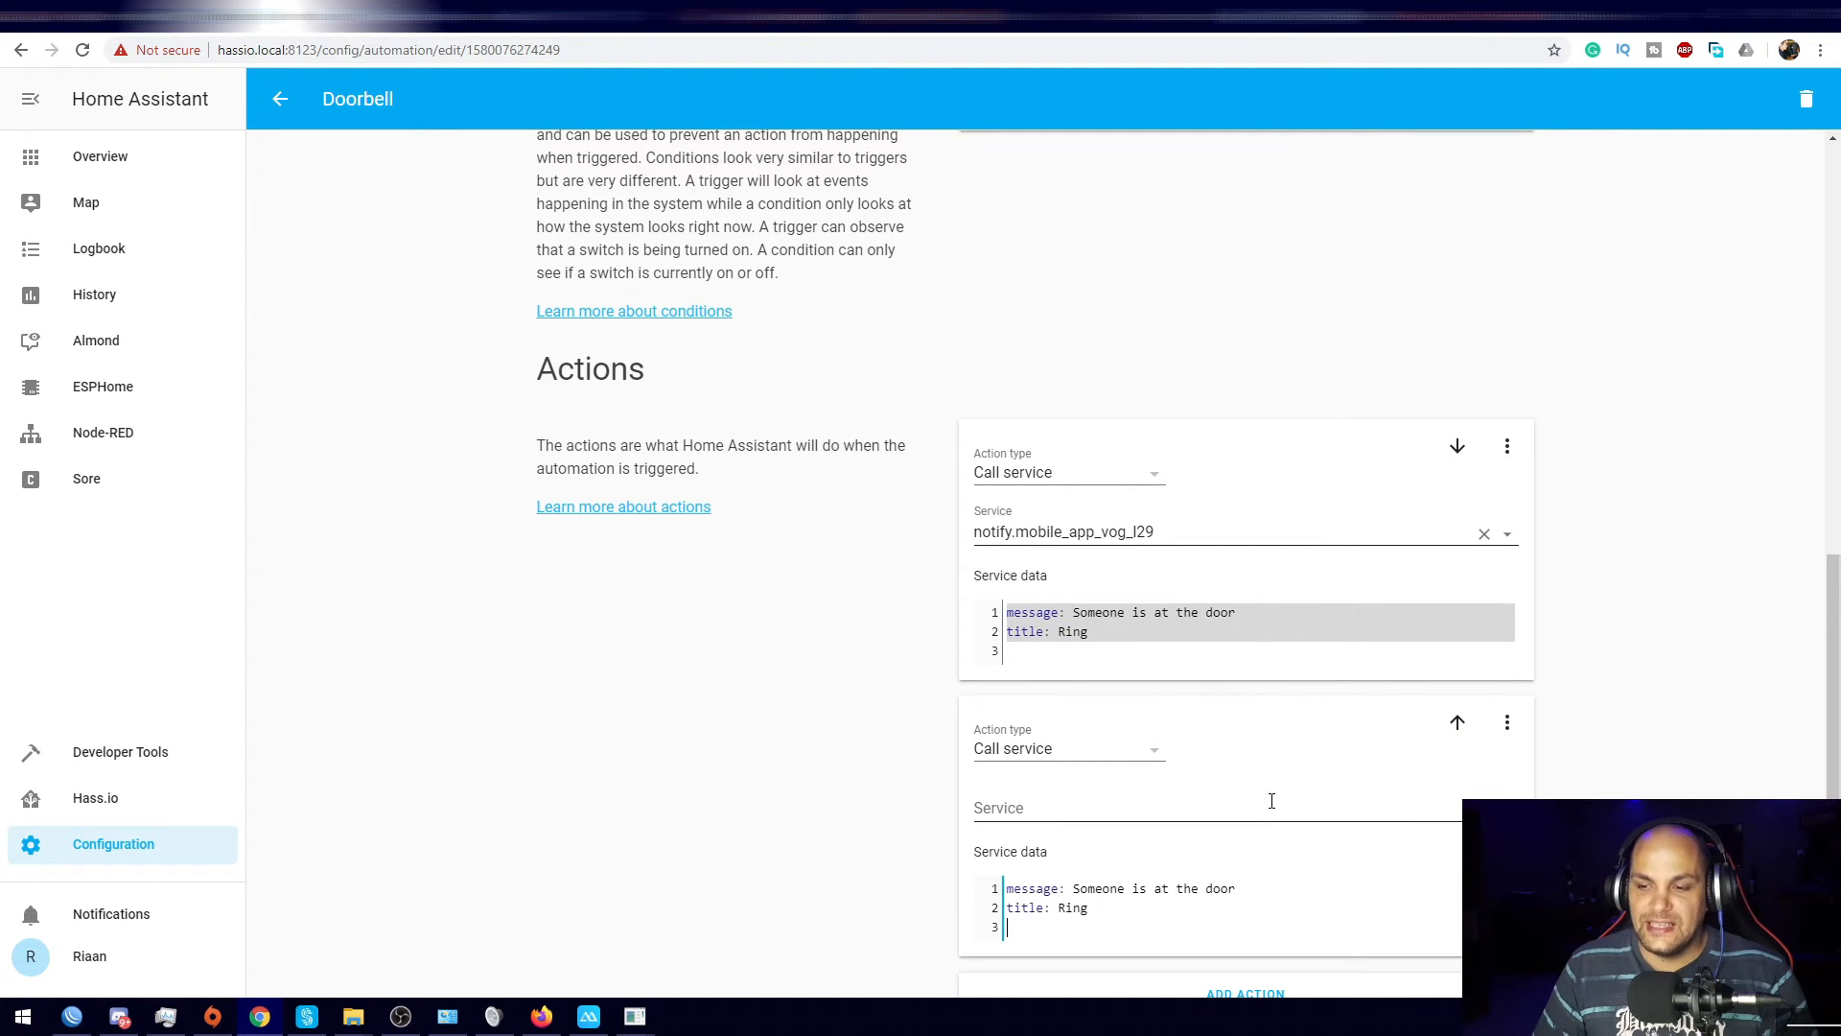
# Step: Set the second action's service to notify.mobile_app_redmi_note_7
pyautogui.click(1102, 807)
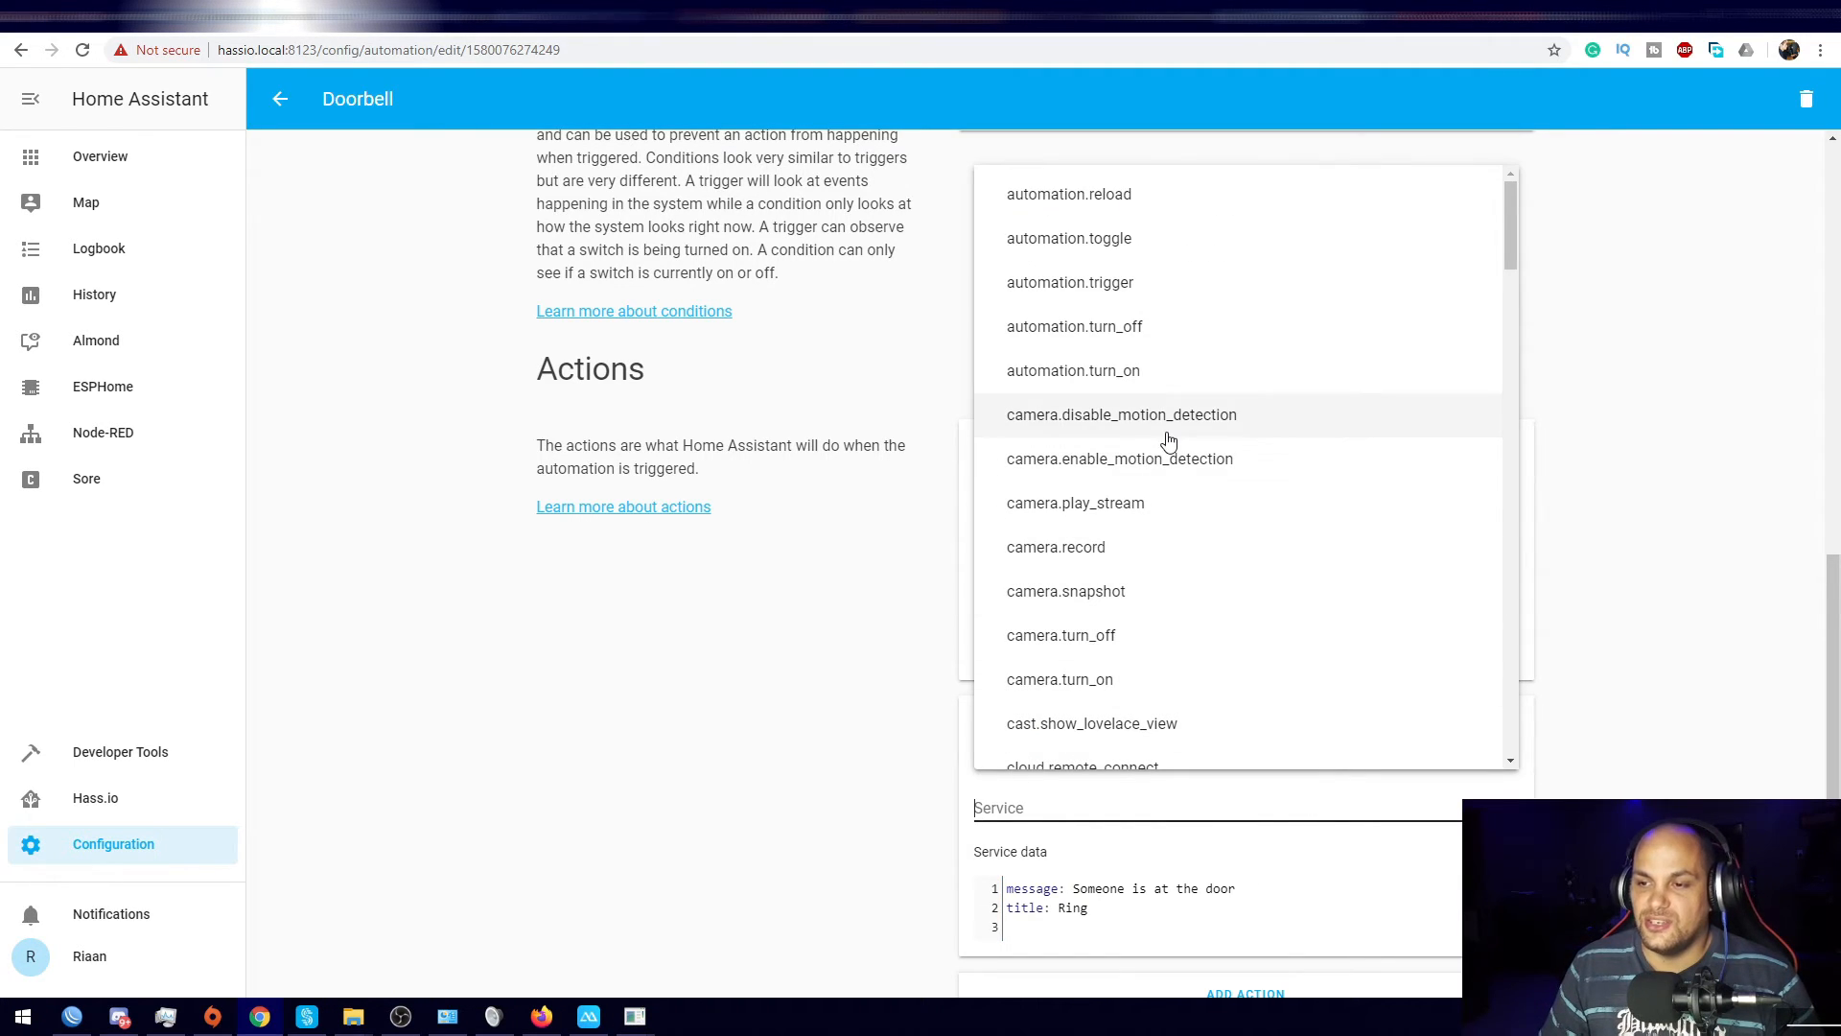
pyautogui.scroll(-10, 1156, 390)
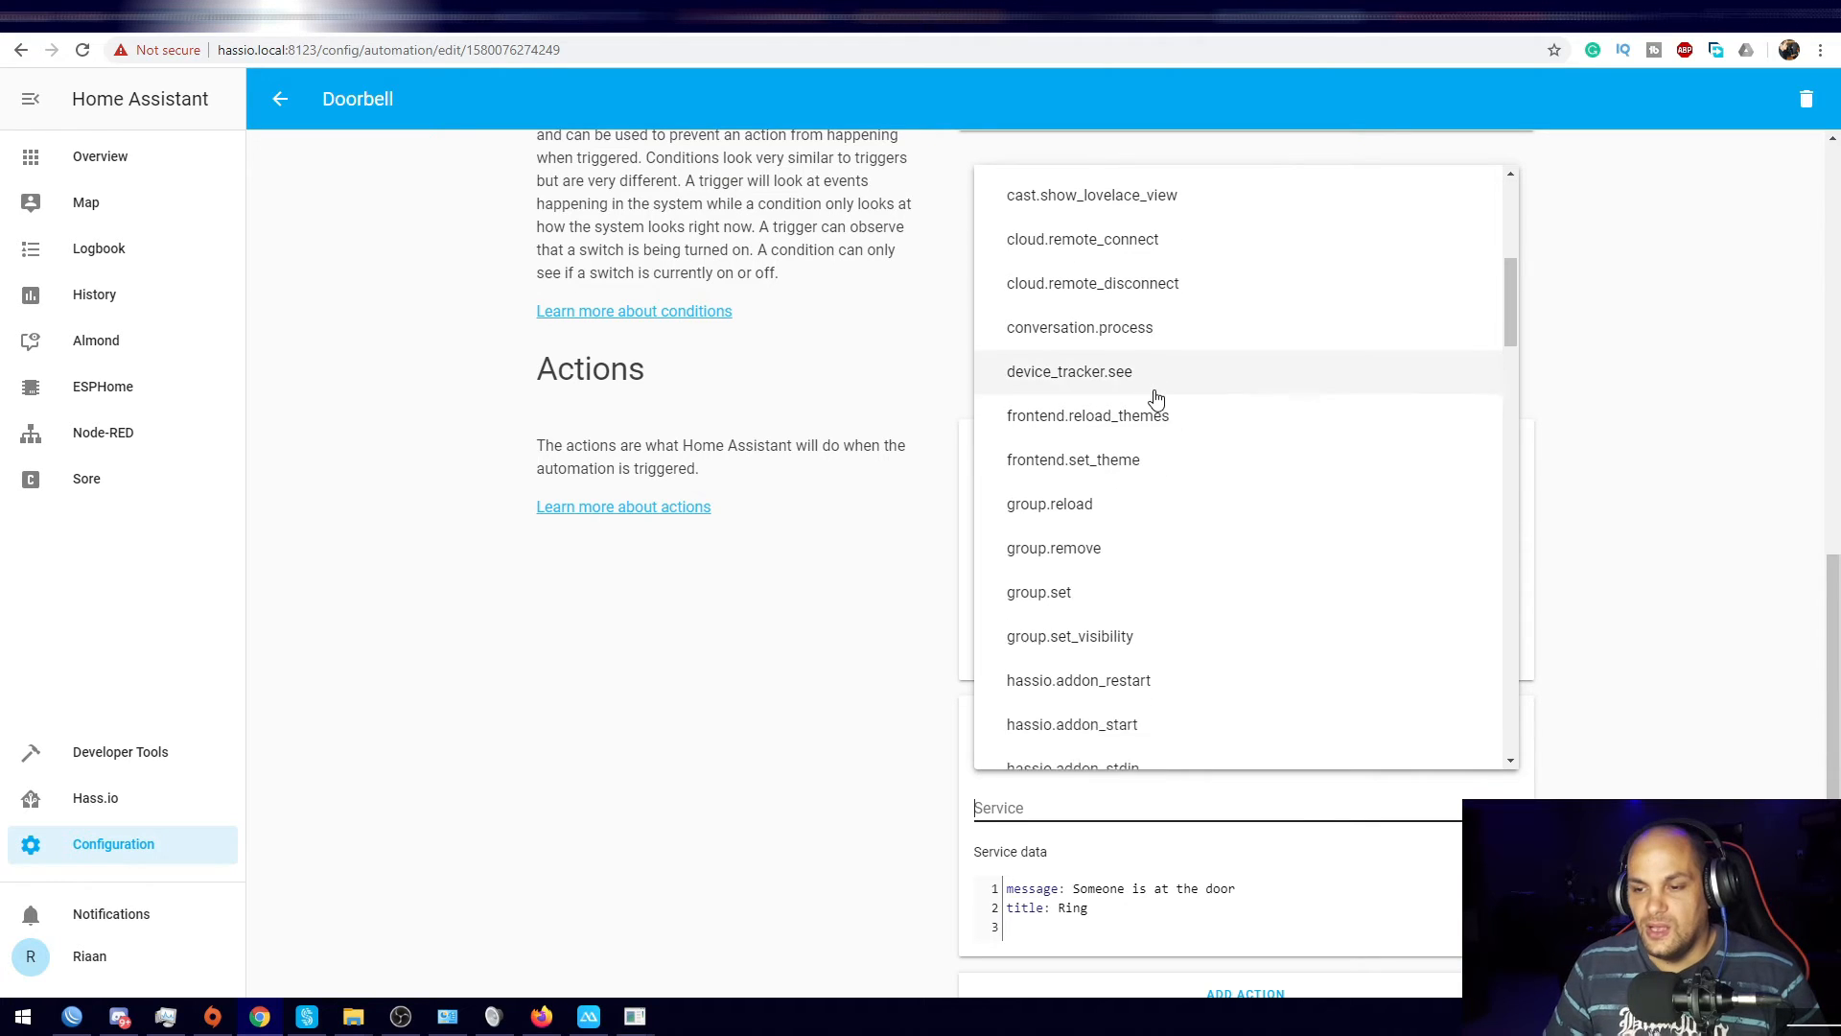
pyautogui.scroll(-12, 1158, 412)
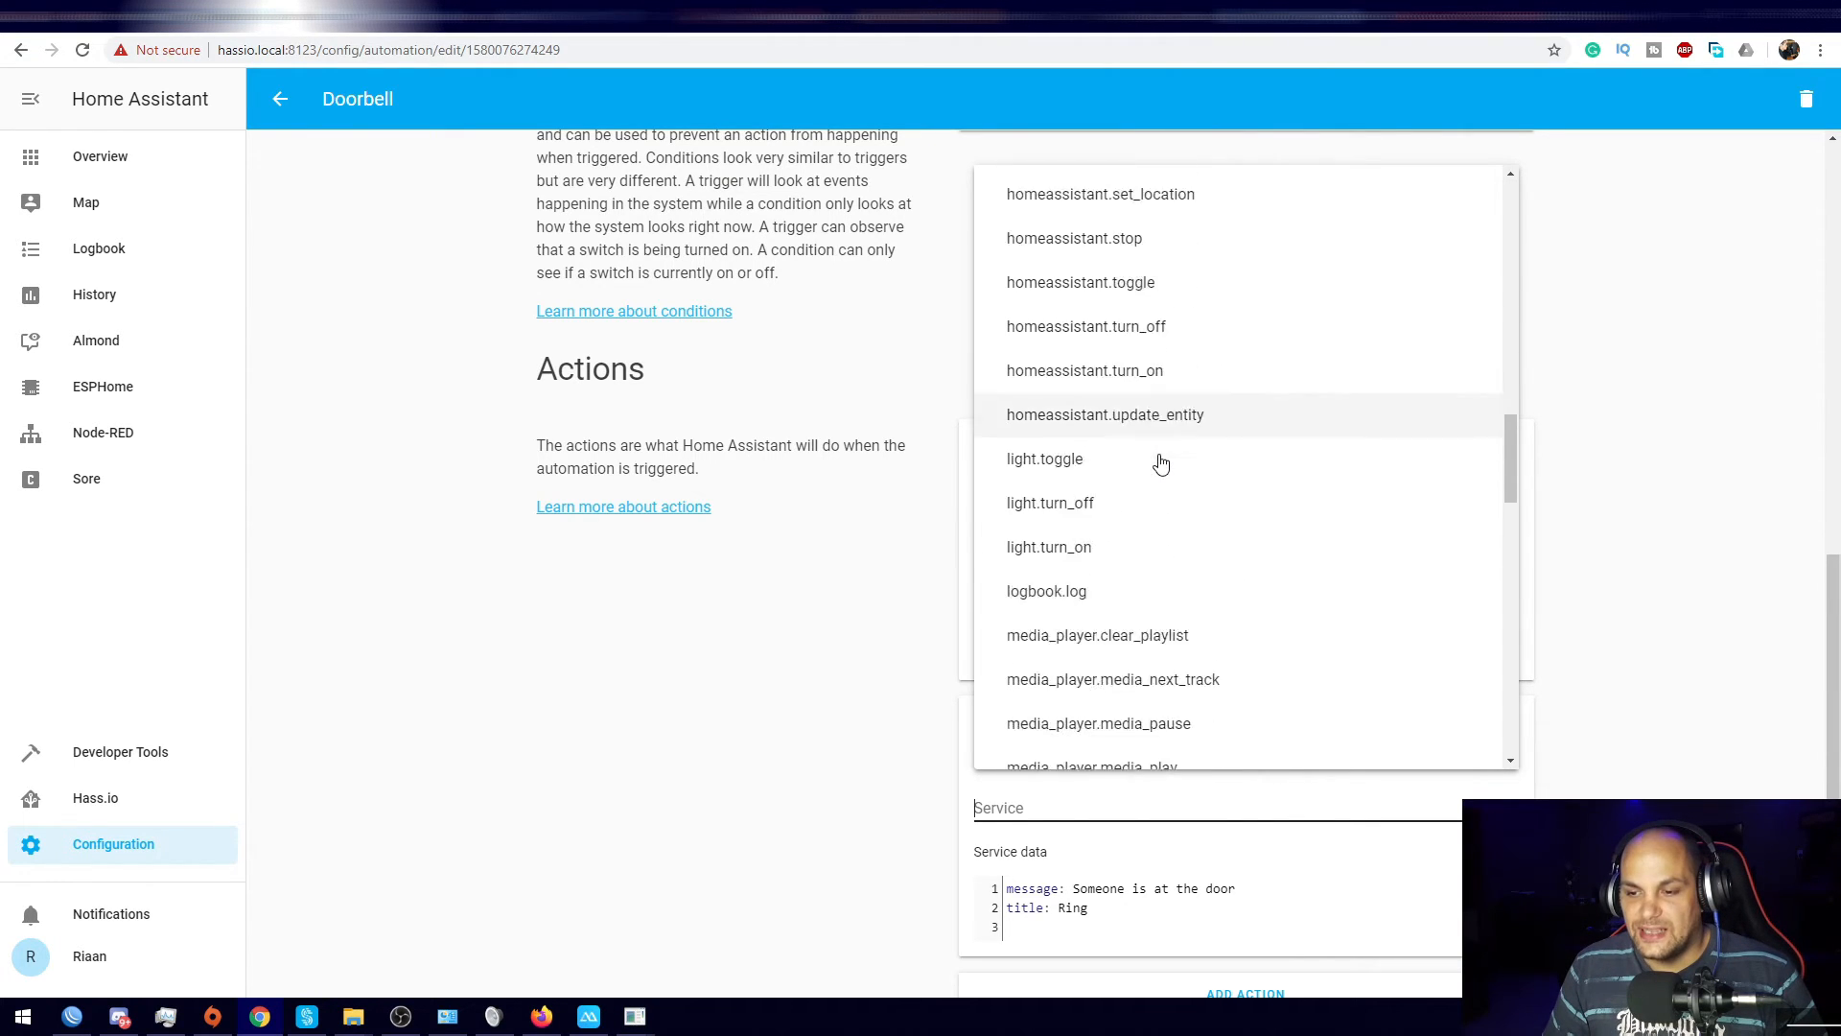
pyautogui.scroll(-12, 1276, 547)
pyautogui.scroll(6, 1273, 543)
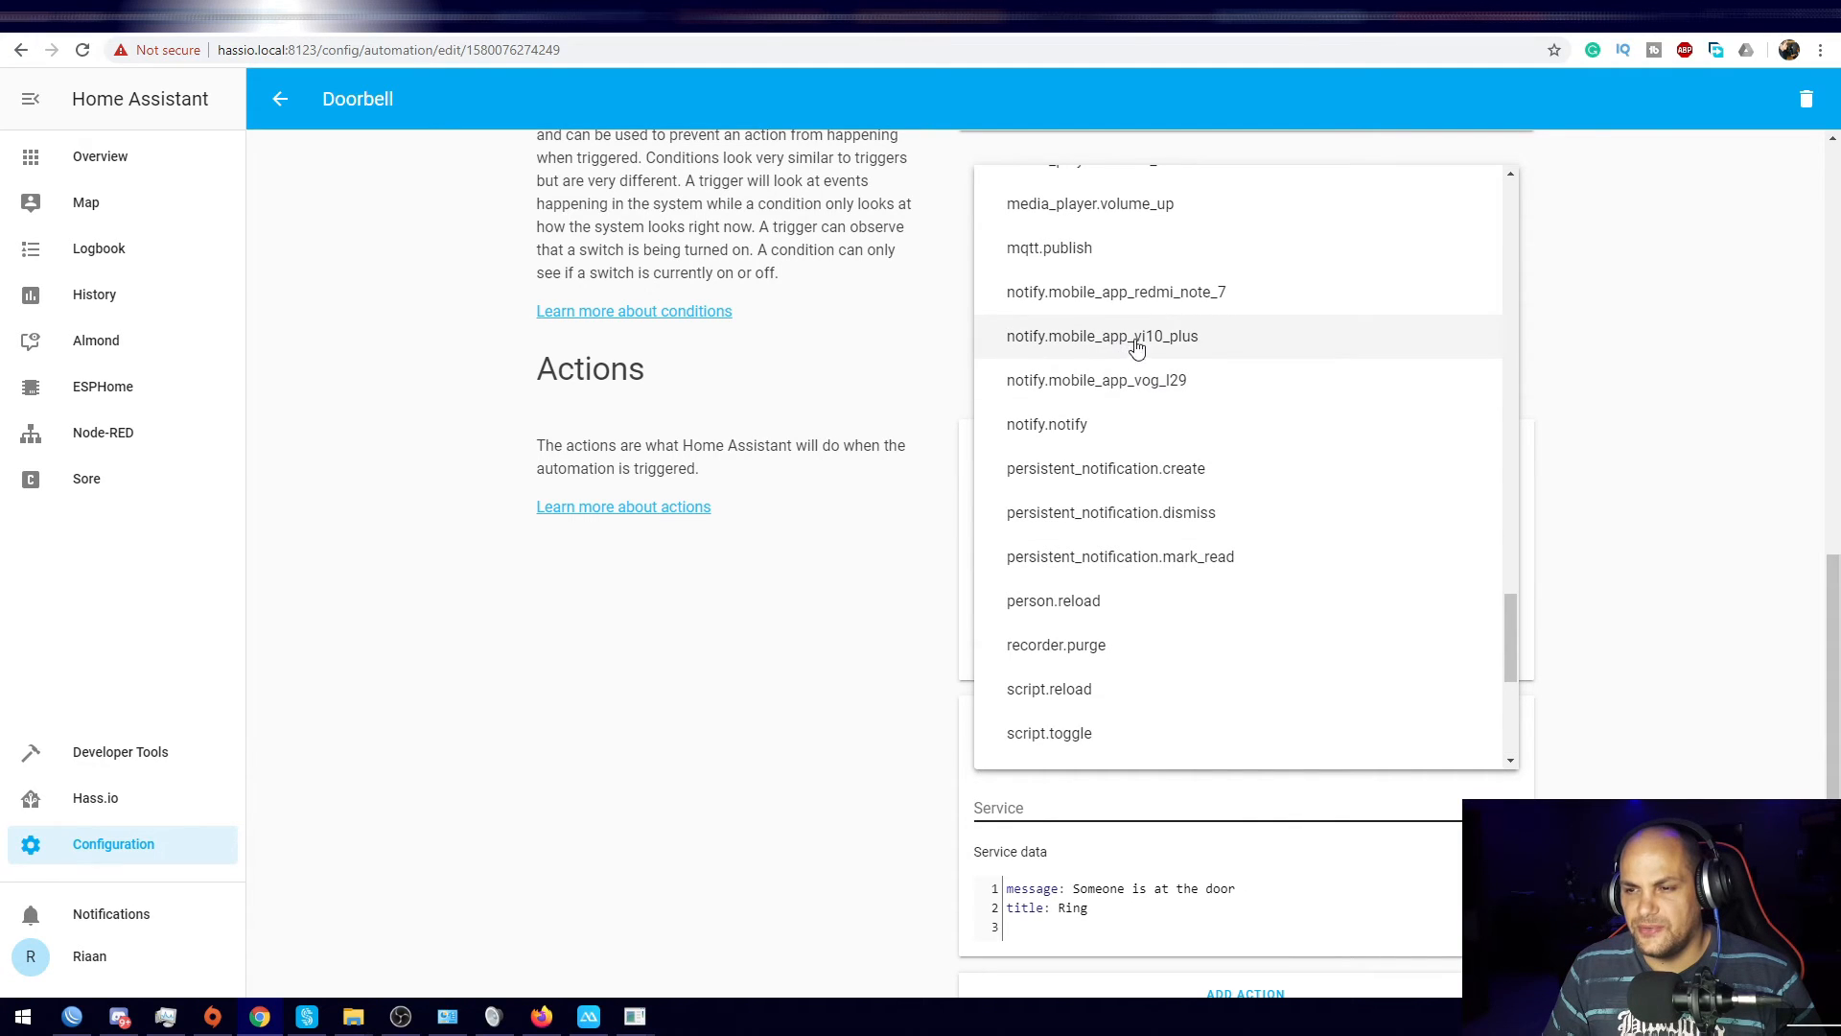
pyautogui.click(1147, 294)
pyautogui.scroll(-1, 1565, 715)
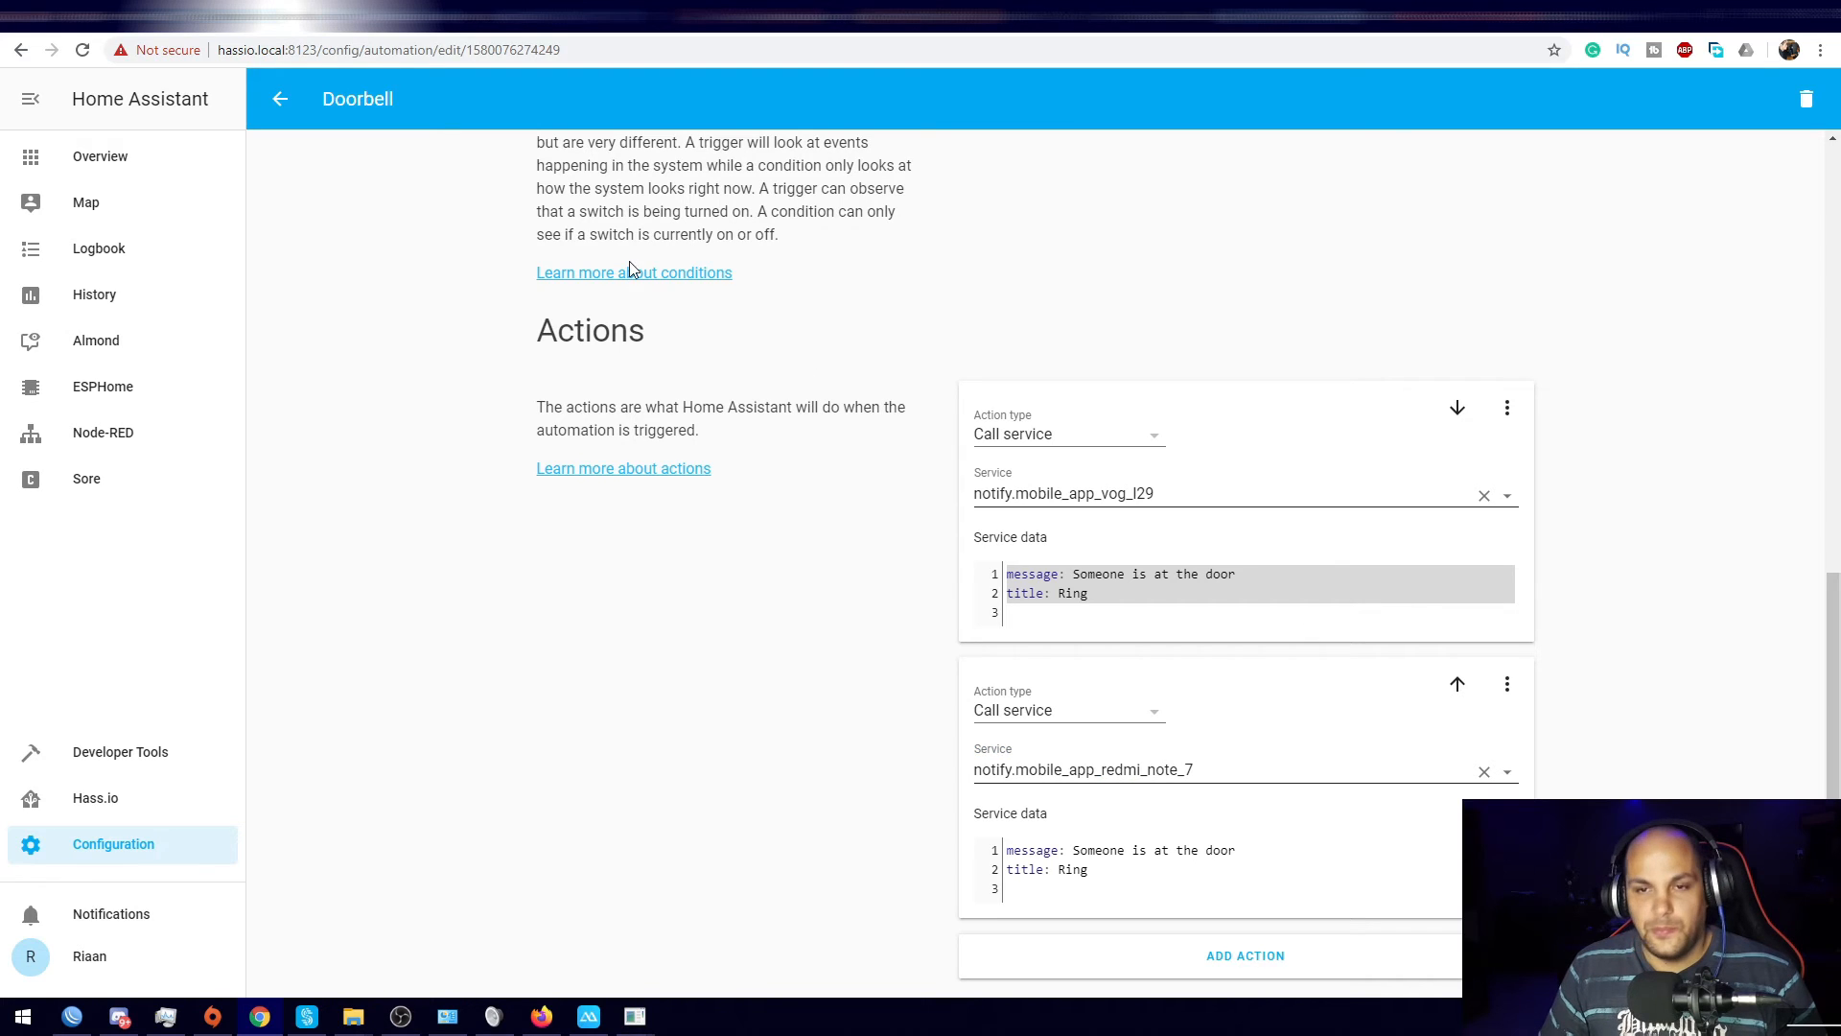
pyautogui.scroll(12, 537, 508)
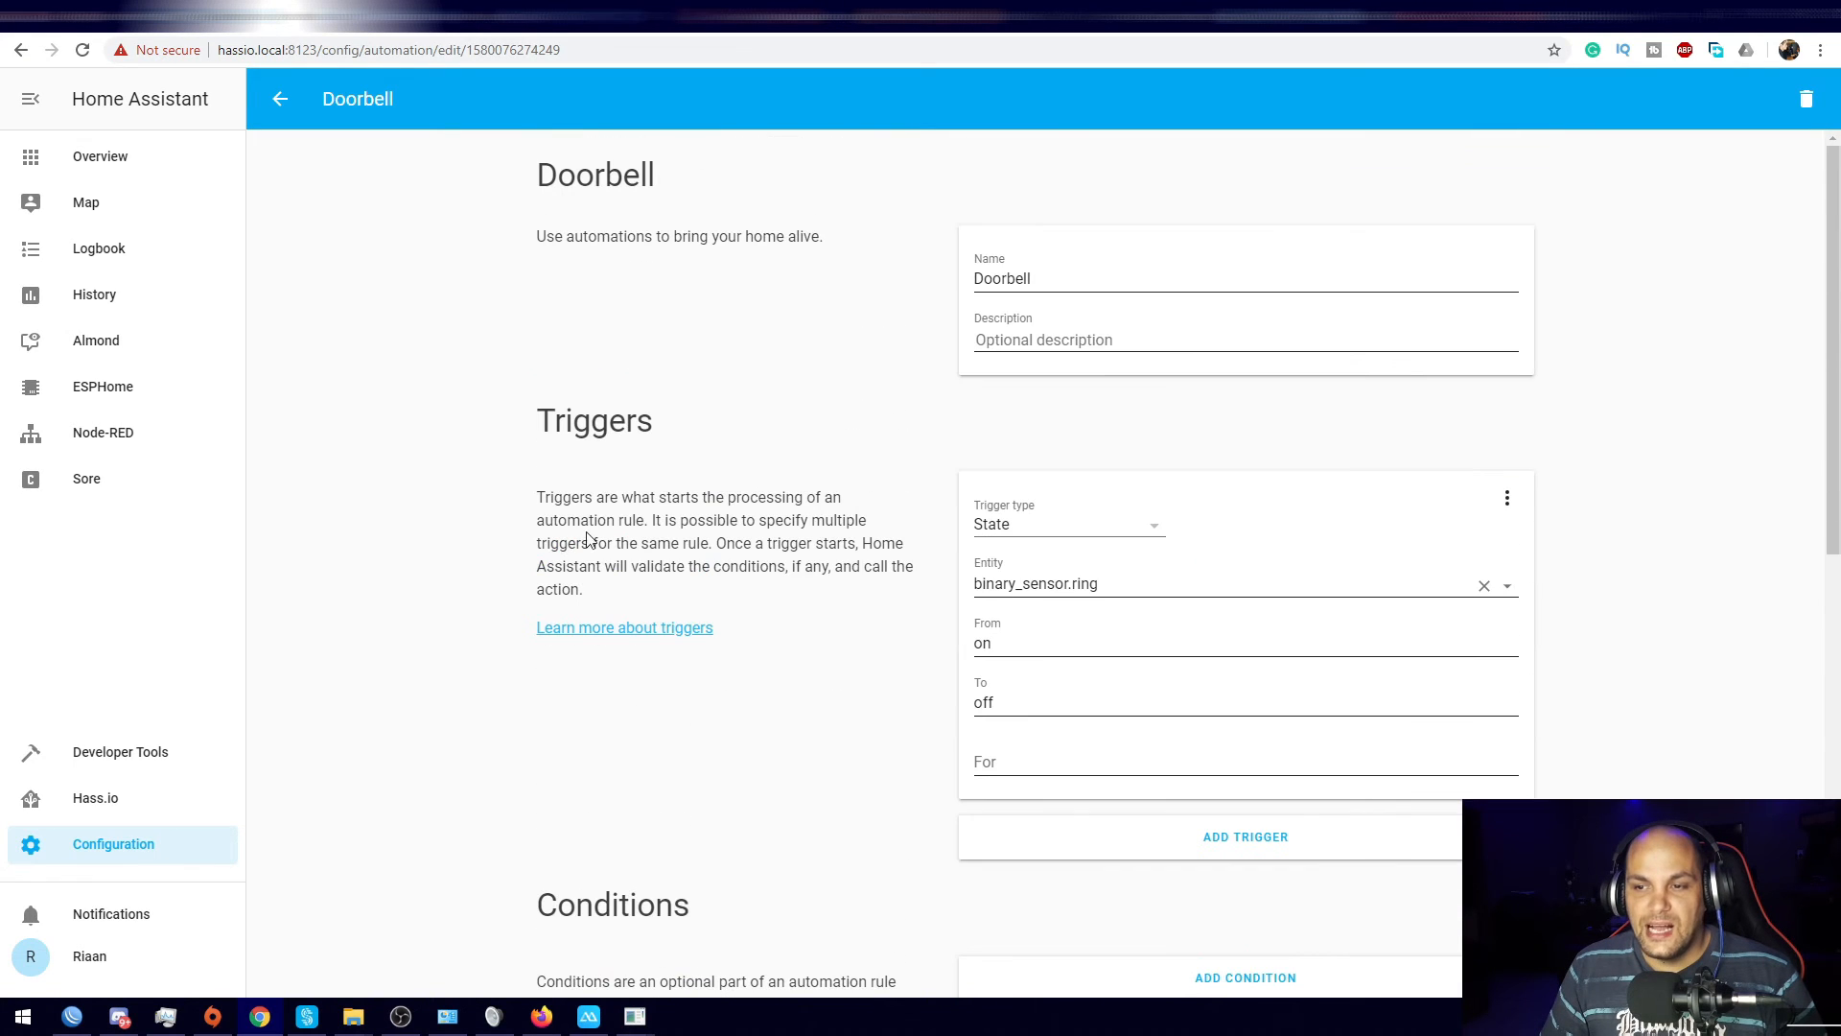
# Step: From the Automations list, open the Doorbell details and execute the automation
pyautogui.click(279, 106)
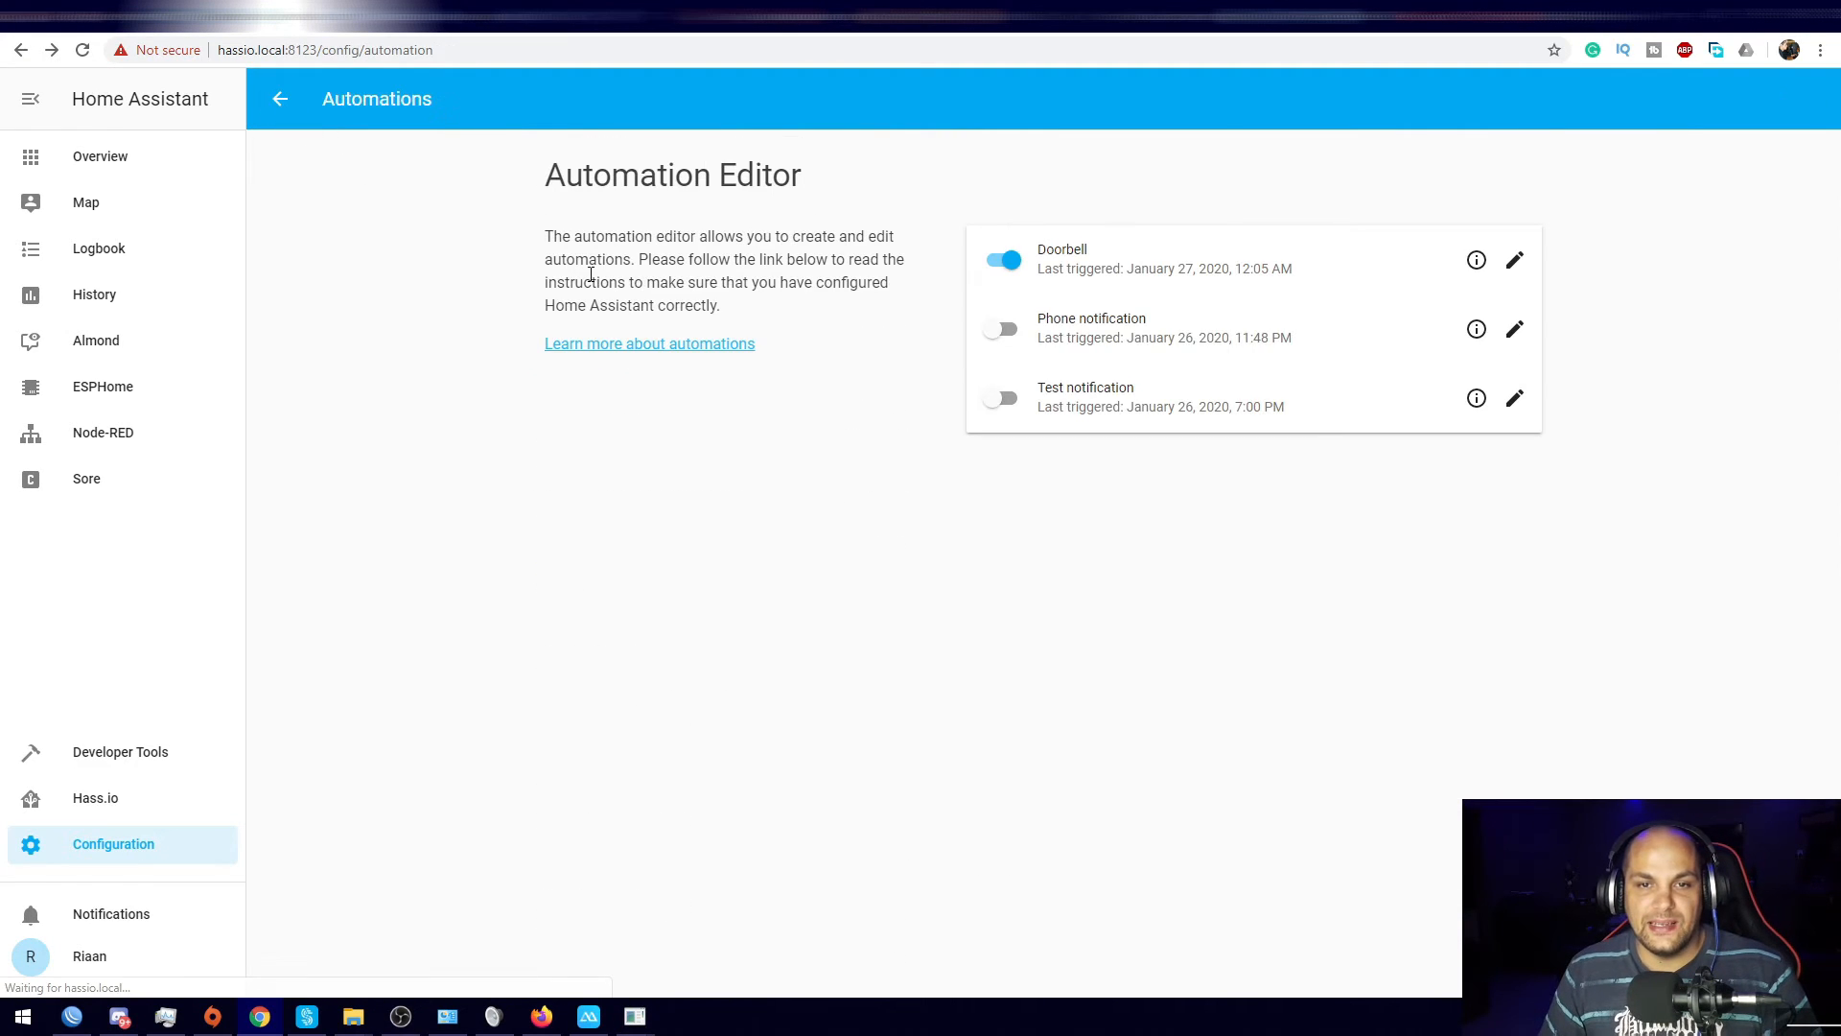
pyautogui.click(1476, 263)
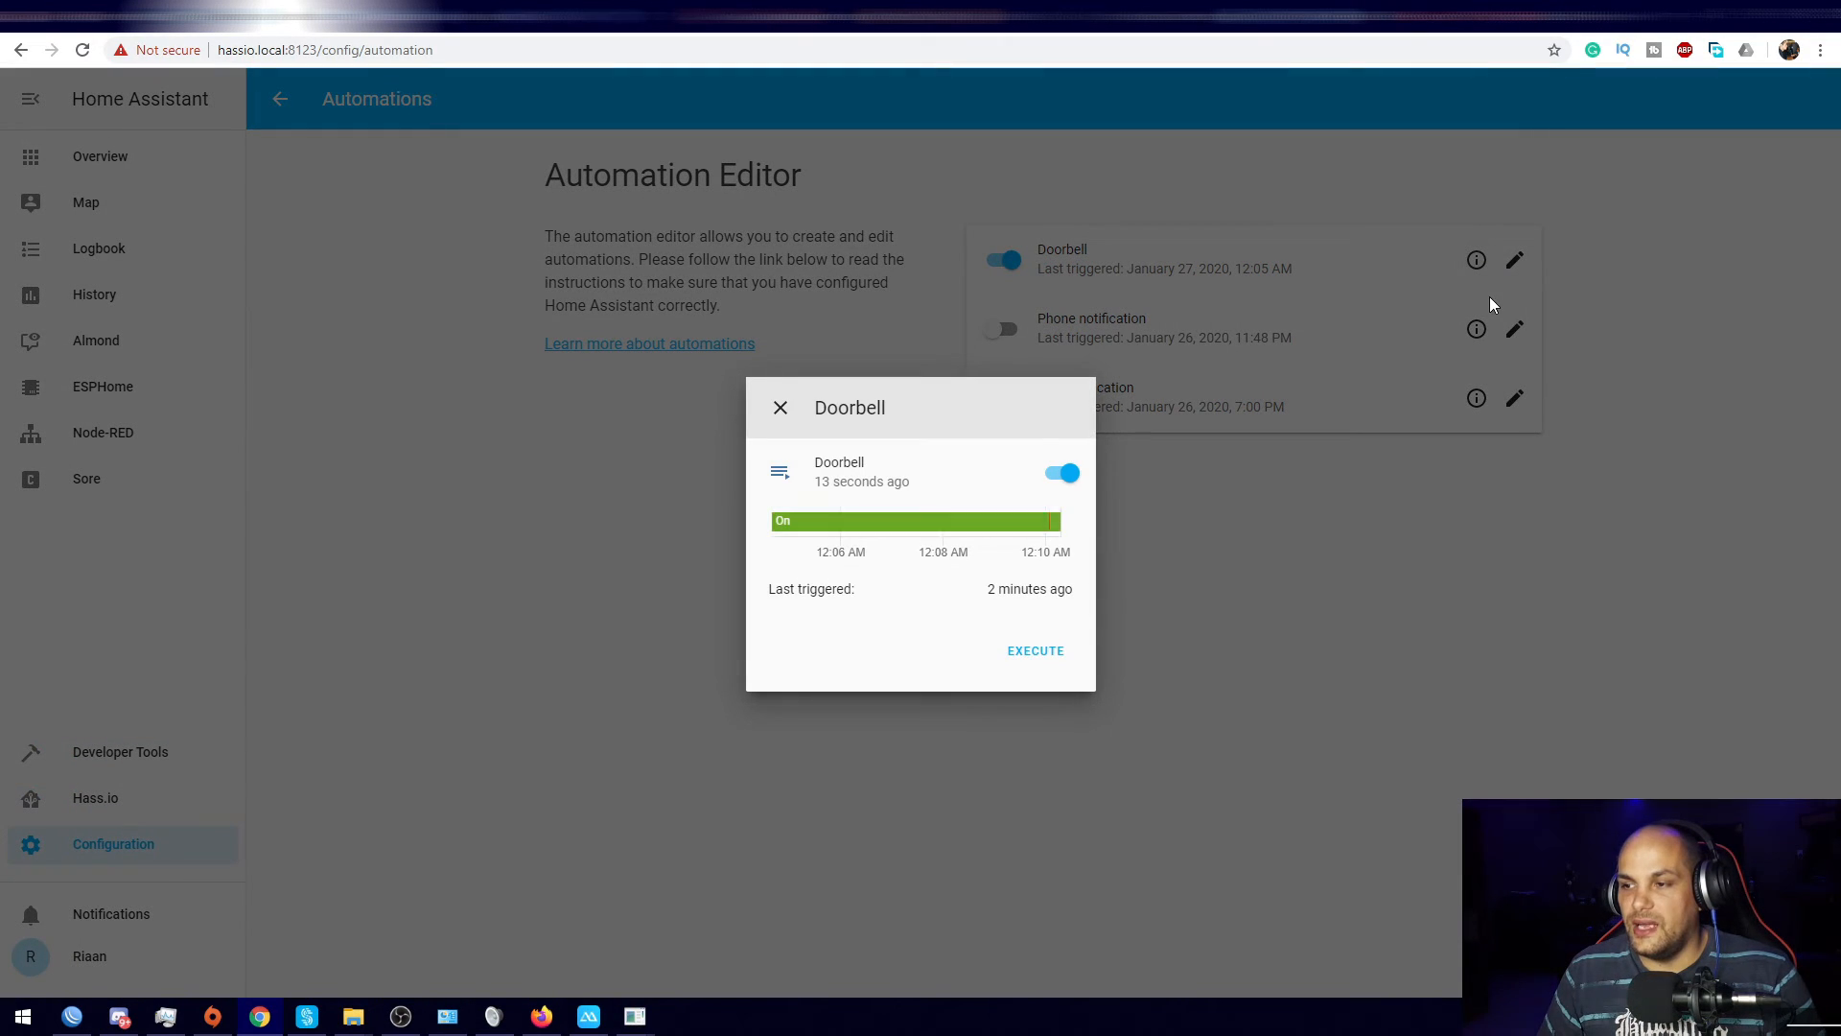
pyautogui.click(1423, 656)
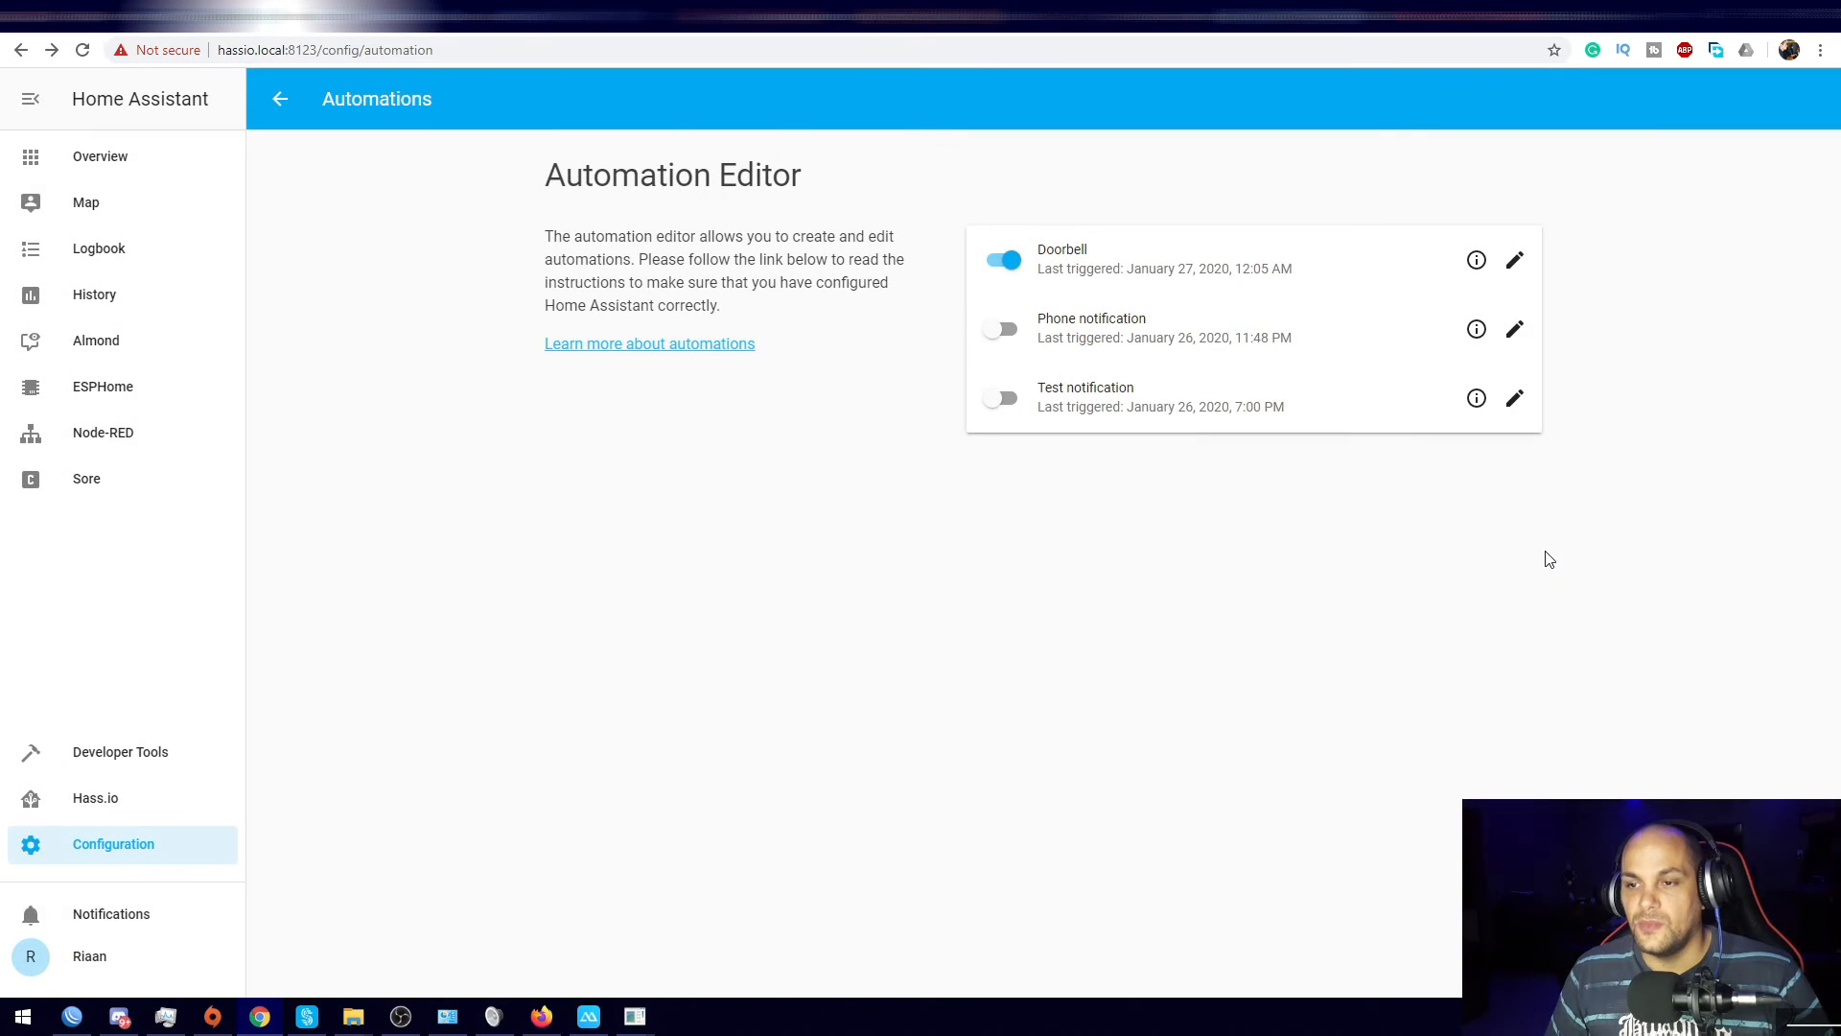
pyautogui.click(1477, 262)
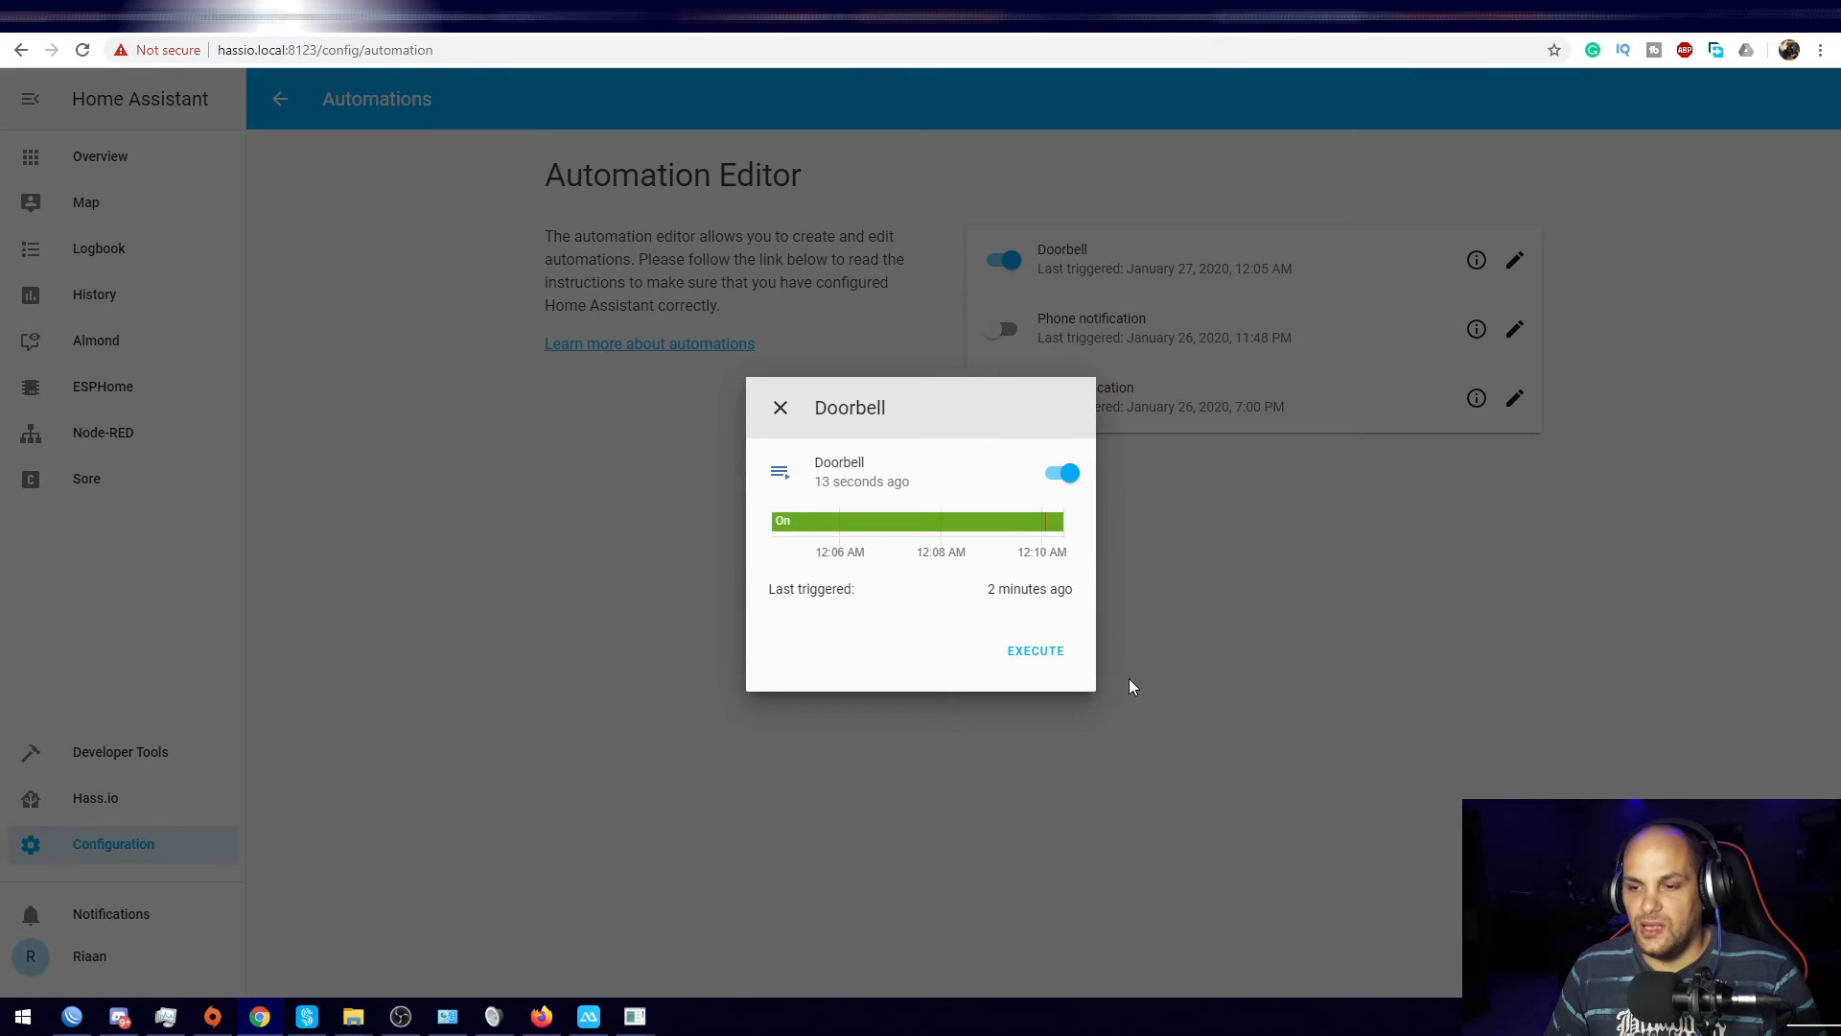
pyautogui.click(1037, 651)
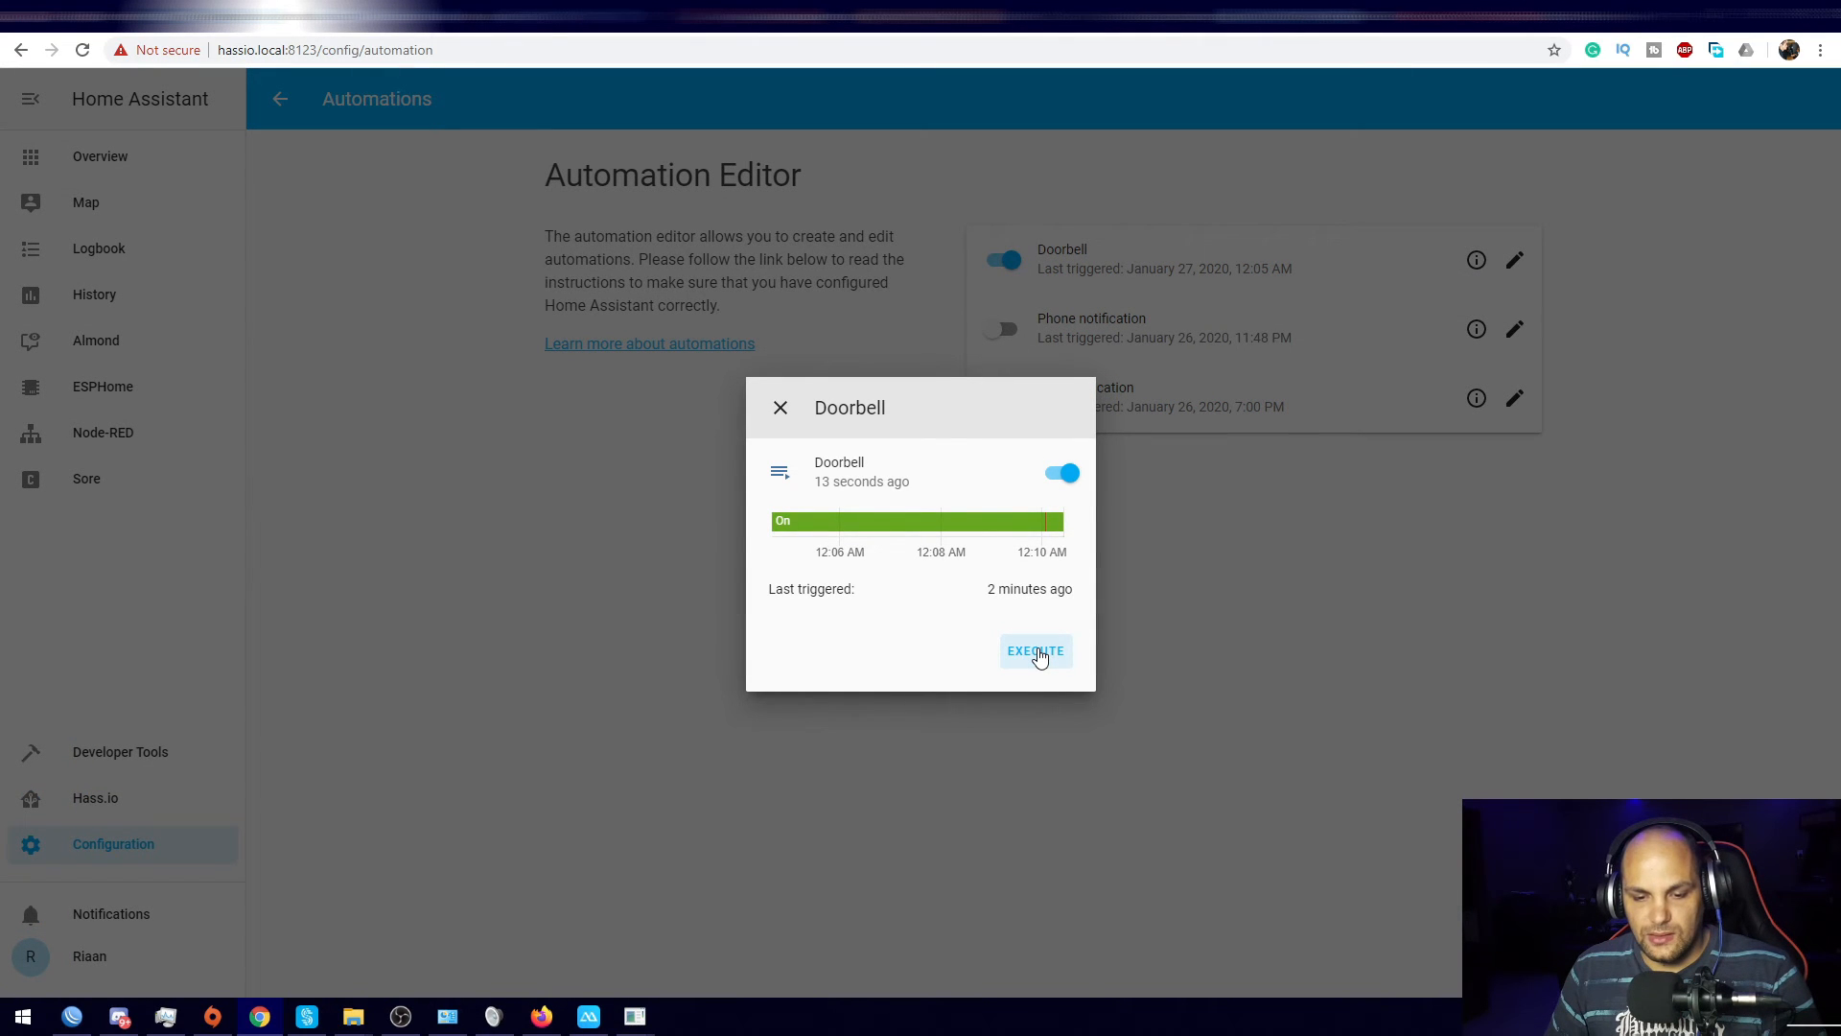